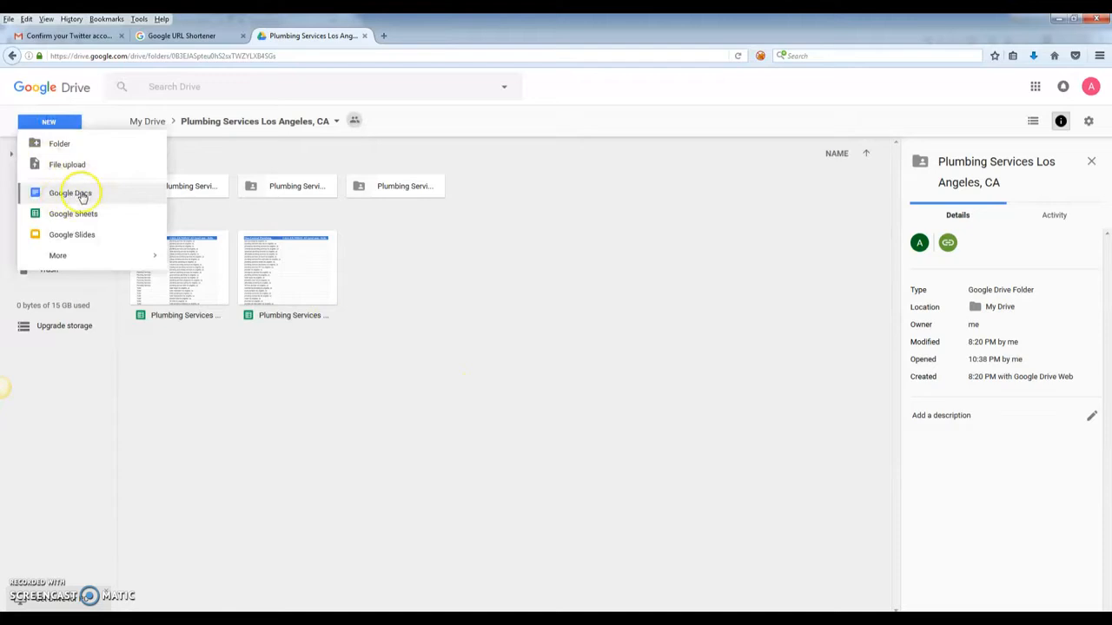
- Start a new Google Docs document from the Plumbing Services Los Angeles, CA Drive folder
{"action": "left_click", "coordinate": [85, 199]}
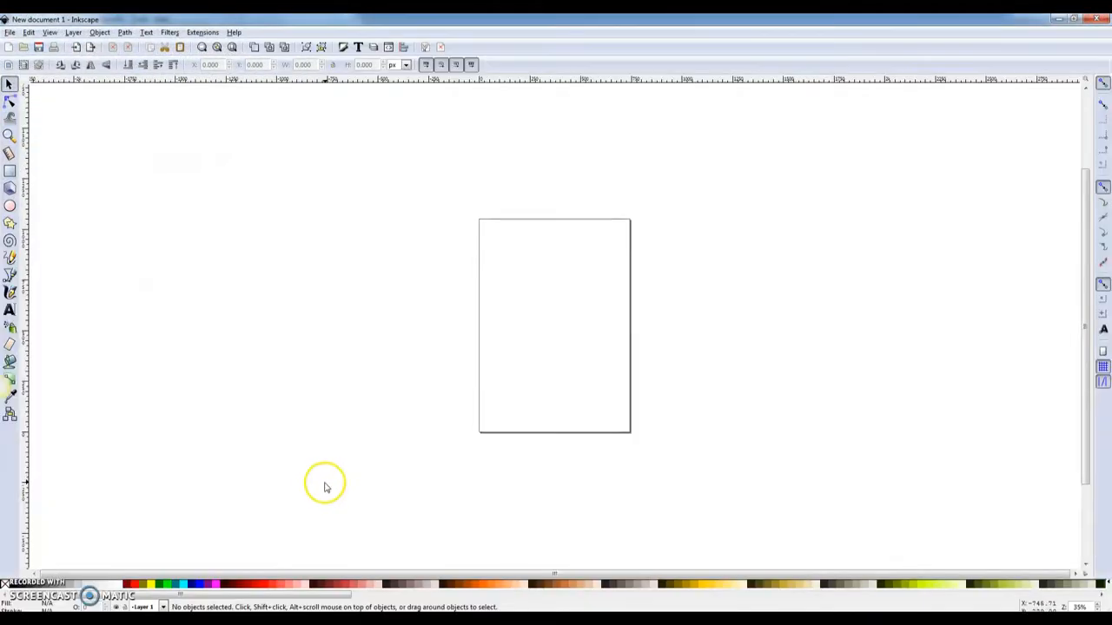
- Zoom in and draw a rounded, pill-shaped rectangle on the page
{"action": "key", "text": "plus"}
{"action": "key", "text": "plus"}
{"action": "left_click_drag", "start_coordinate": [440, 575], "coordinate": [555, 571]}
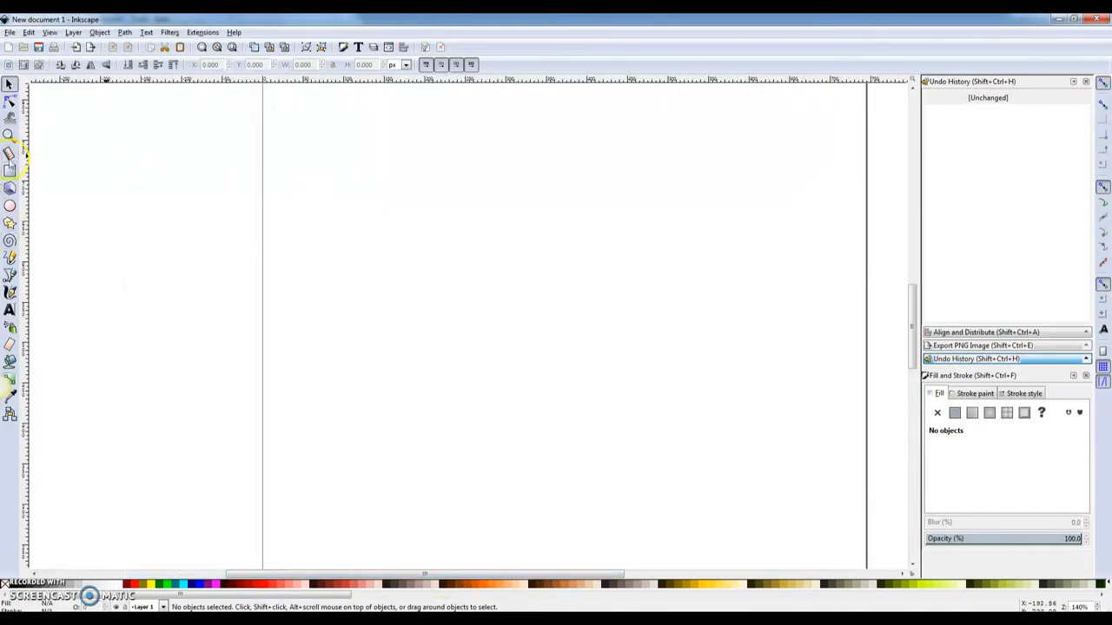
{"action": "left_click", "coordinate": [10, 171]}
{"action": "mouse_move", "coordinate": [333, 224]}
{"action": "left_mouse_down"}
{"action": "mouse_move", "coordinate": [581, 290]}
{"action": "mouse_move", "coordinate": [592, 287]}
{"action": "mouse_move", "coordinate": [588, 251]}
{"action": "left_mouse_up"}
- Thin the rectangle's outline width to about 4.265 px
{"action": "left_click", "coordinate": [983, 386]}
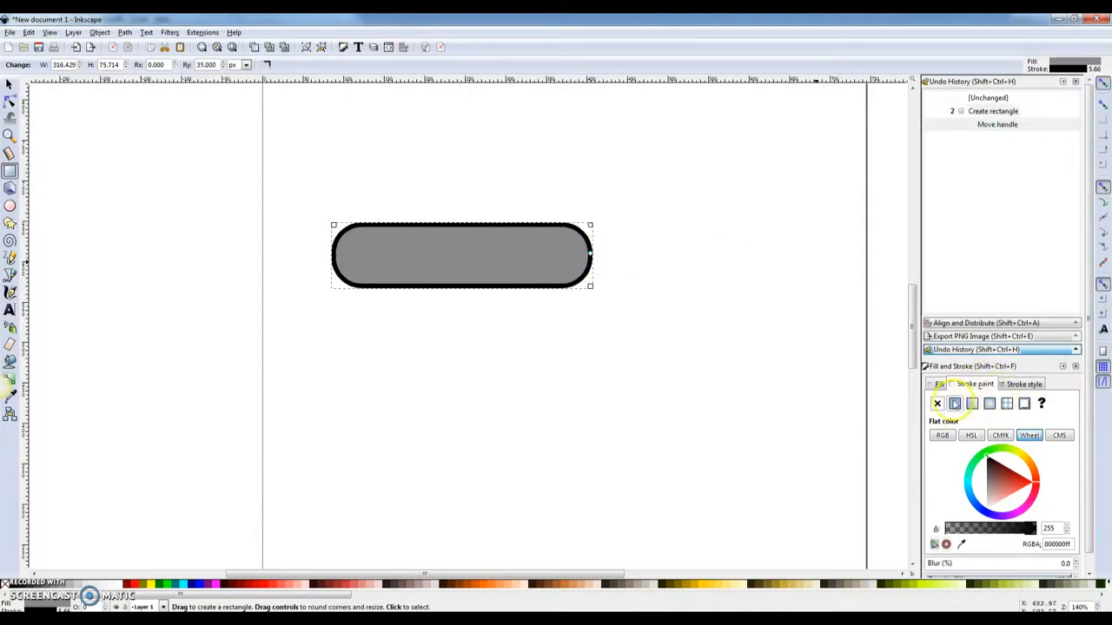
{"action": "left_click", "coordinate": [1017, 385]}
{"action": "left_click", "coordinate": [1012, 405]}
{"action": "left_click", "coordinate": [1012, 406]}
{"action": "left_click", "coordinate": [1012, 406]}
{"action": "left_click", "coordinate": [1012, 406]}
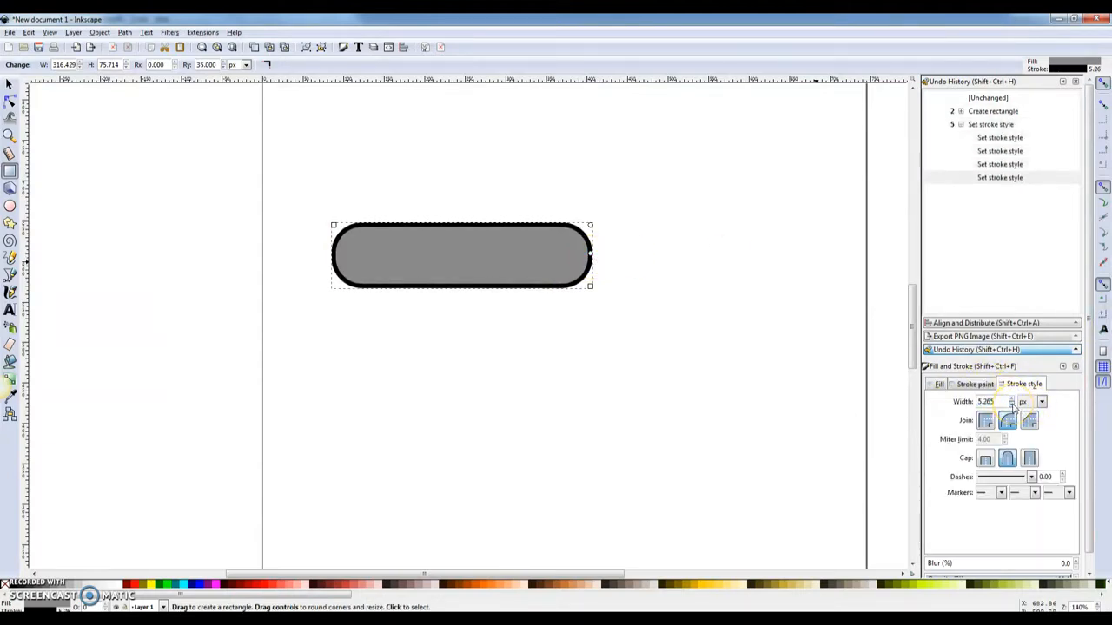
{"action": "left_click", "coordinate": [1012, 406]}
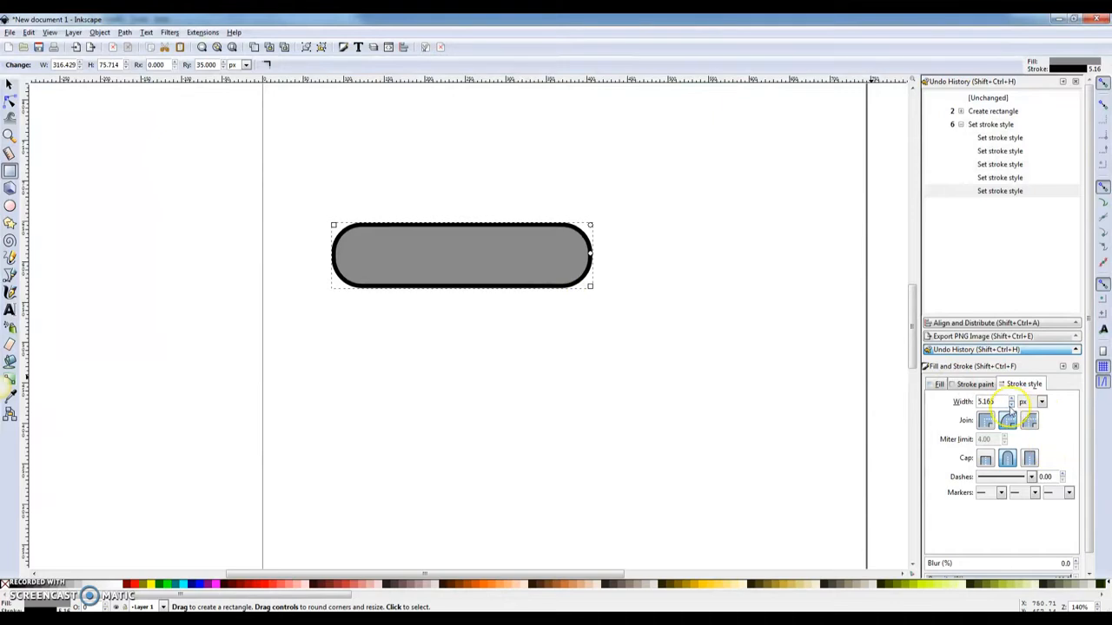
{"action": "left_click", "coordinate": [1012, 406]}
{"action": "left_click", "coordinate": [1012, 406]}
{"action": "left_click", "coordinate": [1012, 406]}
{"action": "left_click", "coordinate": [1012, 406]}
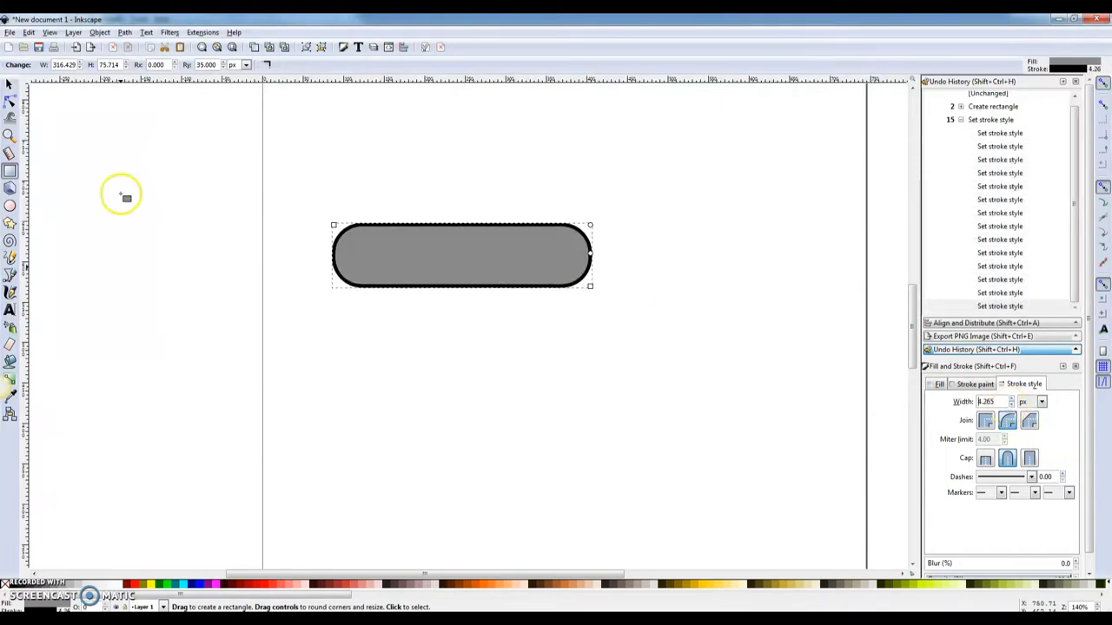
- Fill the rectangle blue and make its outline black
{"action": "left_click", "coordinate": [10, 84]}
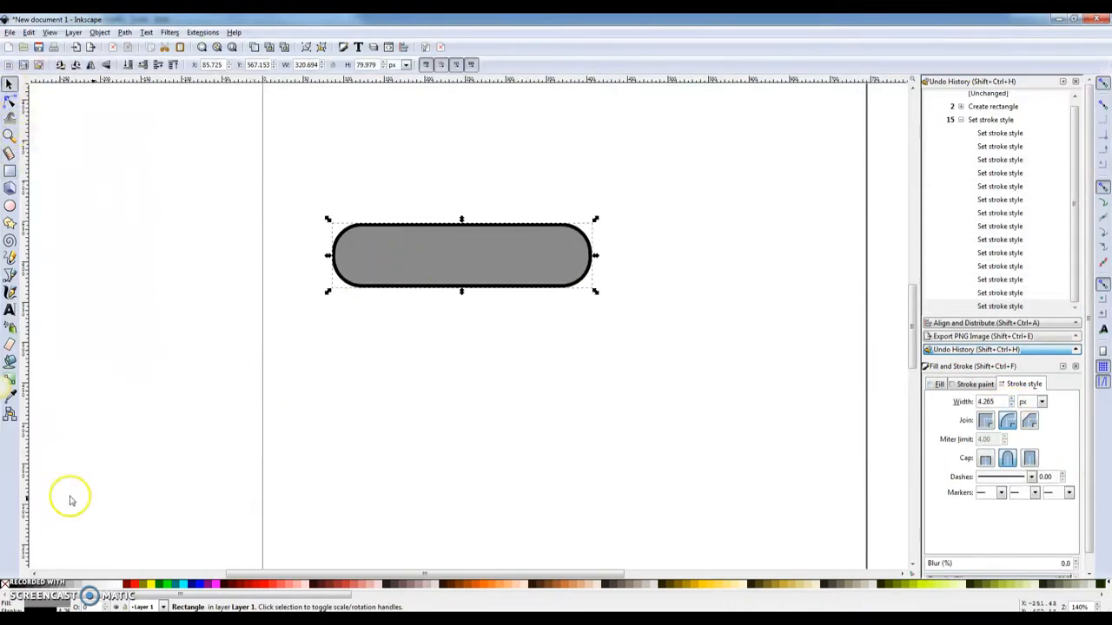
{"action": "left_click", "coordinate": [189, 585]}
{"action": "left_click", "coordinate": [442, 299]}
{"action": "left_click", "coordinate": [445, 264]}
{"action": "left_click", "coordinate": [975, 384]}
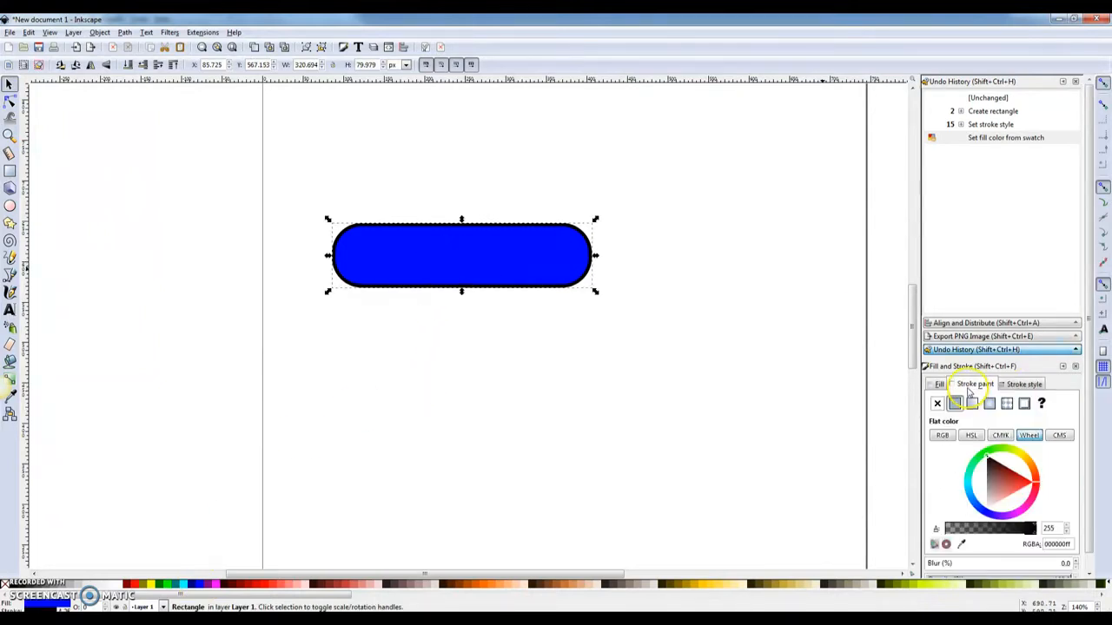
{"action": "left_click", "coordinate": [980, 469]}
{"action": "left_click_drag", "start_coordinate": [999, 473], "coordinate": [986, 459]}
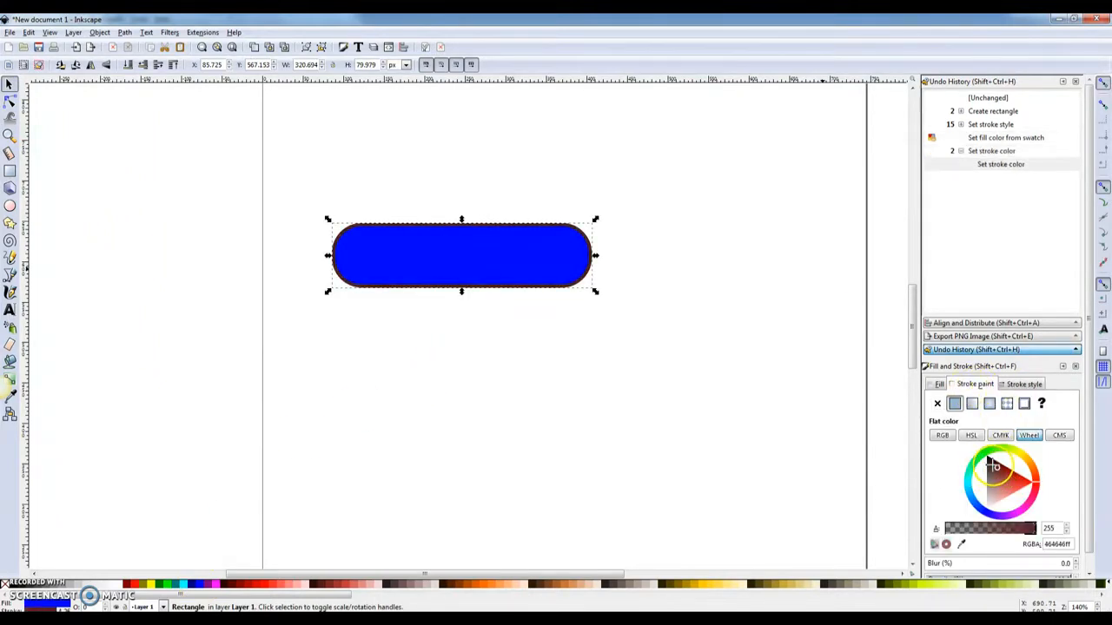
- Copy the line 'One Central Plumbing' from the From client notes in Notepad
{"action": "left_click", "coordinate": [487, 439]}
{"action": "left_click", "coordinate": [303, 621]}
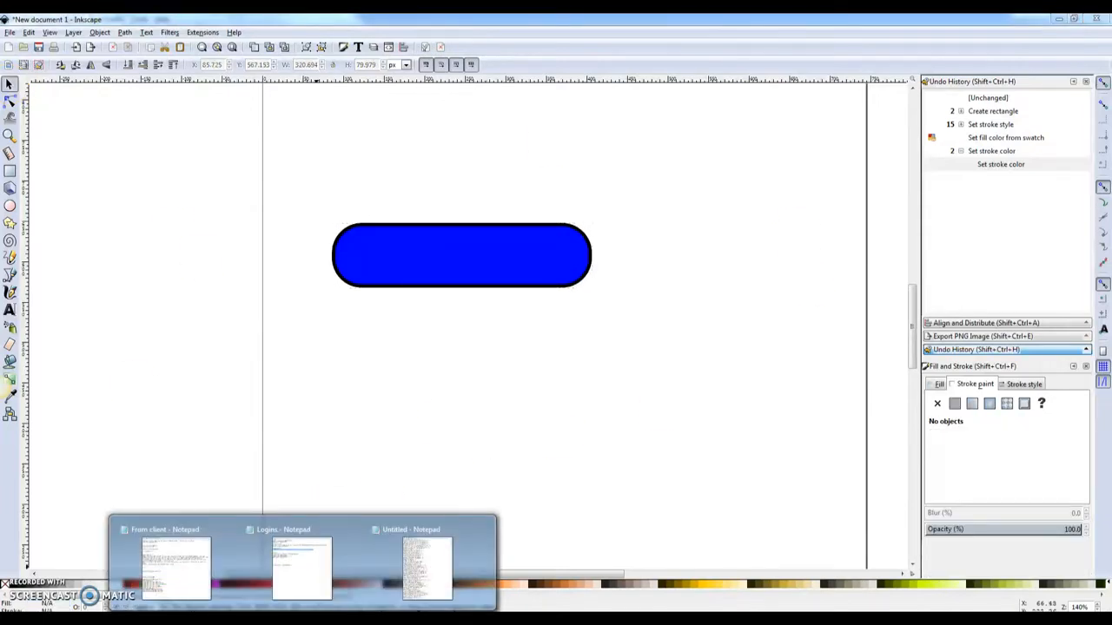
{"action": "left_click", "coordinate": [174, 565]}
{"action": "left_click_drag", "start_coordinate": [451, 250], "coordinate": [358, 250]}
{"action": "key", "text": "ctrl+c"}
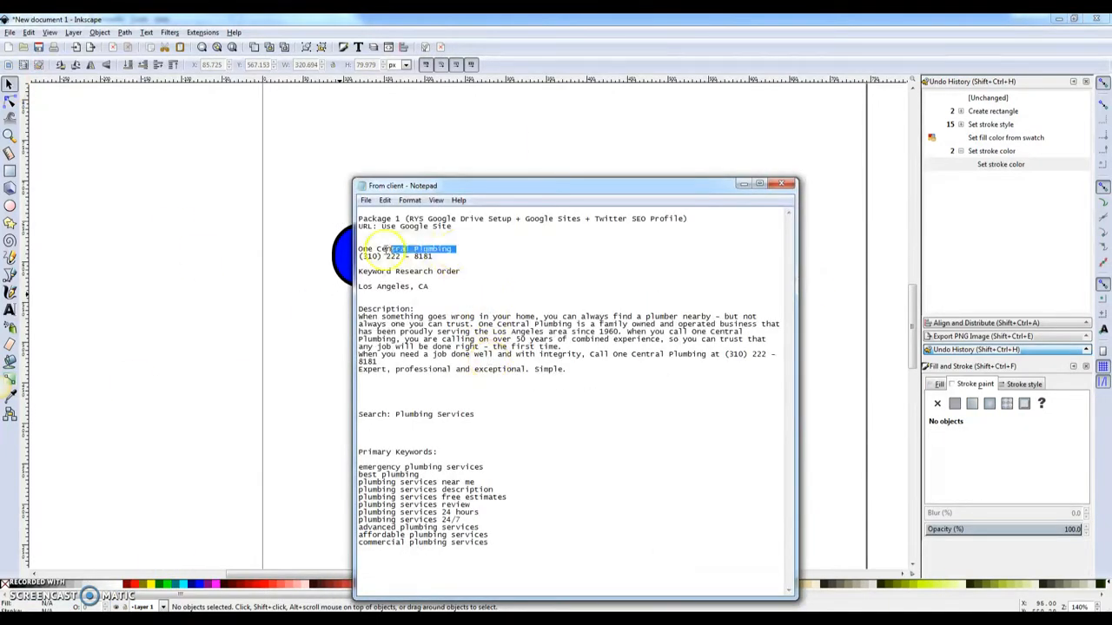
{"action": "left_click", "coordinate": [741, 186]}
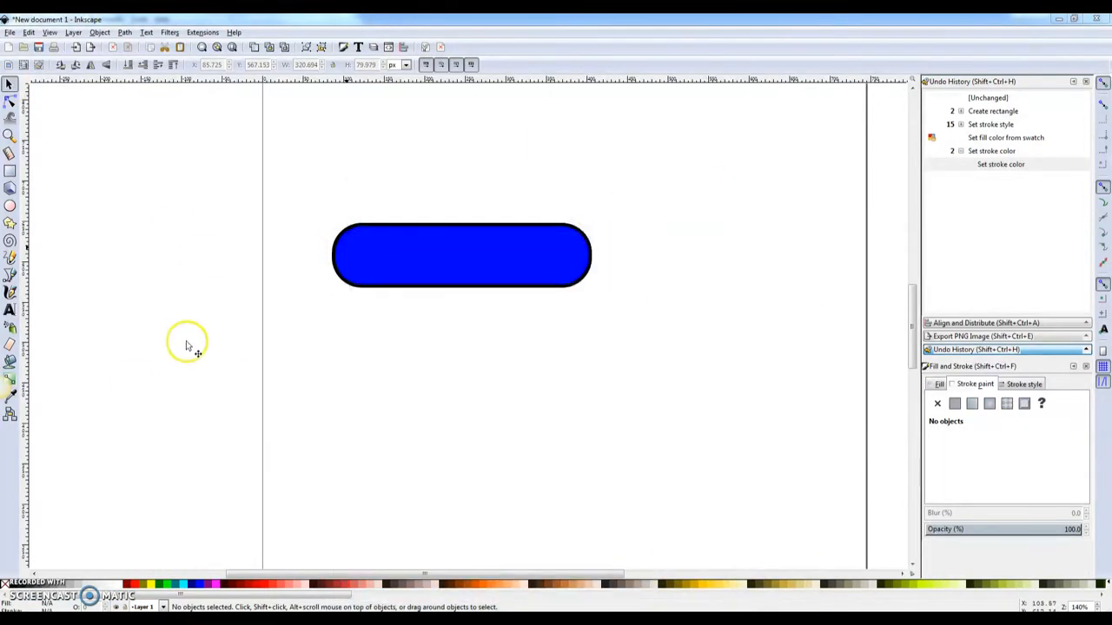
- Paste the company name as text on the blue pill in 24 bold Georgia
{"action": "left_click", "coordinate": [10, 309]}
{"action": "left_click", "coordinate": [363, 254]}
{"action": "key", "text": "ctrl+v"}
{"action": "key", "text": "ctrl+a"}
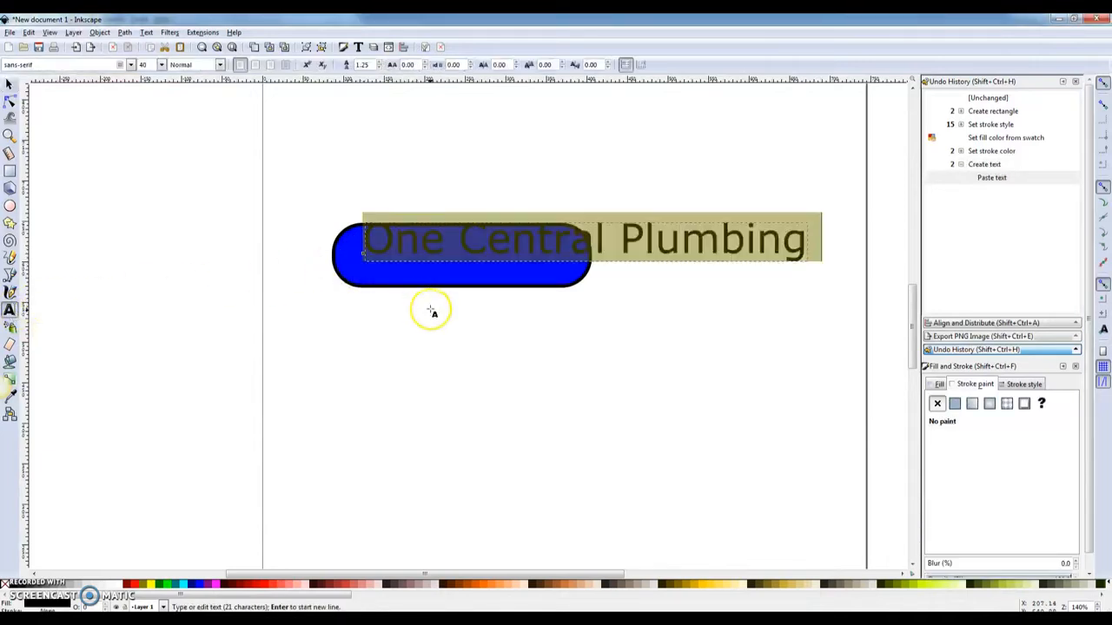
{"action": "left_click", "coordinate": [161, 65]}
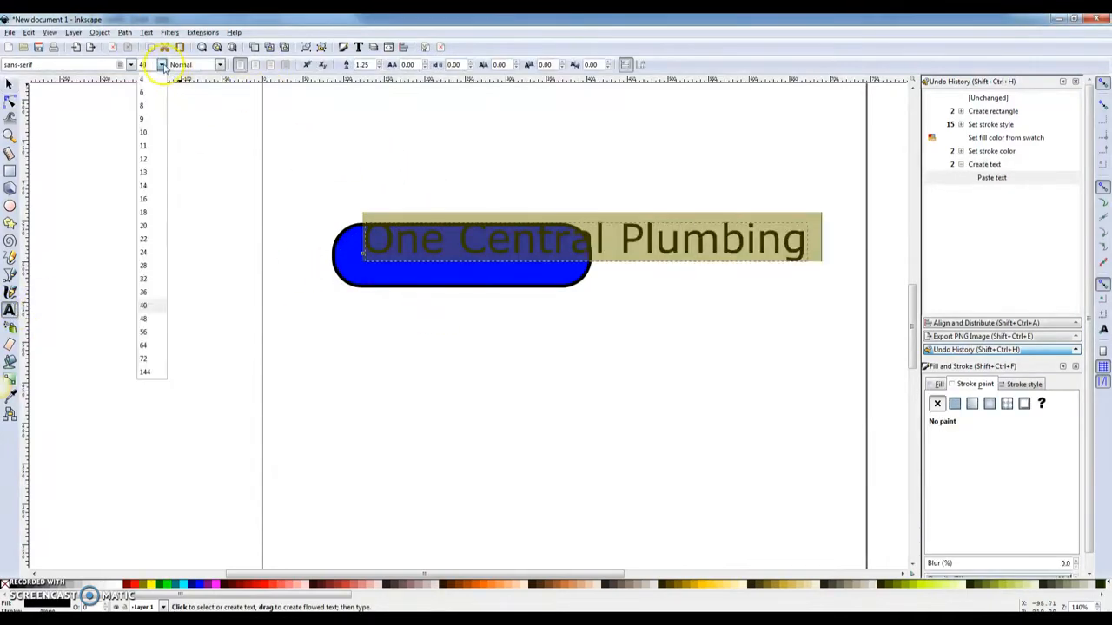
{"action": "left_click", "coordinate": [146, 253]}
{"action": "left_click", "coordinate": [220, 65]}
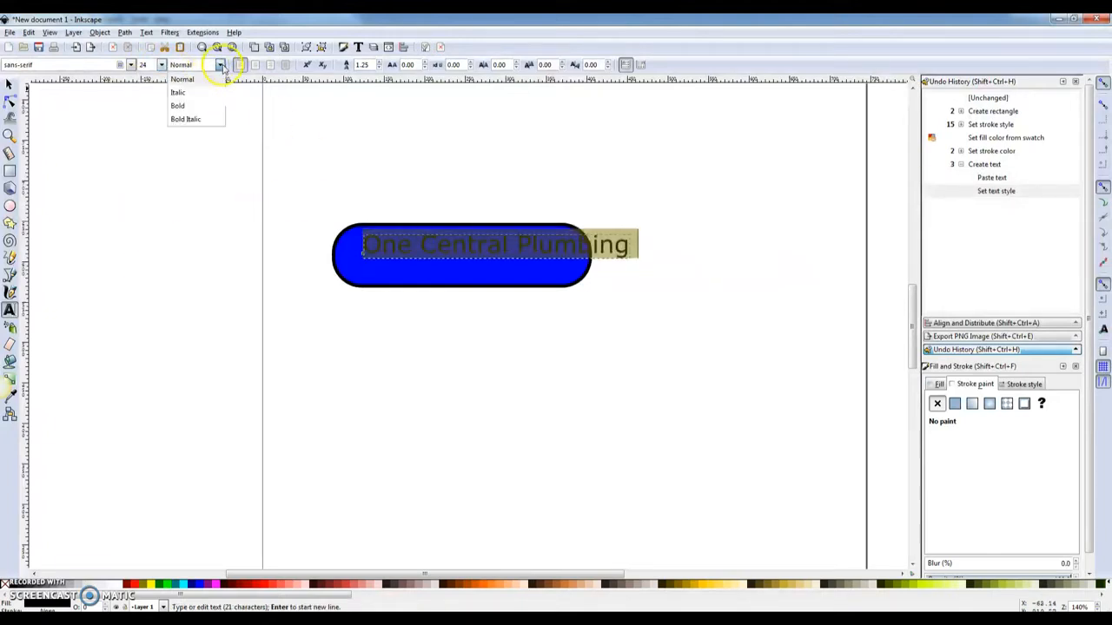
{"action": "left_click", "coordinate": [179, 105]}
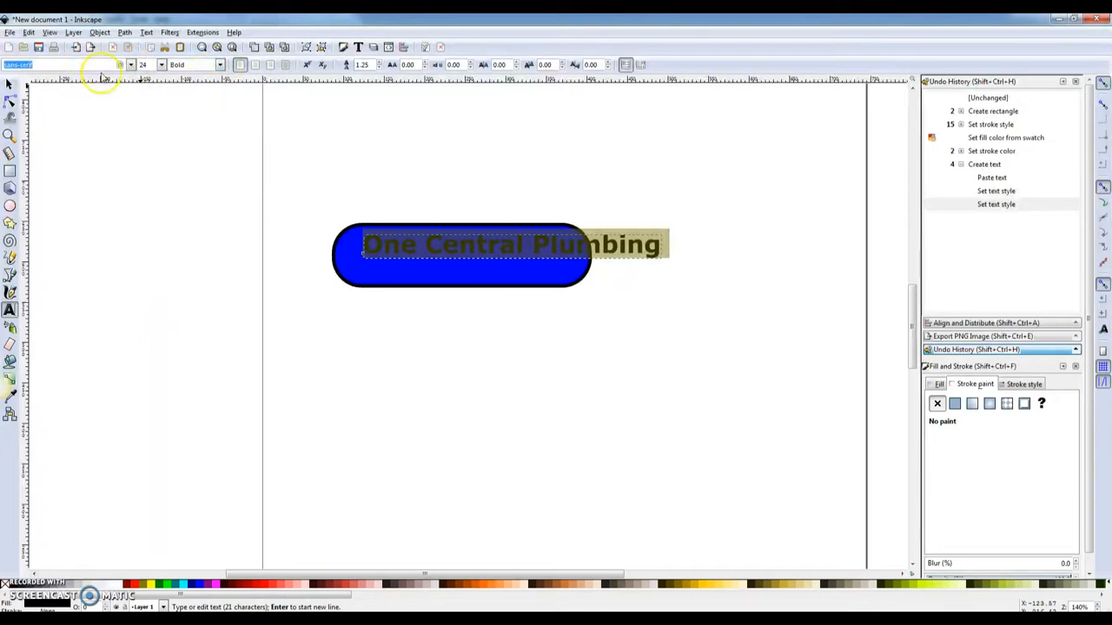
{"action": "type", "text": "Geo"}
{"action": "left_click", "coordinate": [102, 78]}
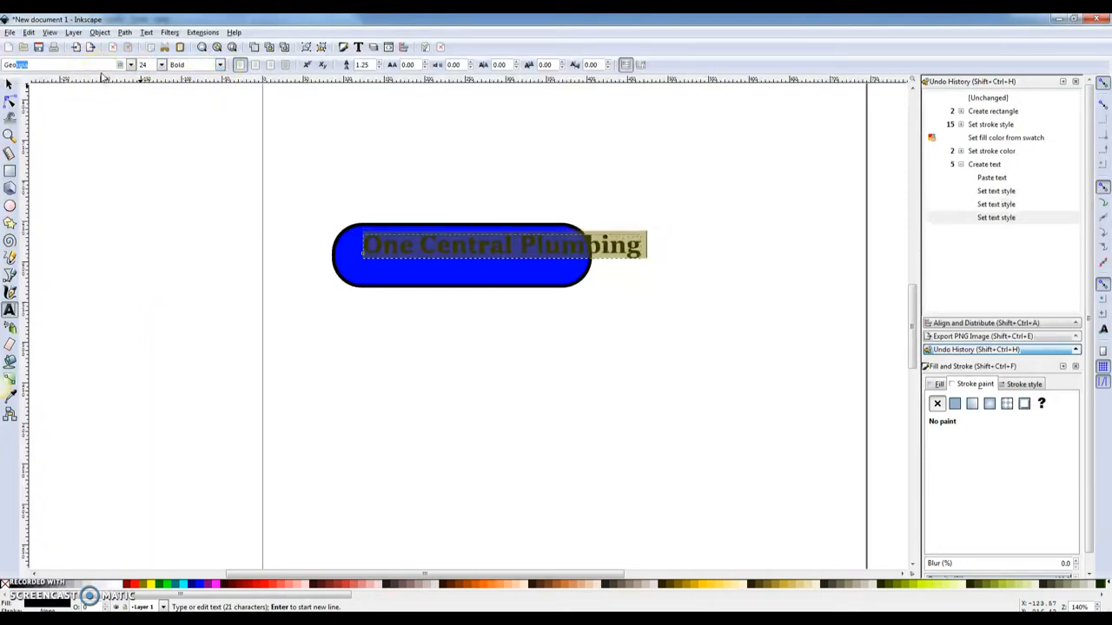
- Break the name onto two lines before 'Plumbing' and nudge the selection slightly left
{"action": "left_click", "coordinate": [521, 246]}
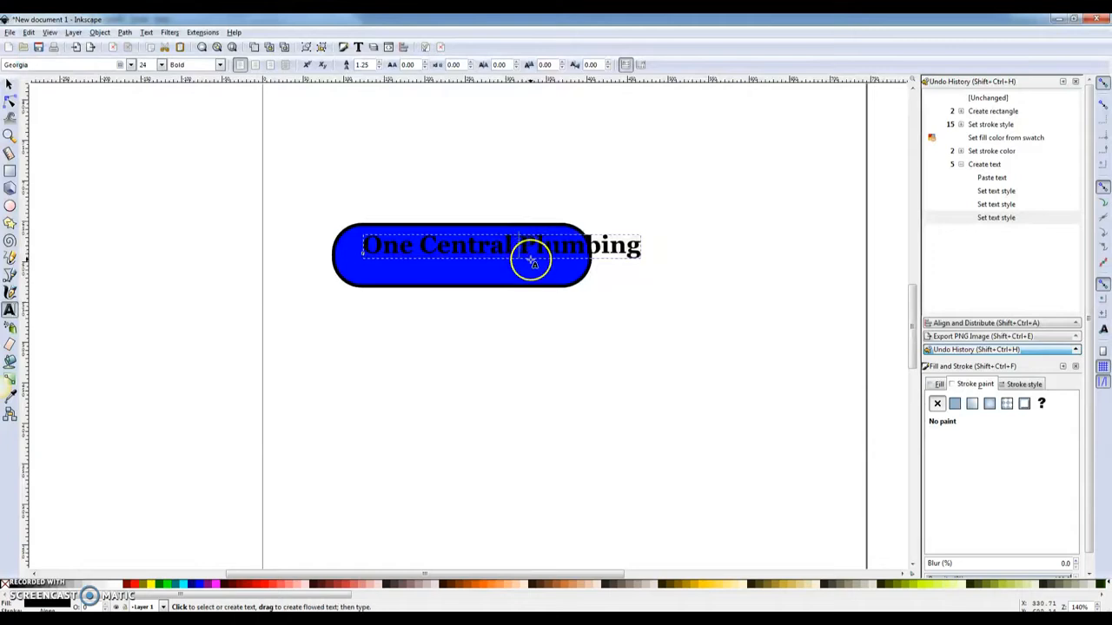
{"action": "key", "text": "Return"}
{"action": "left_click", "coordinate": [8, 84]}
{"action": "left_click_drag", "start_coordinate": [437, 235], "coordinate": [454, 250]}
- Make the company name text white and move it slightly right inside the pill
{"action": "left_click", "coordinate": [453, 250]}
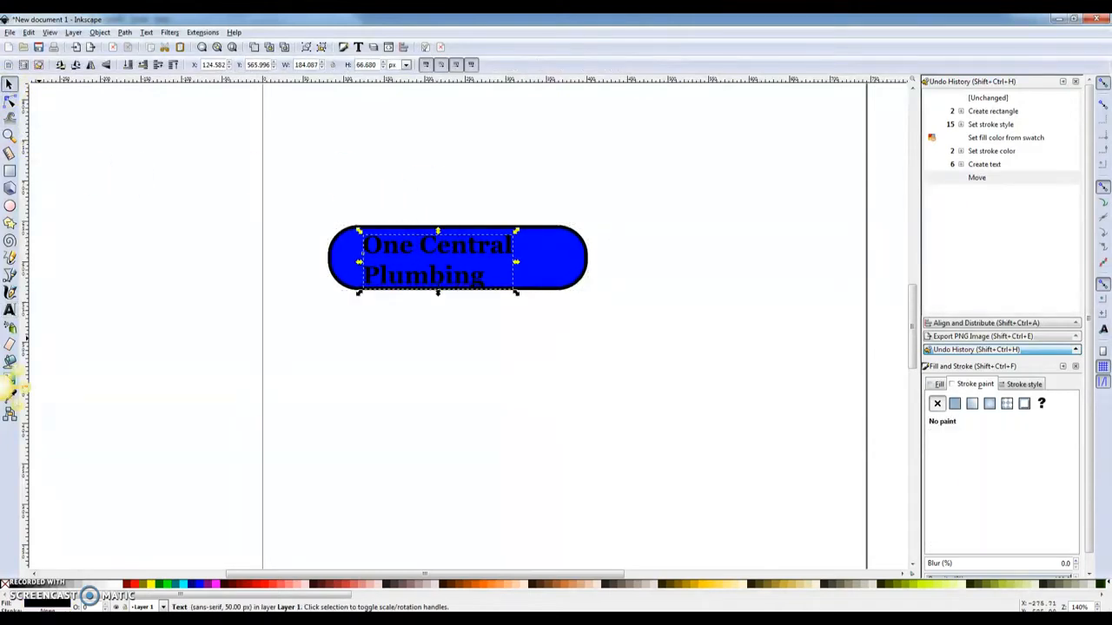
{"action": "left_click", "coordinate": [11, 311]}
{"action": "left_click", "coordinate": [377, 251]}
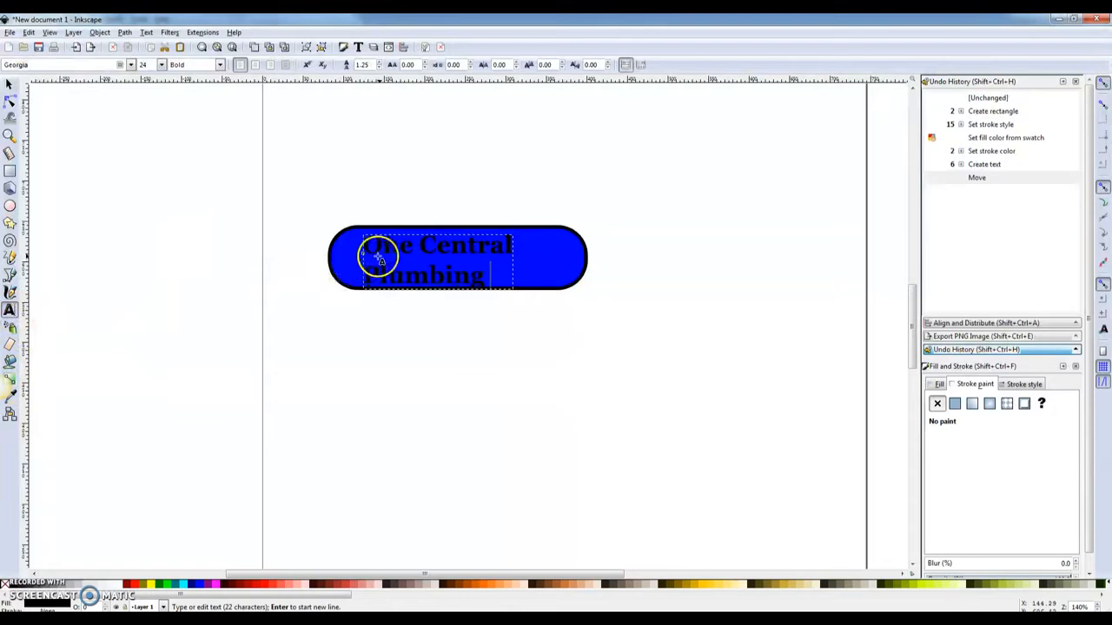
{"action": "key", "text": "ctrl+a"}
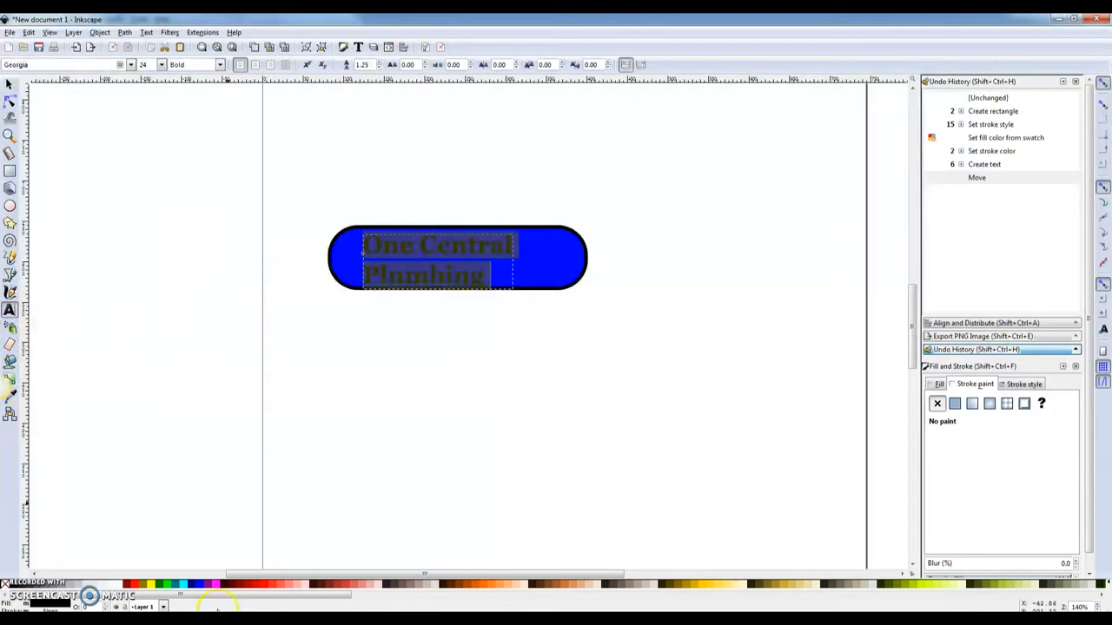
{"action": "left_click", "coordinate": [123, 587]}
{"action": "left_click", "coordinate": [9, 85]}
{"action": "left_click_drag", "start_coordinate": [445, 243], "coordinate": [454, 246]}
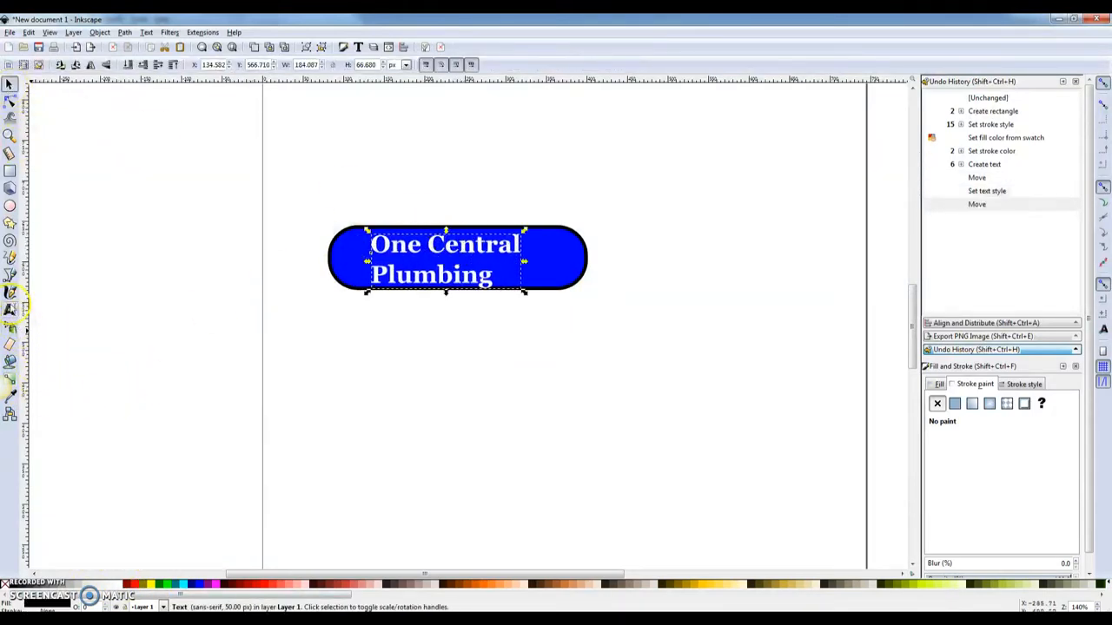
- Adjust the vertical (dy) shift of the name's first line
{"action": "left_click", "coordinate": [10, 309]}
{"action": "left_click", "coordinate": [430, 277]}
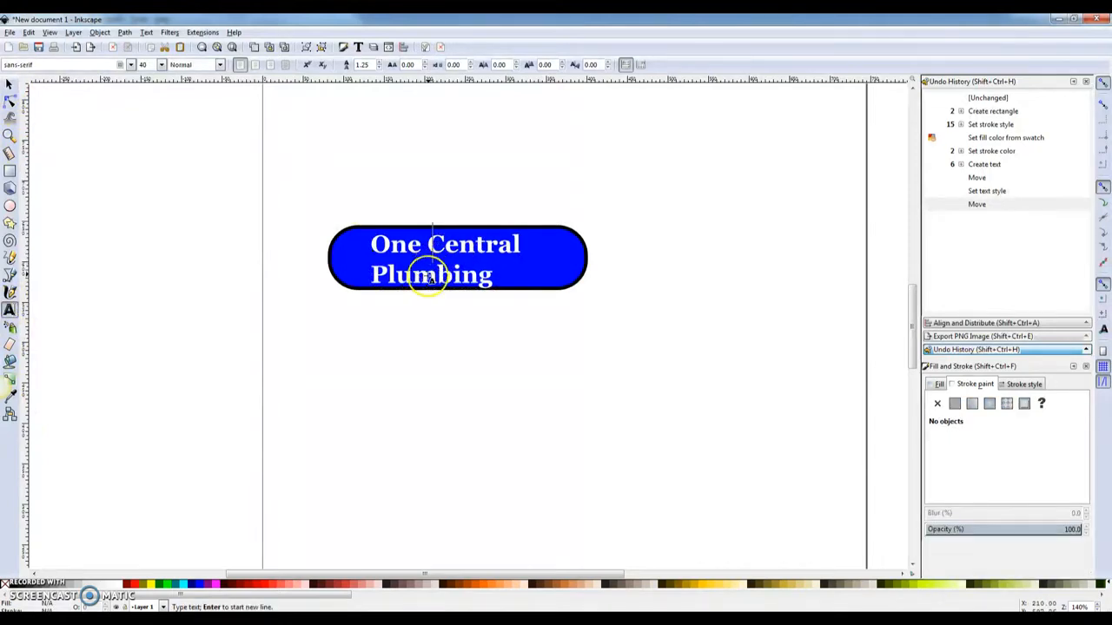
{"action": "key", "text": "ctrl+a"}
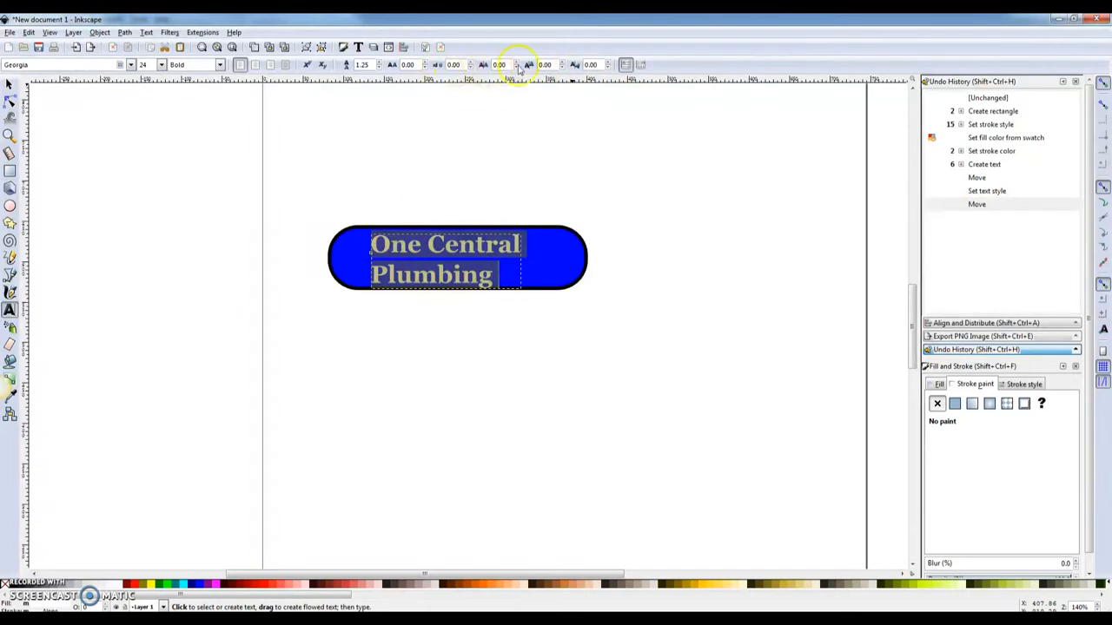
{"action": "left_click", "coordinate": [563, 65]}
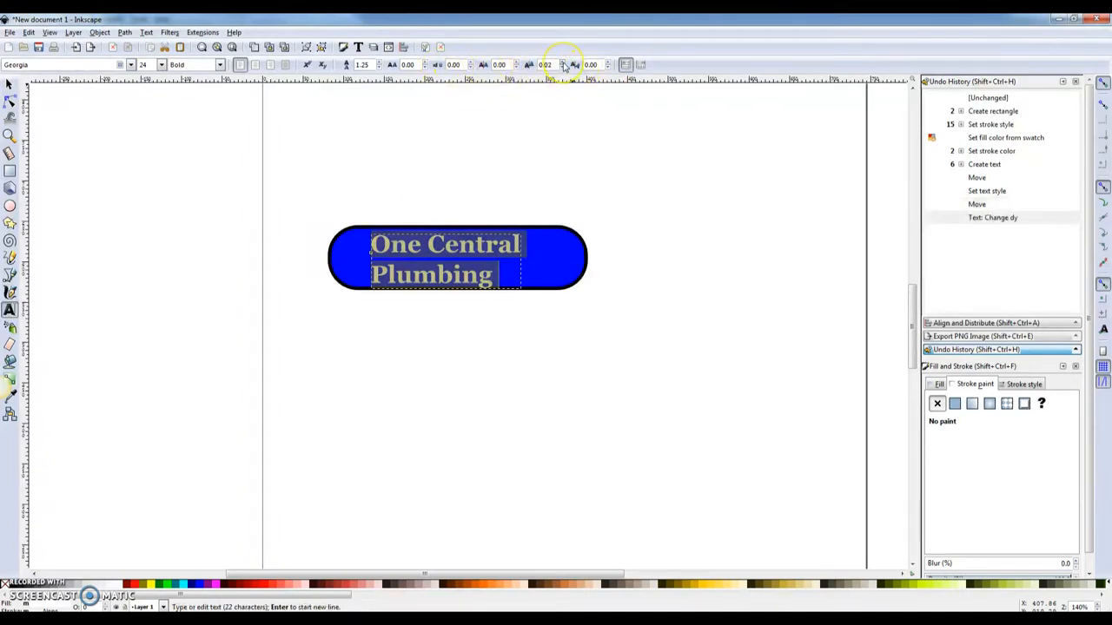
{"action": "left_click", "coordinate": [562, 67]}
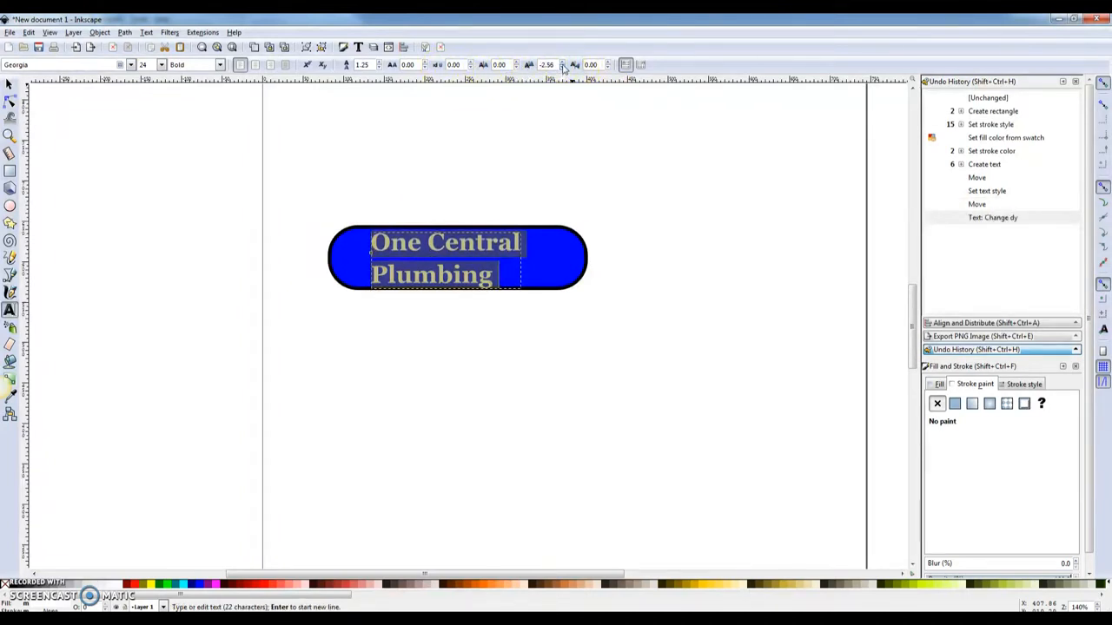
{"action": "left_click", "coordinate": [563, 63]}
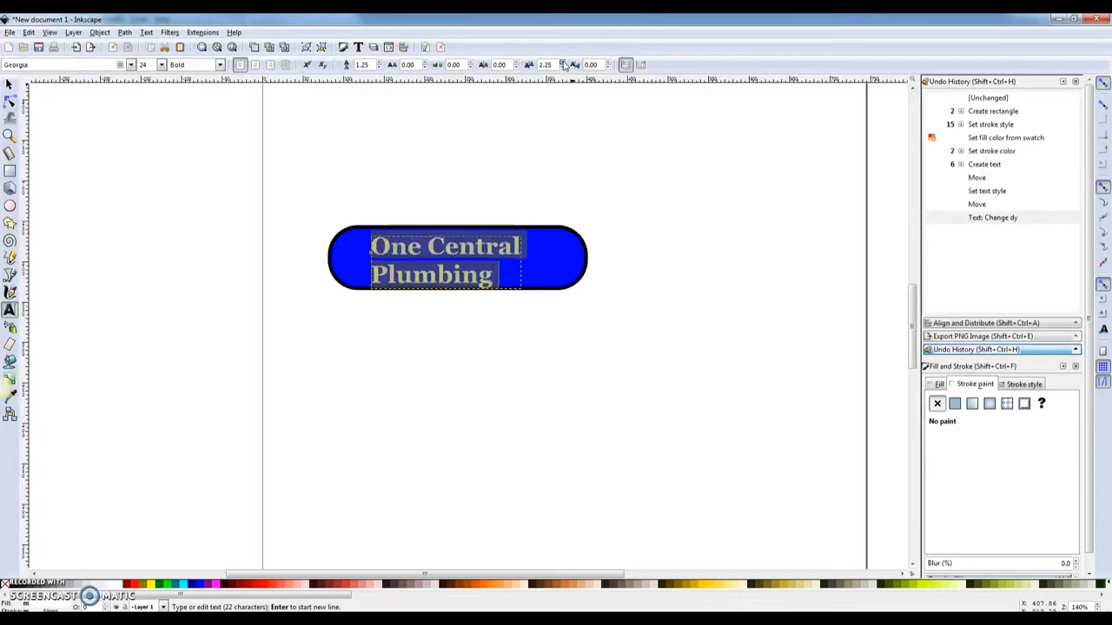
{"action": "left_click", "coordinate": [563, 64]}
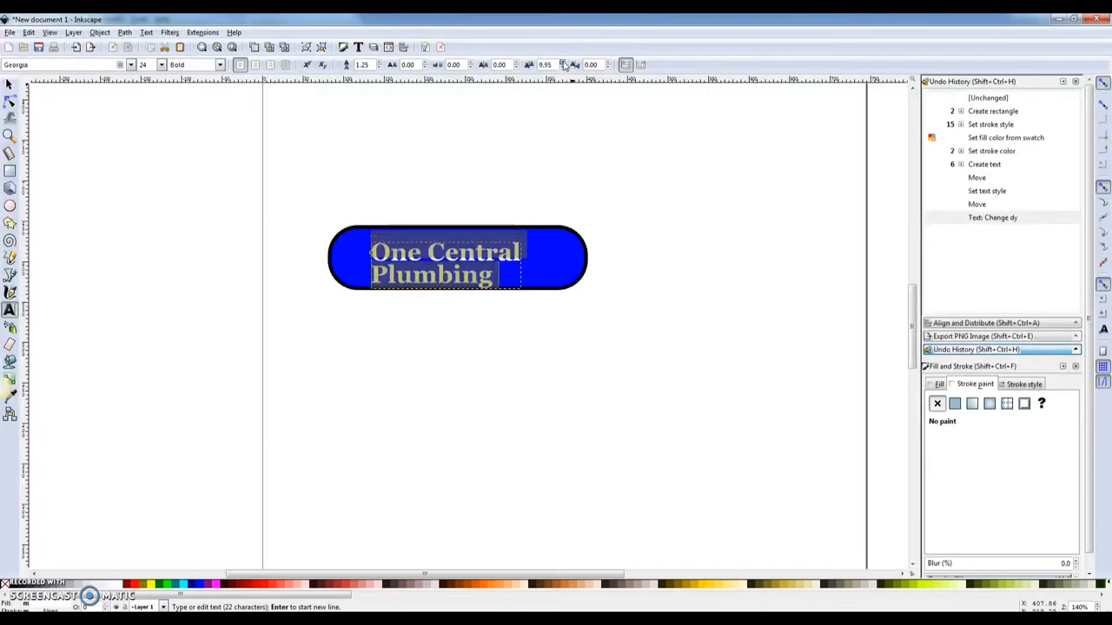
{"action": "left_click", "coordinate": [563, 69]}
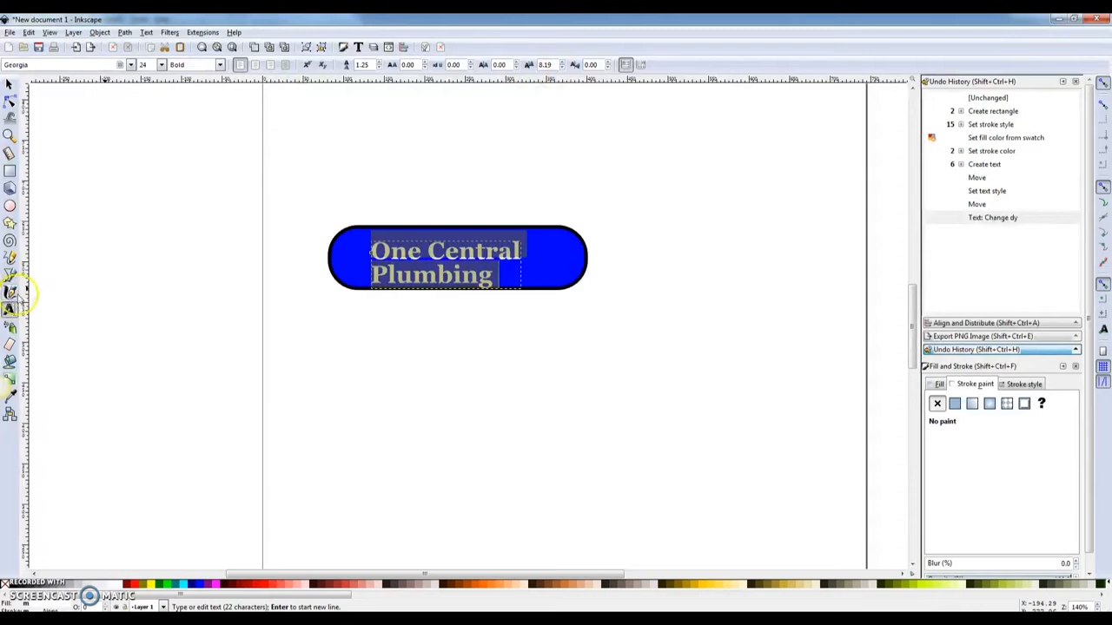
- Centre-align both lines and move the text into the middle of the pill
{"action": "left_click", "coordinate": [444, 258]}
{"action": "key", "text": "ctrl+a"}
{"action": "left_click", "coordinate": [255, 66]}
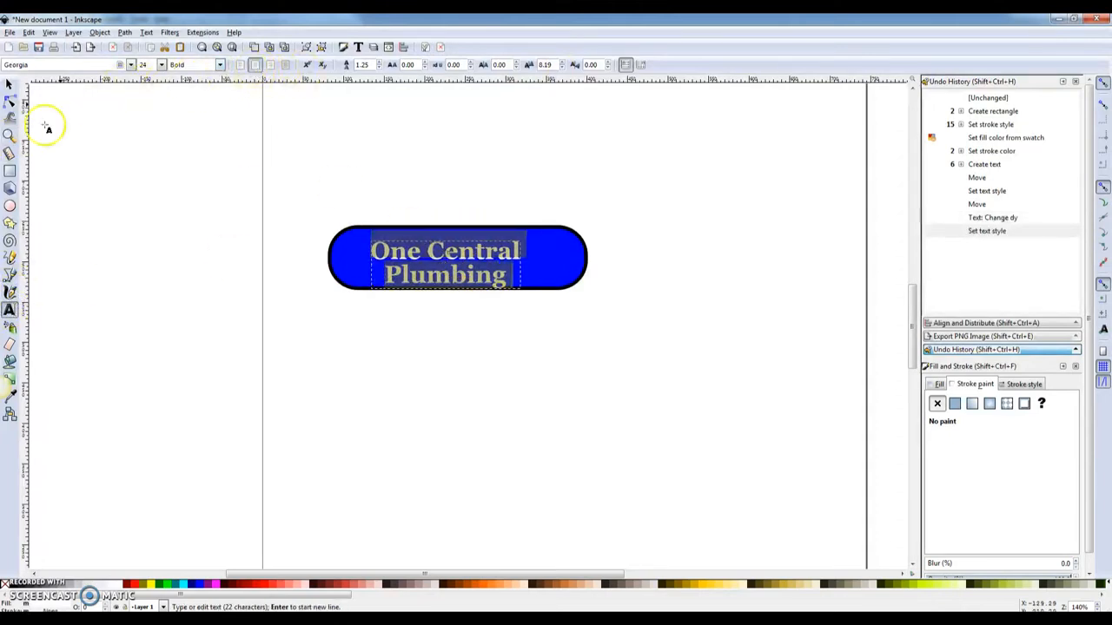
{"action": "left_click", "coordinate": [9, 84]}
{"action": "left_click_drag", "start_coordinate": [462, 243], "coordinate": [504, 245]}
{"action": "left_click", "coordinate": [538, 322]}
{"action": "left_click", "coordinate": [509, 245]}
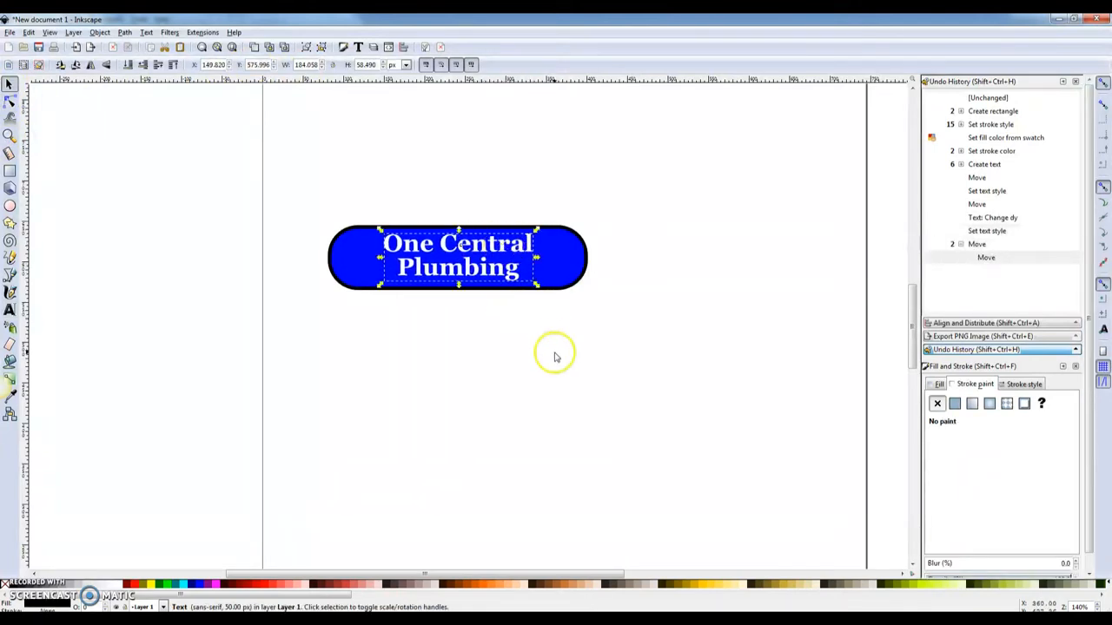
{"action": "left_click", "coordinate": [535, 358]}
- Reposition and resize the blue rounded rectangle to fit snugly around the name
{"action": "left_click", "coordinate": [558, 265]}
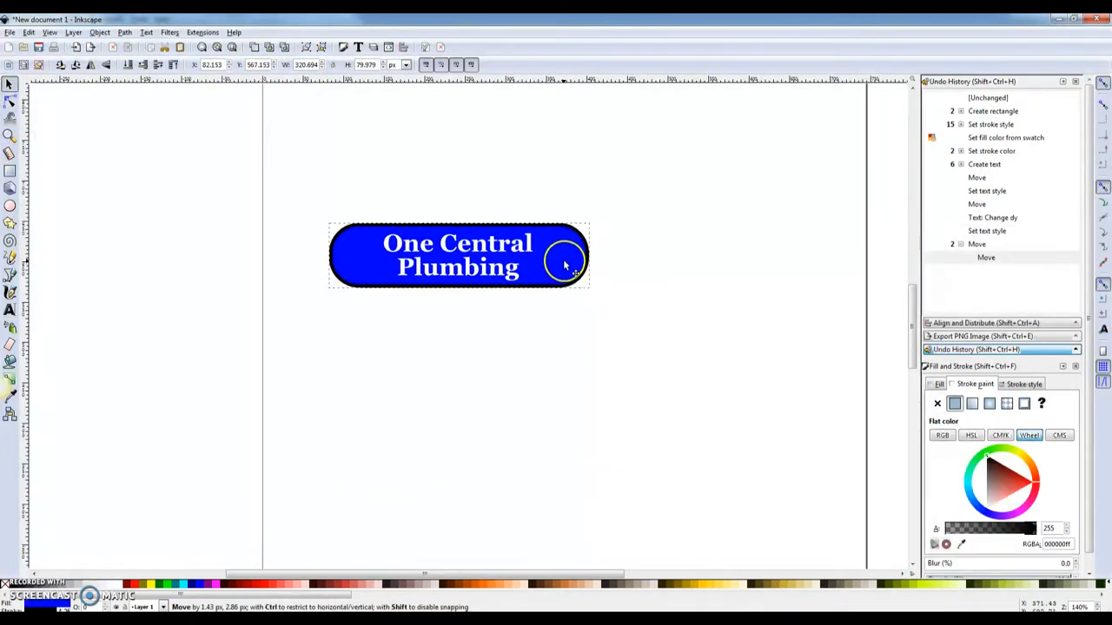
{"action": "left_click_drag", "start_coordinate": [563, 268], "coordinate": [560, 259]}
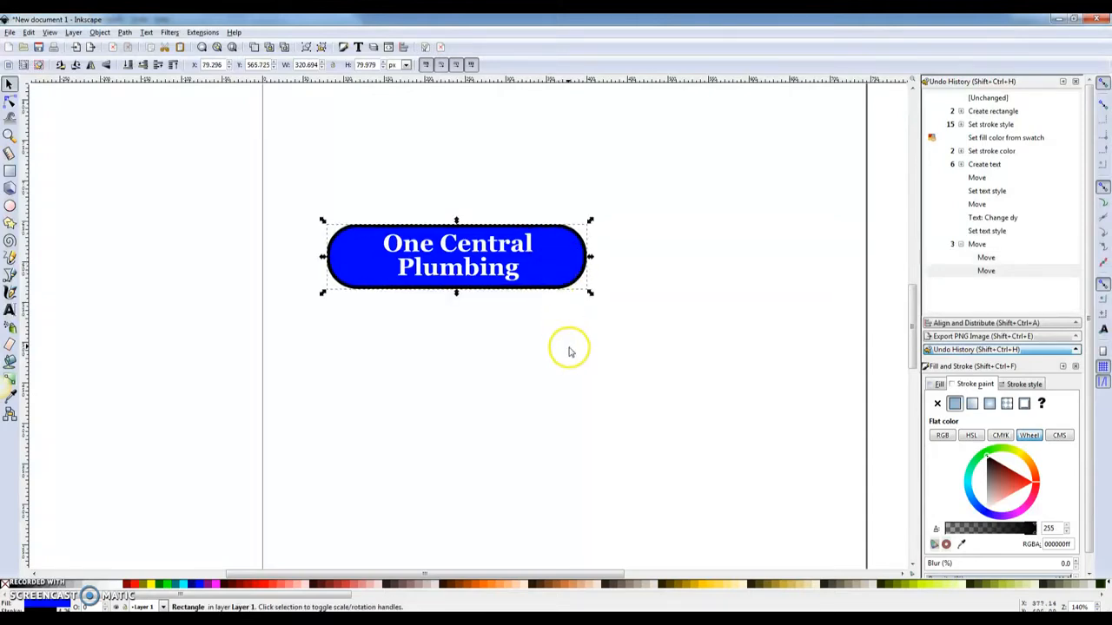
{"action": "left_click", "coordinate": [572, 363]}
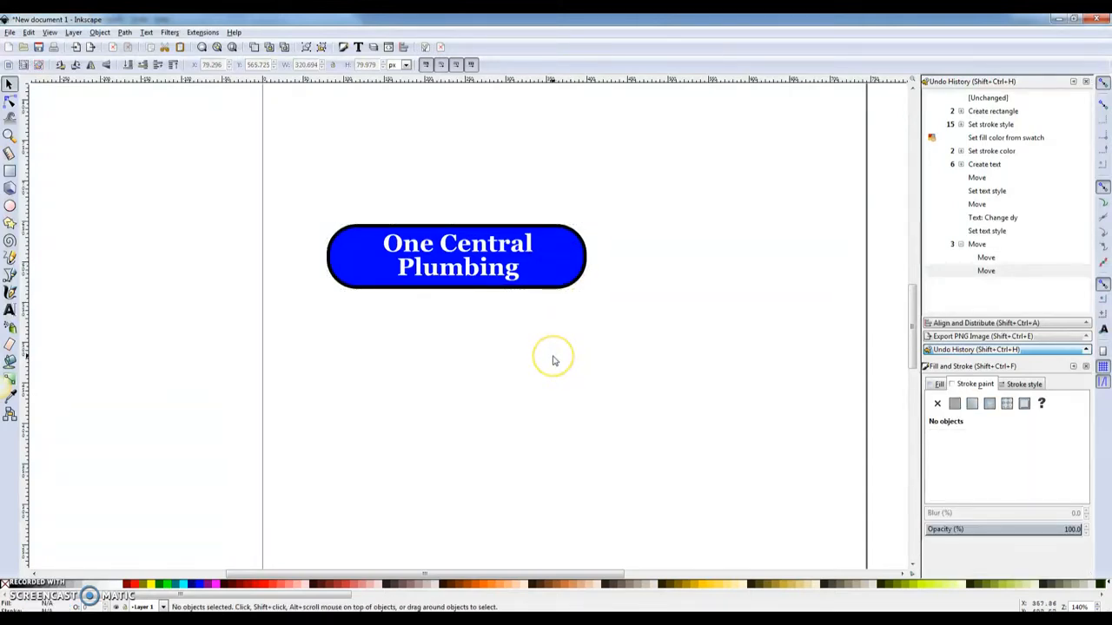
{"action": "key", "text": "r"}
{"action": "left_click", "coordinate": [567, 262]}
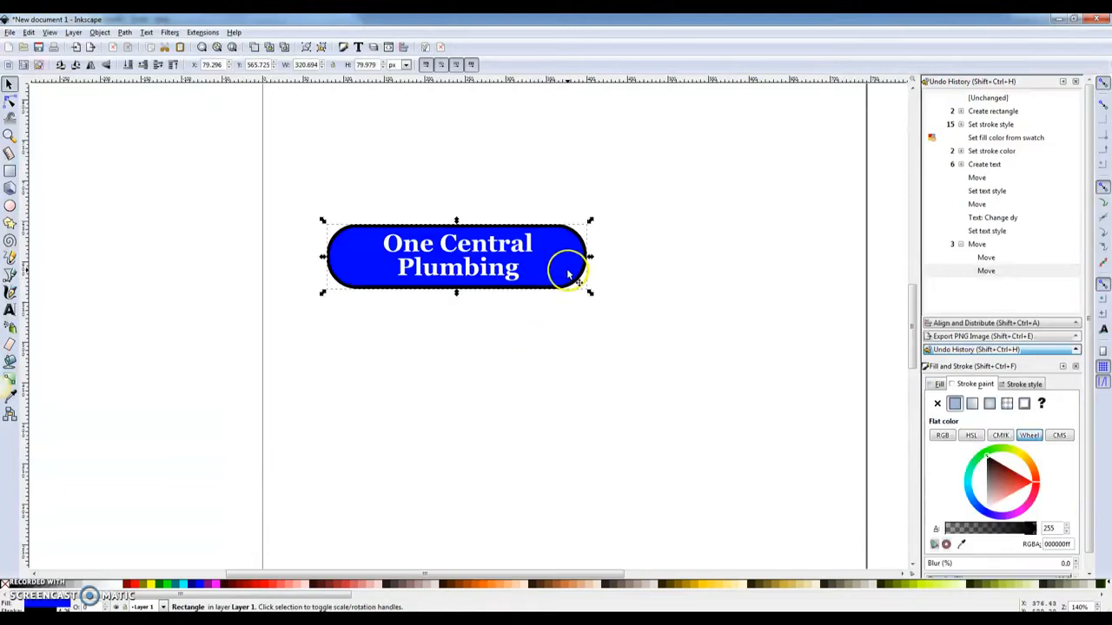
{"action": "left_click_drag", "start_coordinate": [589, 254], "coordinate": [560, 282]}
{"action": "left_click", "coordinate": [569, 258]}
{"action": "left_click", "coordinate": [10, 85]}
{"action": "left_click", "coordinate": [470, 344]}
{"action": "left_click", "coordinate": [553, 332]}
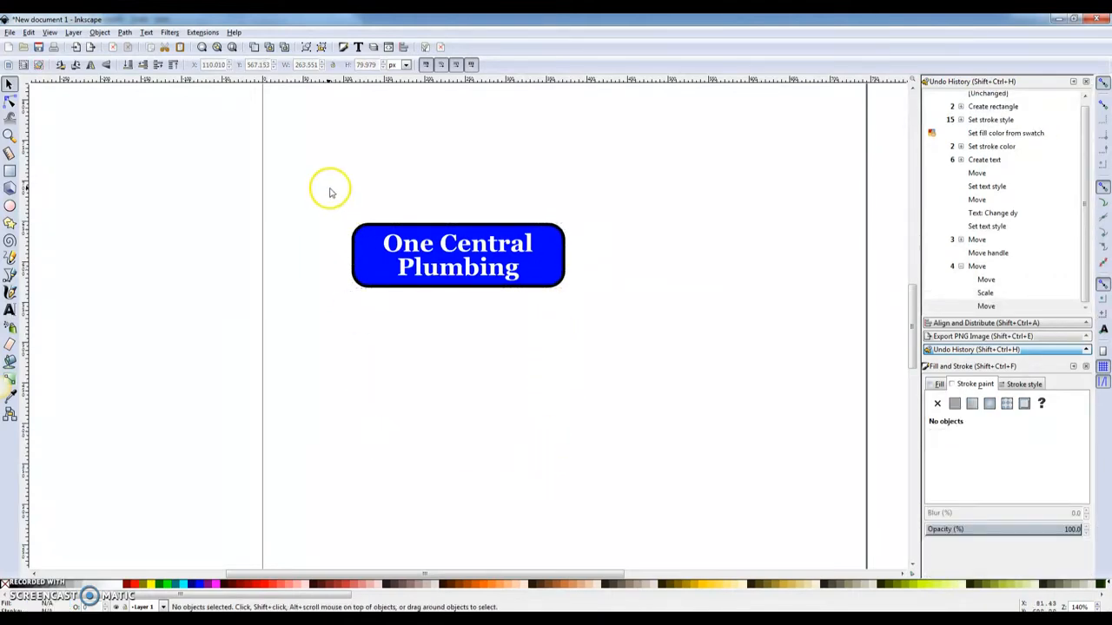
- Group the text and rectangle together and begin saving the drawing
{"action": "left_click_drag", "start_coordinate": [327, 188], "coordinate": [663, 335]}
{"action": "key", "text": "ctrl+g"}
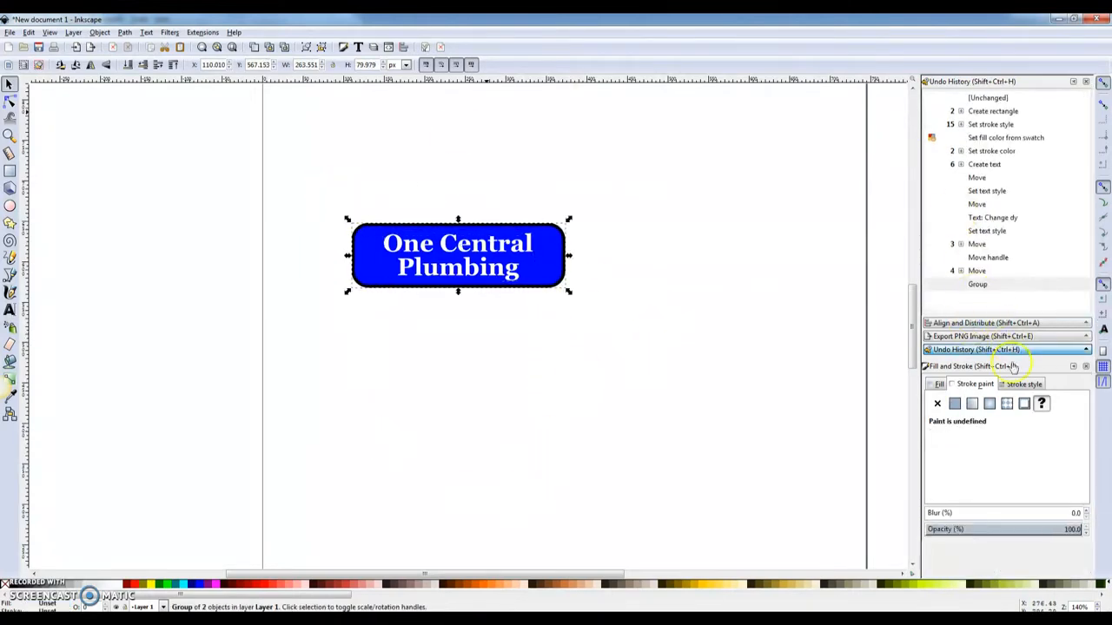
{"action": "key", "text": "ctrl+s"}
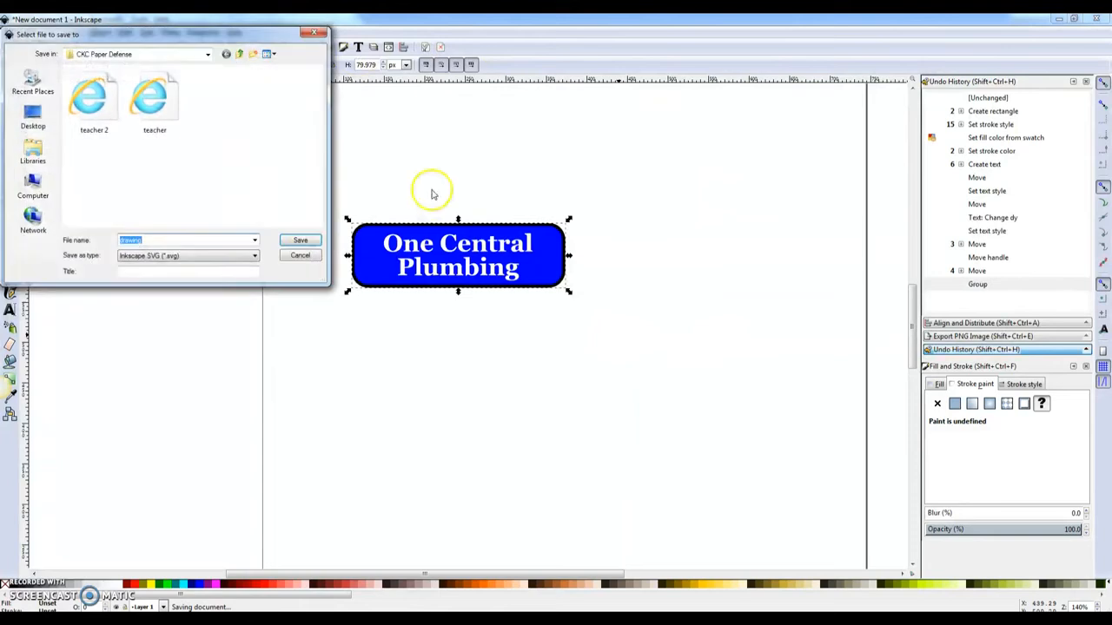
- Save the drawing as 'logo draft.svg' in D:\Demo\RYS Files
{"action": "left_click", "coordinate": [35, 186]}
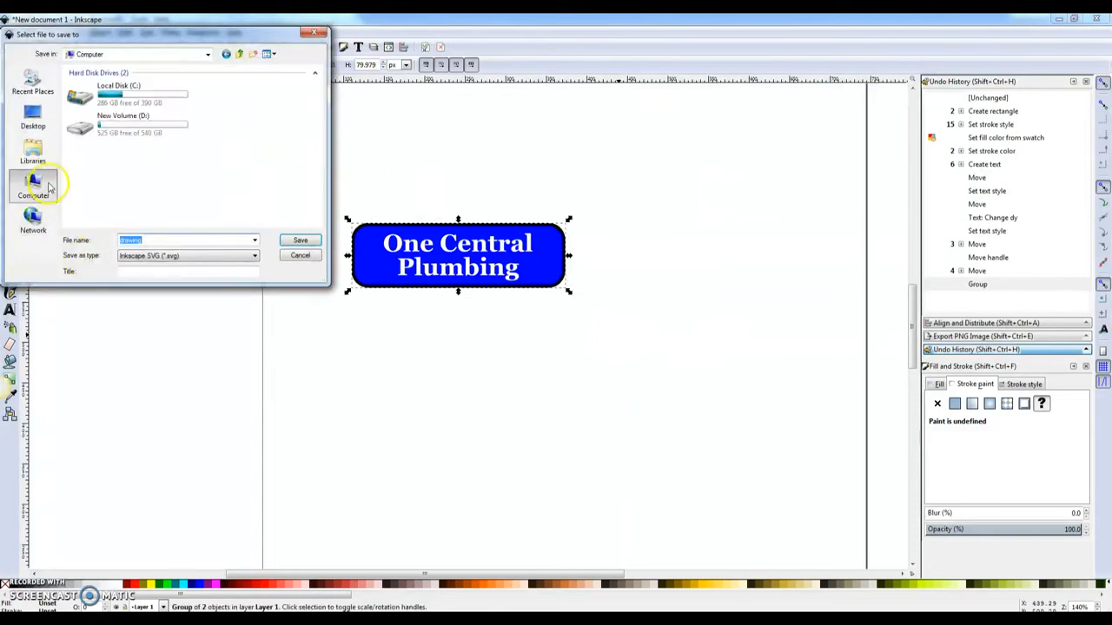
{"action": "double_click", "coordinate": [139, 124]}
{"action": "scroll", "coordinate": [318, 163], "scroll_direction": "down", "scroll_amount": 3}
{"action": "mouse_move", "coordinate": [319, 164]}
{"action": "left_mouse_down"}
{"action": "mouse_move", "coordinate": [330, 124]}
{"action": "mouse_move", "coordinate": [331, 168]}
{"action": "left_mouse_up"}
{"action": "scroll", "coordinate": [146, 175], "scroll_direction": "up", "scroll_amount": 1}
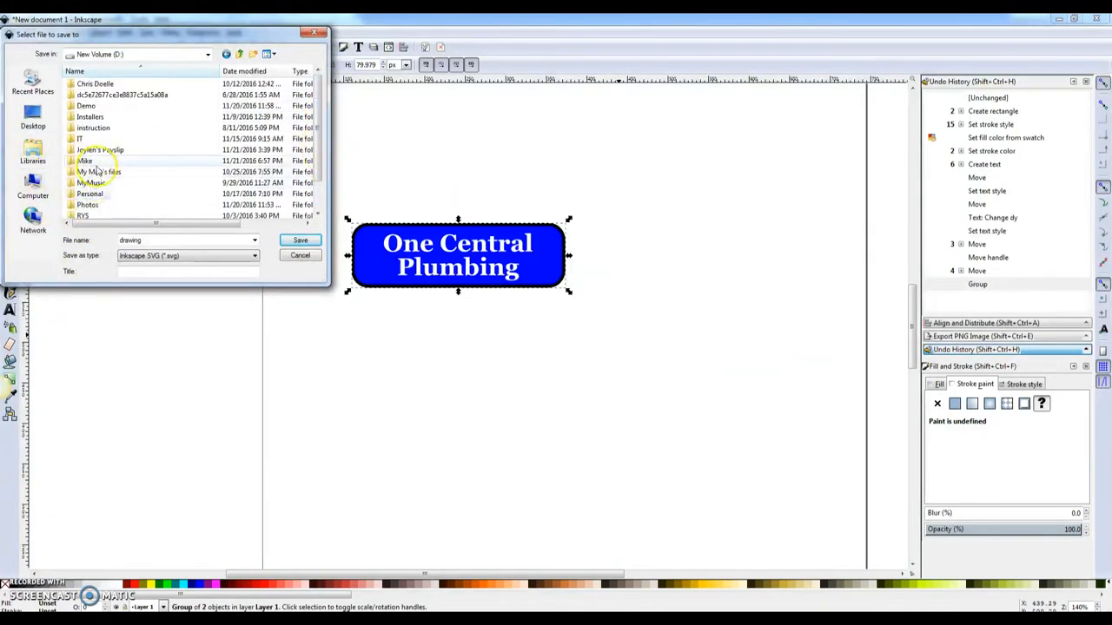
{"action": "scroll", "coordinate": [322, 152], "scroll_direction": "down", "scroll_amount": 1}
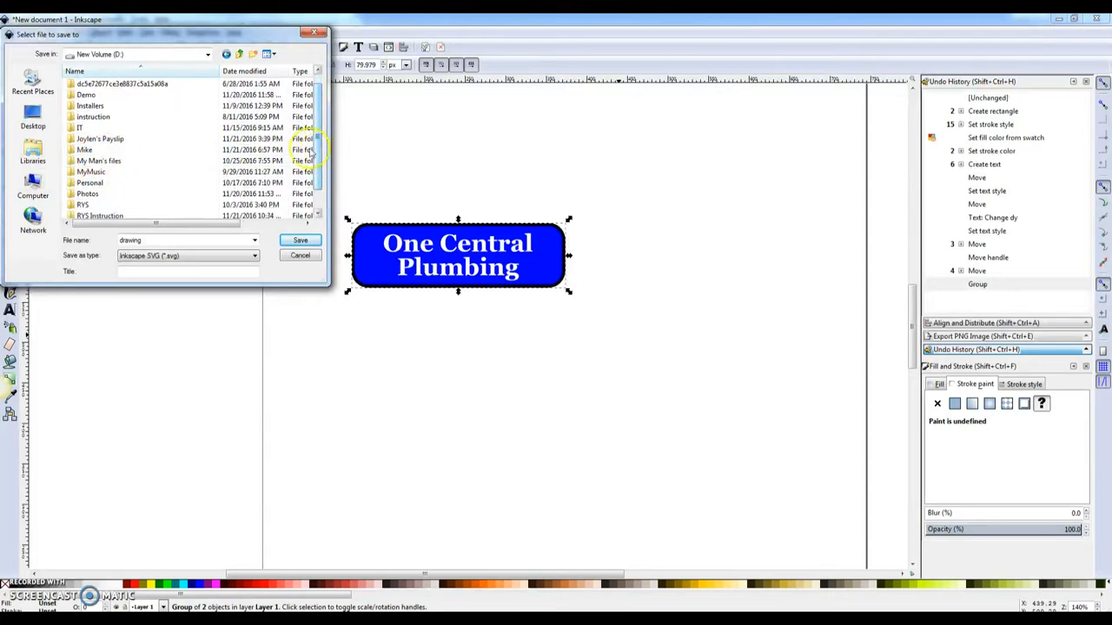
{"action": "double_click", "coordinate": [104, 97]}
{"action": "double_click", "coordinate": [100, 86]}
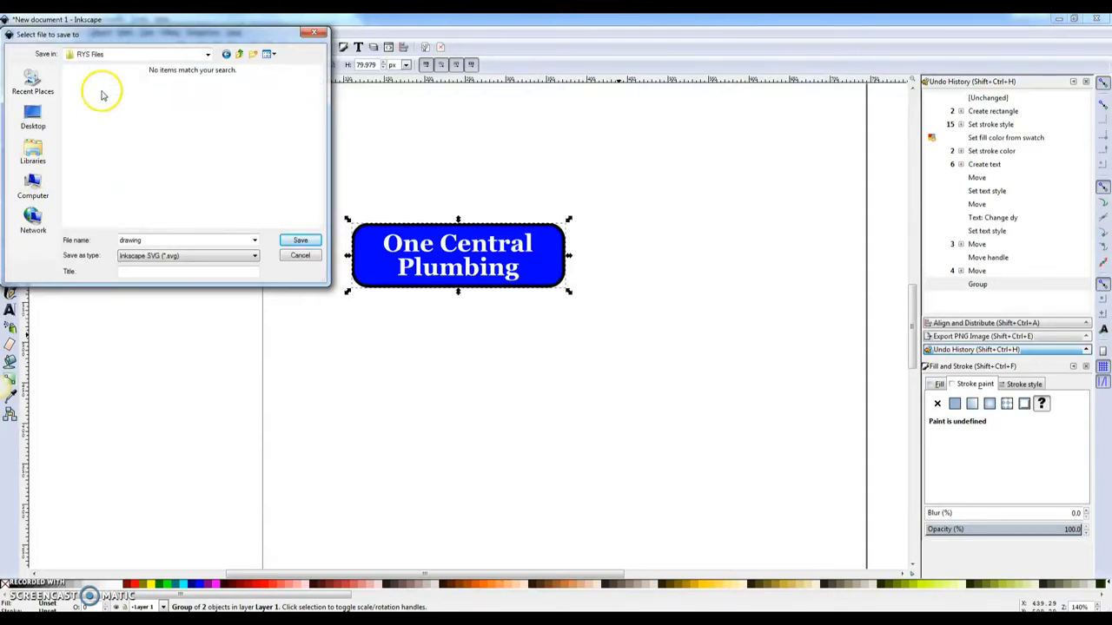
{"action": "type", "text": "logo draft"}
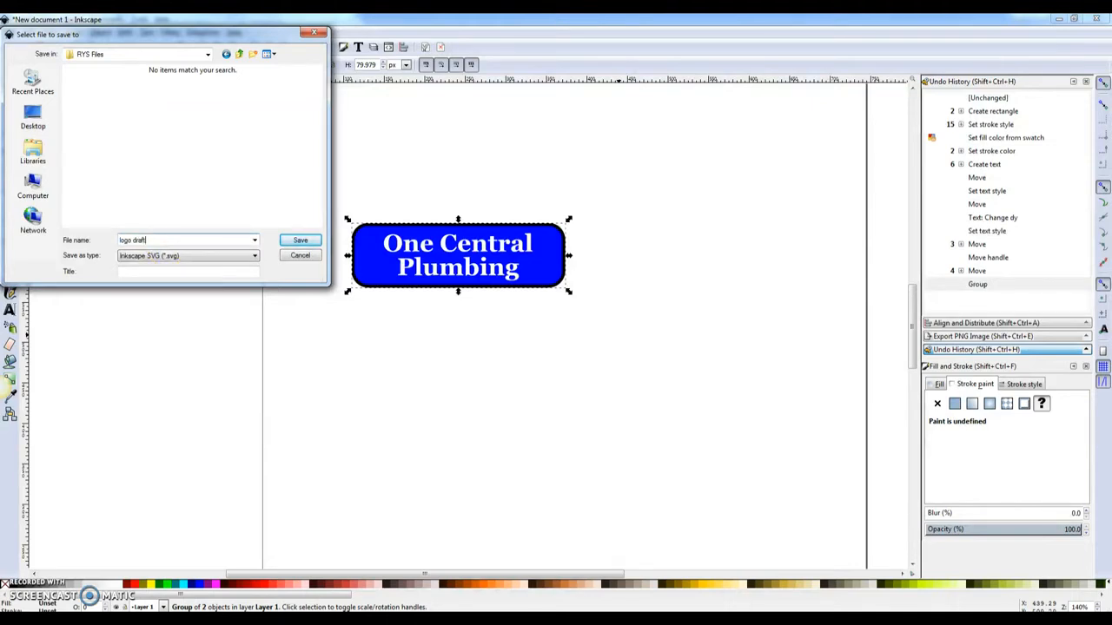
{"action": "key", "text": "Return"}
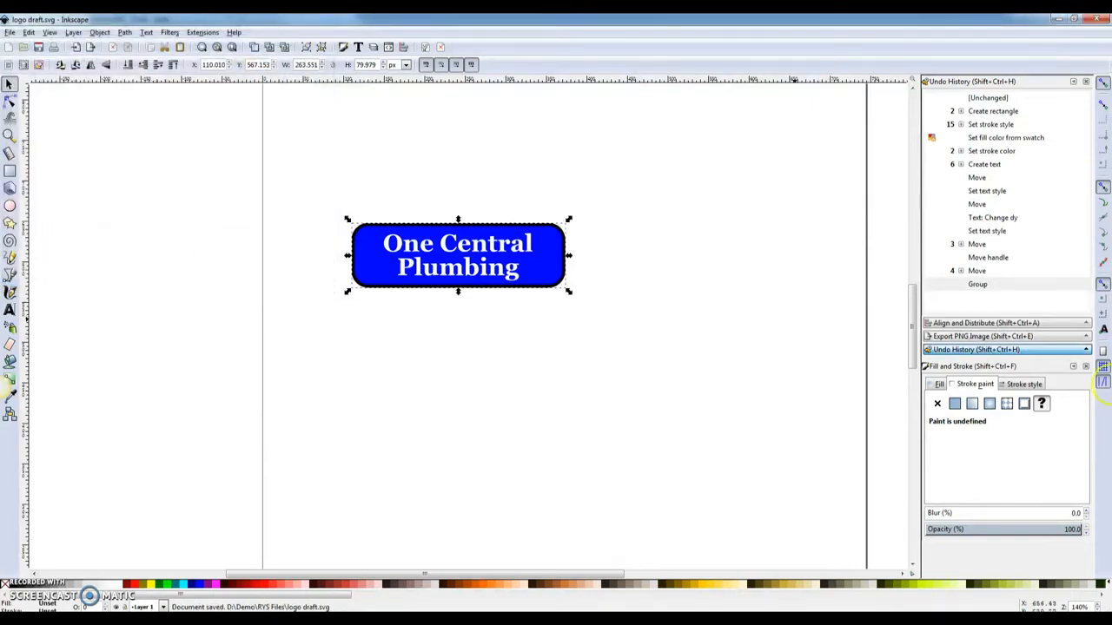
{"action": "left_click", "coordinate": [976, 336]}
- Set the PNG export location to the D:\Demo\RYS Files folder
{"action": "left_click", "coordinate": [1071, 251]}
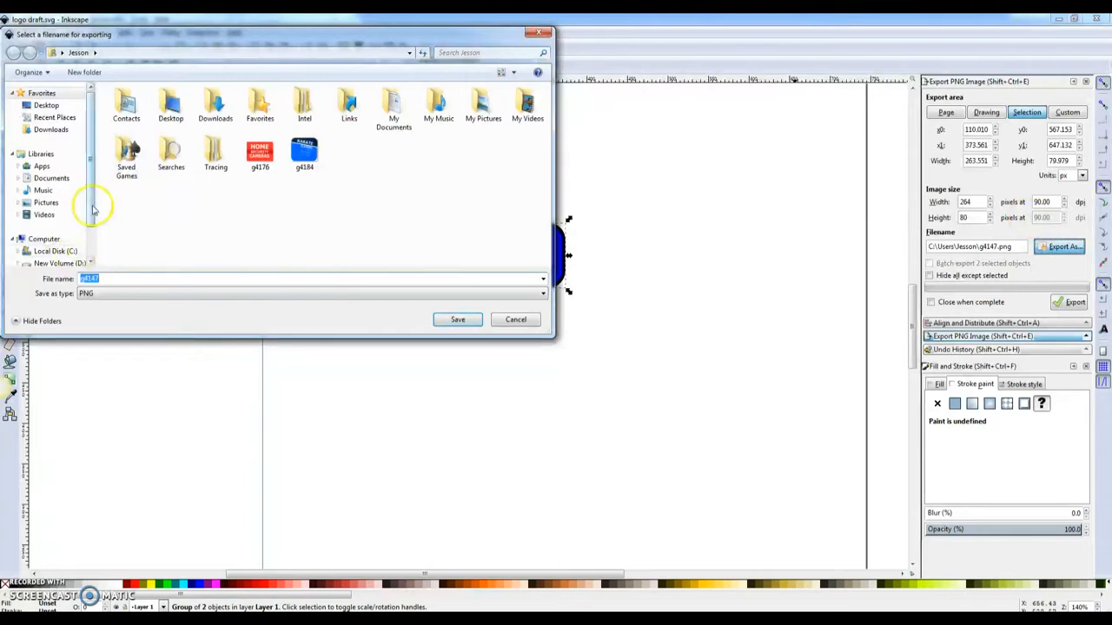
{"action": "scroll", "coordinate": [78, 222], "scroll_direction": "down", "scroll_amount": 1}
{"action": "left_click", "coordinate": [62, 222]}
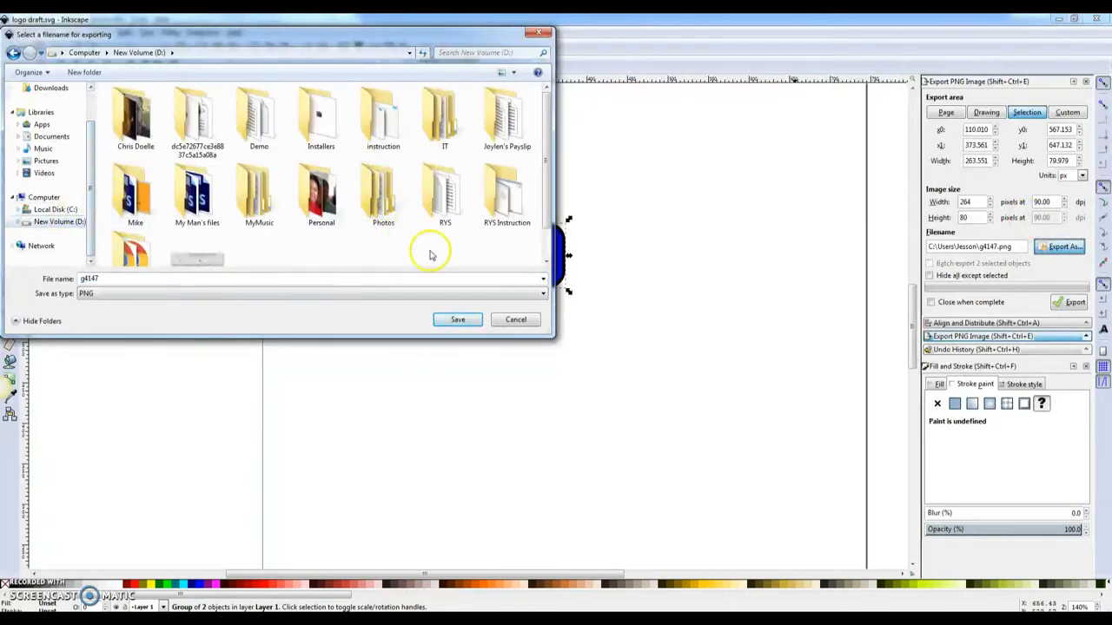
{"action": "mouse_move", "coordinate": [542, 186]}
{"action": "left_mouse_down"}
{"action": "mouse_move", "coordinate": [541, 218]}
{"action": "mouse_move", "coordinate": [545, 193]}
{"action": "left_mouse_up"}
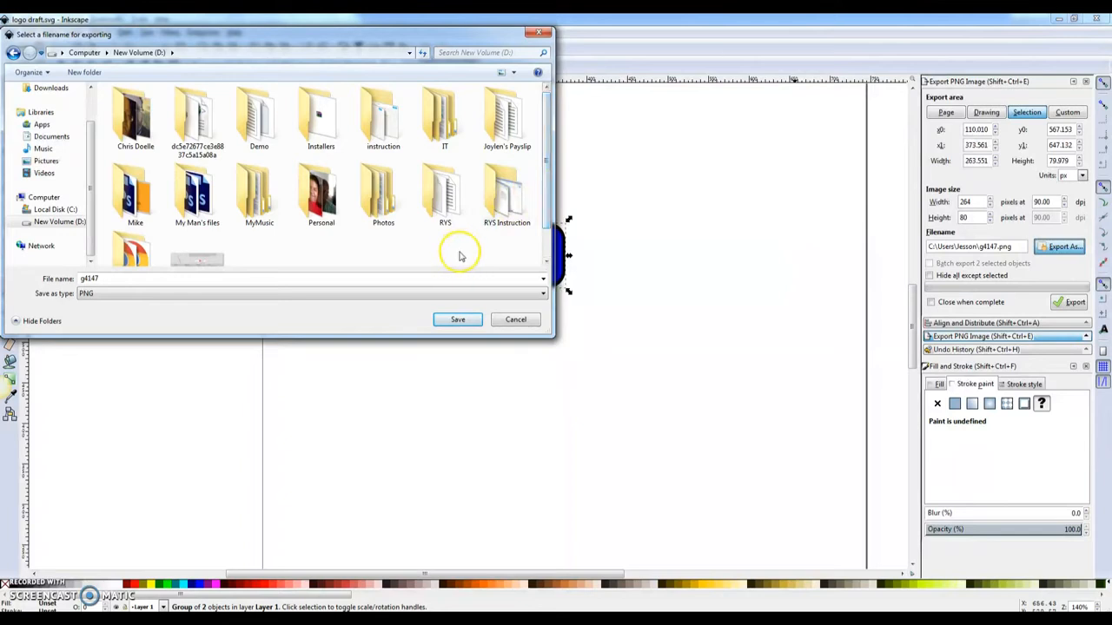
{"action": "double_click", "coordinate": [258, 111]}
{"action": "double_click", "coordinate": [136, 111]}
- Name the export 'best plumbing los angeles, ca logo' using the keyword from Notepad
{"action": "left_click", "coordinate": [302, 620]}
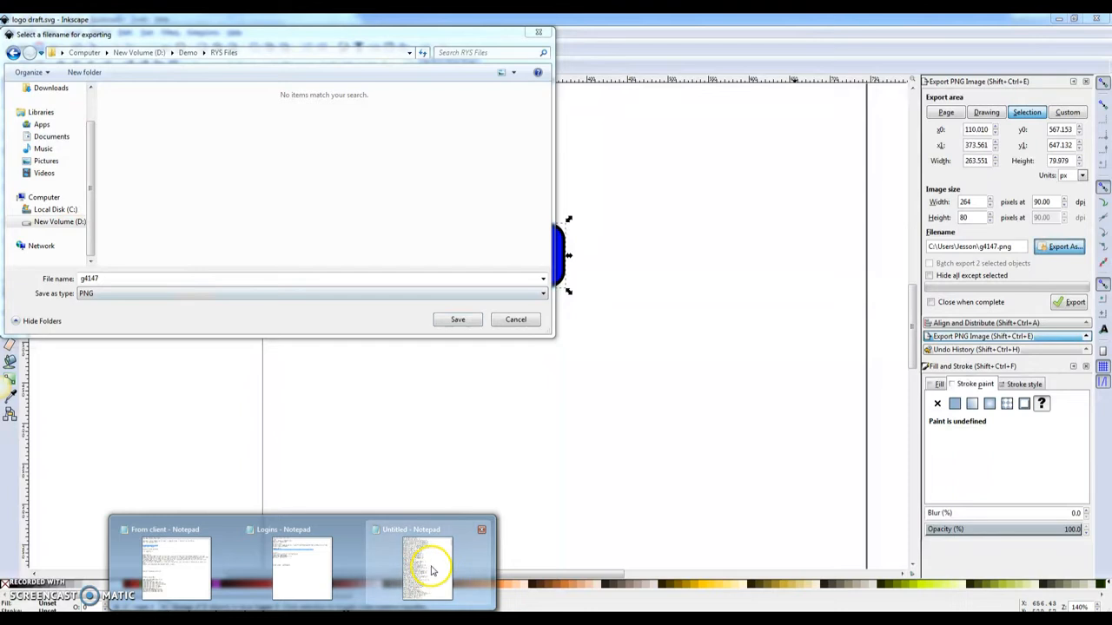
{"action": "left_click", "coordinate": [426, 566]}
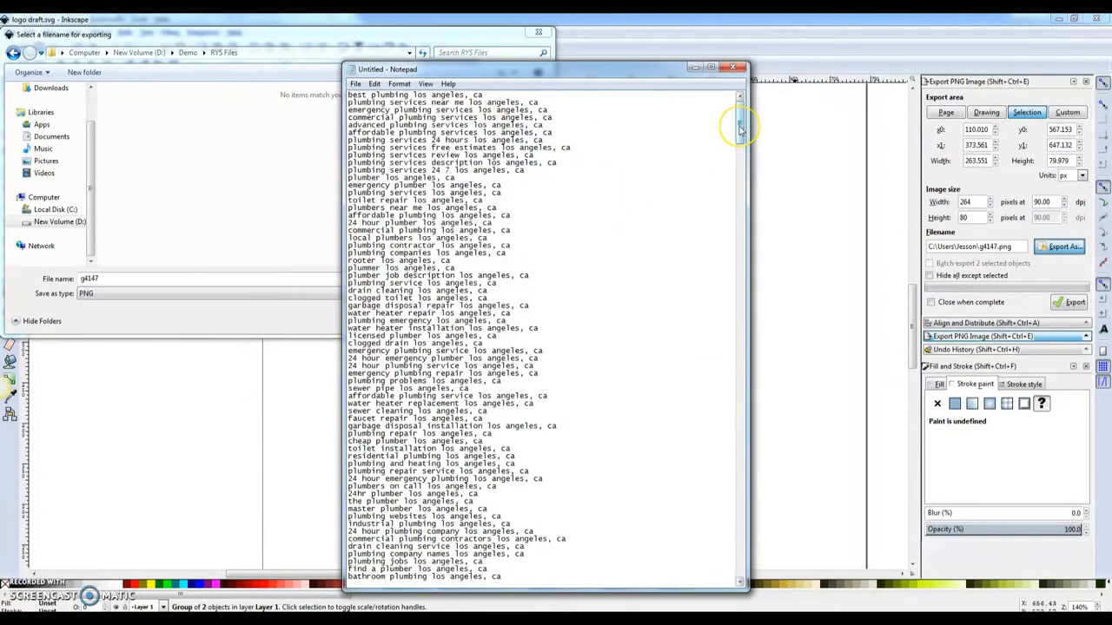
{"action": "left_click_drag", "start_coordinate": [492, 94], "coordinate": [254, 87]}
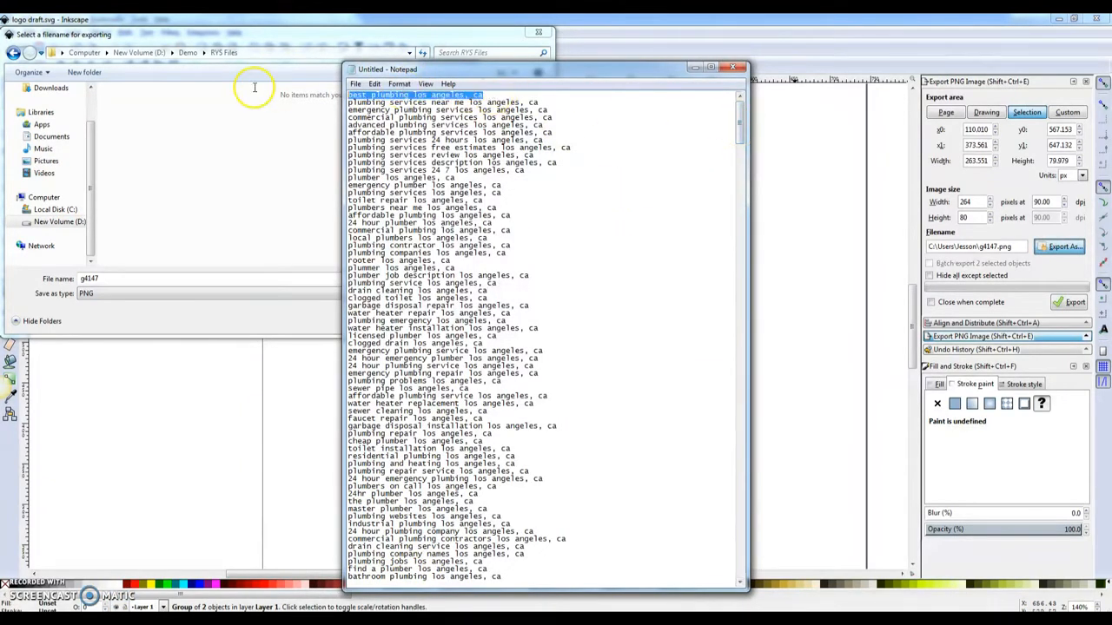
{"action": "left_click", "coordinate": [694, 67]}
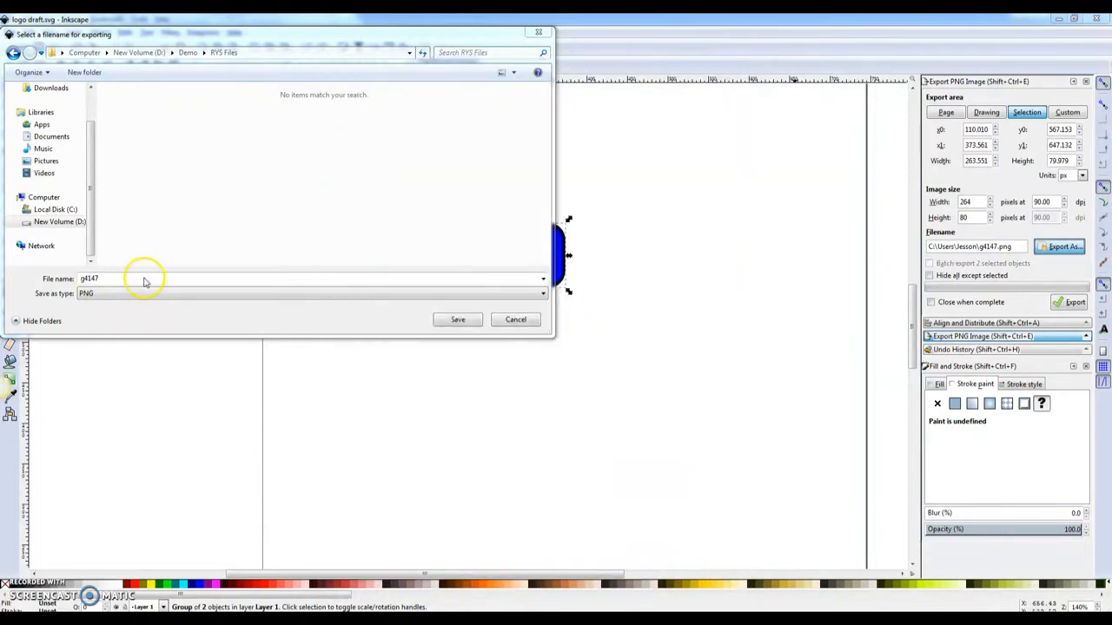
{"action": "left_click_drag", "start_coordinate": [339, 37], "coordinate": [366, 72]}
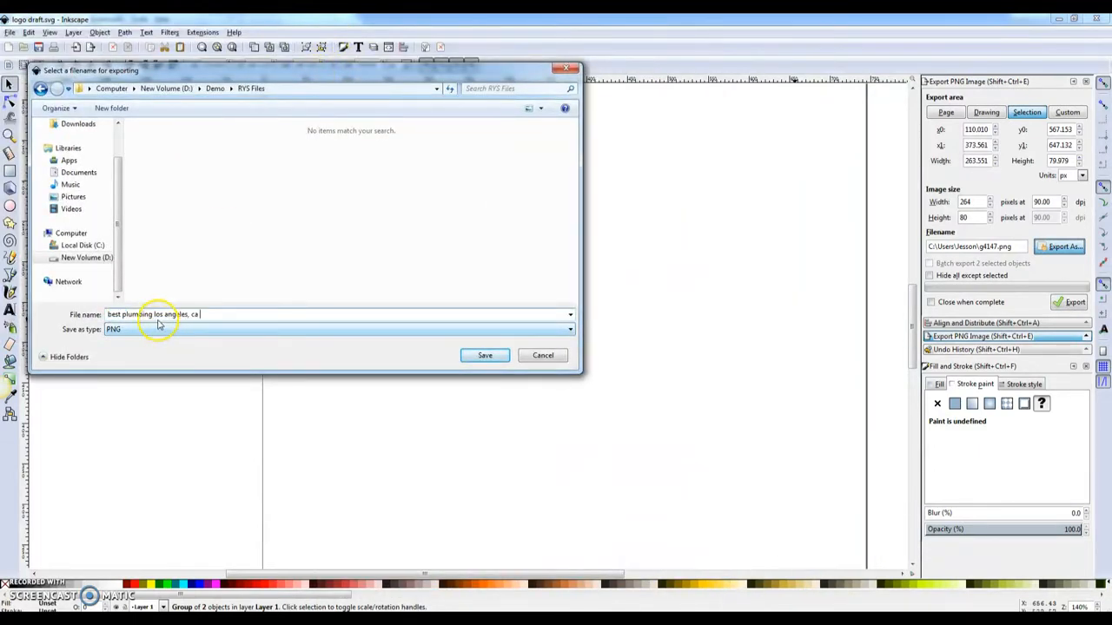
{"action": "key", "text": "Return"}
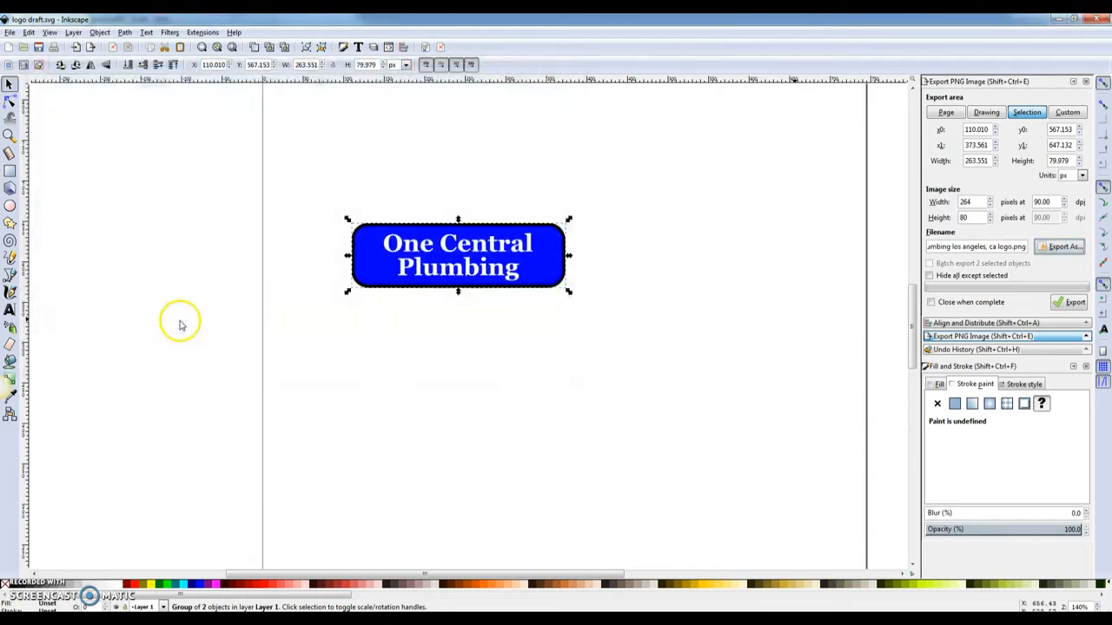
- Export the logo PNG and open it from RYS Files to check it
{"action": "left_click", "coordinate": [1075, 303]}
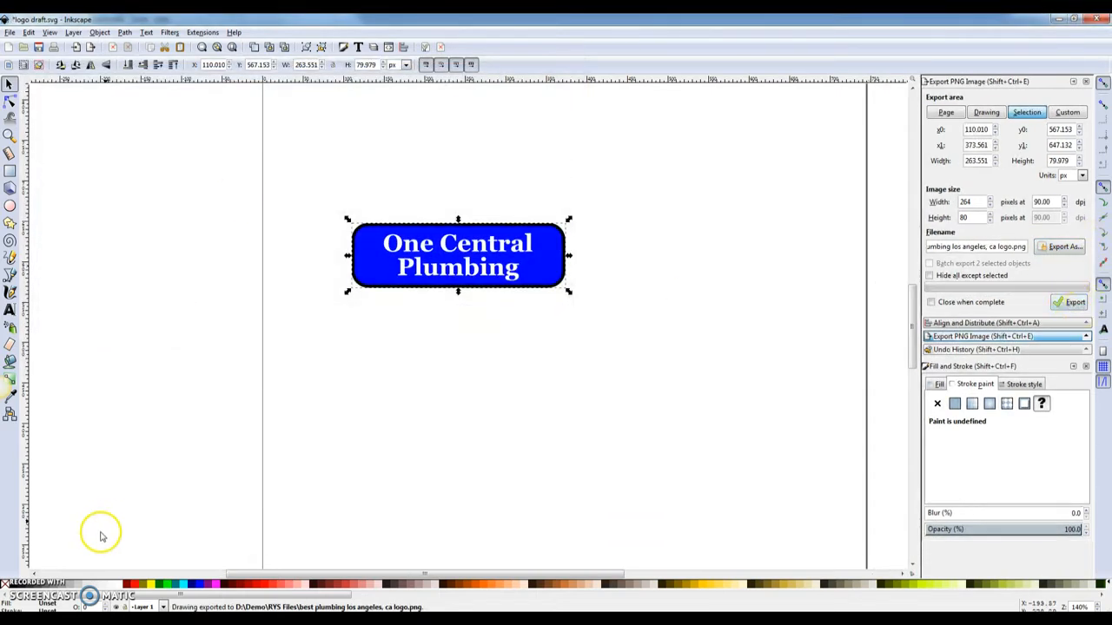
{"action": "mouse_move", "coordinate": [104, 612]}
{"action": "left_click", "coordinate": [183, 574]}
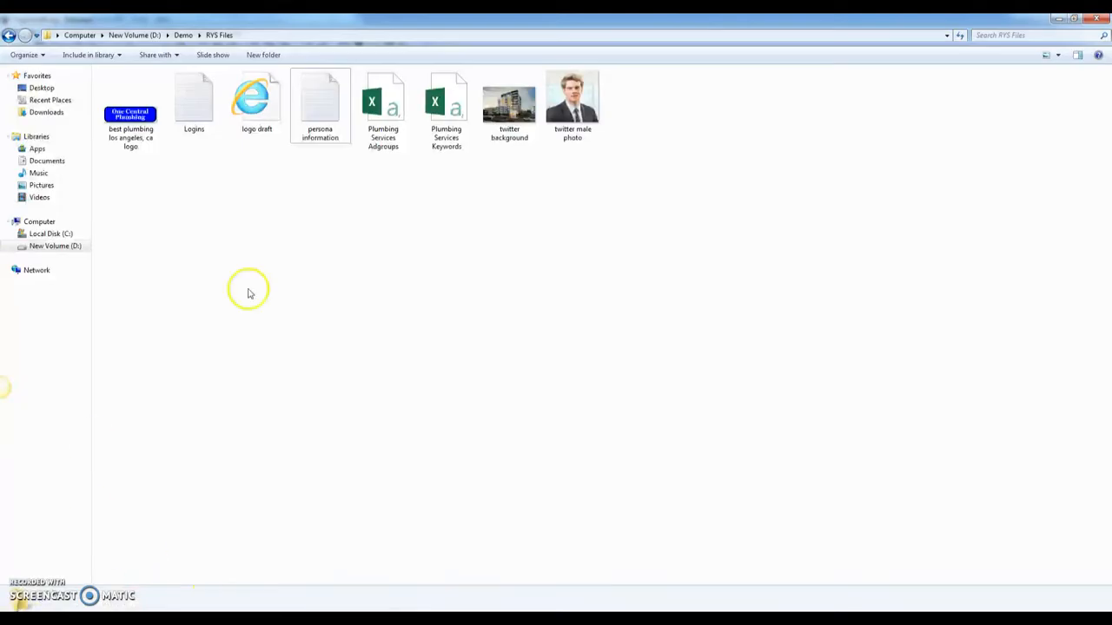
{"action": "double_click", "coordinate": [119, 112]}
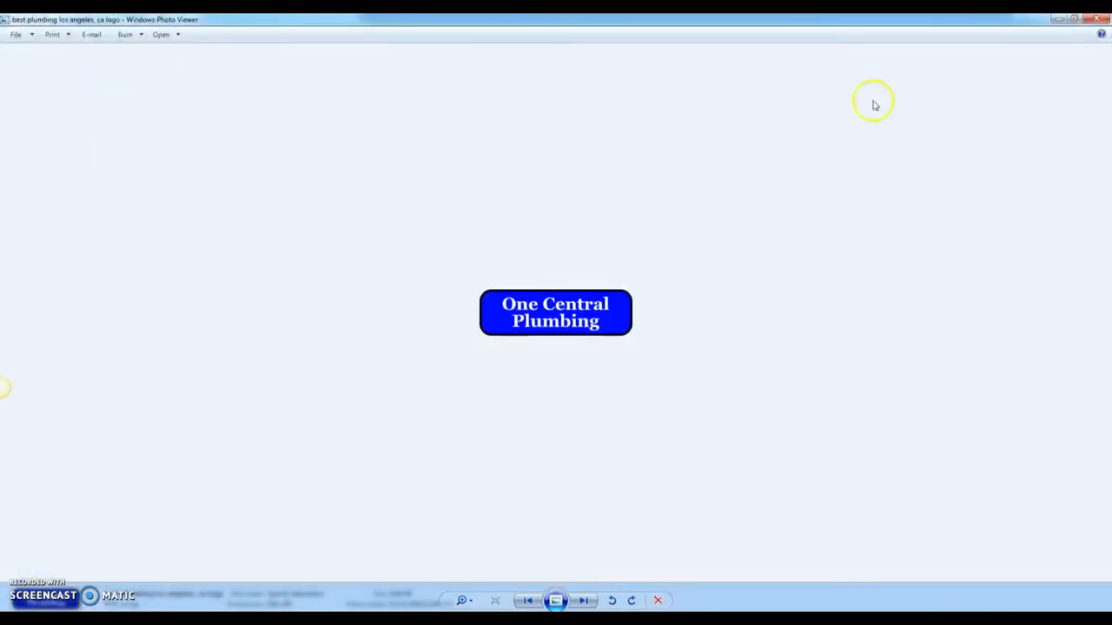
{"action": "left_click", "coordinate": [1098, 22]}
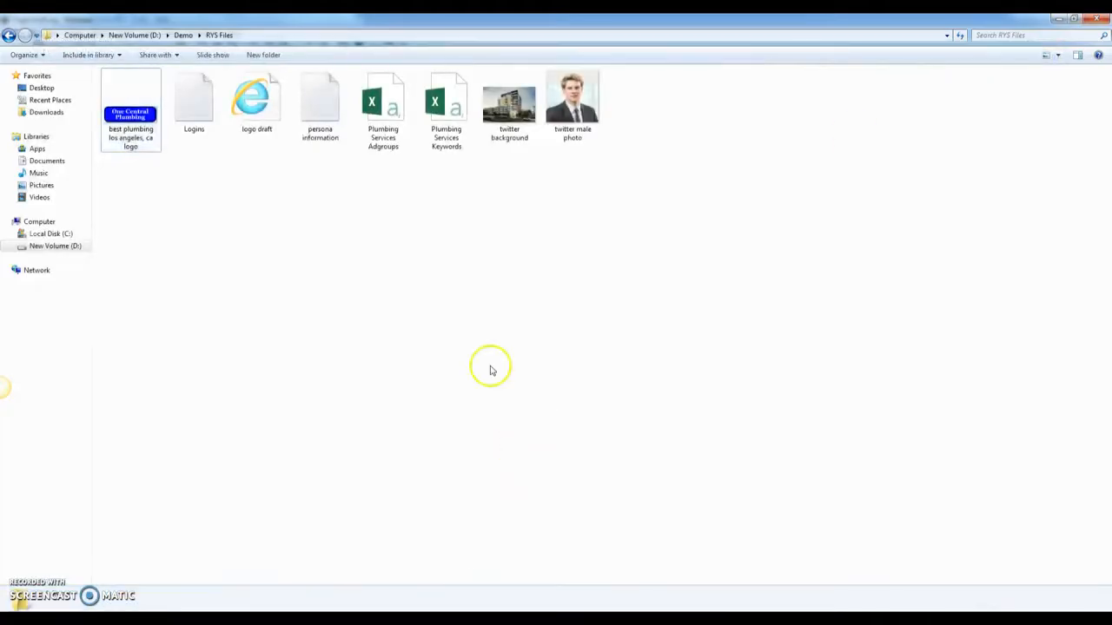
{"action": "left_click", "coordinate": [160, 618]}
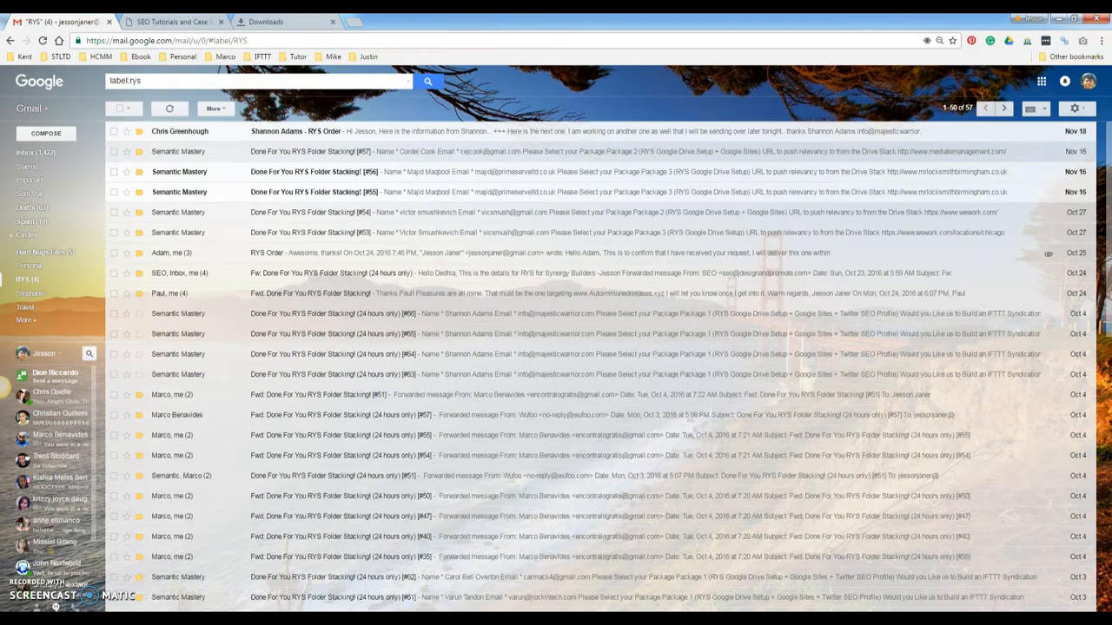
- Open google.com in a new Firefox tab
{"action": "key", "text": "alt+Tab"}
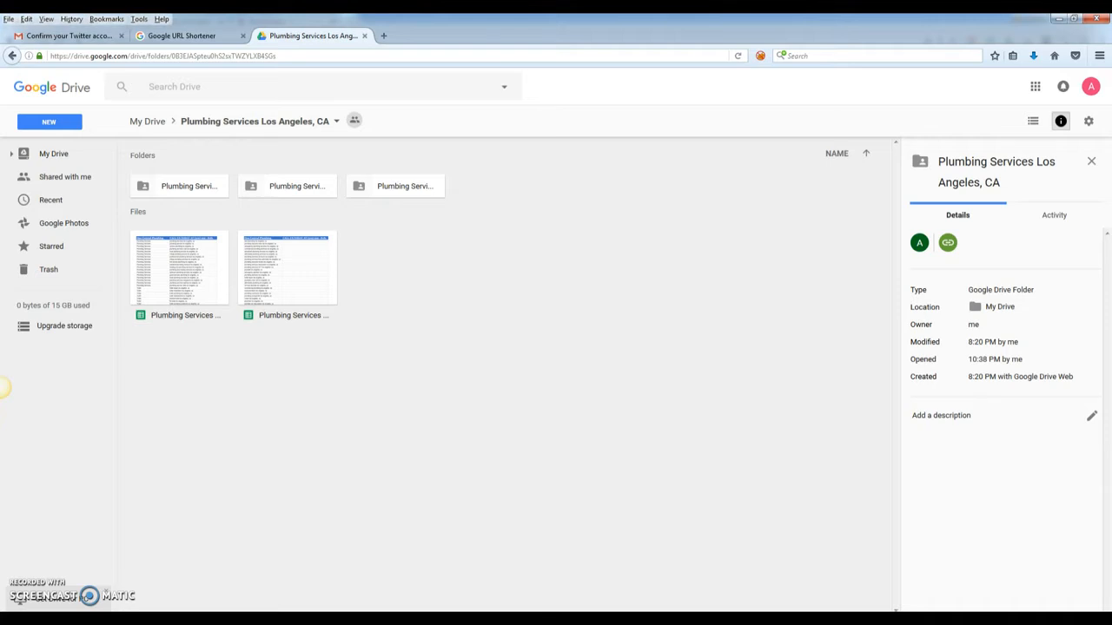
{"action": "left_click", "coordinate": [382, 37]}
{"action": "type", "text": "g"}
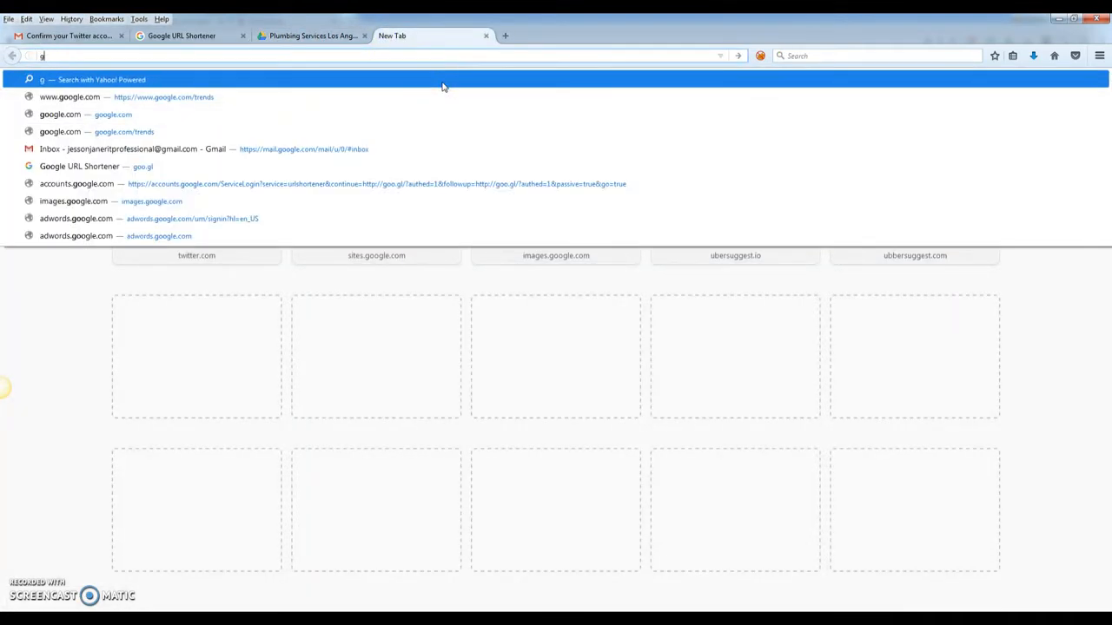
{"action": "type", "text": "ooogle.com/"}
{"action": "key", "text": "Return"}
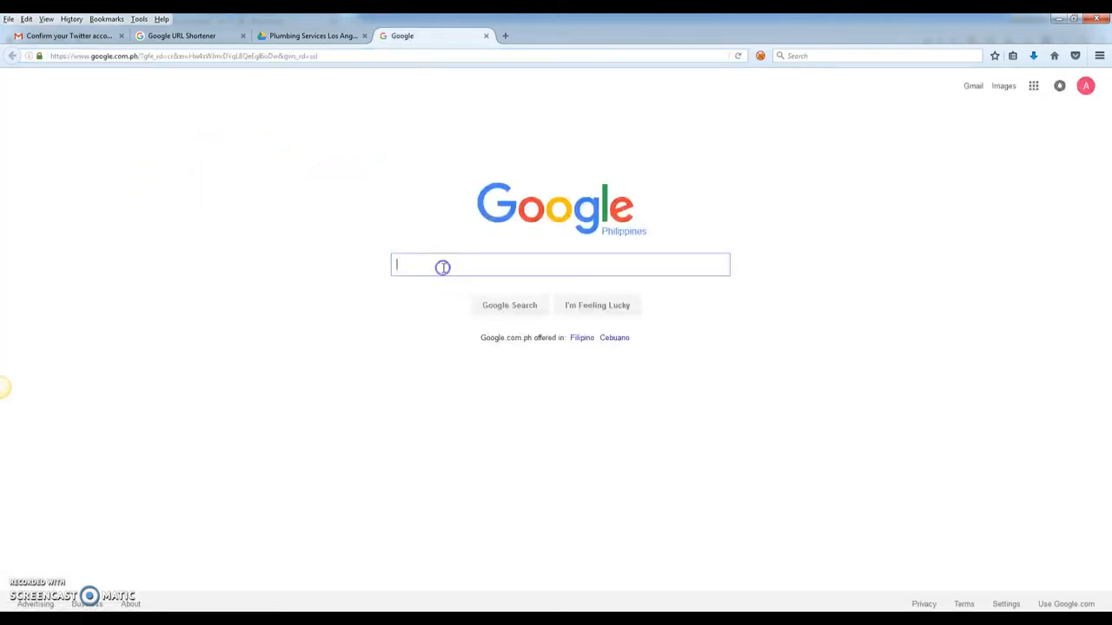
- Search Google for 'factors to consider when hiring a plumber'
{"action": "type", "text": "factors "}
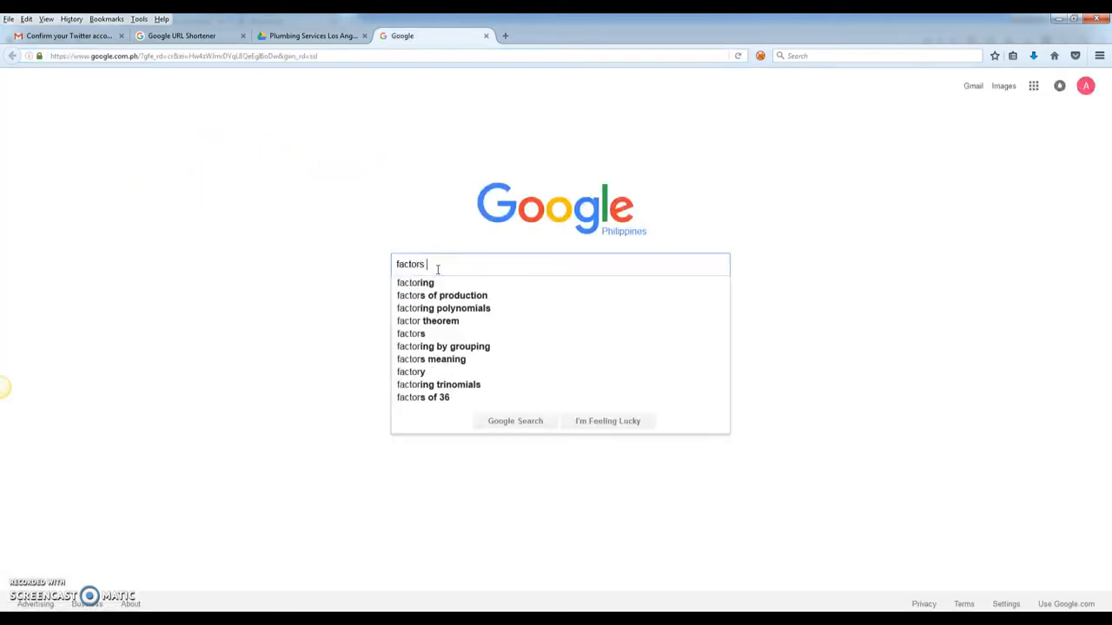
{"action": "type", "text": "to consider when "}
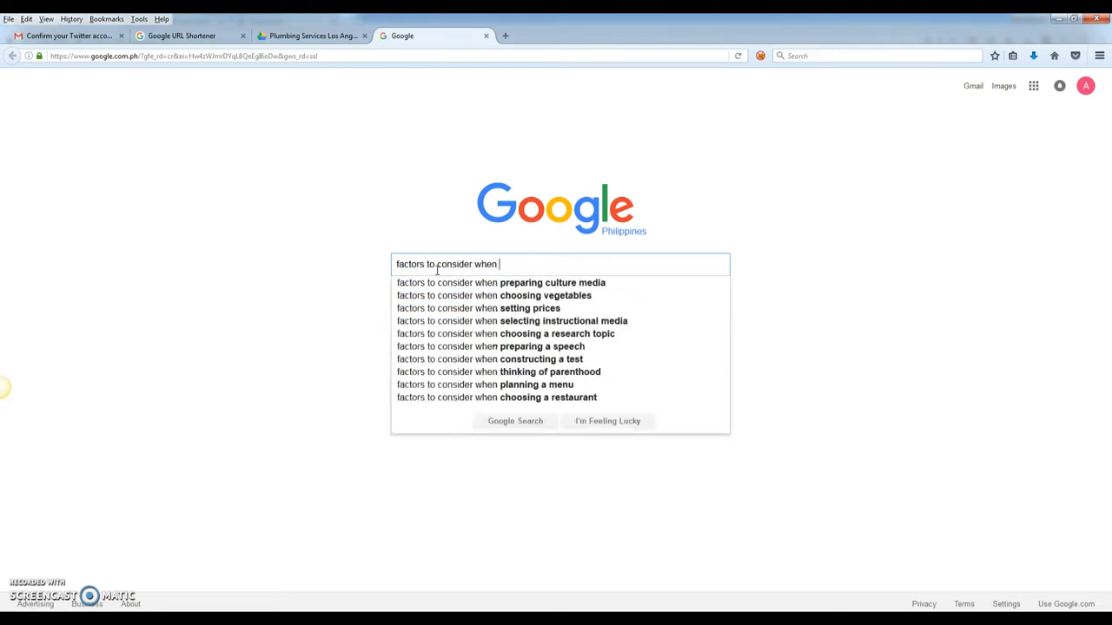
{"action": "type", "text": "hiring a pl"}
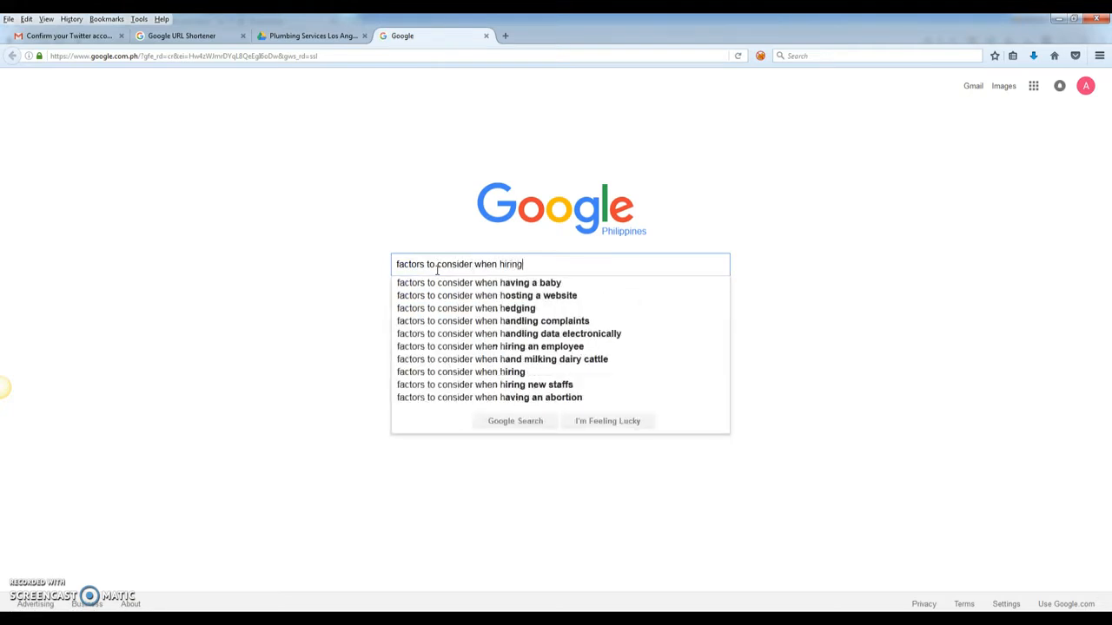
{"action": "key", "text": "BackSpace"}
{"action": "key", "text": "BackSpace"}
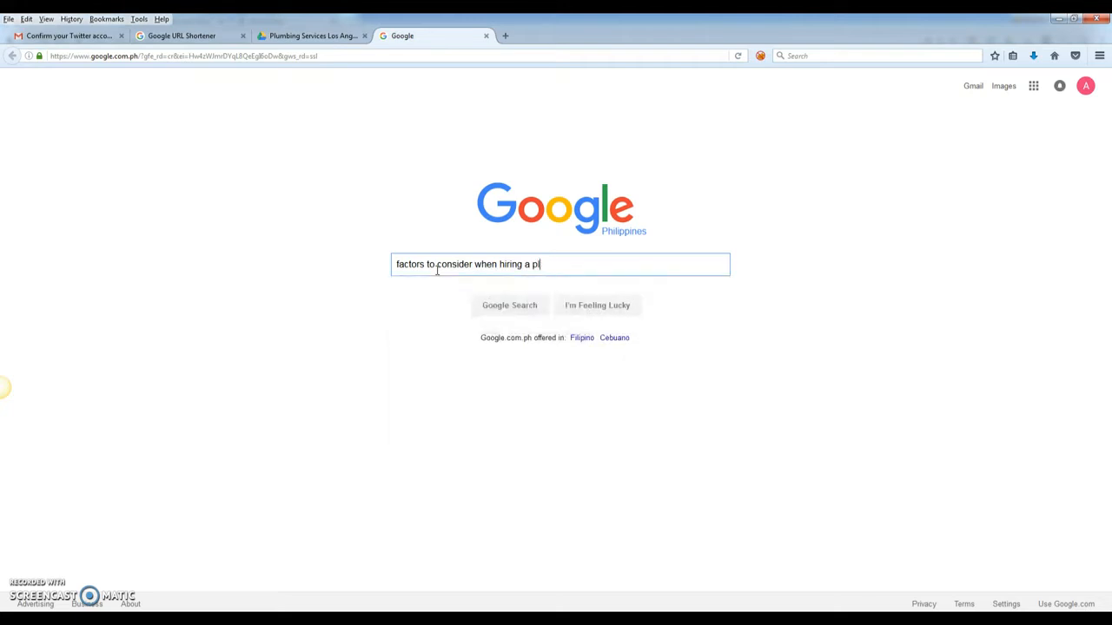
{"action": "type", "text": "lumber"}
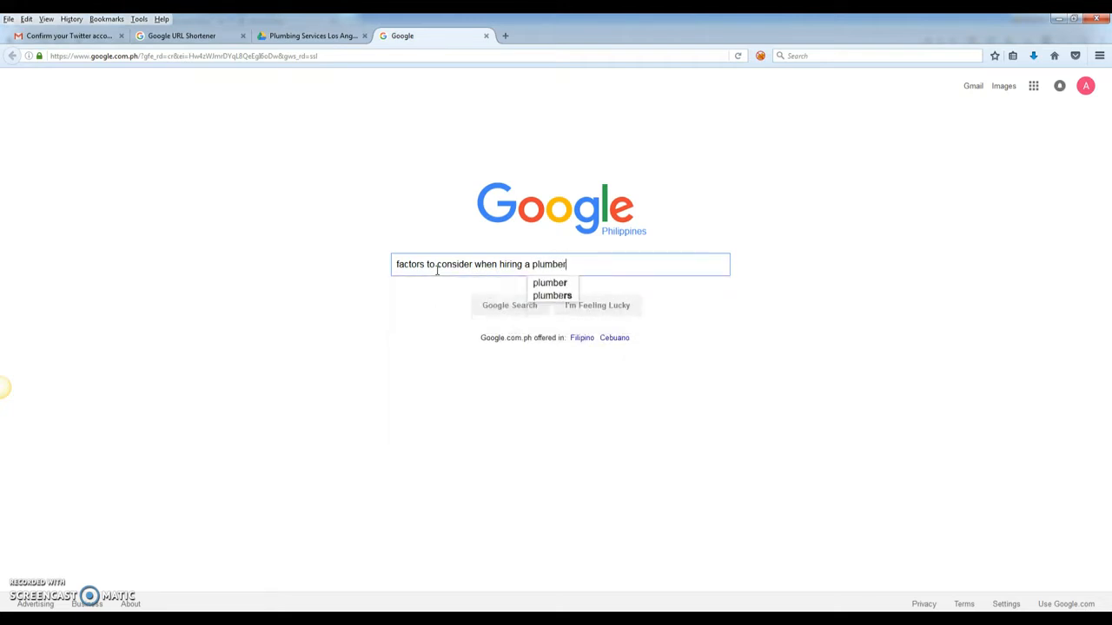
{"action": "key", "text": "Return"}
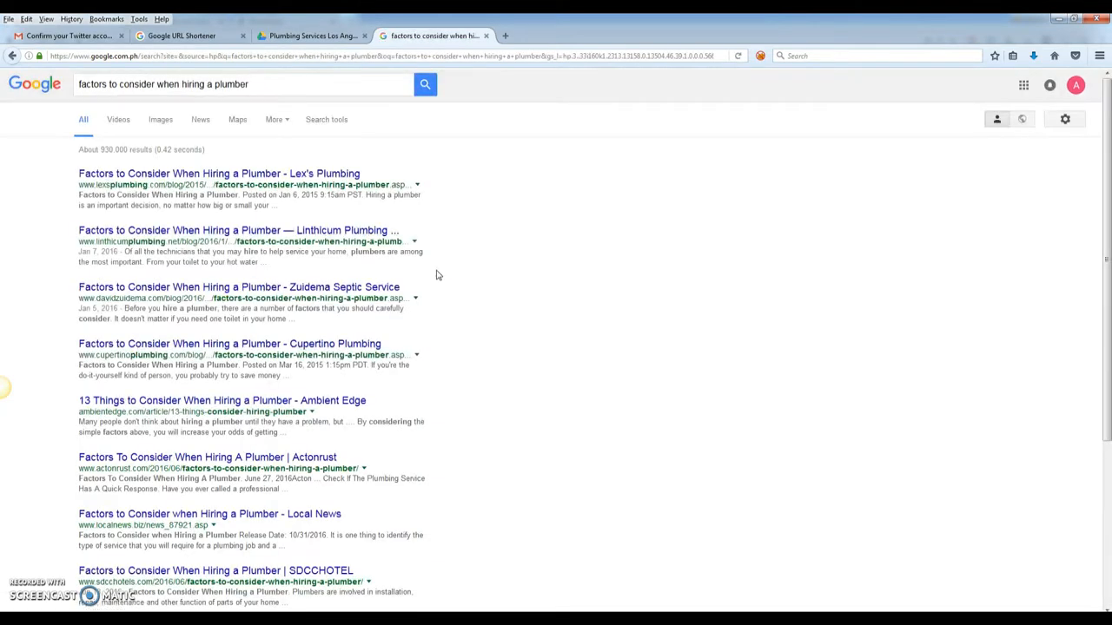
- Open the Lex's Plumbing and Linthicum Plumbing results in new tabs
{"action": "right_click", "coordinate": [256, 173]}
{"action": "left_click", "coordinate": [269, 181]}
{"action": "right_click", "coordinate": [213, 236]}
{"action": "left_click", "coordinate": [247, 244]}
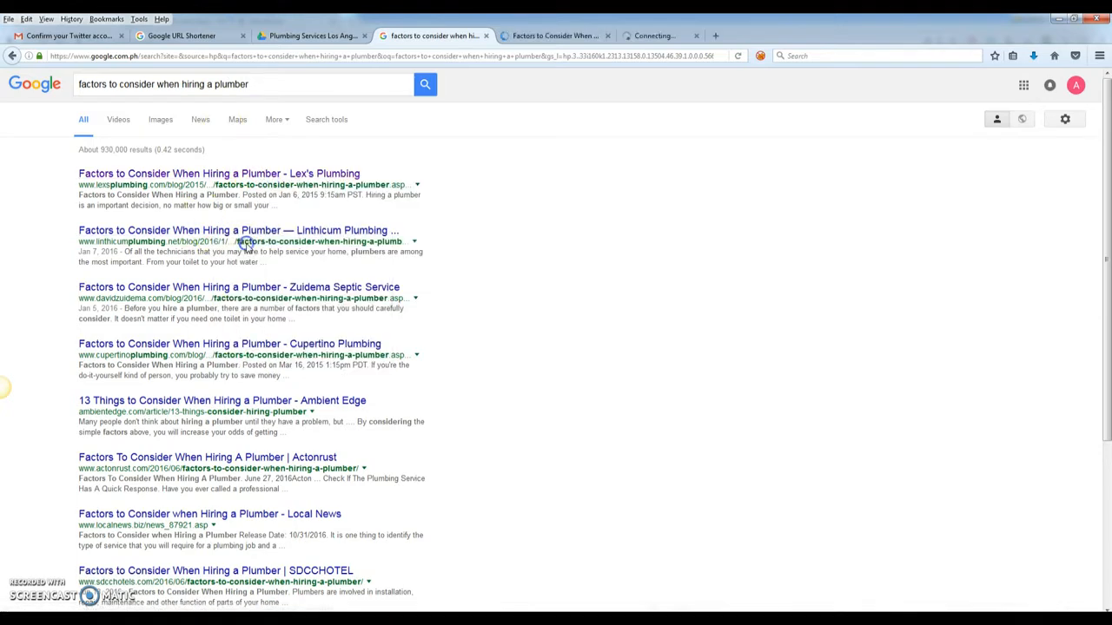
- Read through the Lex's Plumbing article and dismiss the Flash warning bar
{"action": "left_click", "coordinate": [524, 36]}
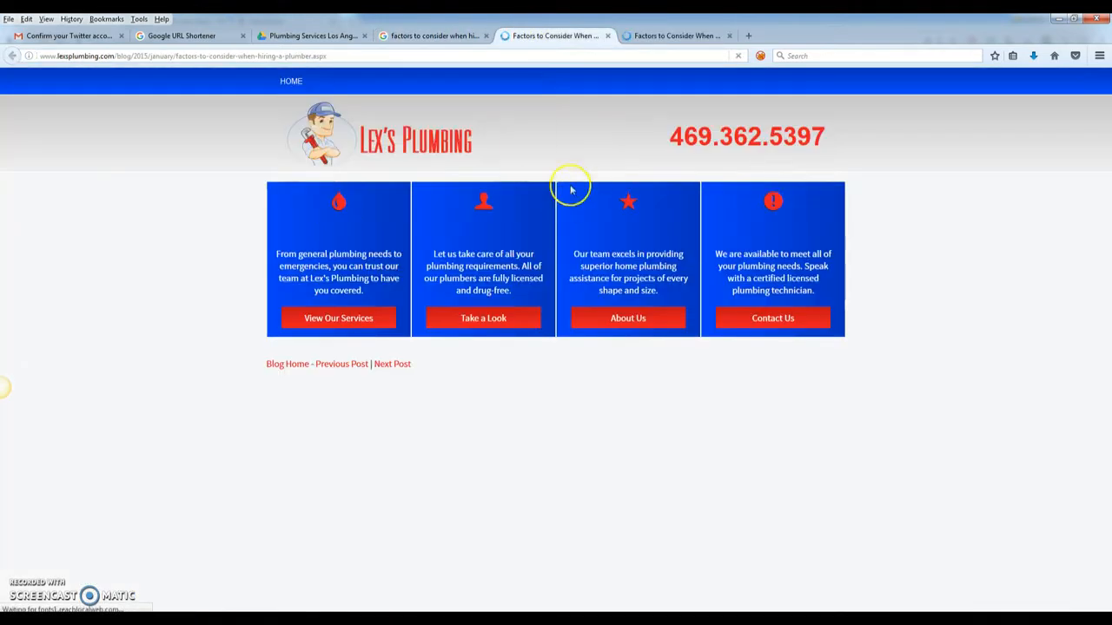
{"action": "scroll", "coordinate": [683, 229], "scroll_direction": "down", "scroll_amount": 4}
{"action": "scroll", "coordinate": [683, 226], "scroll_direction": "up", "scroll_amount": 4}
{"action": "scroll", "coordinate": [581, 243], "scroll_direction": "down", "scroll_amount": 4}
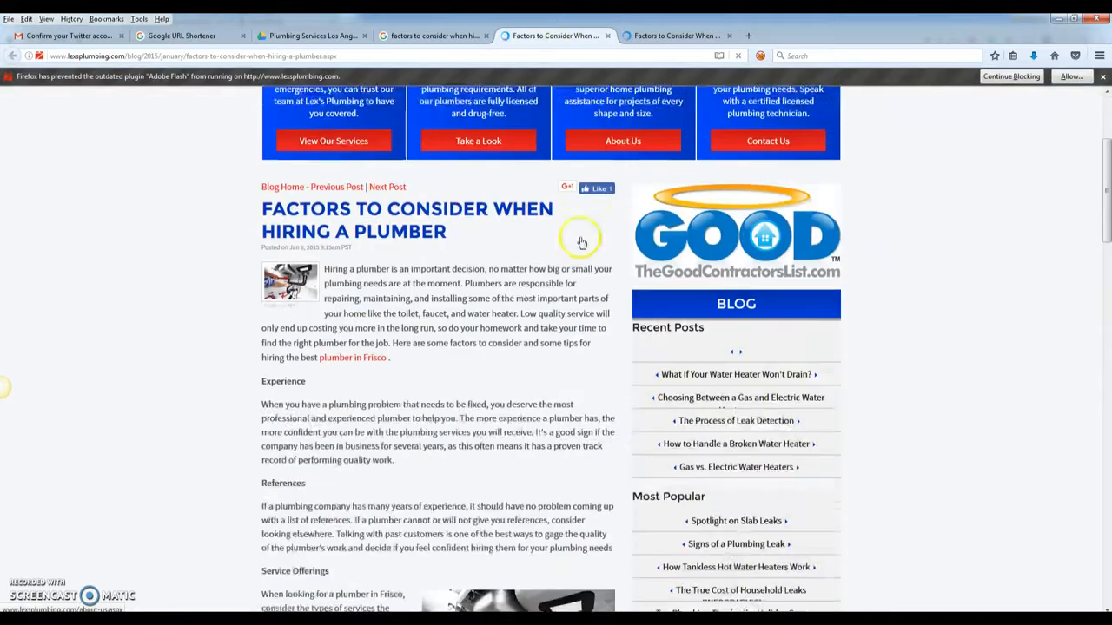
{"action": "scroll", "coordinate": [390, 228], "scroll_direction": "up", "scroll_amount": 3}
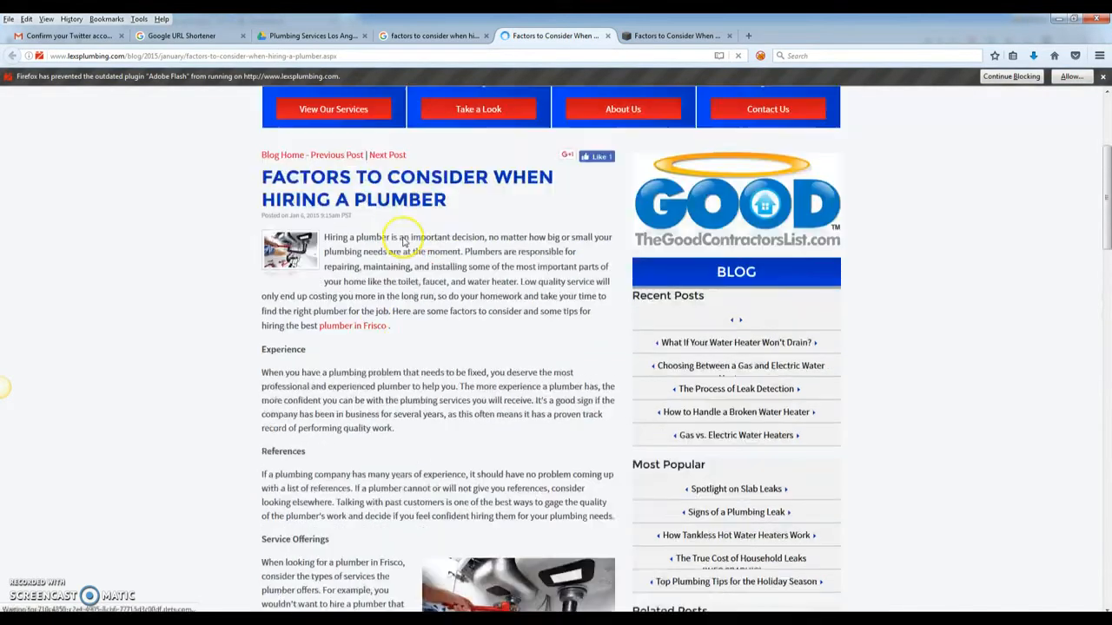
{"action": "scroll", "coordinate": [300, 324], "scroll_direction": "up", "scroll_amount": 1}
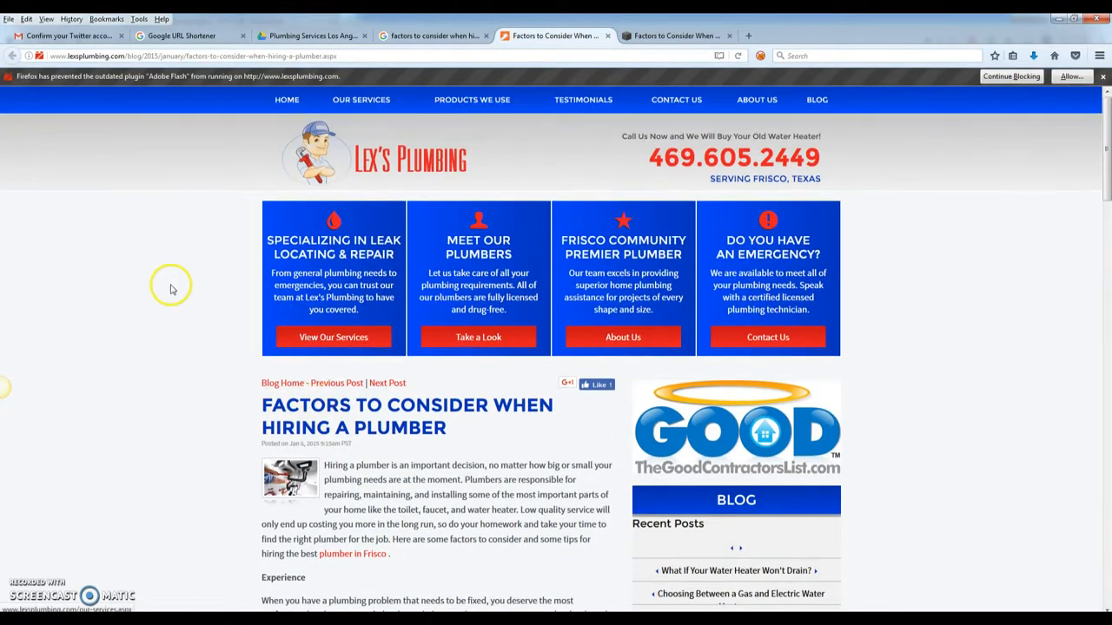
{"action": "left_click", "coordinate": [1102, 78]}
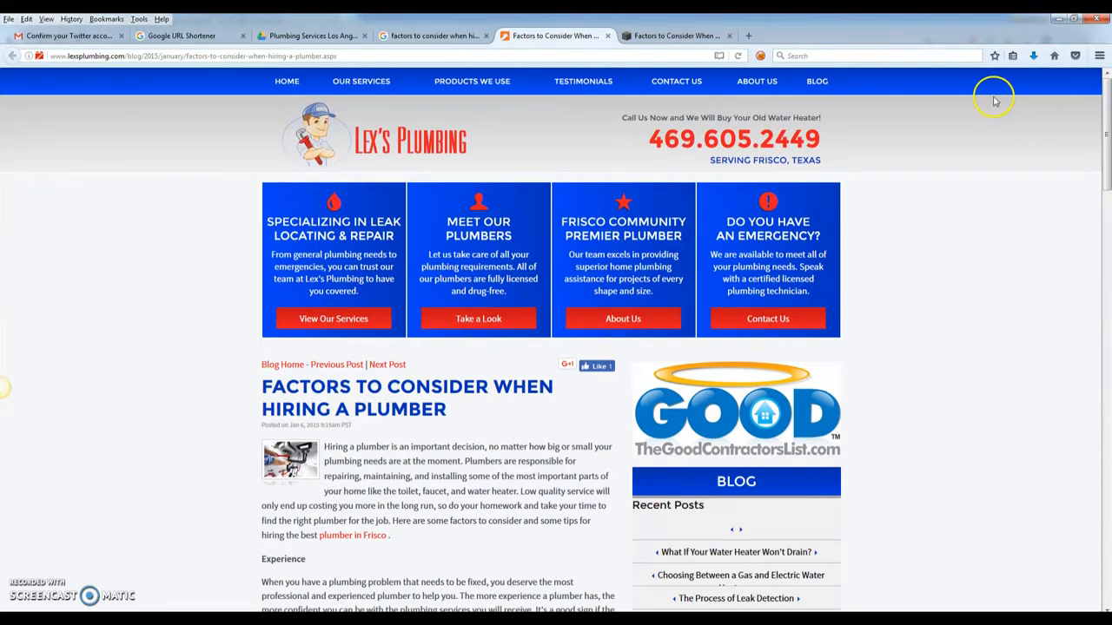
- Look over the open pages, including the Linthicum article, then start a new blank tab
{"action": "left_click", "coordinate": [299, 36]}
{"action": "left_click", "coordinate": [430, 36]}
{"action": "left_click", "coordinate": [556, 36]}
{"action": "left_click", "coordinate": [659, 36]}
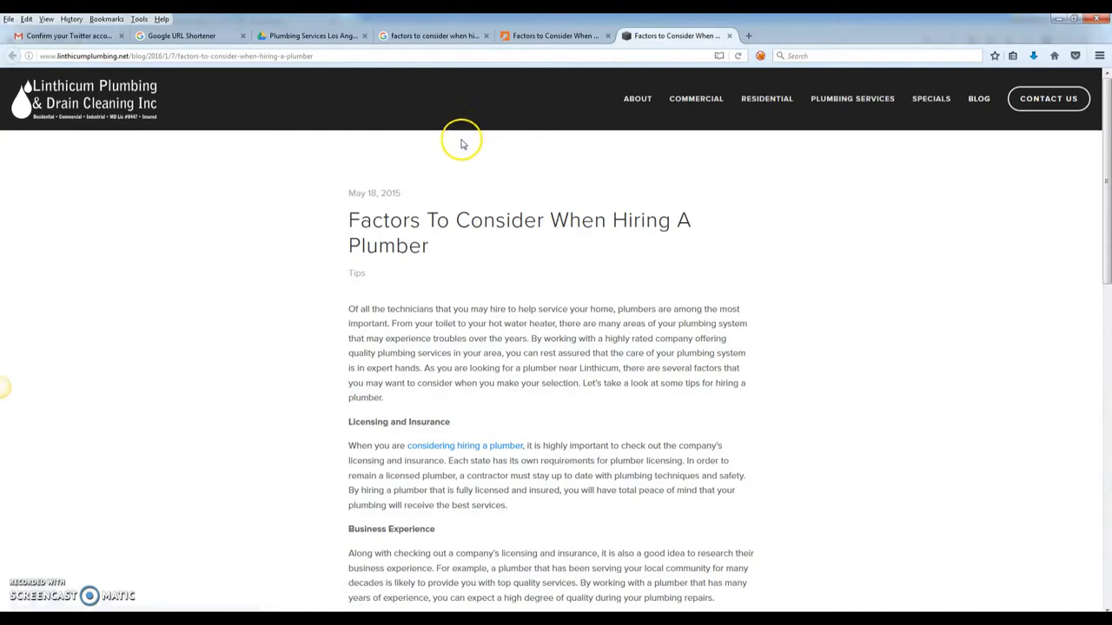
{"action": "left_click", "coordinate": [748, 36]}
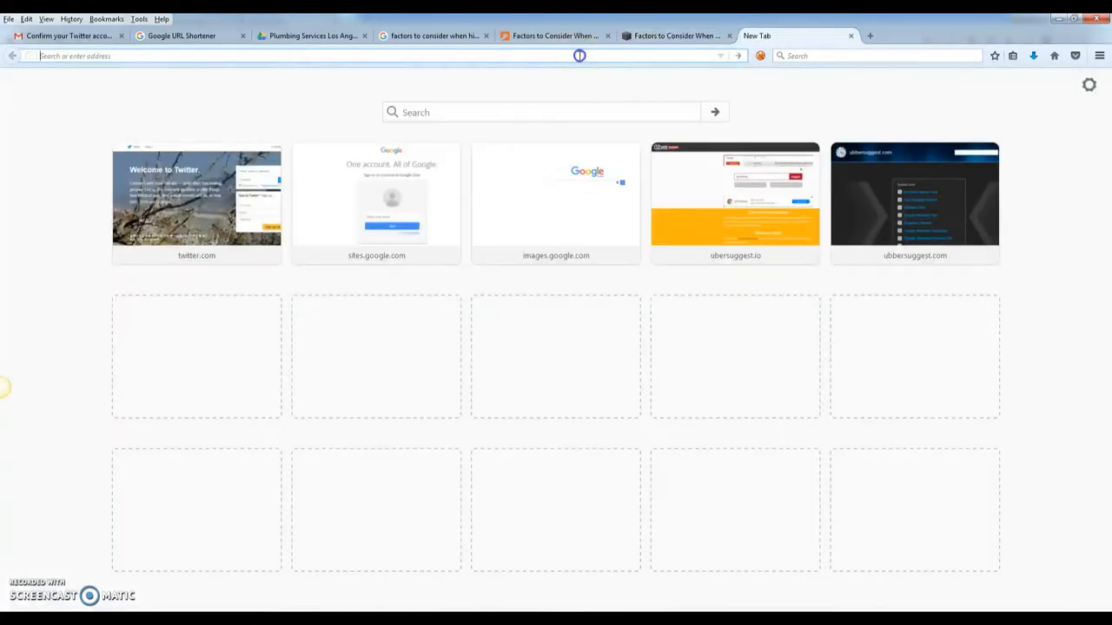
- Search Google Images for 'plumber'
{"action": "type", "text": "images."}
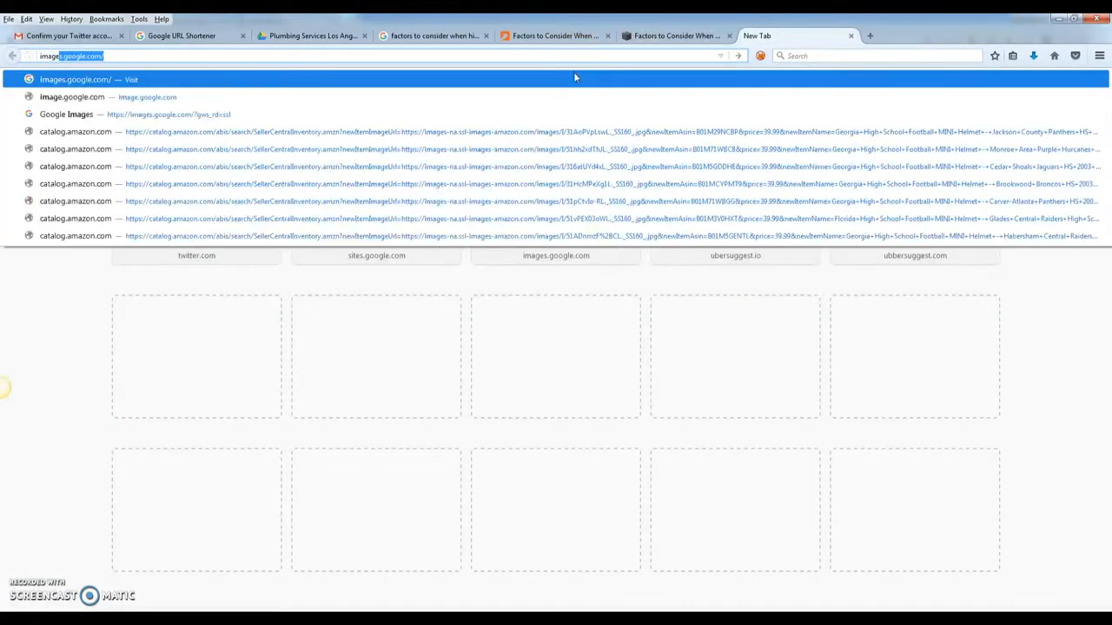
{"action": "type", "text": "google.com/"}
{"action": "key", "text": "Return"}
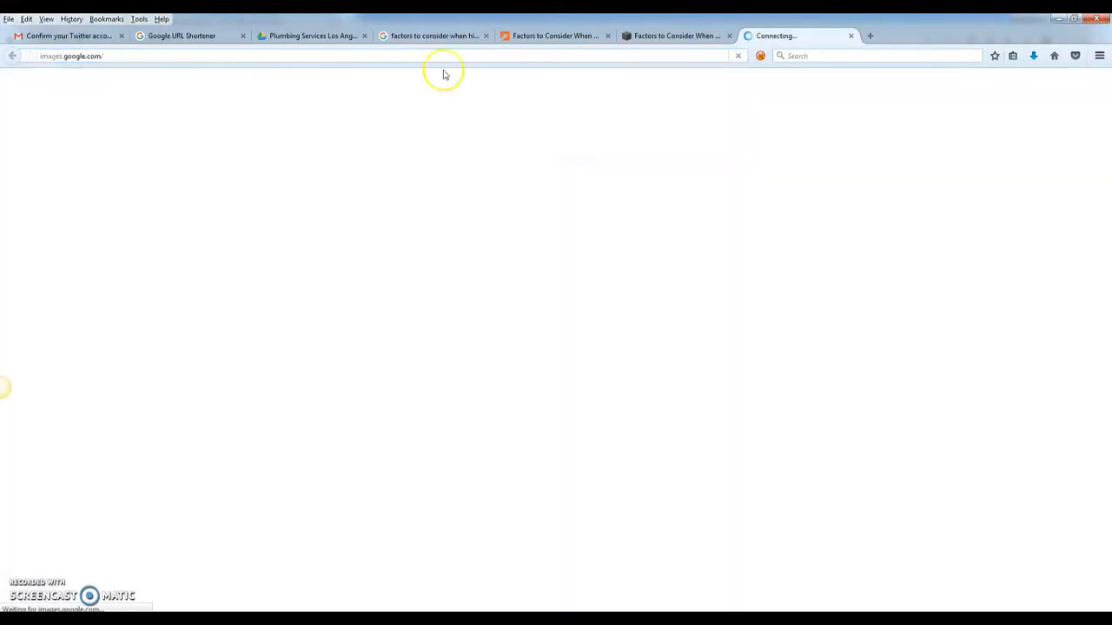
{"action": "left_click", "coordinate": [435, 267]}
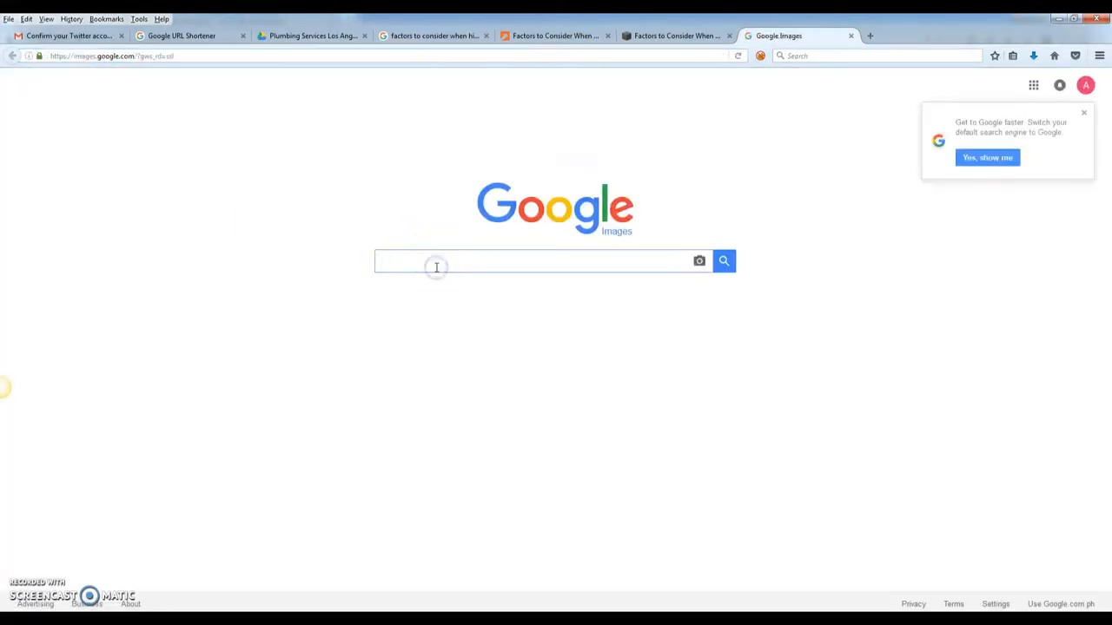
{"action": "type", "text": "plumber"}
{"action": "key", "text": "Return"}
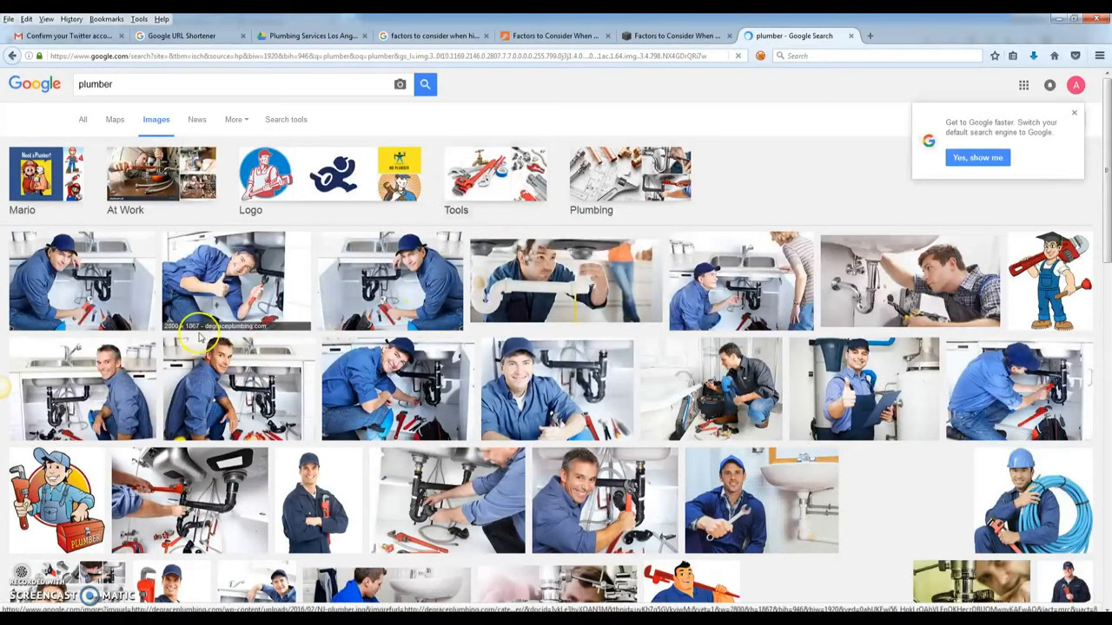
- Save a plumber photo to RYS Files named with the plumbing services near me keyword
{"action": "left_click", "coordinate": [903, 36]}
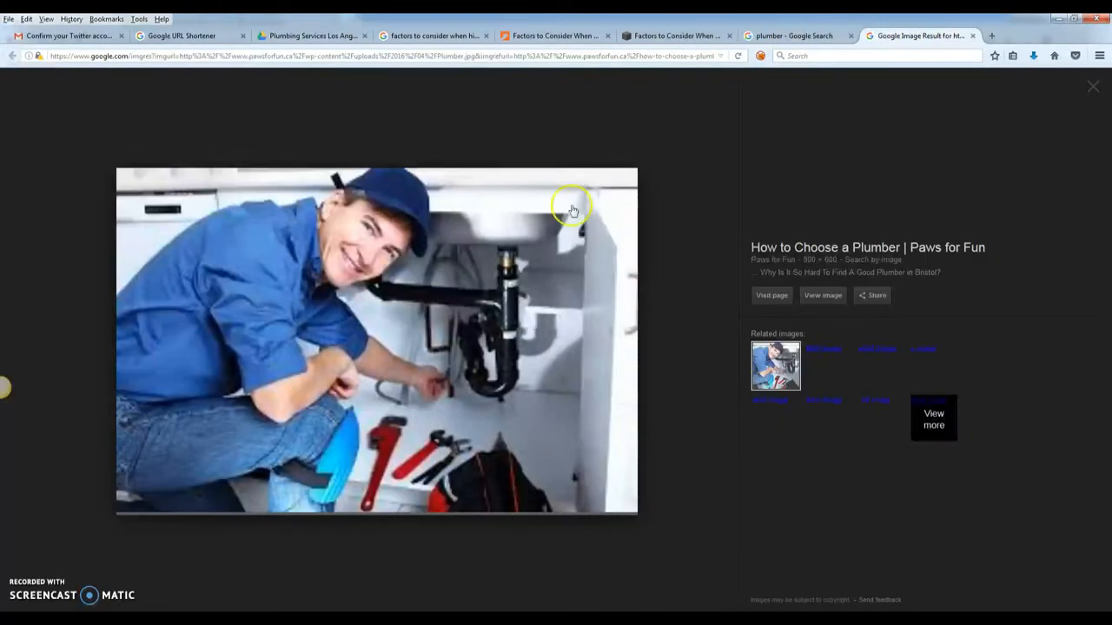
{"action": "left_click", "coordinate": [395, 552]}
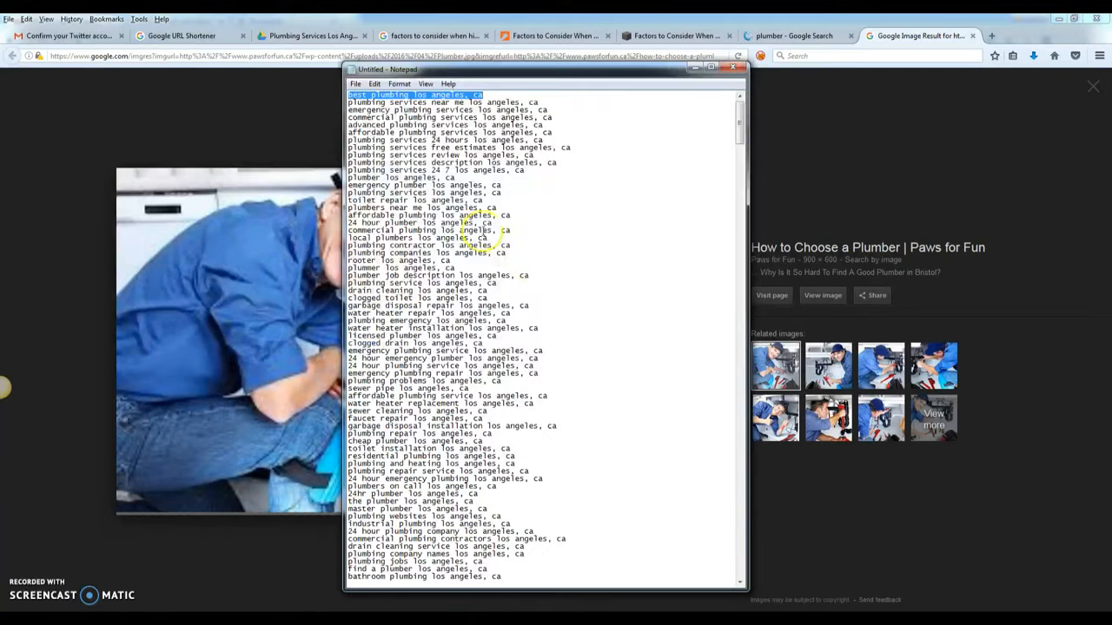
{"action": "double_click", "coordinate": [550, 103]}
{"action": "left_click_drag", "start_coordinate": [549, 102], "coordinate": [334, 105]}
{"action": "key", "text": "ctrl+c"}
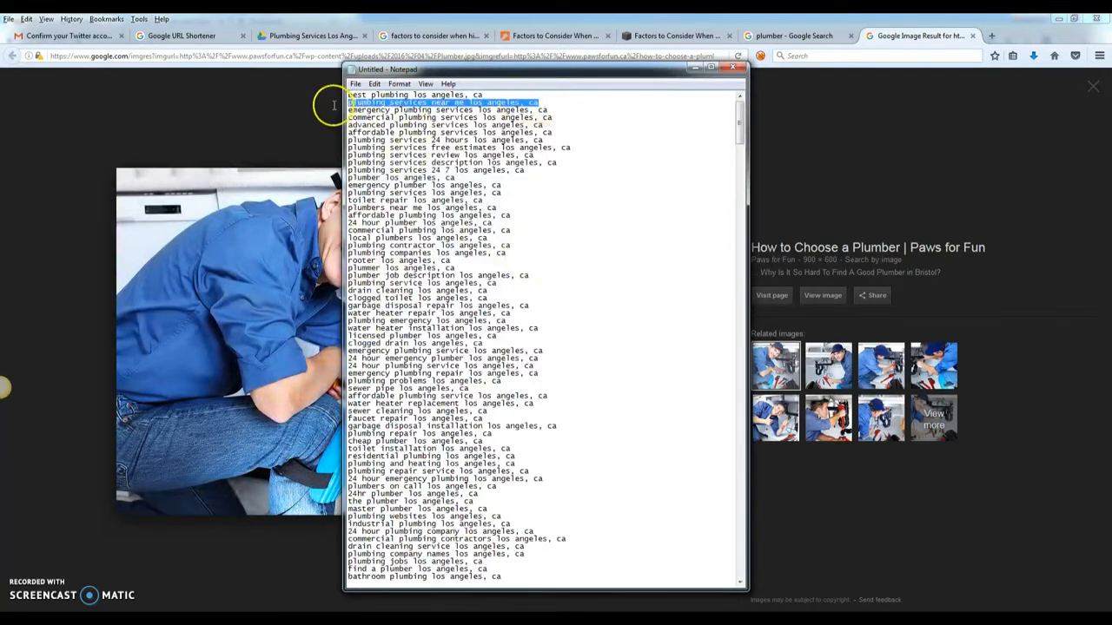
{"action": "left_click", "coordinate": [928, 39]}
{"action": "right_click", "coordinate": [322, 247]}
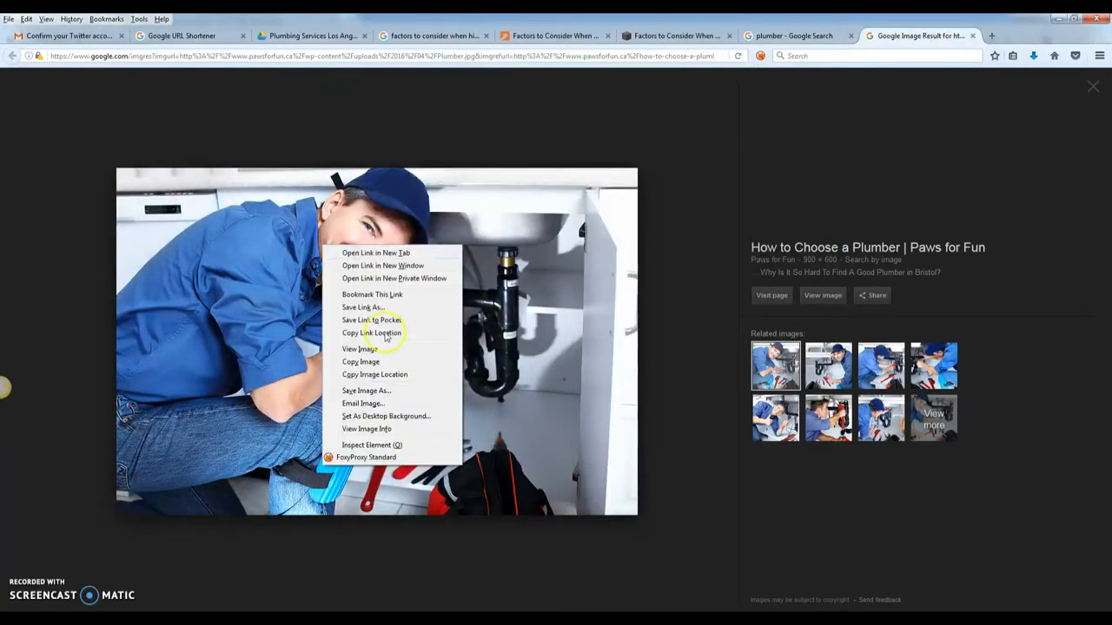
{"action": "left_click", "coordinate": [386, 393]}
{"action": "key", "text": "ctrl+v"}
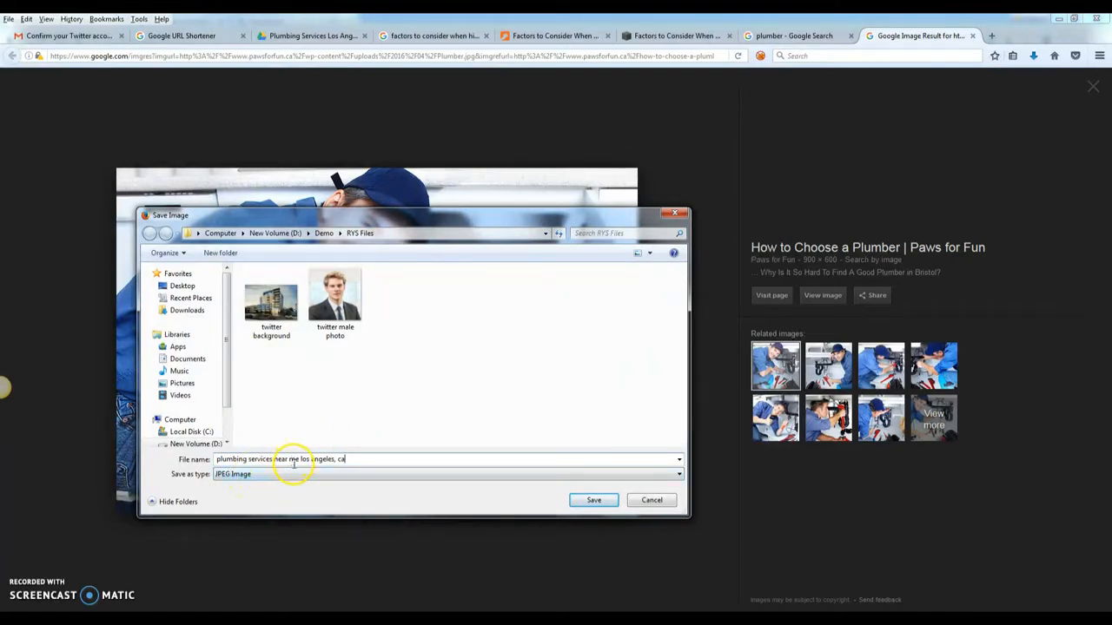
{"action": "left_click", "coordinate": [592, 502]}
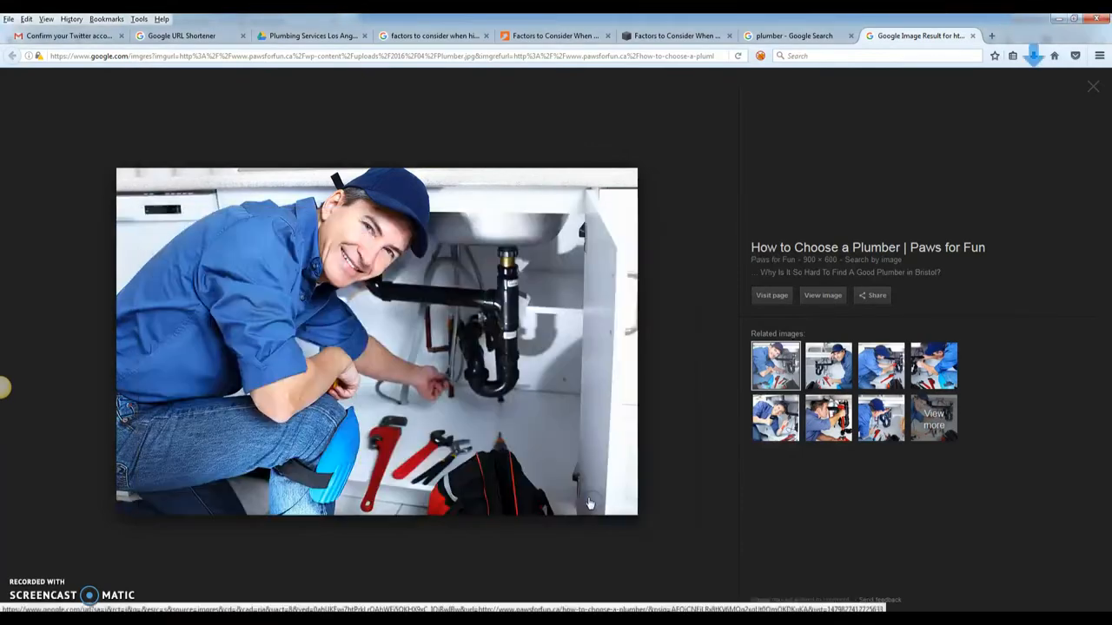
- Save a second plumber photo named 'emergency plumbing services los angeles, ca'
{"action": "left_click", "coordinate": [797, 35]}
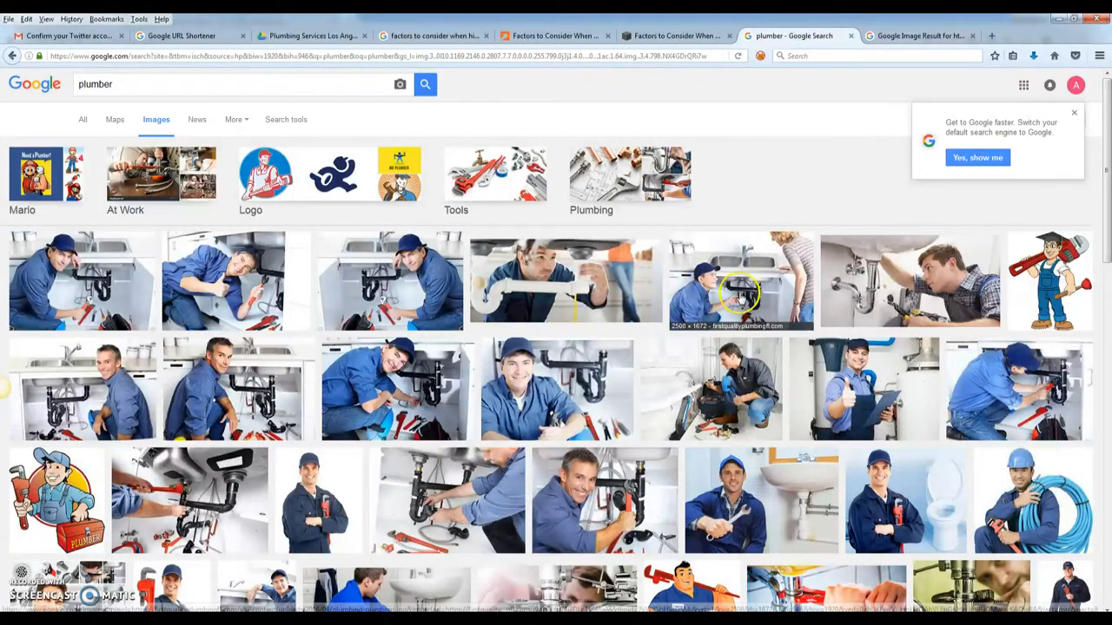
{"action": "middle_click", "coordinate": [744, 277]}
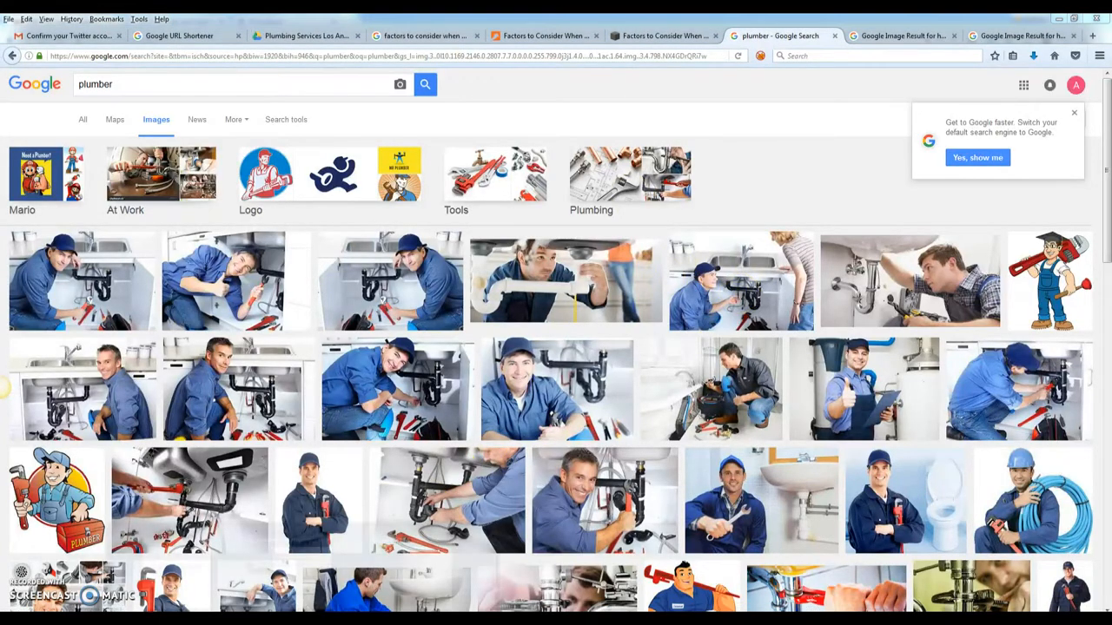
{"action": "left_click", "coordinate": [434, 558]}
{"action": "left_click", "coordinate": [558, 110]}
{"action": "left_click_drag", "start_coordinate": [559, 110], "coordinate": [336, 110]}
{"action": "key", "text": "ctrl+c"}
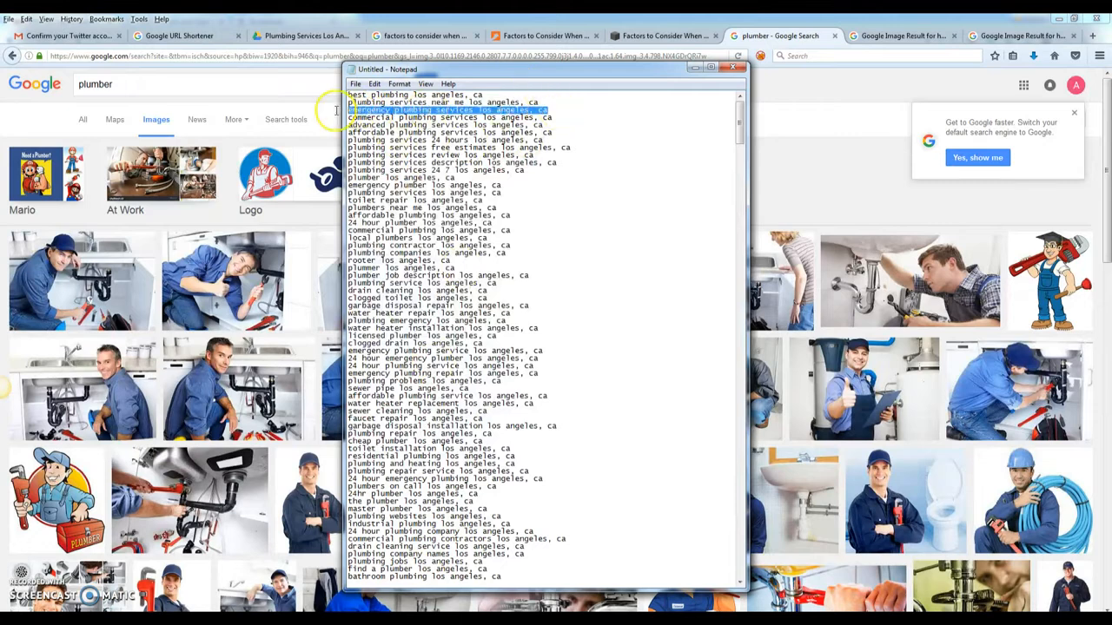
{"action": "left_click", "coordinate": [855, 40]}
{"action": "right_click", "coordinate": [292, 227]}
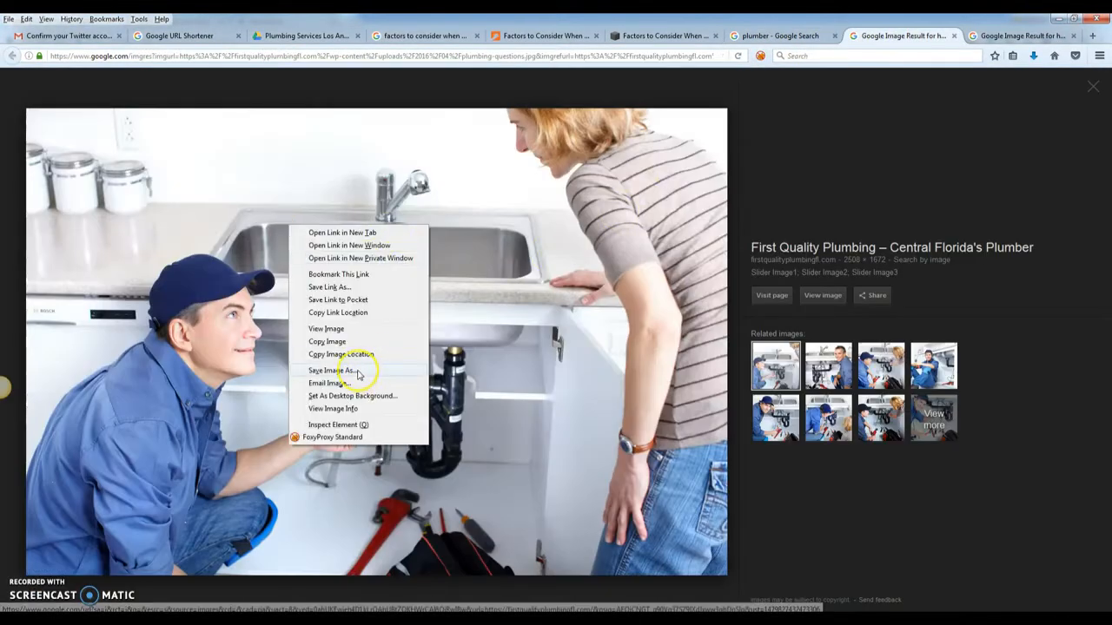
{"action": "left_click", "coordinate": [358, 368]}
{"action": "key", "text": "ctrl+v"}
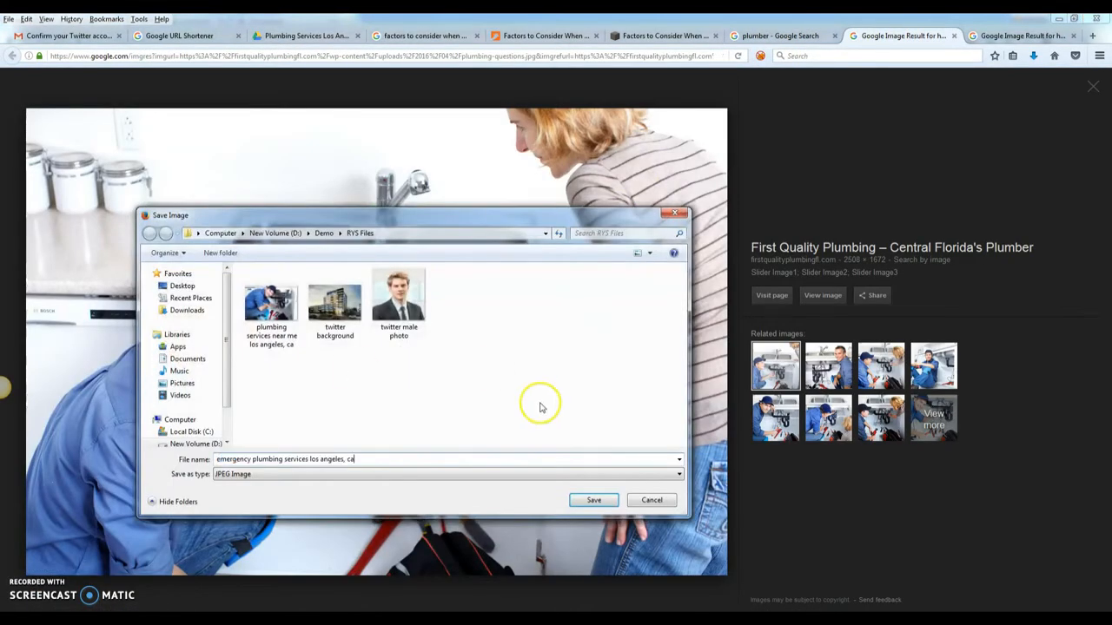
{"action": "left_click", "coordinate": [597, 503]}
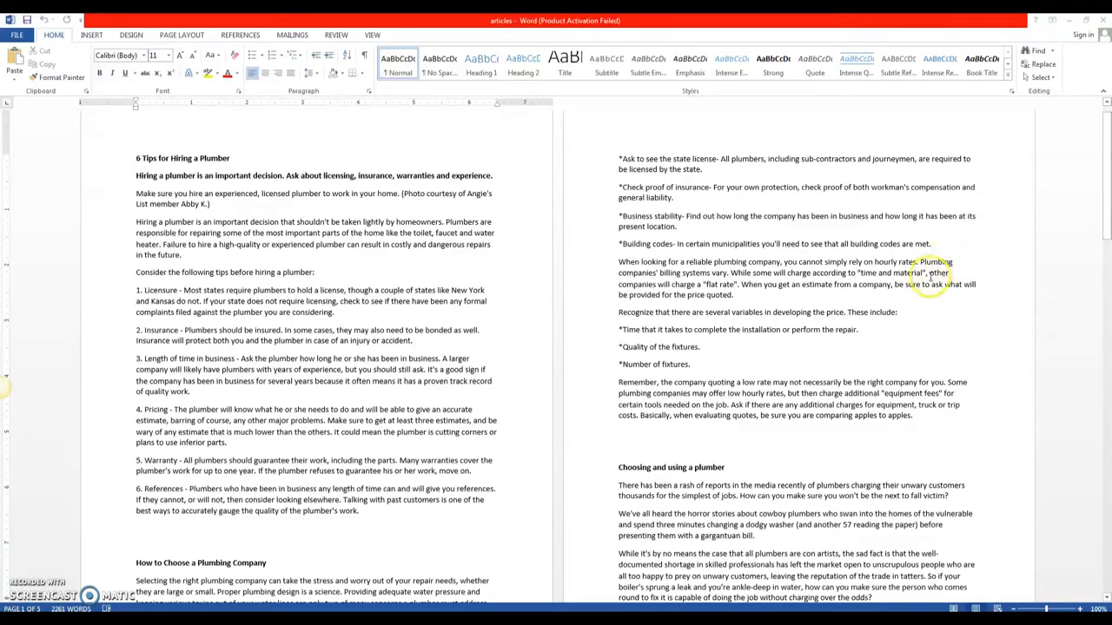
- Scroll through the Word articles document, then switch to the Google Drive plumbing folder window
{"action": "mouse_move", "coordinate": [1103, 217]}
{"action": "left_mouse_down"}
{"action": "mouse_move", "coordinate": [1110, 437]}
{"action": "mouse_move", "coordinate": [1105, 201]}
{"action": "left_mouse_up"}
{"action": "left_click", "coordinate": [414, 352]}
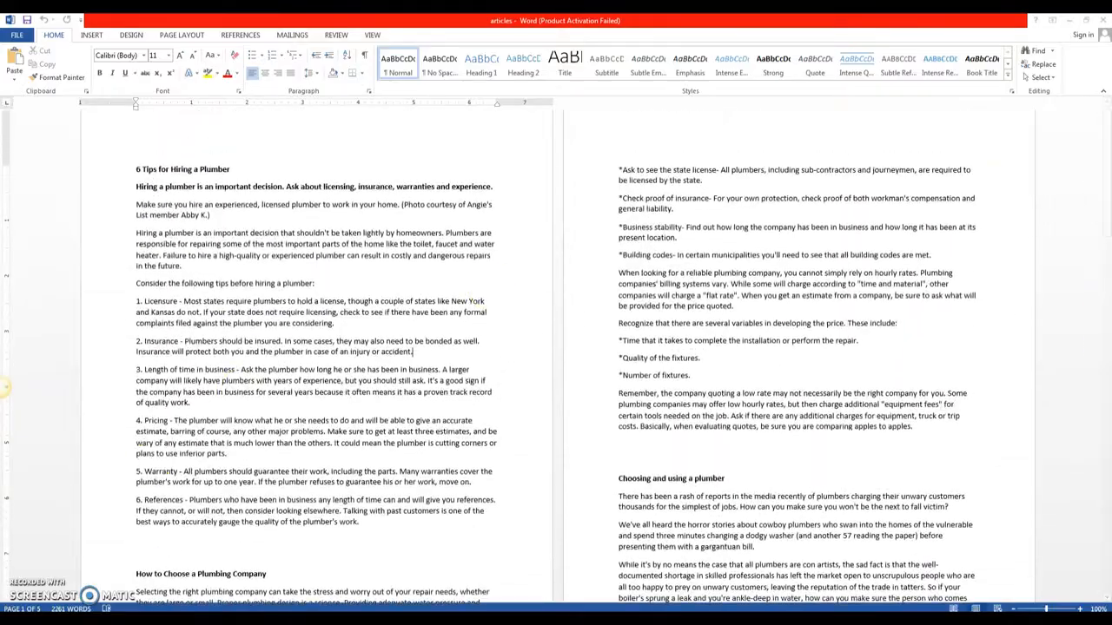
{"action": "key", "text": "alt+Tab"}
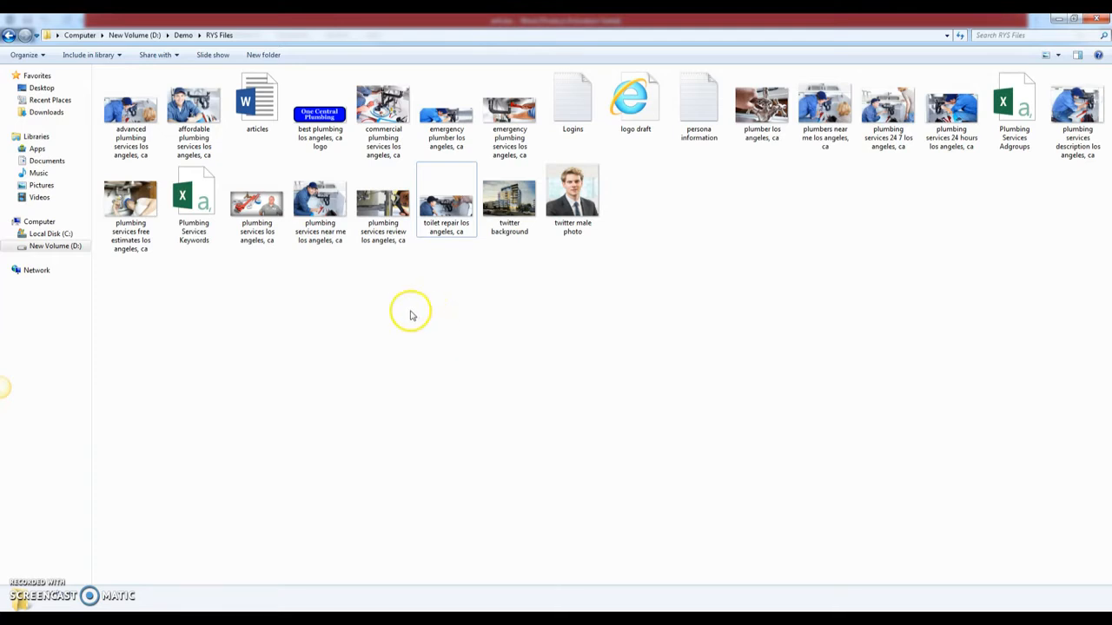
{"action": "mouse_move", "coordinate": [186, 600]}
{"action": "left_click", "coordinate": [253, 562]}
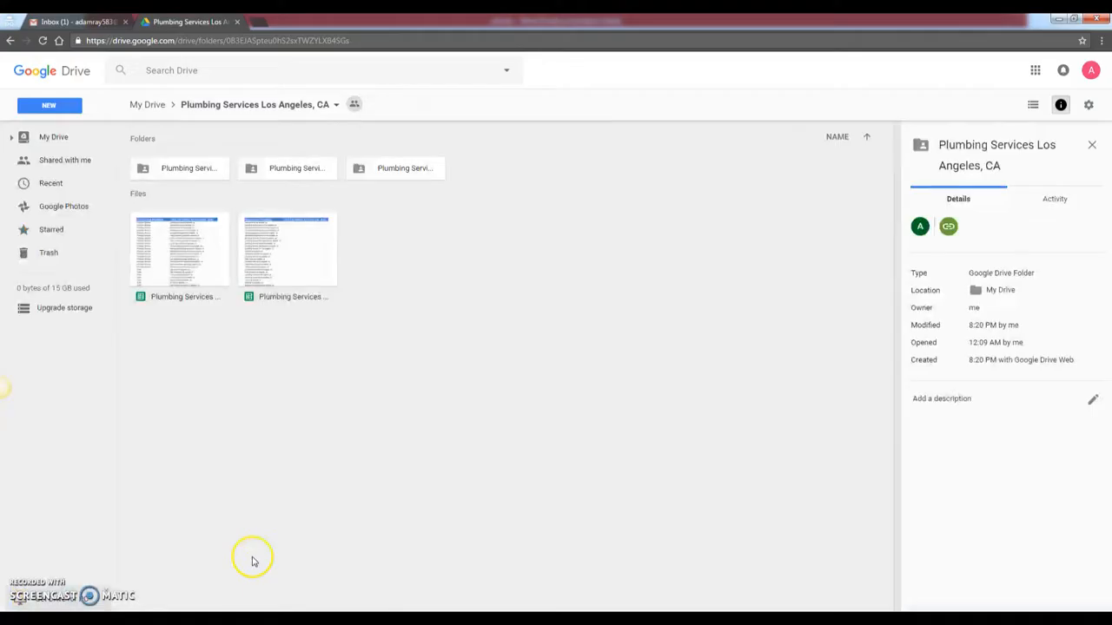
- Open the Photos folder, then select the first eight RYS Files images, including the logo
{"action": "double_click", "coordinate": [400, 174]}
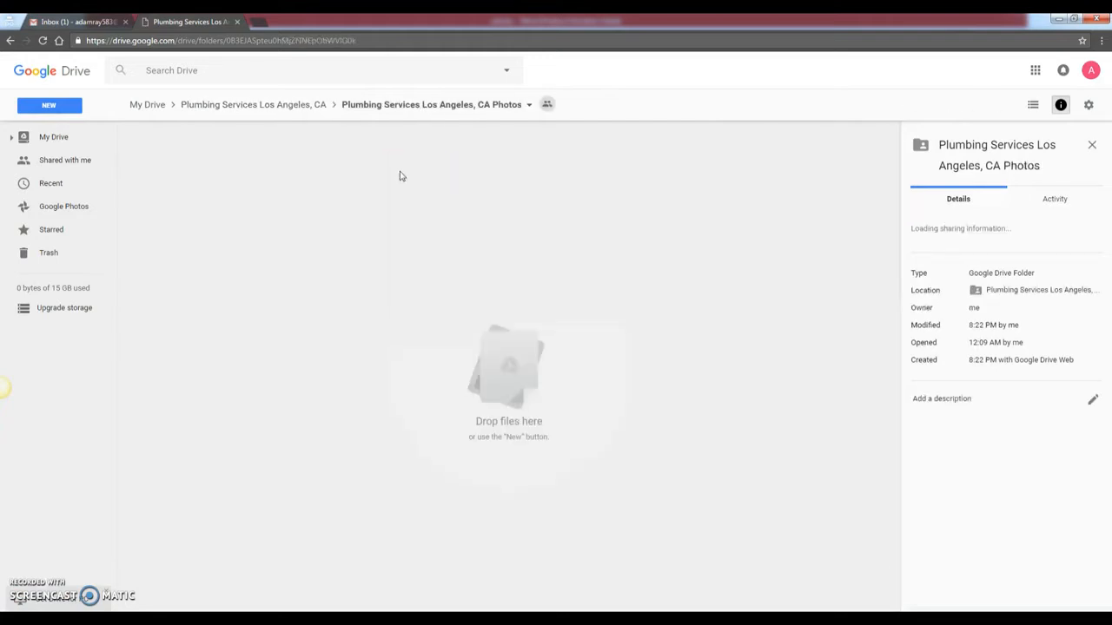
{"action": "key", "text": "alt+Tab"}
{"action": "left_click", "coordinate": [129, 113]}
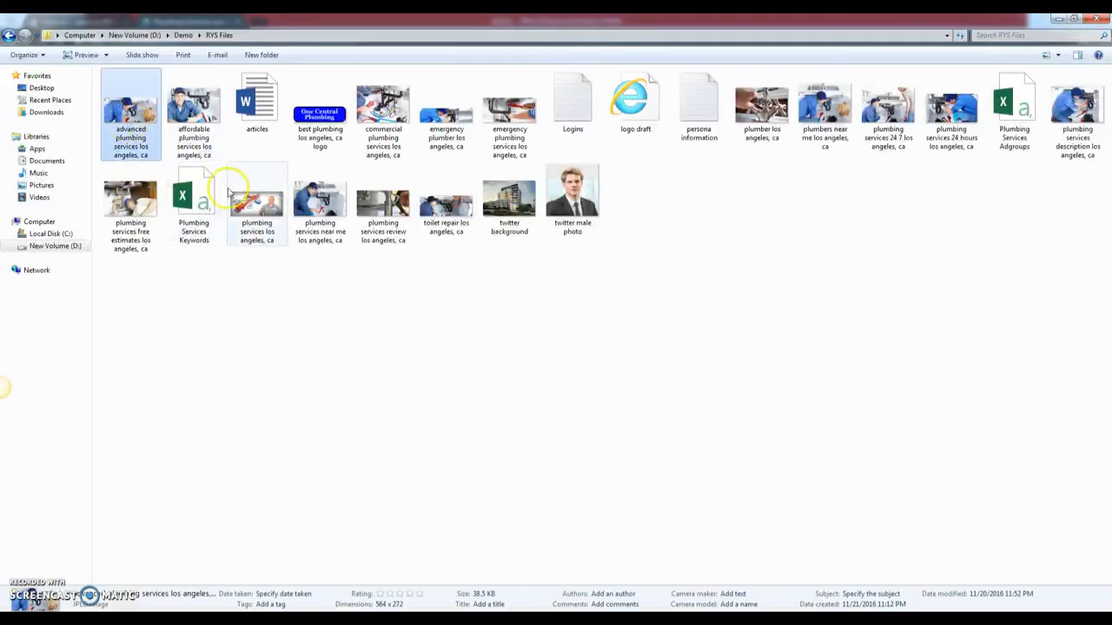
{"action": "left_click", "coordinate": [195, 121], "text": "ctrl"}
{"action": "left_click", "coordinate": [321, 139], "text": "ctrl"}
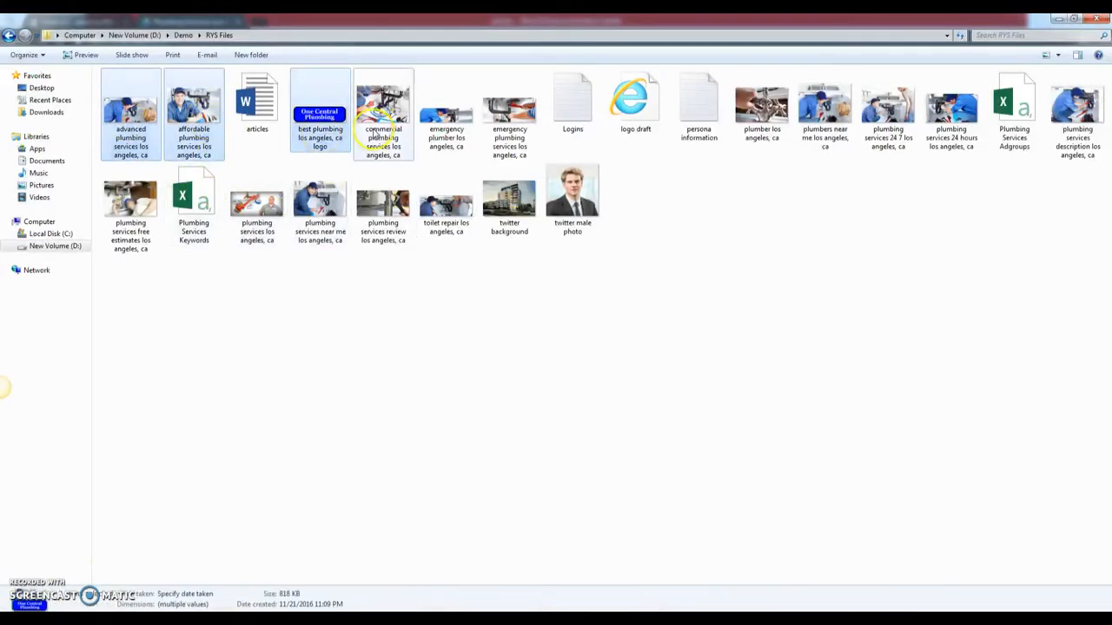
{"action": "left_click", "coordinate": [382, 130], "text": "ctrl"}
{"action": "left_click", "coordinate": [446, 125], "text": "ctrl"}
{"action": "left_click", "coordinate": [508, 122], "text": "ctrl"}
{"action": "left_click", "coordinate": [762, 117], "text": "ctrl"}
{"action": "left_click", "coordinate": [827, 134], "text": "ctrl"}
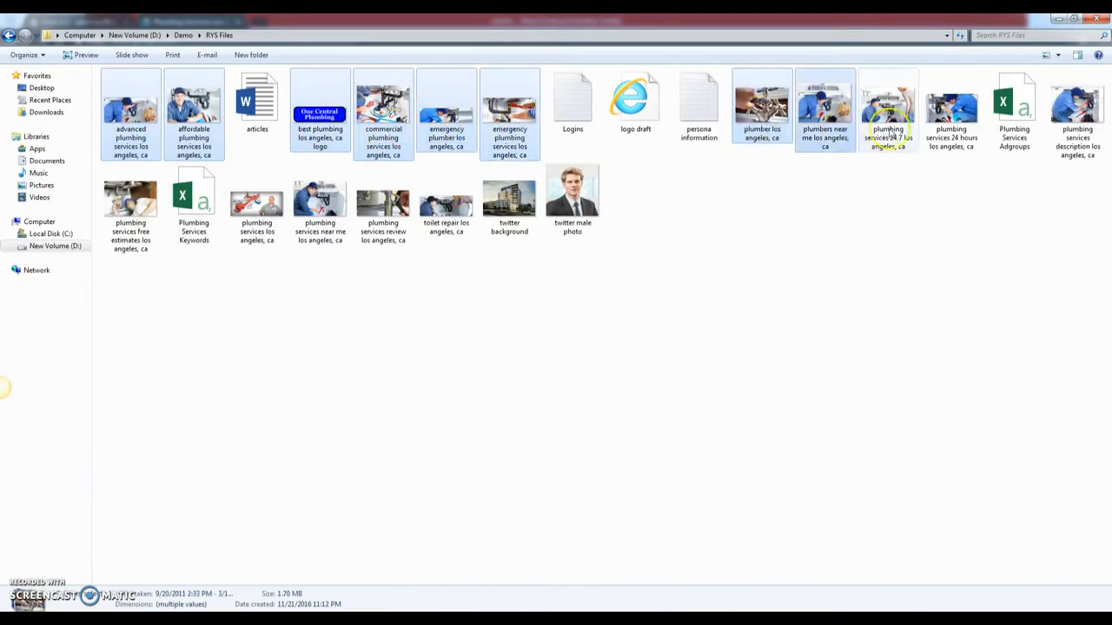
- Add the remaining plumbing services and toilet repair images to the selection and return to Drive
{"action": "left_click", "coordinate": [888, 137], "text": "ctrl"}
{"action": "left_click", "coordinate": [953, 139], "text": "ctrl"}
{"action": "left_click", "coordinate": [1073, 122], "text": "ctrl"}
{"action": "left_click", "coordinate": [120, 228], "text": "ctrl"}
{"action": "left_click", "coordinate": [246, 226], "text": "ctrl"}
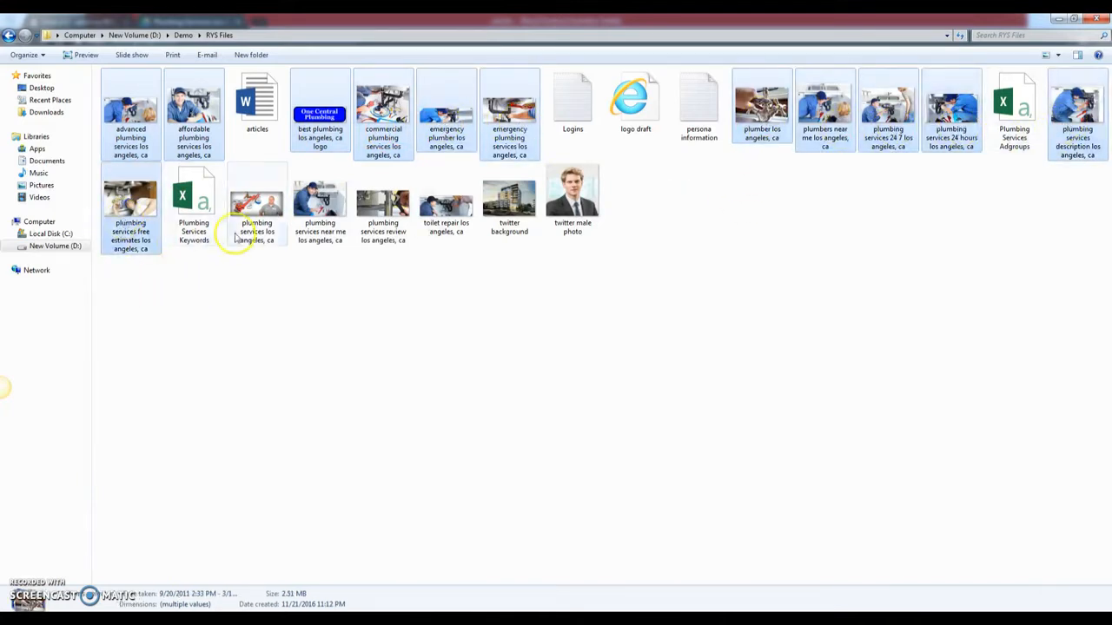
{"action": "left_click", "coordinate": [306, 222], "text": "ctrl"}
{"action": "left_click", "coordinate": [383, 217], "text": "ctrl"}
{"action": "left_click", "coordinate": [450, 225], "text": "ctrl"}
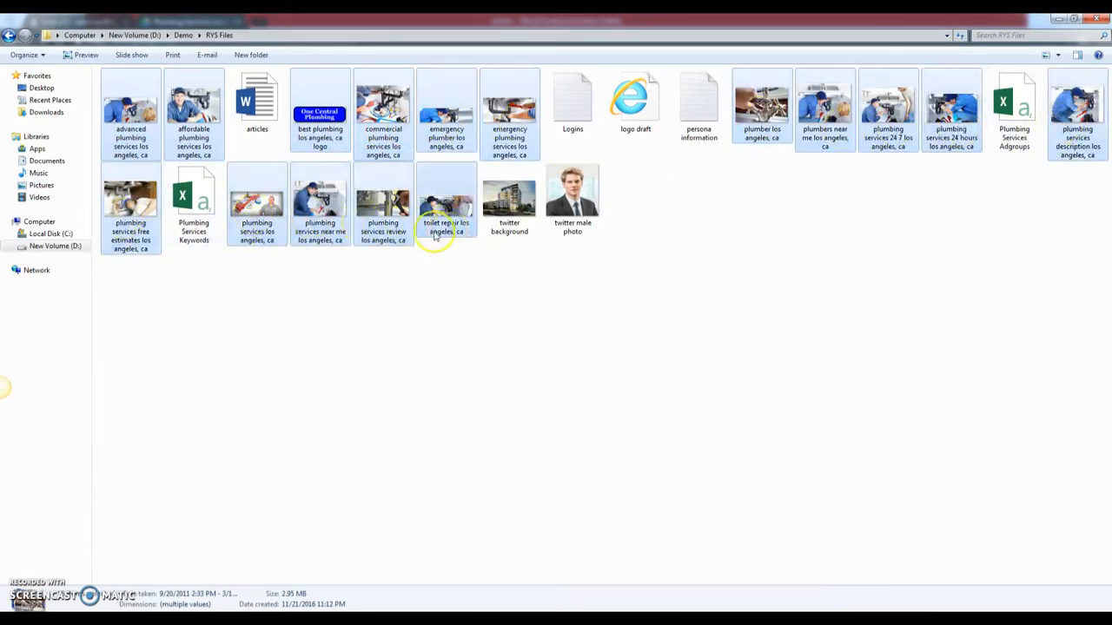
{"action": "left_click", "coordinate": [188, 618]}
{"action": "left_click", "coordinate": [249, 580]}
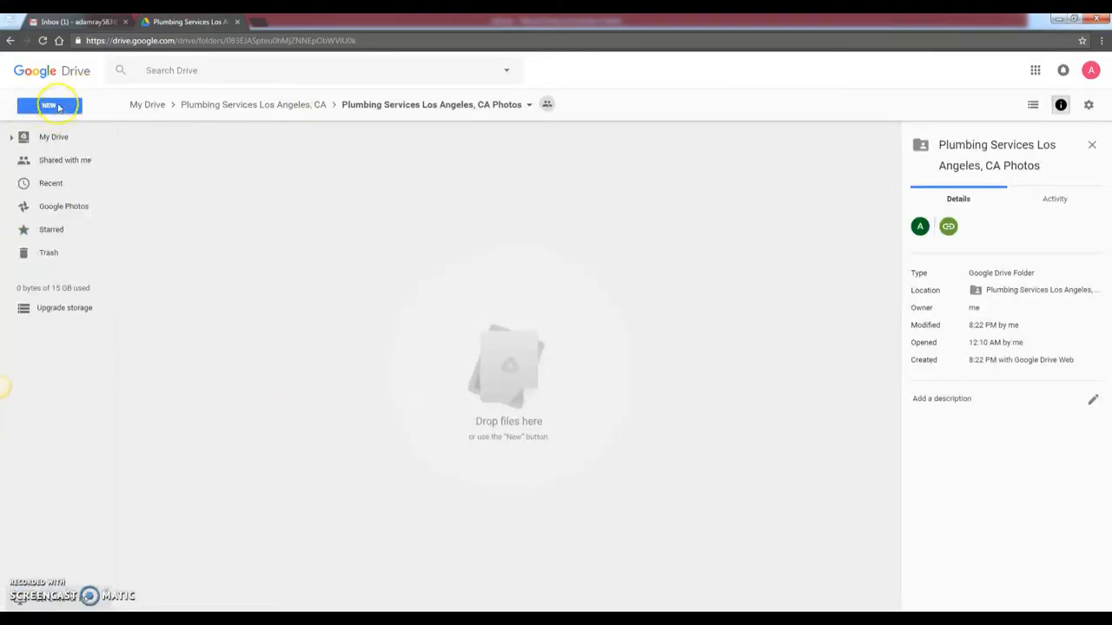
- Browse the Drive file-upload picker to D:\Demo\RYS Files, then close it without uploading
{"action": "left_click", "coordinate": [58, 107]}
{"action": "left_click", "coordinate": [69, 155]}
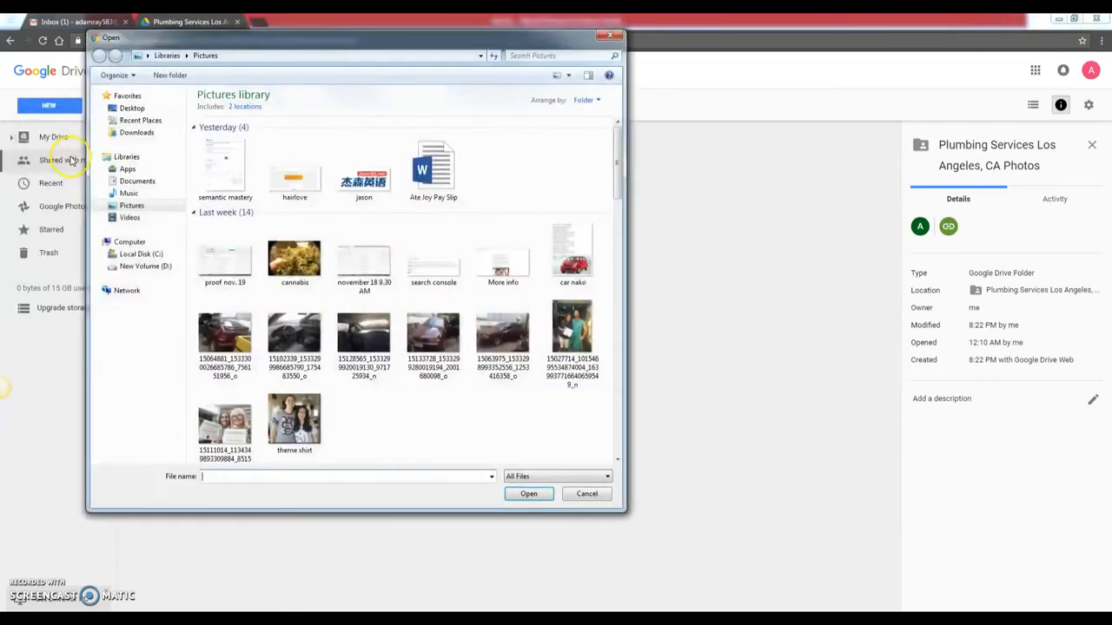
{"action": "left_click", "coordinate": [146, 266]}
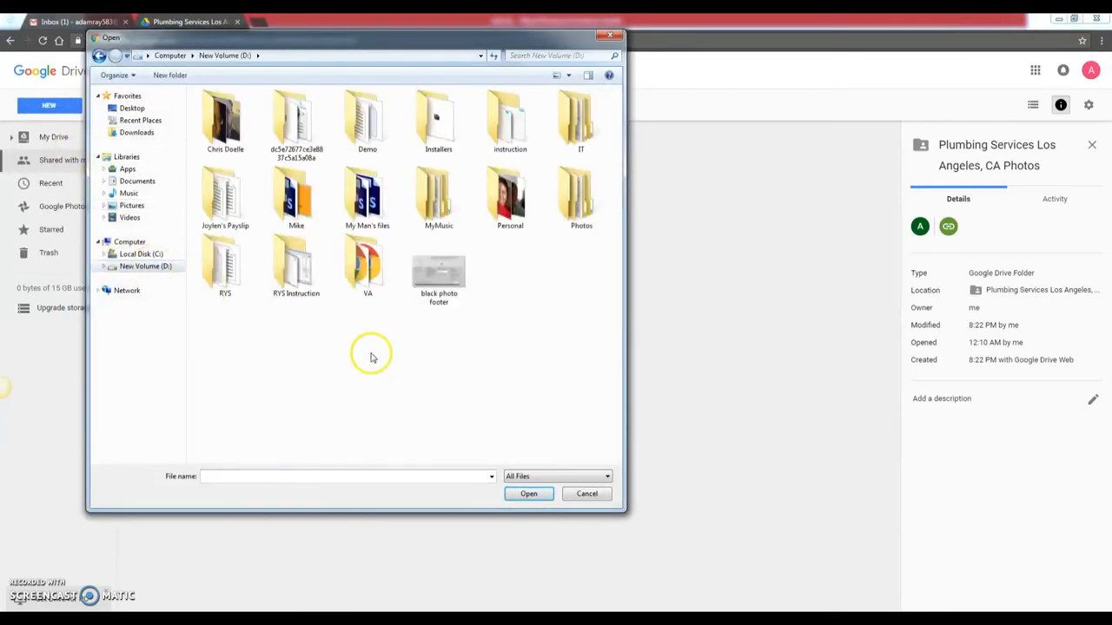
{"action": "double_click", "coordinate": [372, 131]}
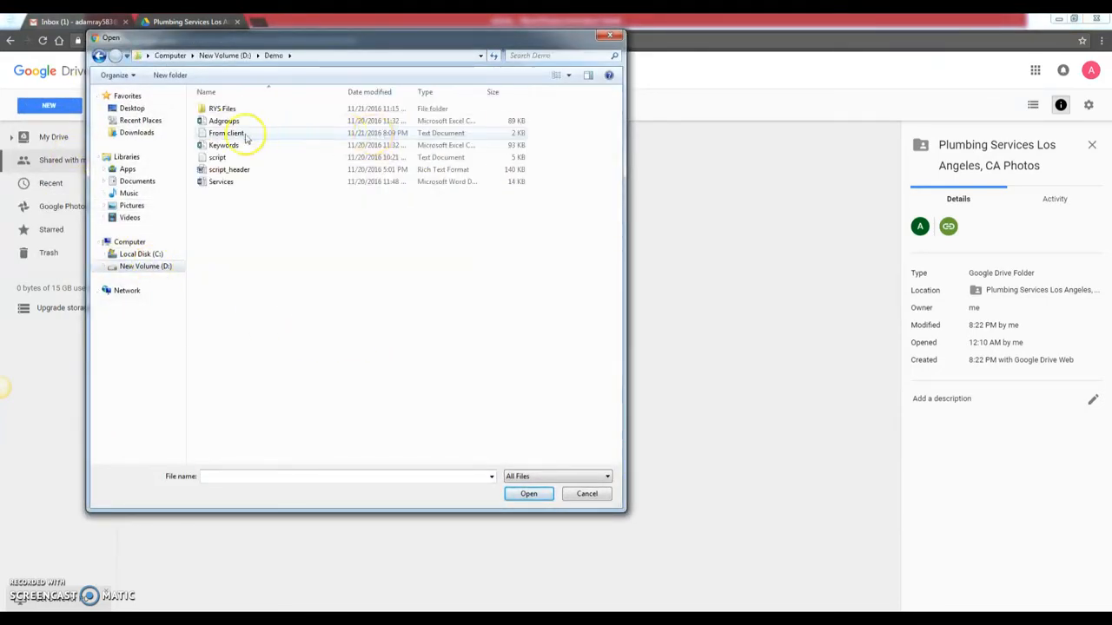
{"action": "double_click", "coordinate": [227, 109]}
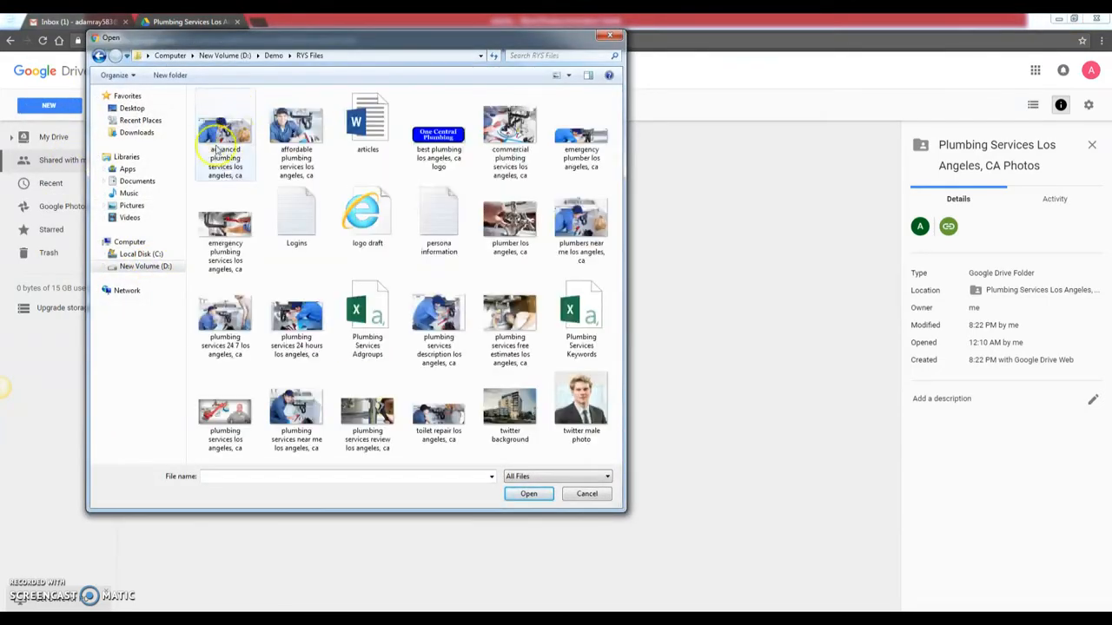
{"action": "left_click", "coordinate": [608, 39]}
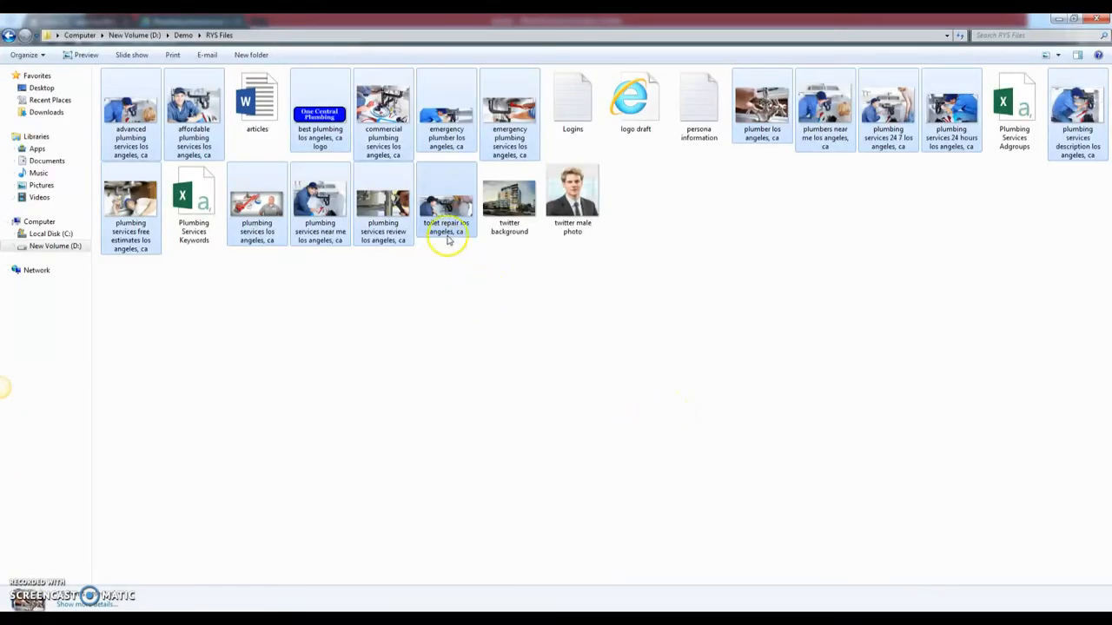
- Drag the selected images toward Drive, then clear the Explorer selection
{"action": "left_click_drag", "start_coordinate": [454, 205], "coordinate": [268, 403]}
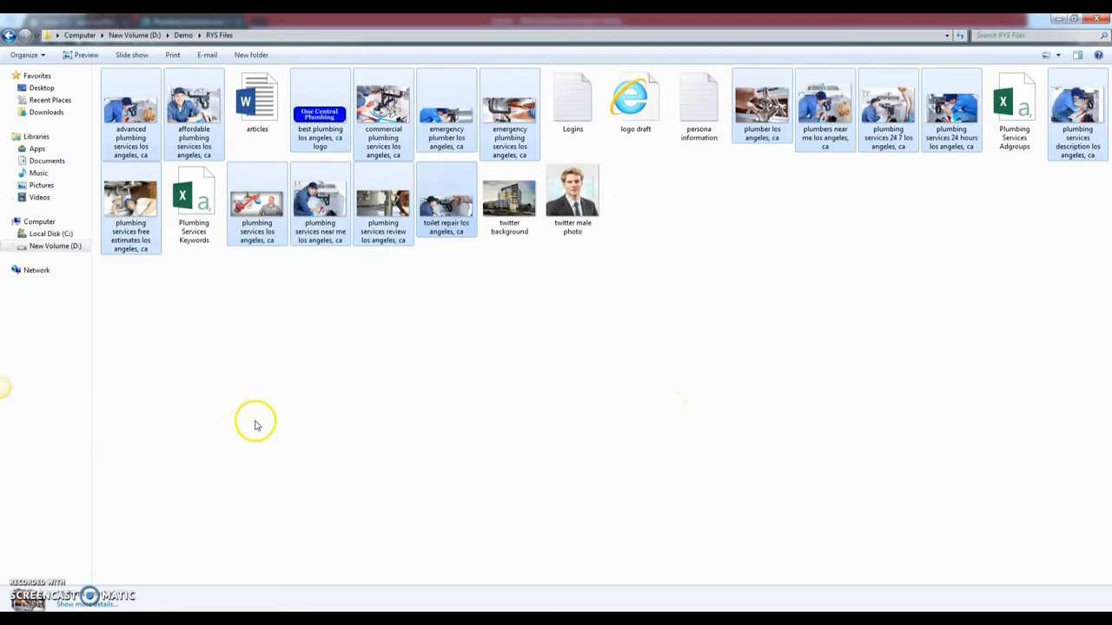
{"action": "right_click", "coordinate": [254, 423]}
{"action": "left_click", "coordinate": [531, 320]}
{"action": "left_click", "coordinate": [531, 321]}
- Reselect the 15 plumbing images in Explorer and restore the window down
{"action": "left_click", "coordinate": [446, 204]}
{"action": "left_click", "coordinate": [383, 204], "text": "ctrl"}
{"action": "left_click", "coordinate": [319, 204], "text": "ctrl"}
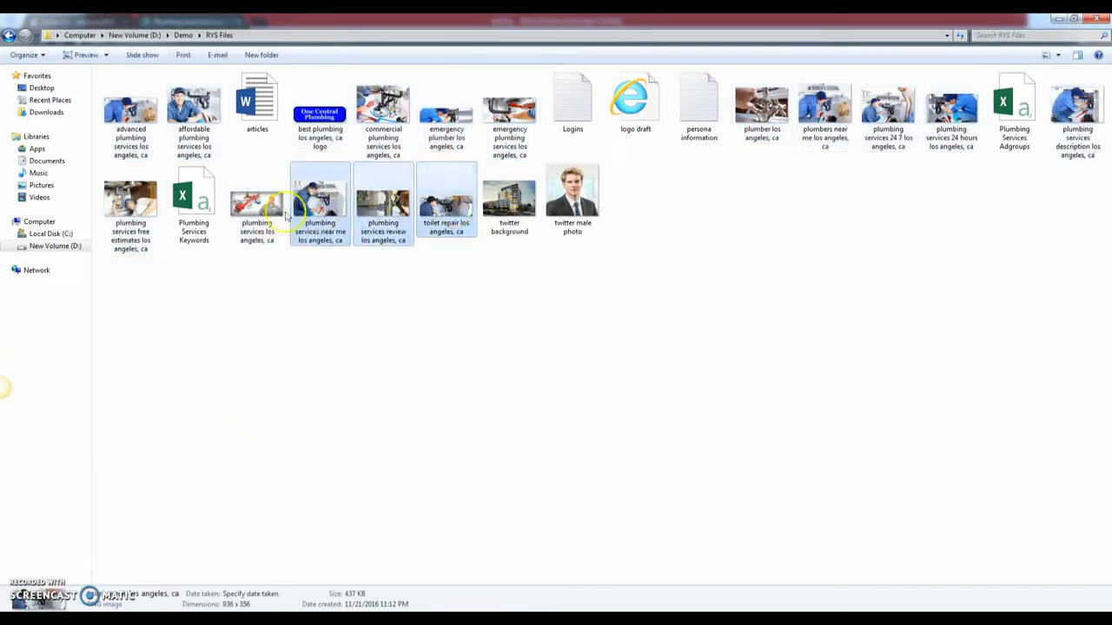
{"action": "left_click", "coordinate": [257, 205], "text": "ctrl"}
{"action": "left_click", "coordinate": [130, 204], "text": "ctrl"}
{"action": "left_click", "coordinate": [1064, 90], "text": "ctrl"}
{"action": "left_click", "coordinate": [888, 108], "text": "ctrl"}
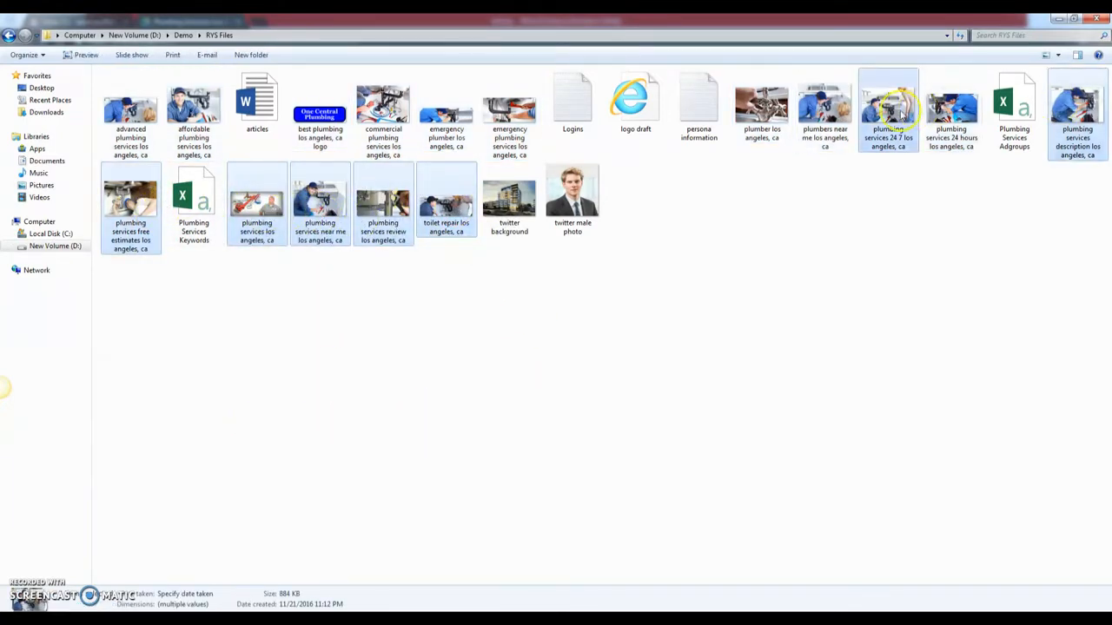
{"action": "left_click", "coordinate": [951, 109], "text": "ctrl"}
{"action": "left_click", "coordinate": [825, 109], "text": "ctrl"}
{"action": "left_click", "coordinate": [761, 118], "text": "ctrl"}
{"action": "left_click", "coordinate": [509, 108], "text": "ctrl"}
{"action": "left_click", "coordinate": [447, 109], "text": "ctrl"}
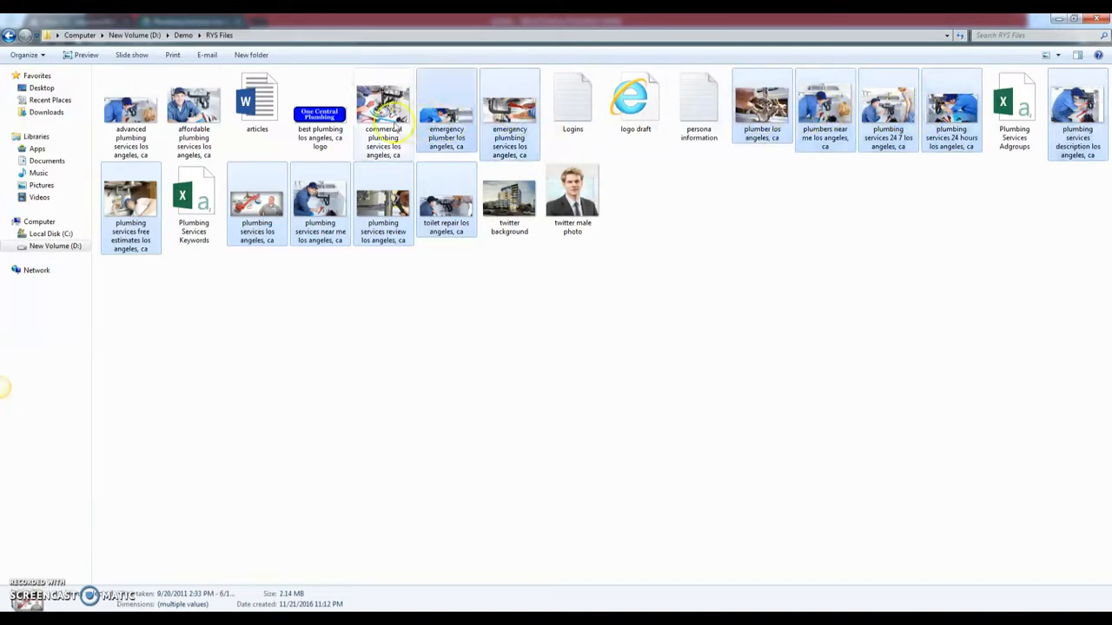
{"action": "left_click", "coordinate": [383, 109], "text": "ctrl"}
{"action": "left_click", "coordinate": [194, 108], "text": "ctrl"}
{"action": "left_click", "coordinate": [143, 126], "text": "ctrl"}
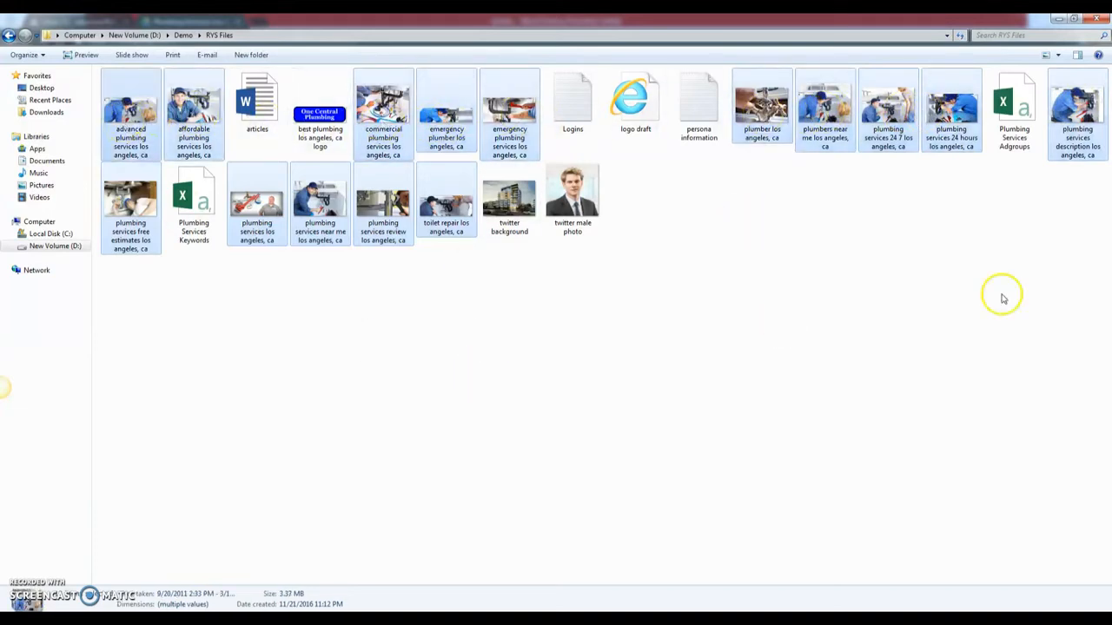
{"action": "left_click", "coordinate": [1072, 20]}
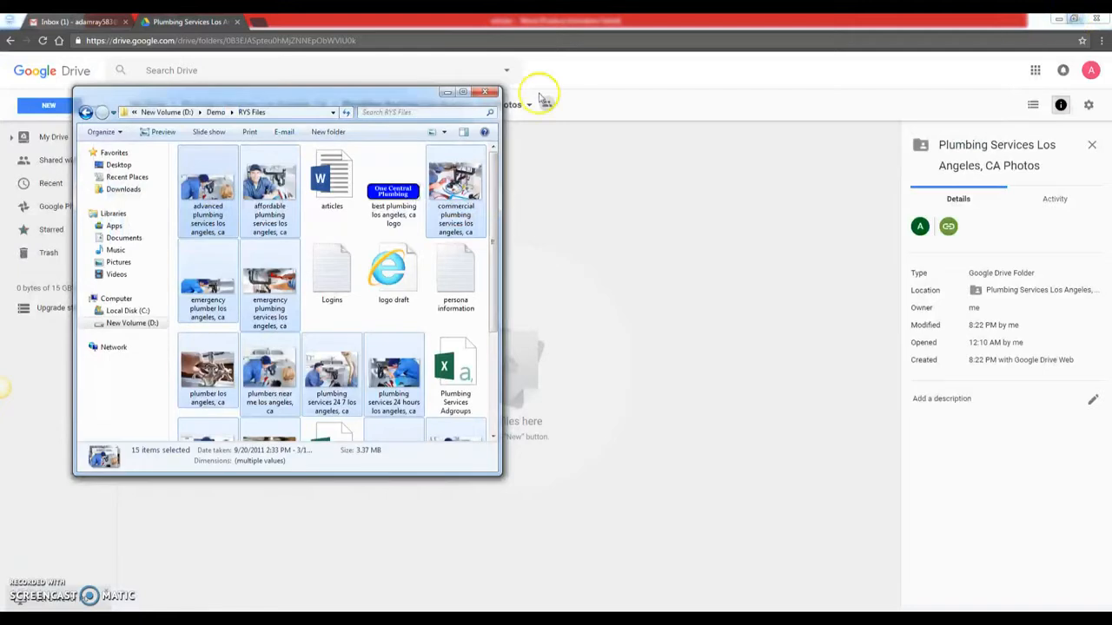
- Drag the 15 selected images from Explorer into the Drive Photos folder
{"action": "left_click_drag", "start_coordinate": [397, 94], "coordinate": [910, 111]}
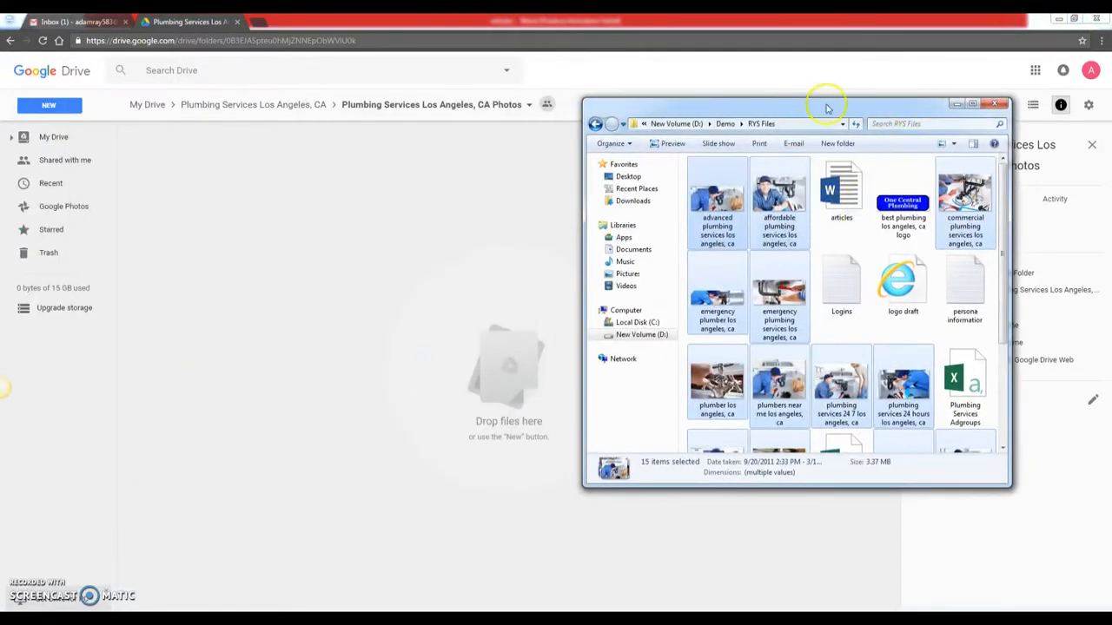
{"action": "left_click_drag", "start_coordinate": [779, 195], "coordinate": [282, 284]}
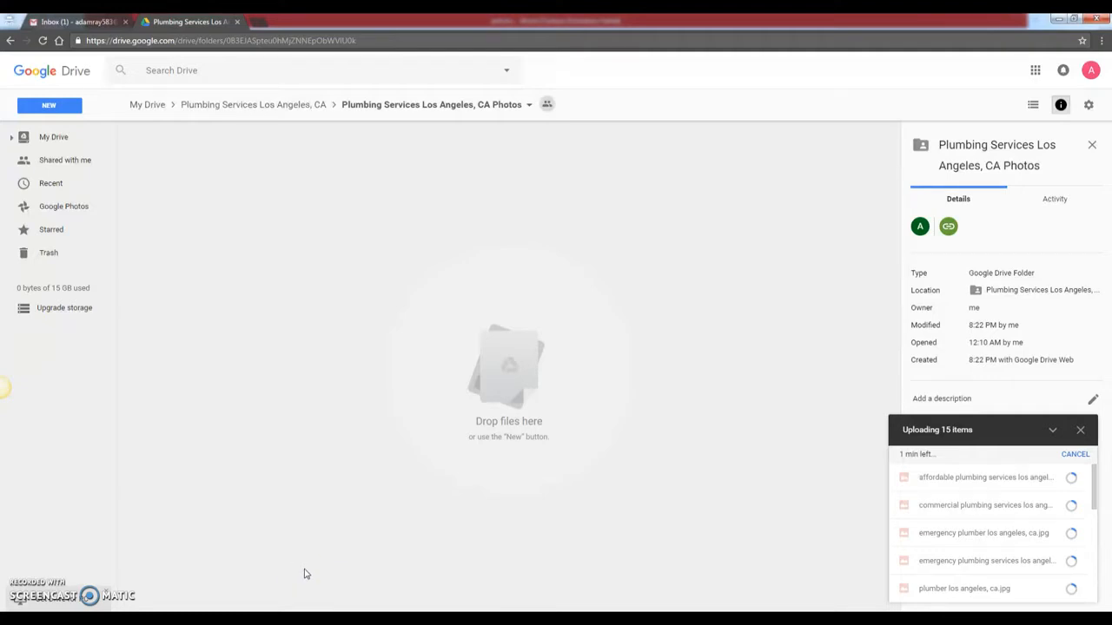
{"action": "left_click", "coordinate": [483, 451]}
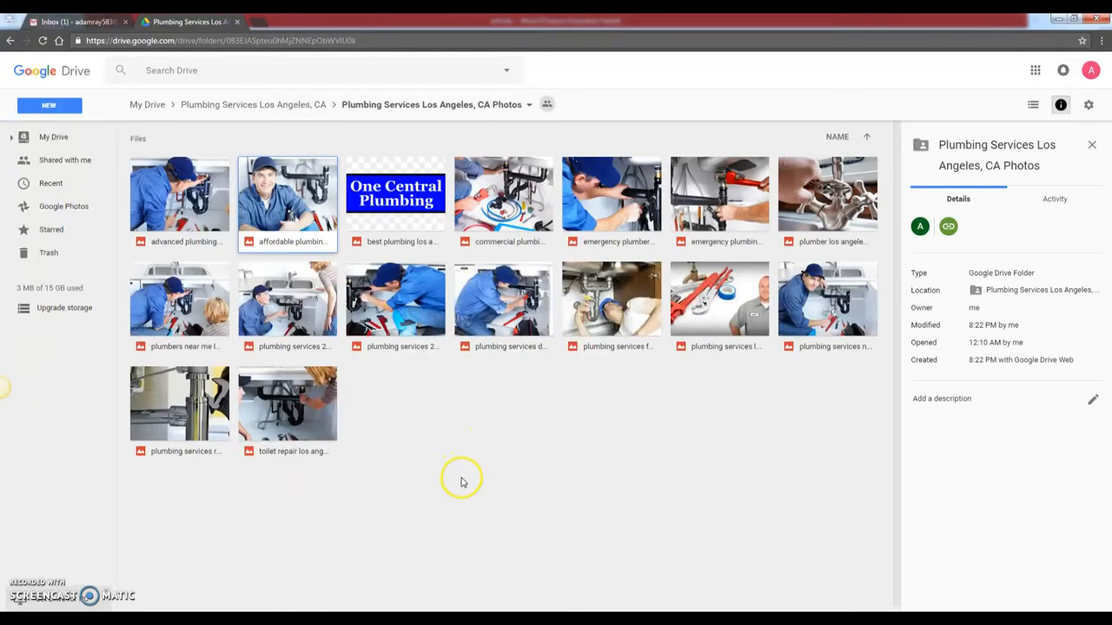
- Minimise the Word document, select the One Central Plumbing logo, and go up to the parent folder
{"action": "left_click", "coordinate": [361, 620]}
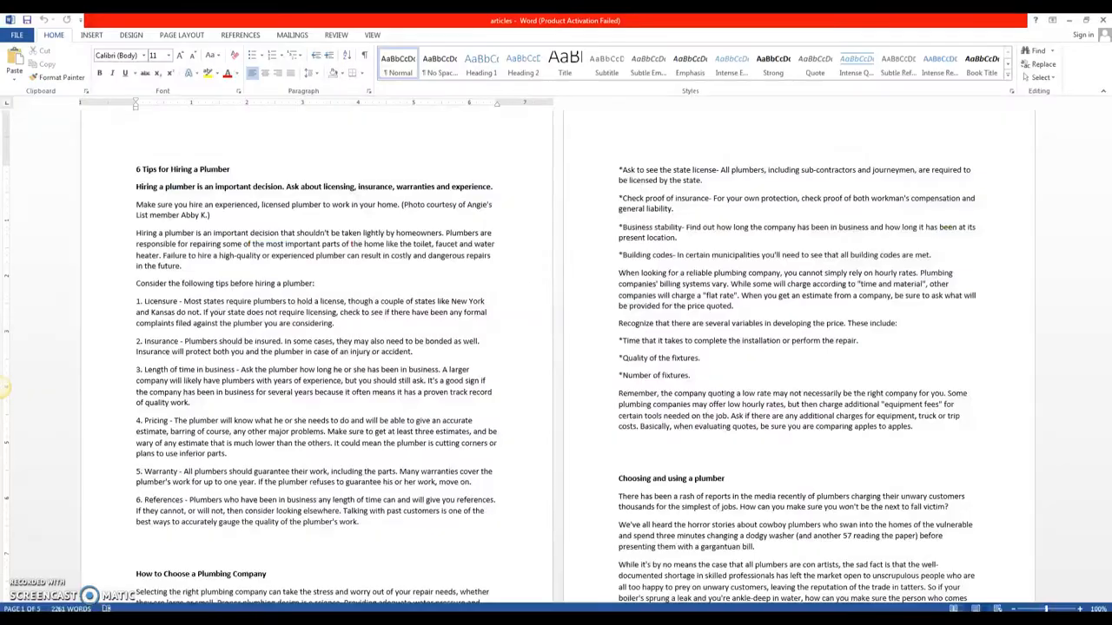
{"action": "left_click", "coordinate": [1071, 21]}
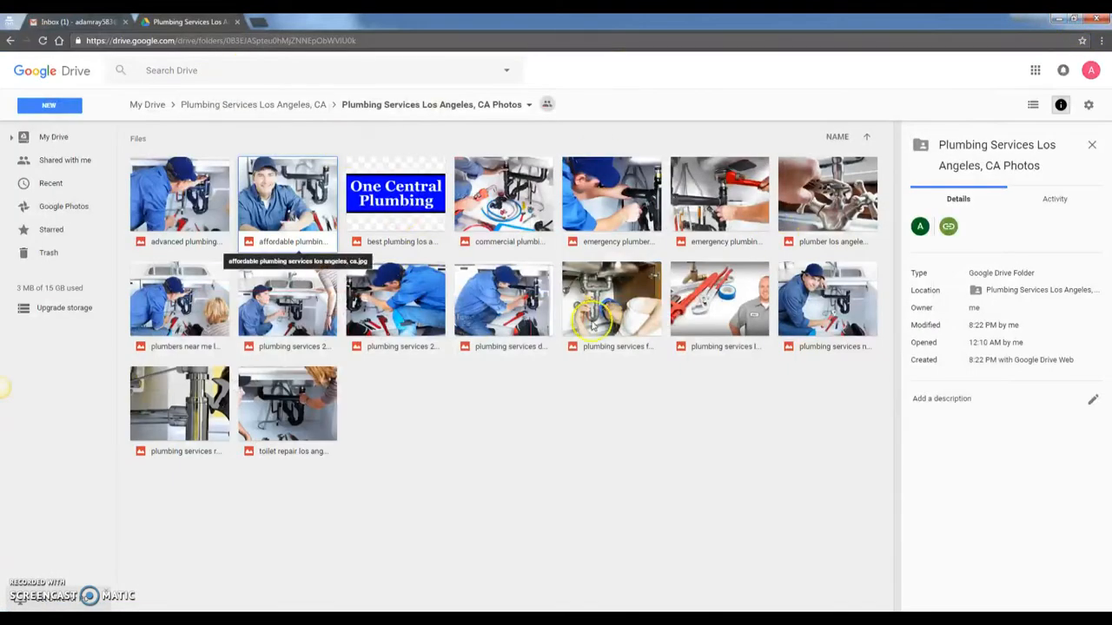
{"action": "left_click", "coordinate": [371, 209]}
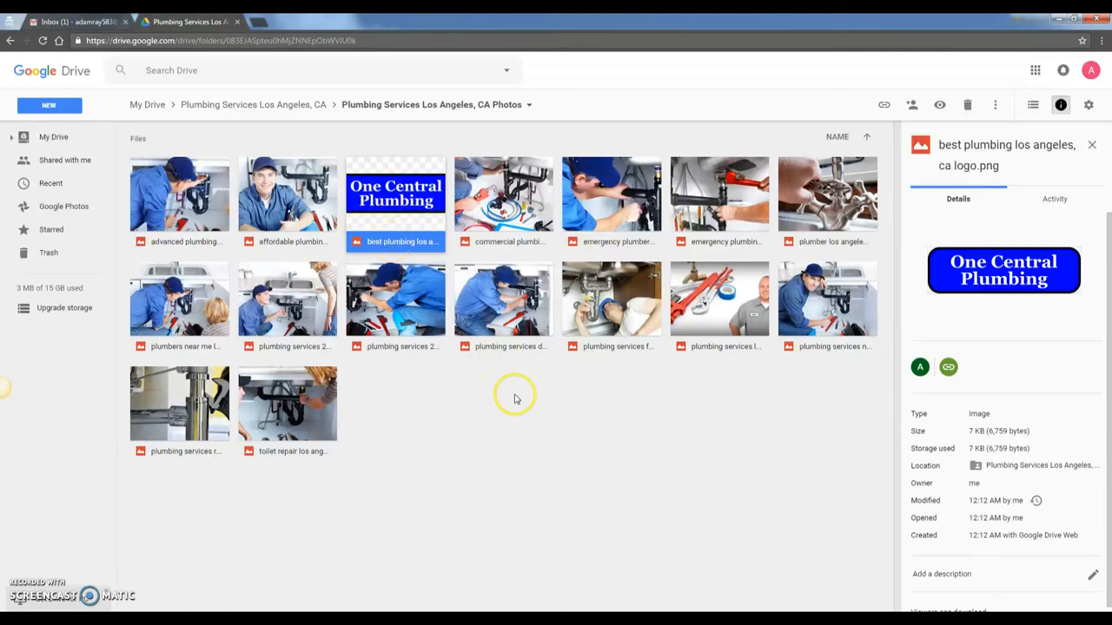
{"action": "left_click", "coordinate": [269, 108]}
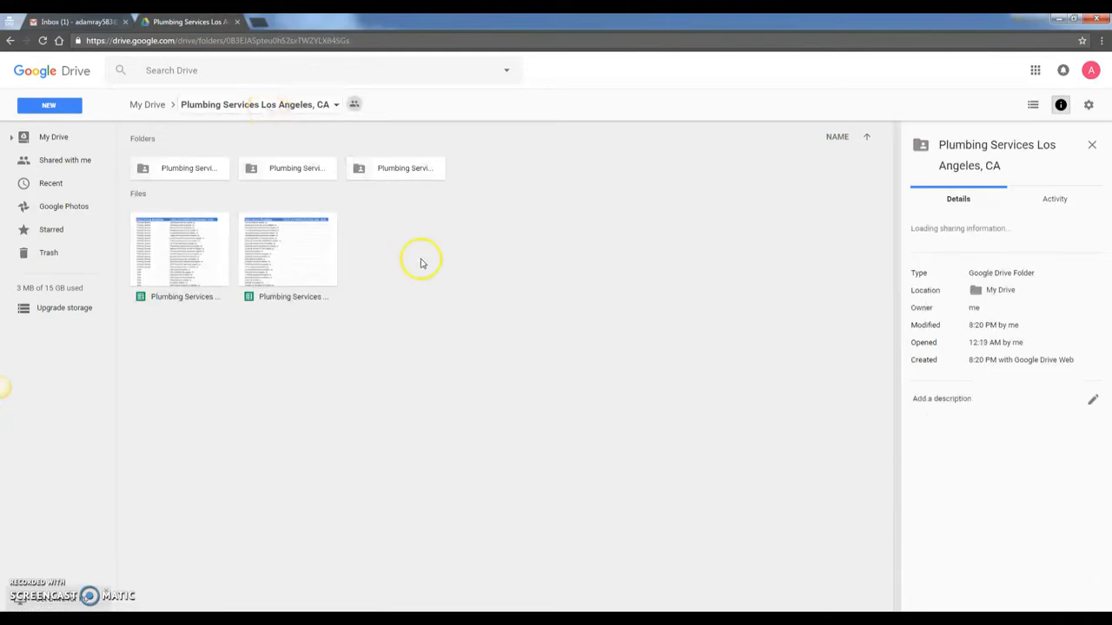
- Open the Articles folder and create a new Google Docs document, accepting the sharing prompt
{"action": "left_click", "coordinate": [191, 176]}
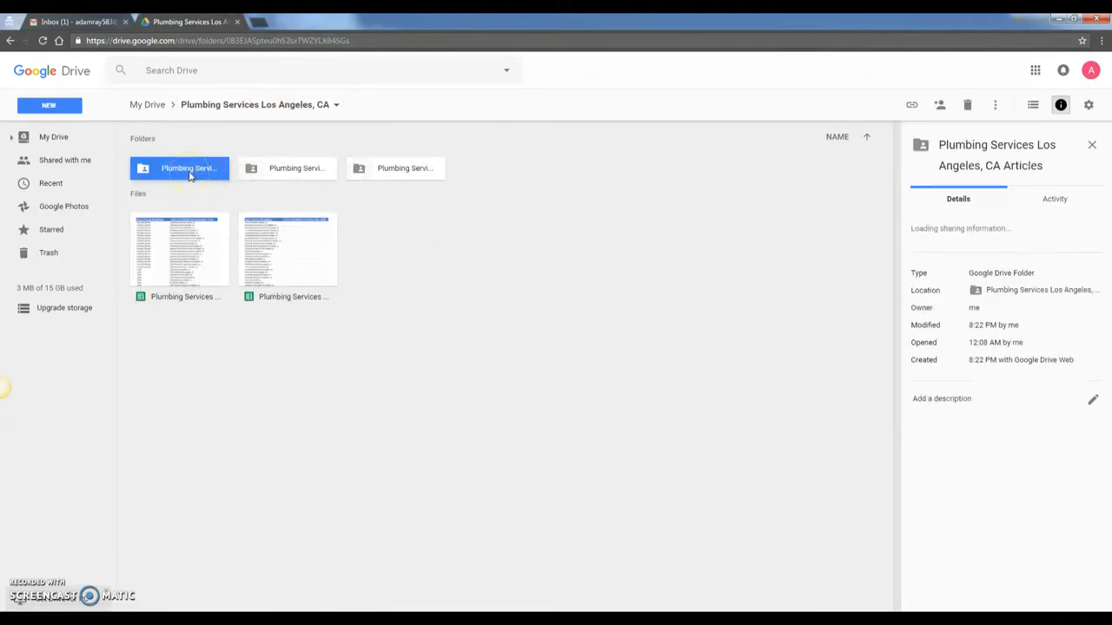
{"action": "double_click", "coordinate": [189, 171]}
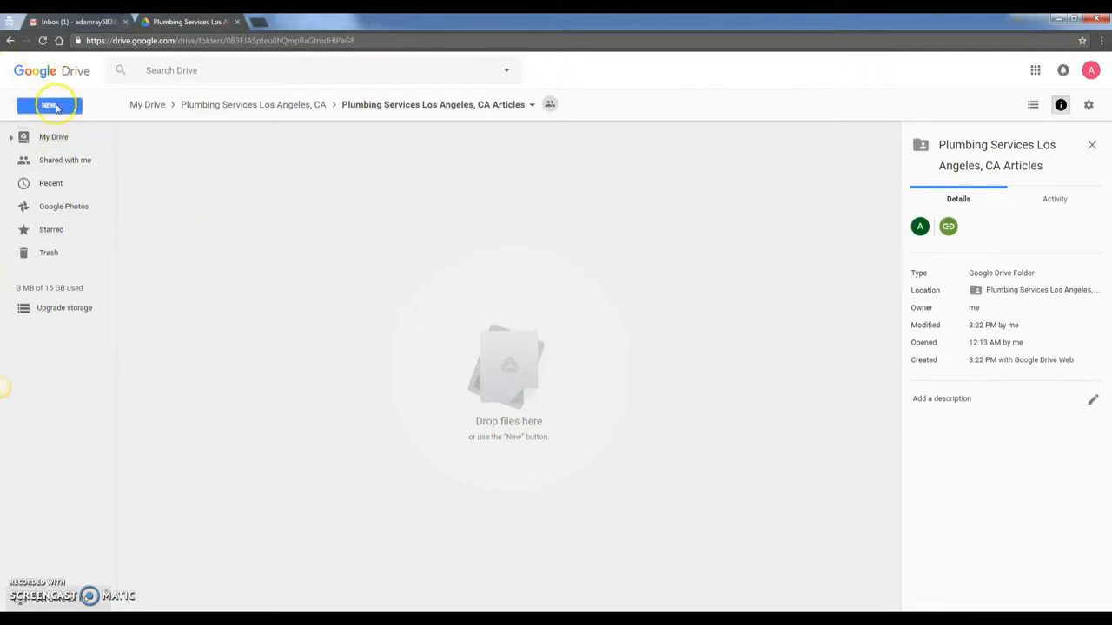
{"action": "left_click", "coordinate": [49, 104]}
{"action": "left_click", "coordinate": [76, 208]}
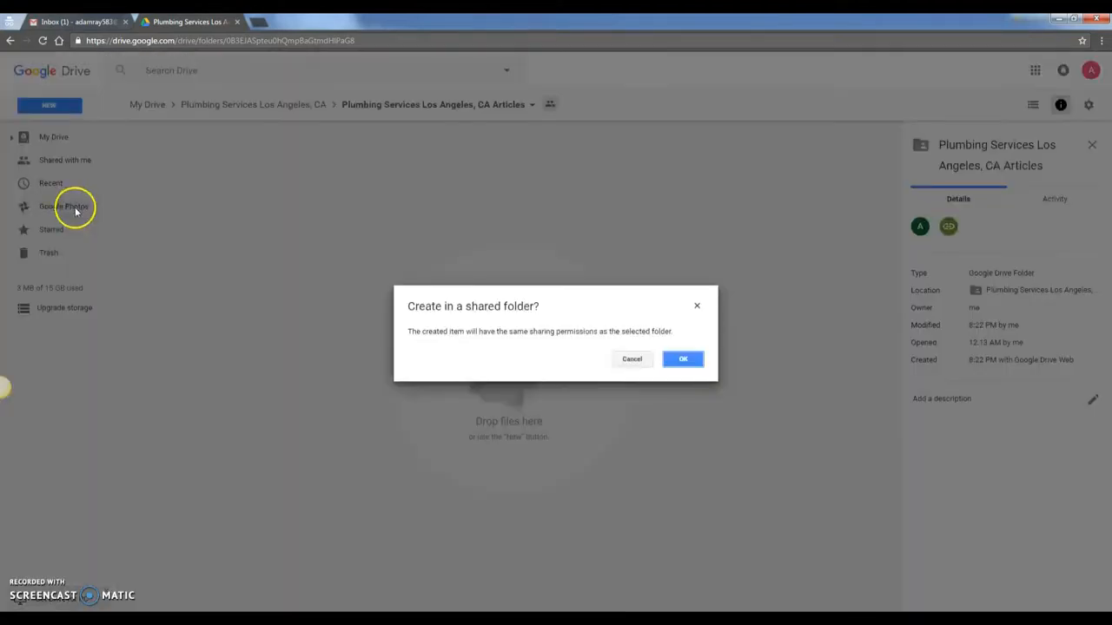
{"action": "left_click", "coordinate": [681, 360]}
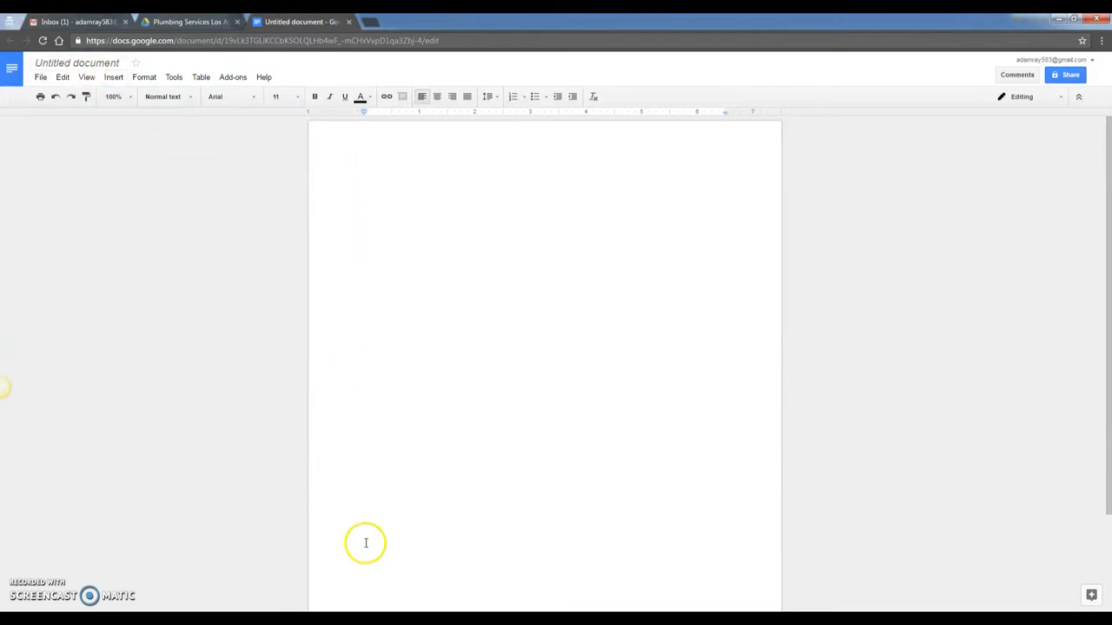
- Bring the Notepad keyword list forward and reposition it
{"action": "mouse_move", "coordinate": [334, 599]}
{"action": "left_click", "coordinate": [417, 566]}
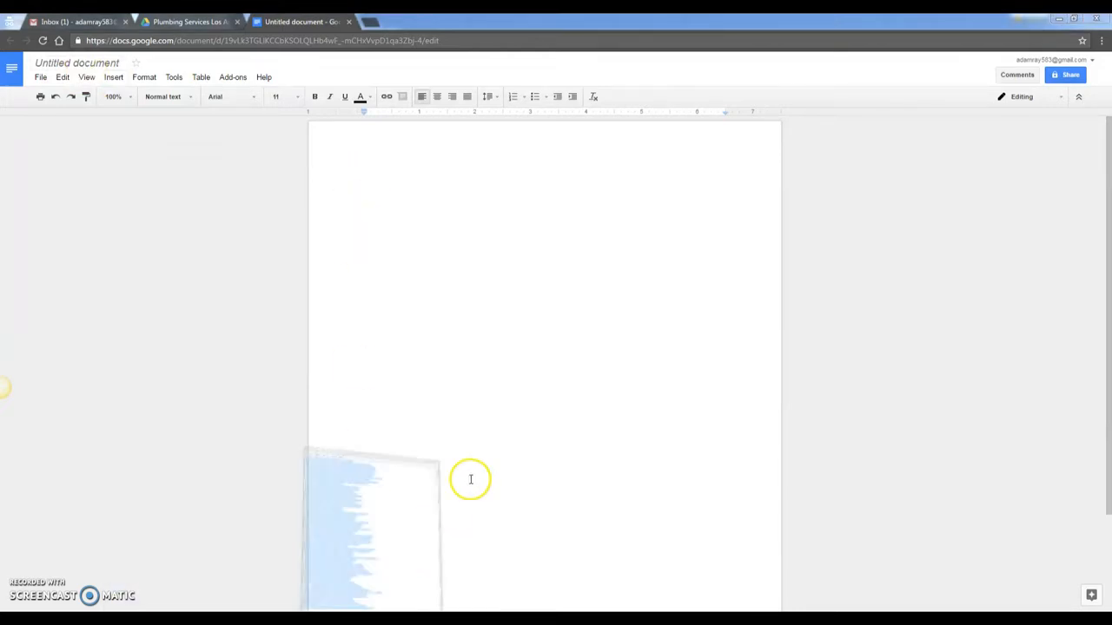
{"action": "left_click_drag", "start_coordinate": [531, 77], "coordinate": [569, 90]}
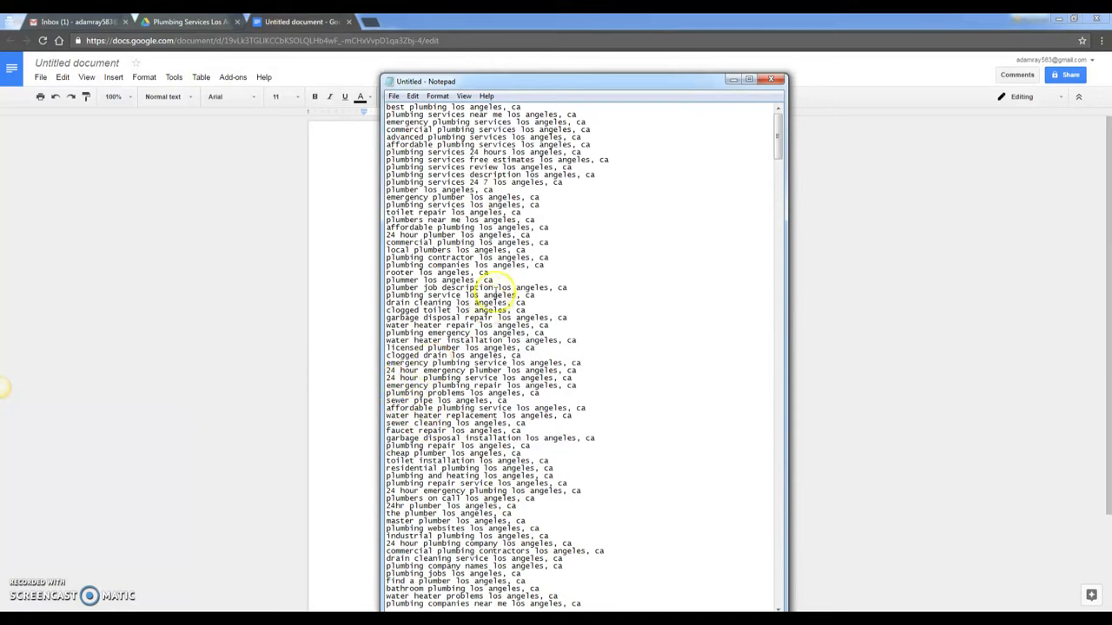
- Copy the convertcase.net link from the resource note and open a new incognito tab
{"action": "left_click", "coordinate": [302, 621]}
{"action": "left_click", "coordinate": [341, 620]}
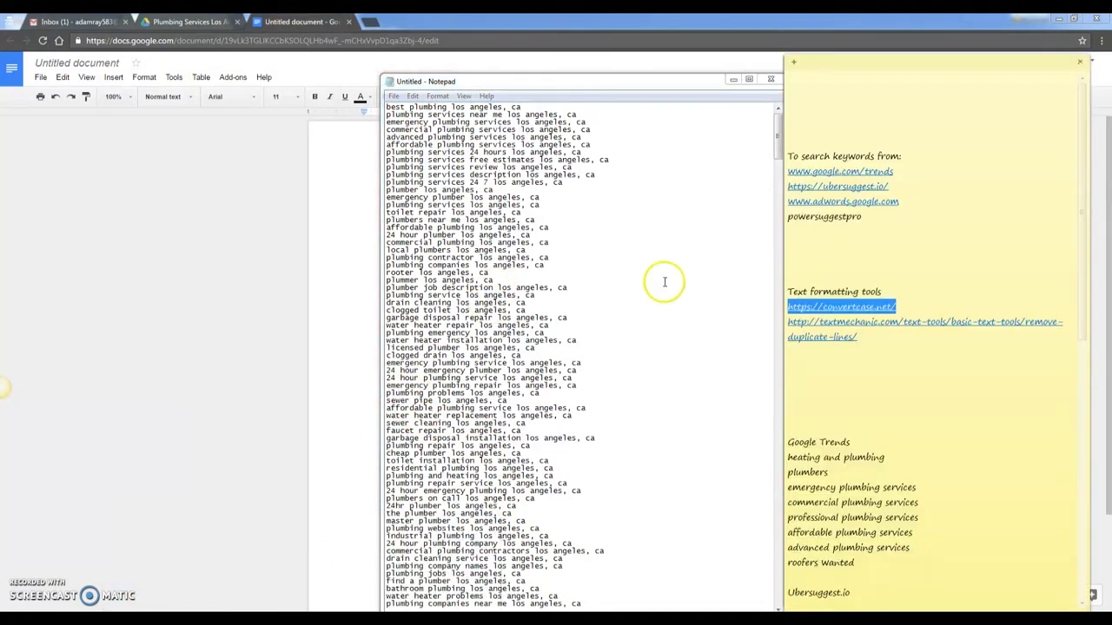
{"action": "left_click_drag", "start_coordinate": [909, 308], "coordinate": [758, 305]}
{"action": "key", "text": "ctrl+c"}
{"action": "left_click", "coordinate": [368, 23]}
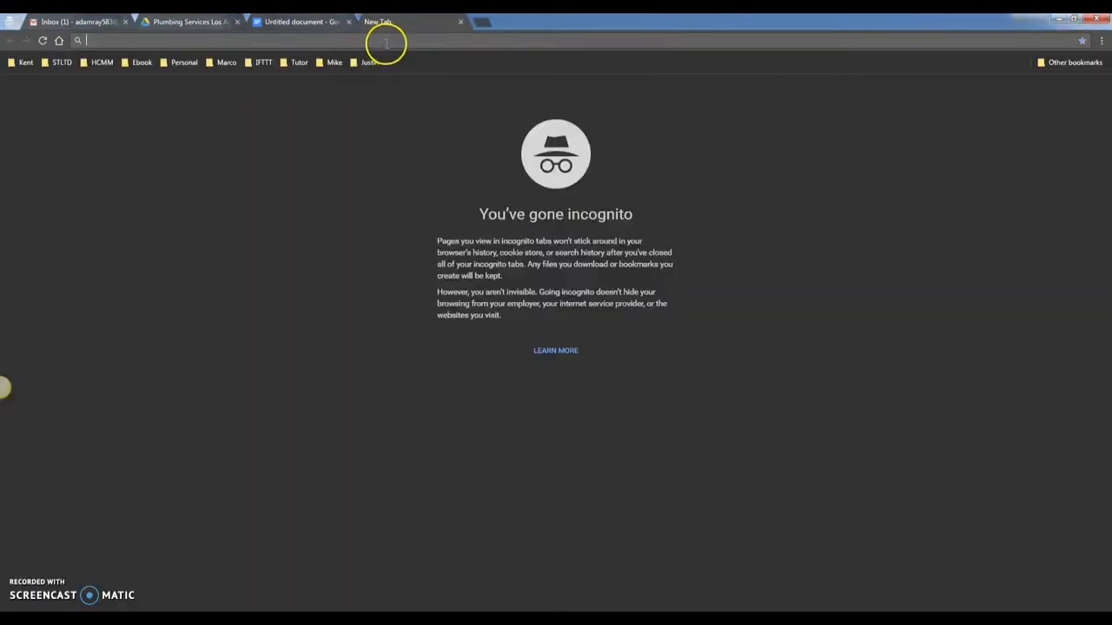
- Load convertcase.net and paste the lowercase keyword list into its text box
{"action": "key", "text": "ctrl+v"}
{"action": "key", "text": "Return"}
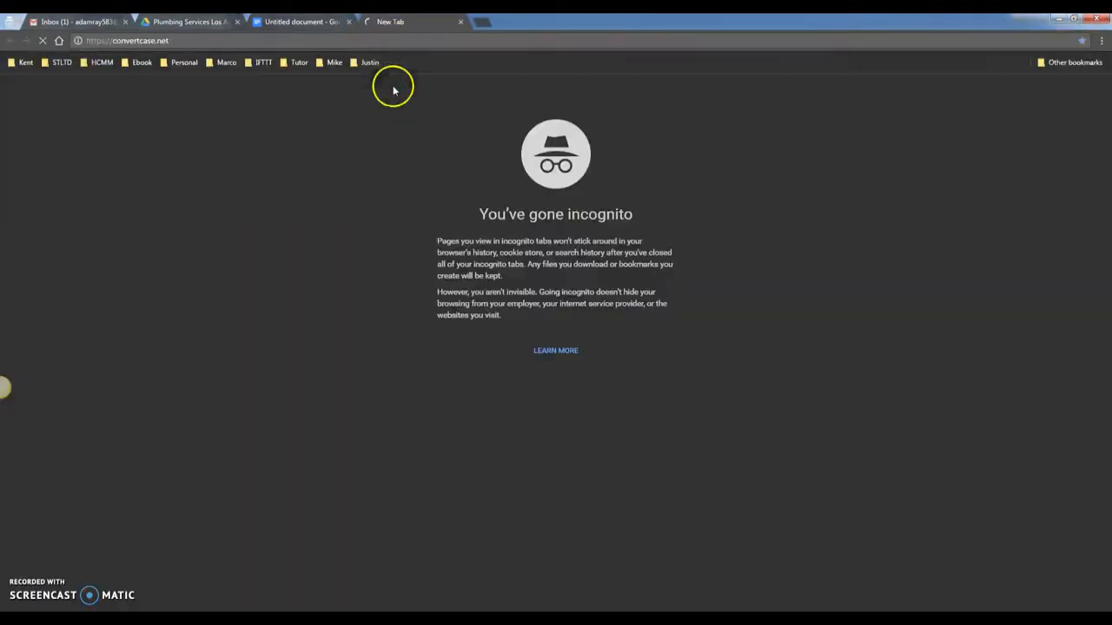
{"action": "left_click", "coordinate": [300, 619]}
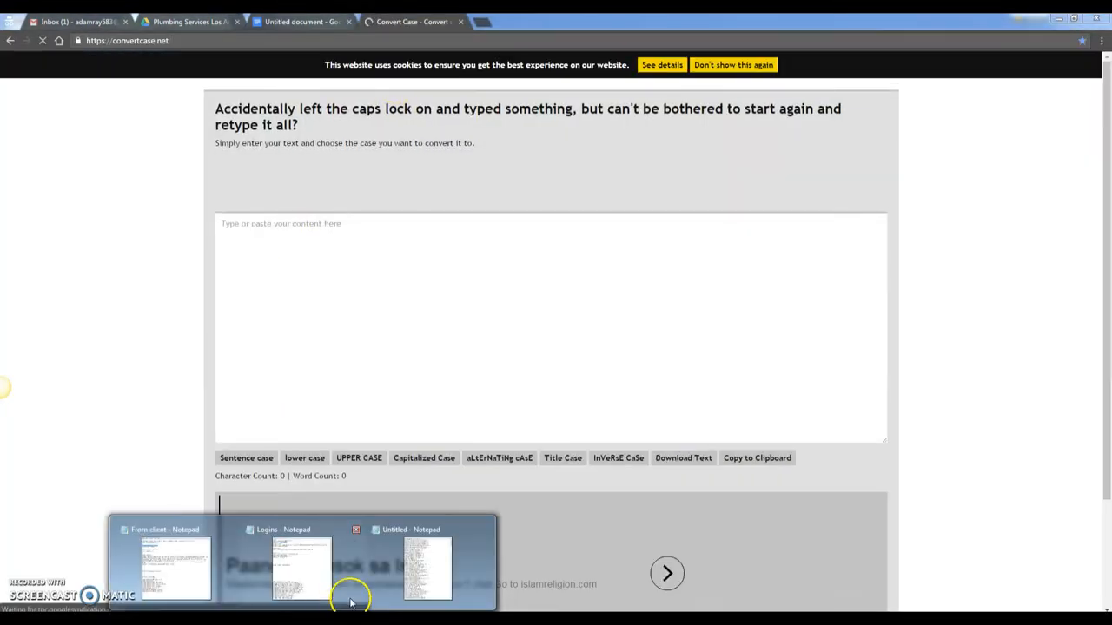
{"action": "left_click", "coordinate": [406, 573]}
{"action": "left_click_drag", "start_coordinate": [576, 598], "coordinate": [326, 73]}
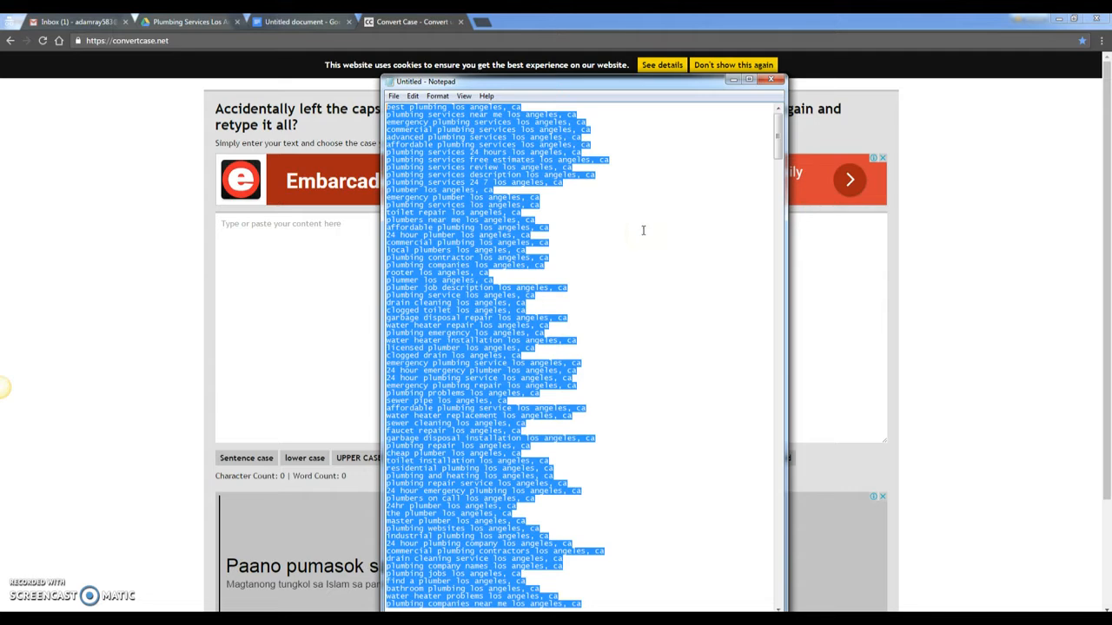
{"action": "left_click", "coordinate": [313, 256]}
{"action": "key", "text": "ctrl+v"}
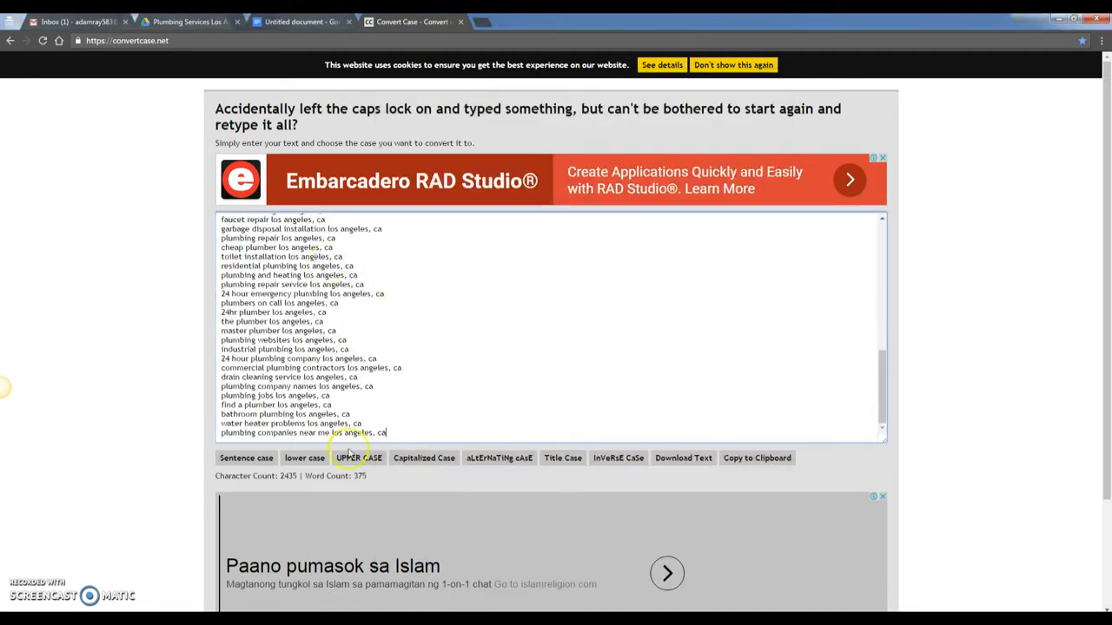
- Convert the keywords to Capitalized Case, select them all, and open a blank Notepad
{"action": "left_click", "coordinate": [418, 461]}
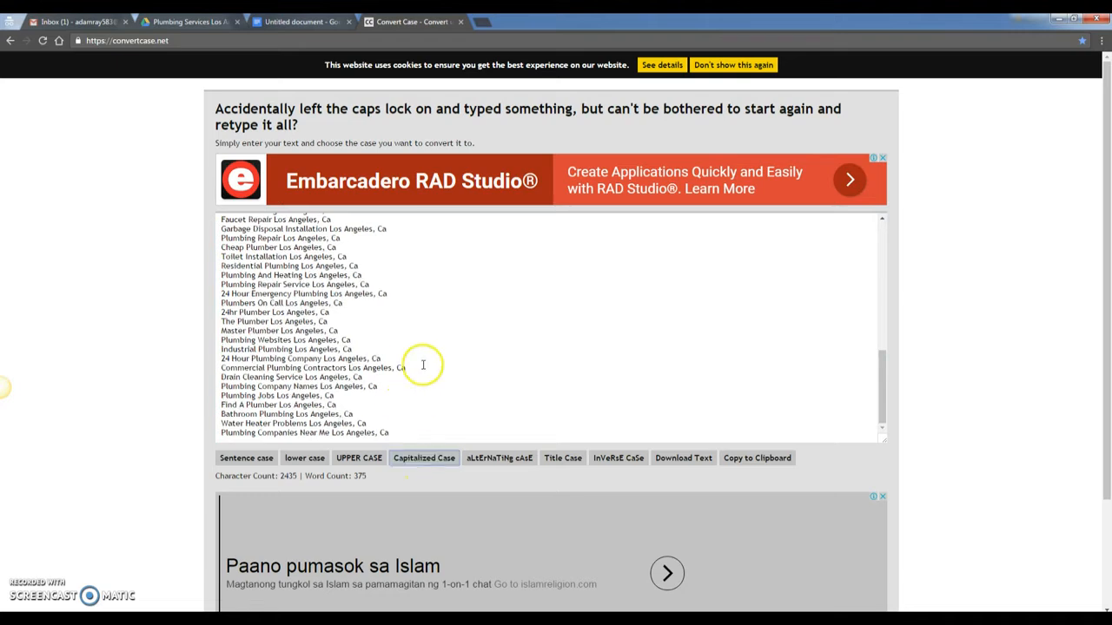
{"action": "scroll", "coordinate": [402, 331], "scroll_direction": "up", "scroll_amount": 15}
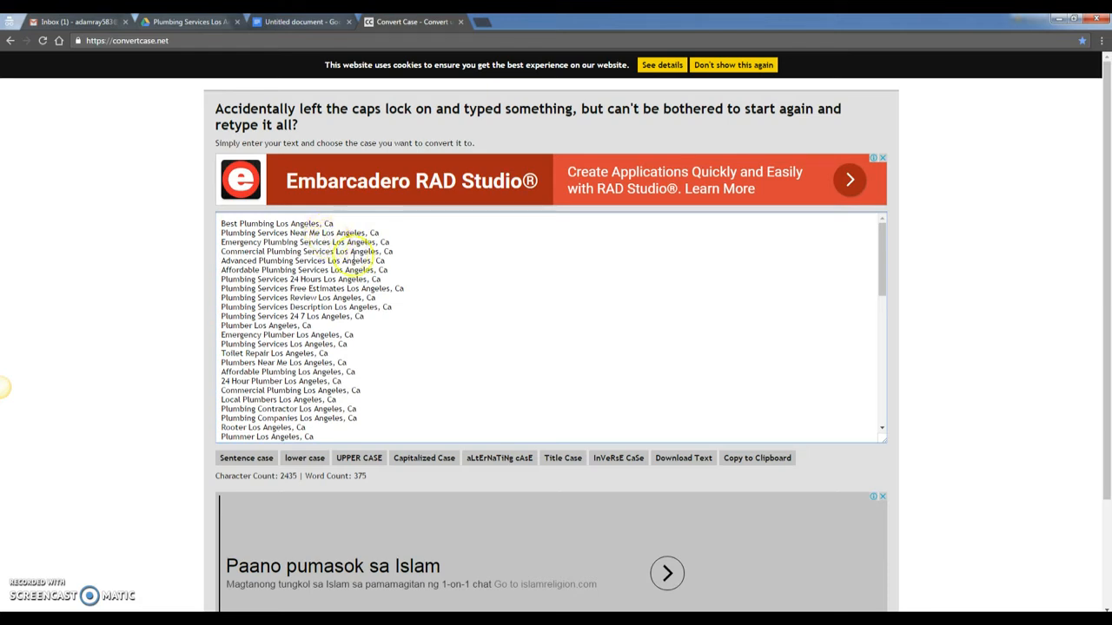
{"action": "key", "text": "ctrl+a"}
{"action": "key", "text": "ctrl+c"}
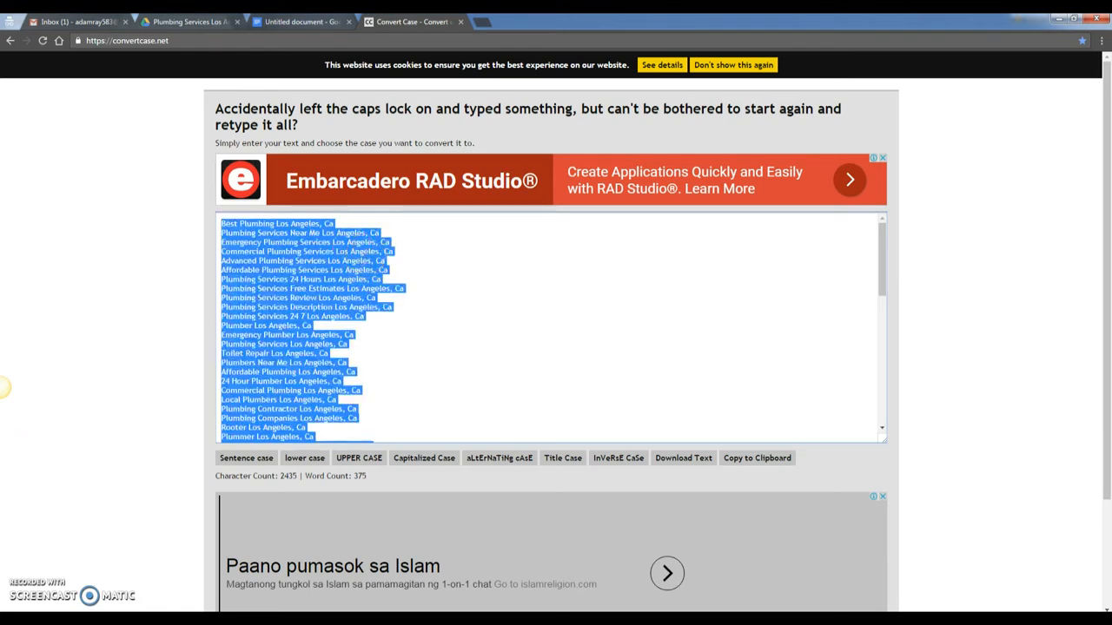
{"action": "left_click", "coordinate": [16, 618]}
{"action": "left_click", "coordinate": [46, 359]}
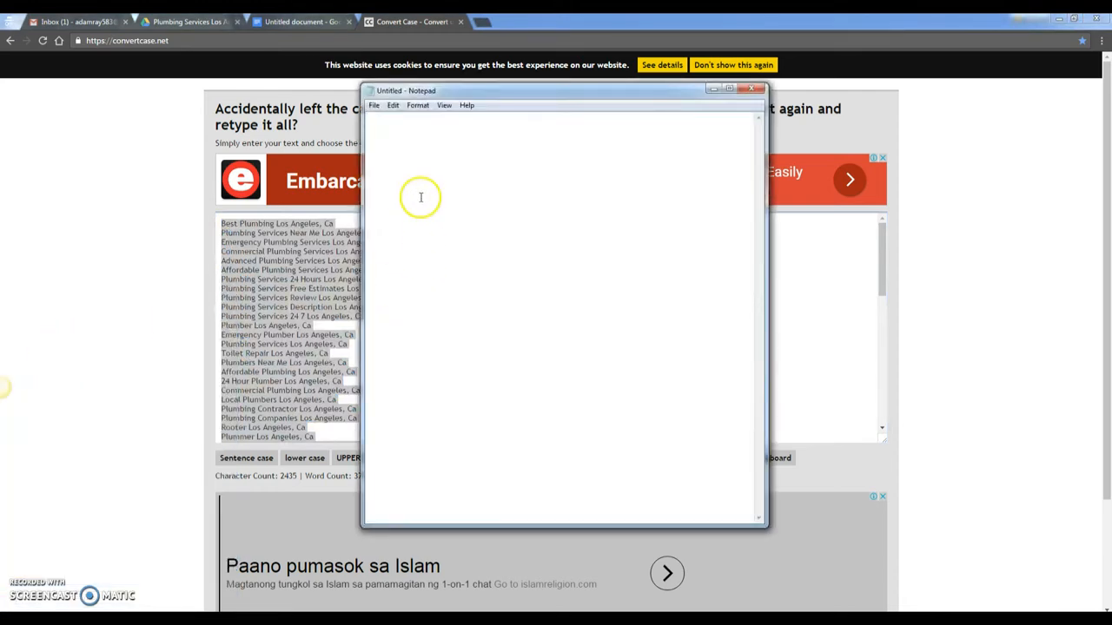
- Paste the capitalized keywords into Notepad and Replace All 'Ca' with 'CA', matching case
{"action": "key", "text": "ctrl+v"}
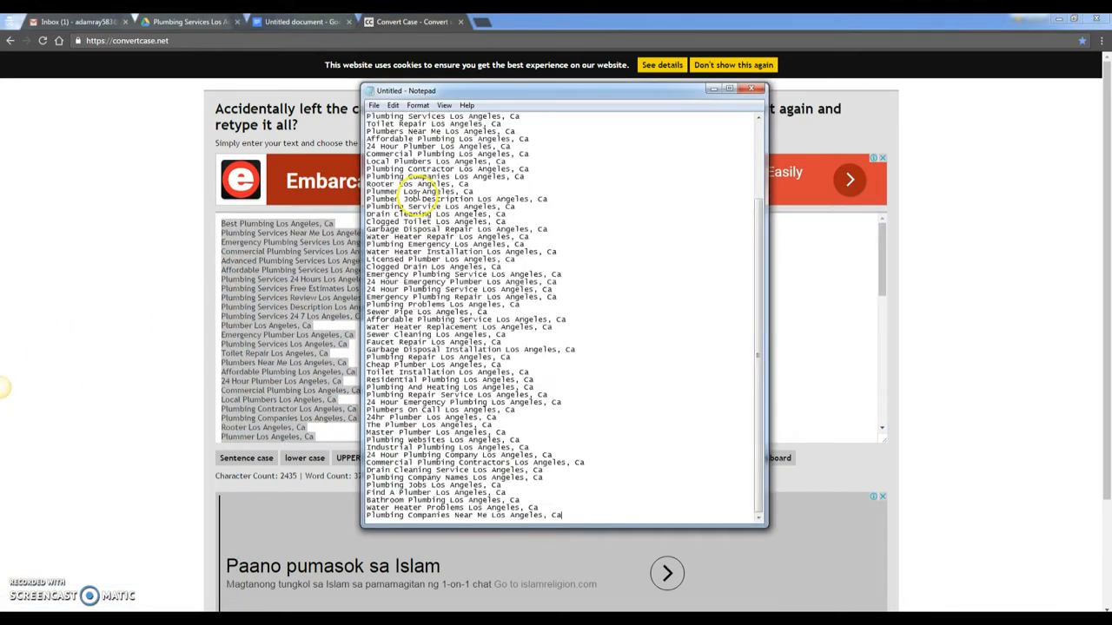
{"action": "left_click_drag", "start_coordinate": [759, 325], "coordinate": [734, 176]}
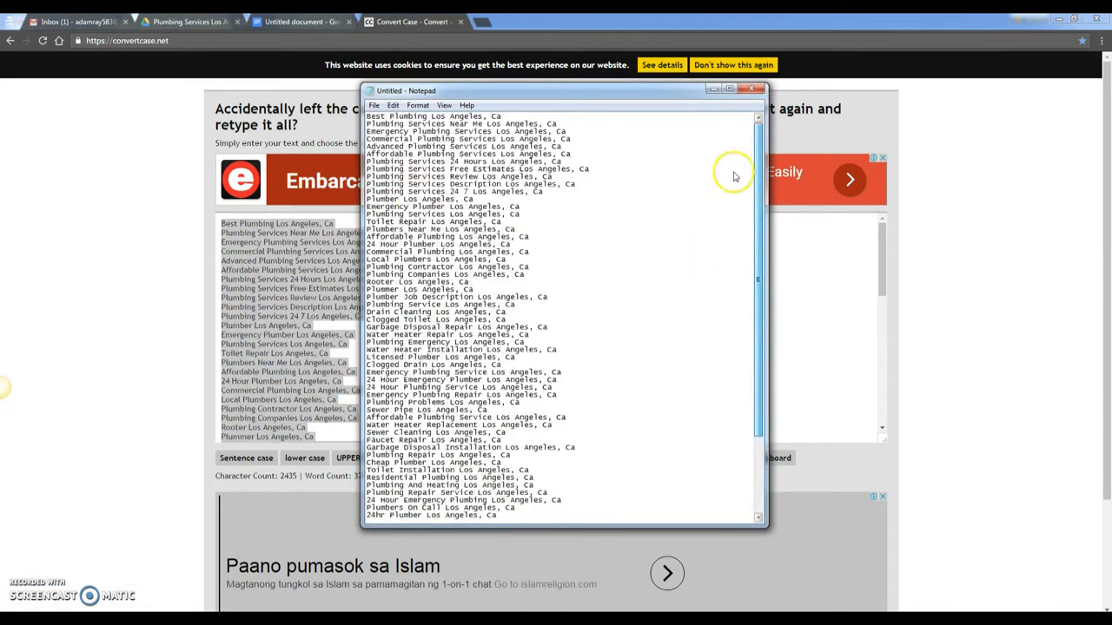
{"action": "left_click", "coordinate": [393, 105]}
{"action": "left_click", "coordinate": [416, 217]}
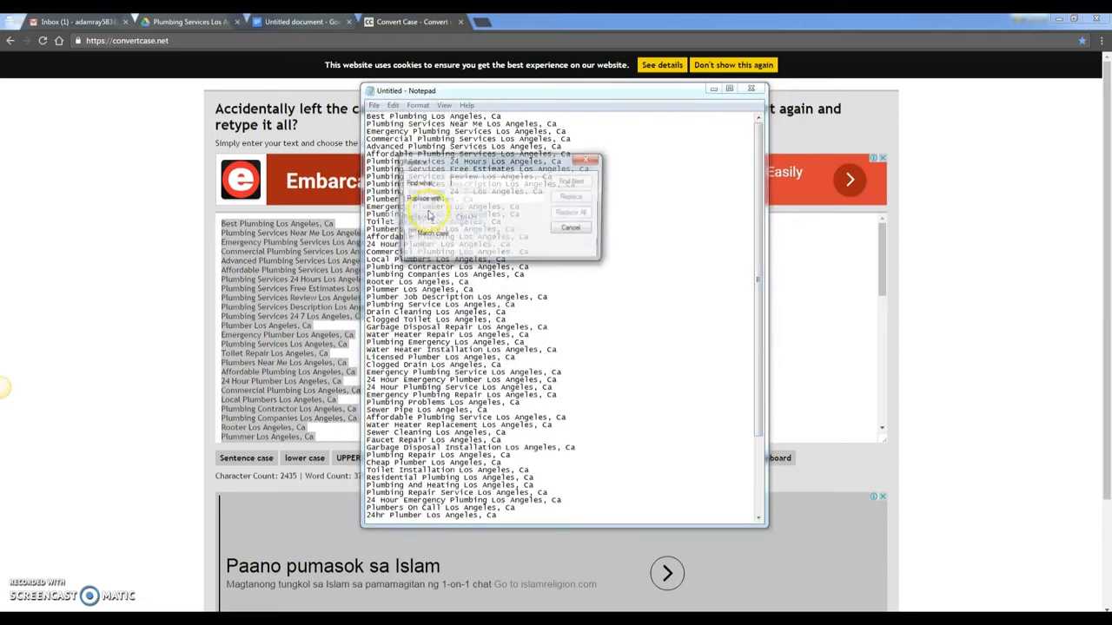
{"action": "left_click_drag", "start_coordinate": [463, 175], "coordinate": [614, 270]}
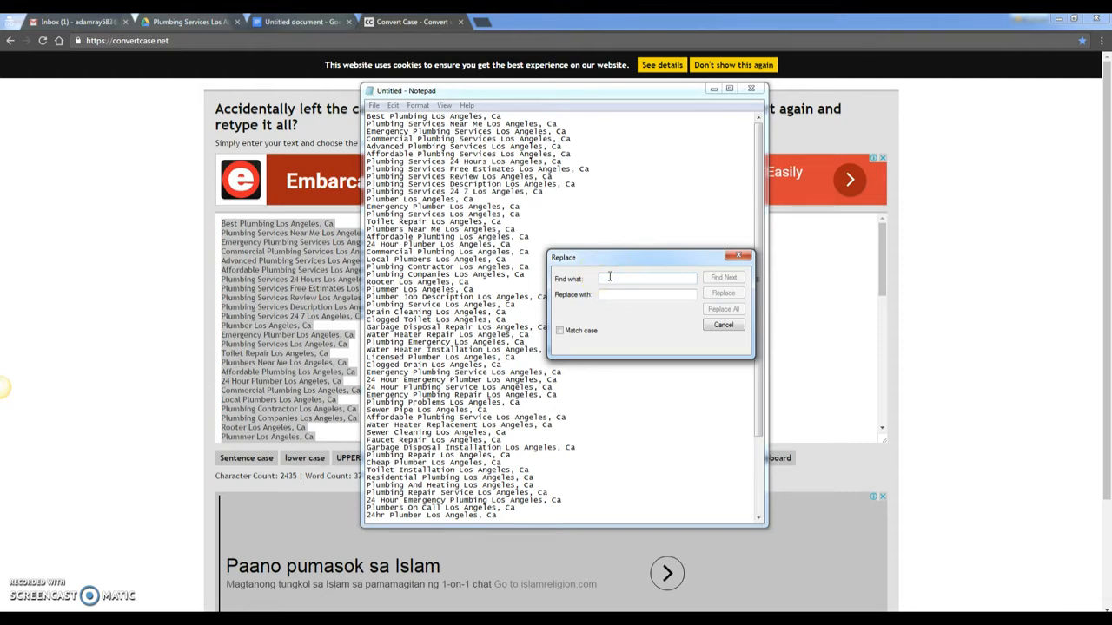
{"action": "type", "text": "CA"}
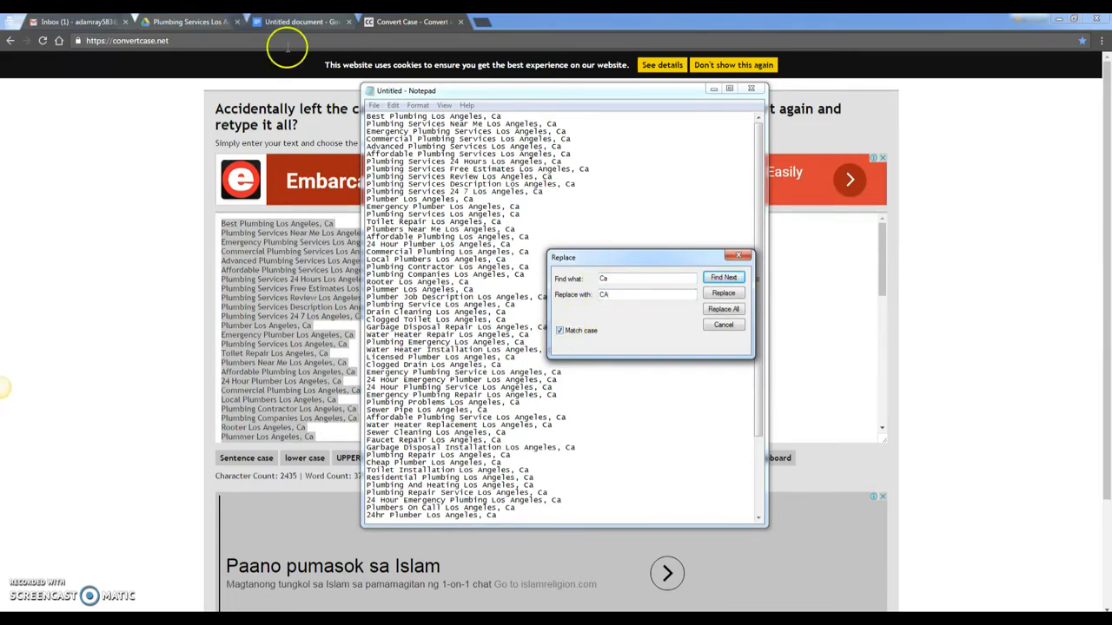
{"action": "left_click", "coordinate": [728, 311]}
{"action": "left_click", "coordinate": [728, 311]}
{"action": "left_click", "coordinate": [738, 256]}
{"action": "left_click", "coordinate": [549, 457]}
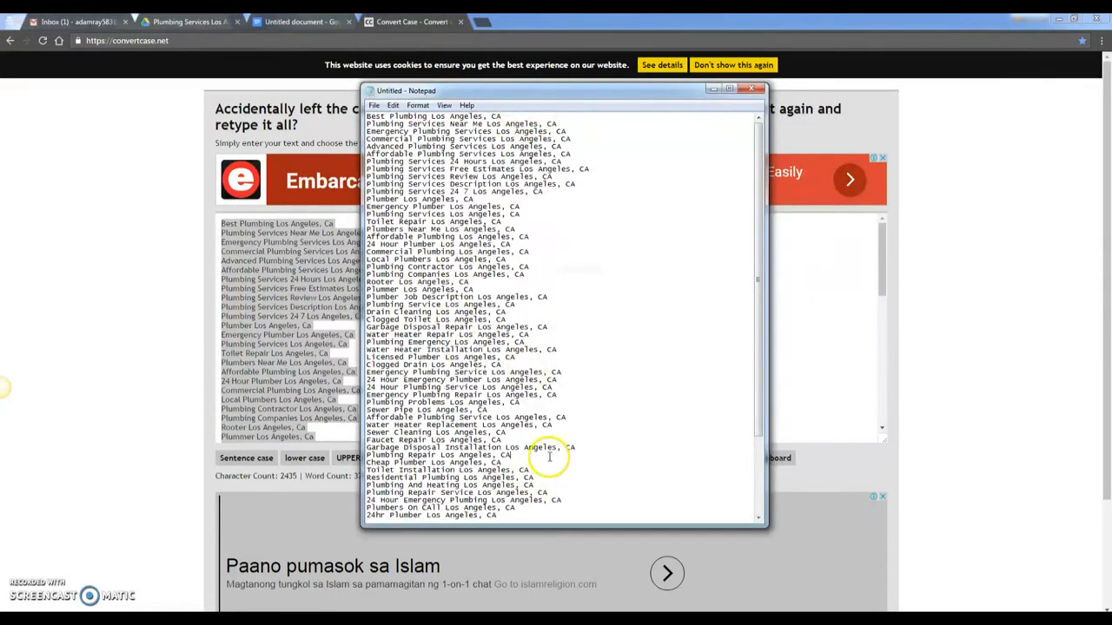
{"action": "key", "text": "ctrl+a"}
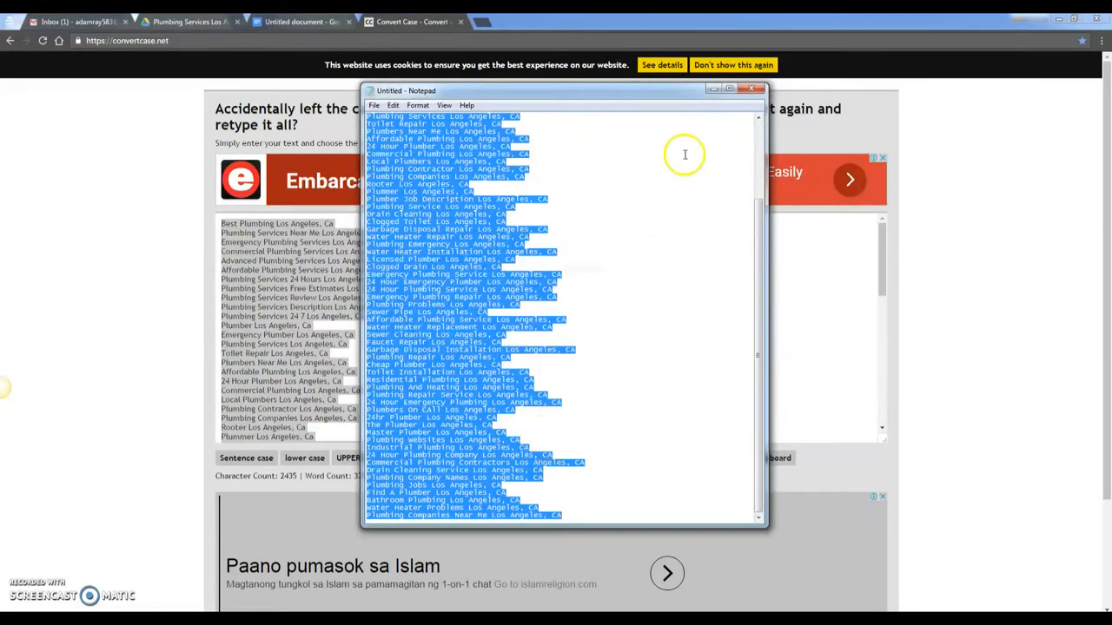
- Close the corrected keyword copy without saving, keeping the lowercase list open
{"action": "left_click", "coordinate": [713, 89]}
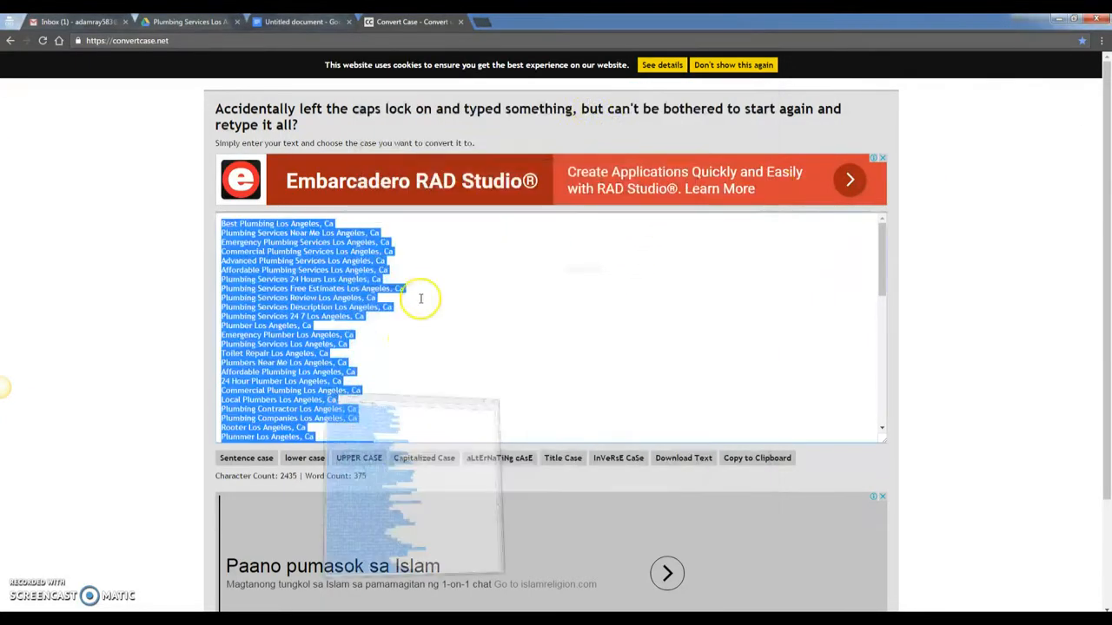
{"action": "left_click", "coordinate": [304, 618]}
{"action": "left_click", "coordinate": [245, 574]}
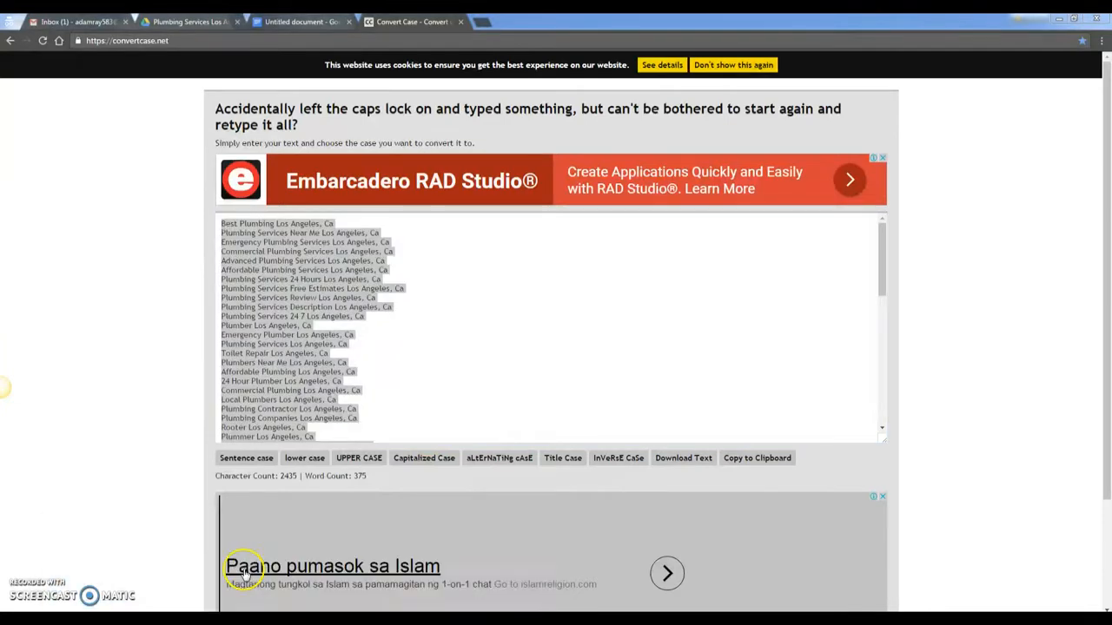
{"action": "left_click_drag", "start_coordinate": [666, 330], "coordinate": [657, 411]}
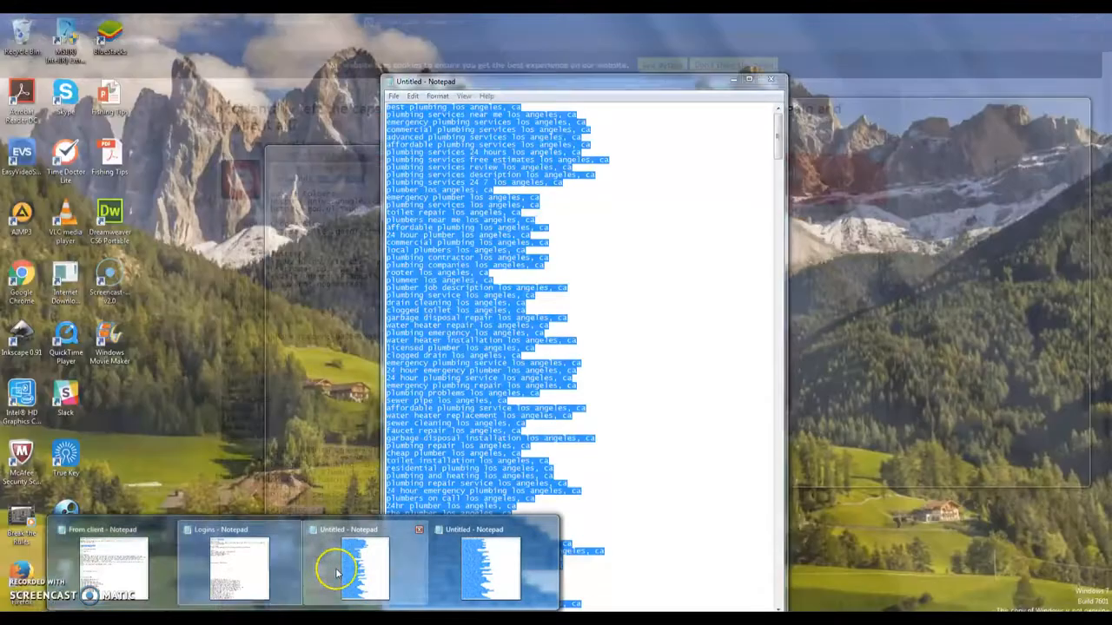
{"action": "left_click", "coordinate": [335, 569]}
{"action": "left_click", "coordinate": [770, 79]}
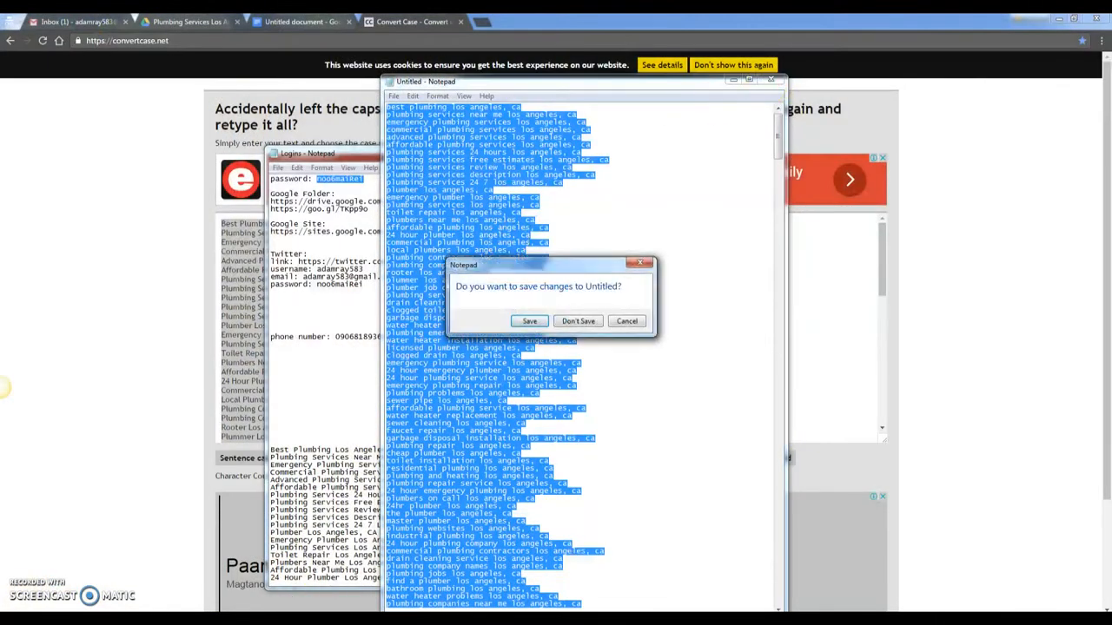
{"action": "left_click", "coordinate": [626, 321]}
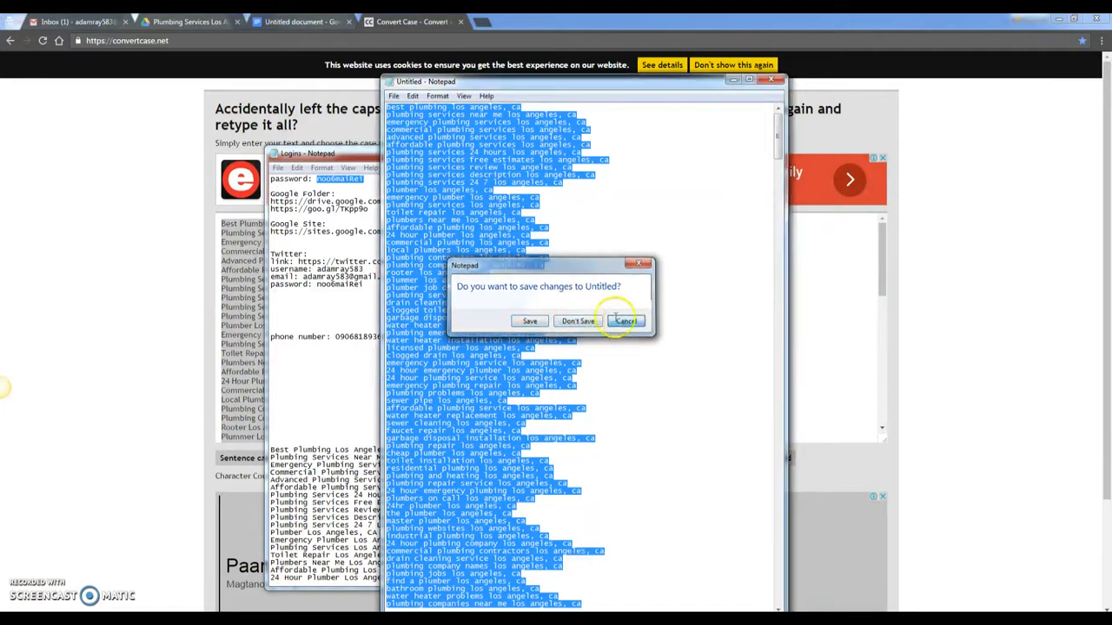
{"action": "left_click", "coordinate": [492, 559]}
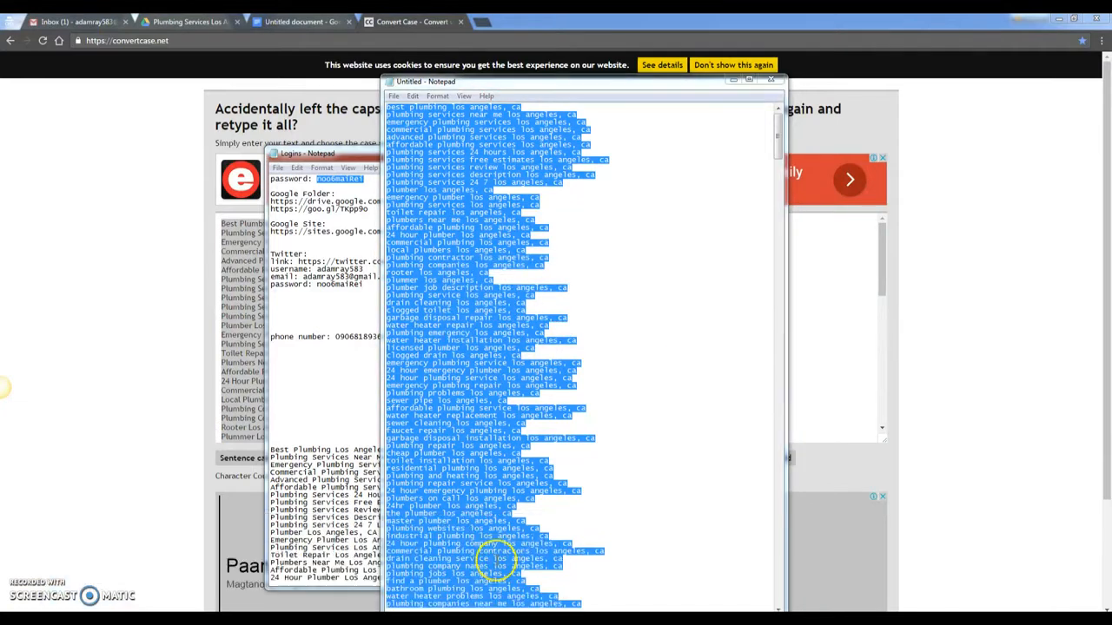
{"action": "left_click", "coordinate": [754, 90]}
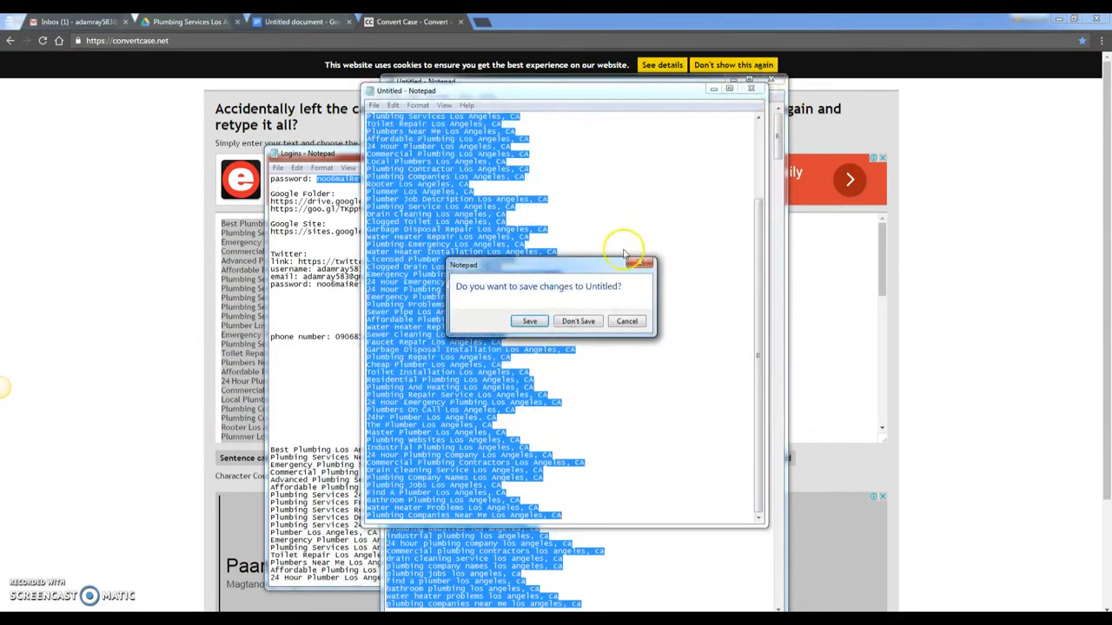
{"action": "left_click", "coordinate": [578, 322]}
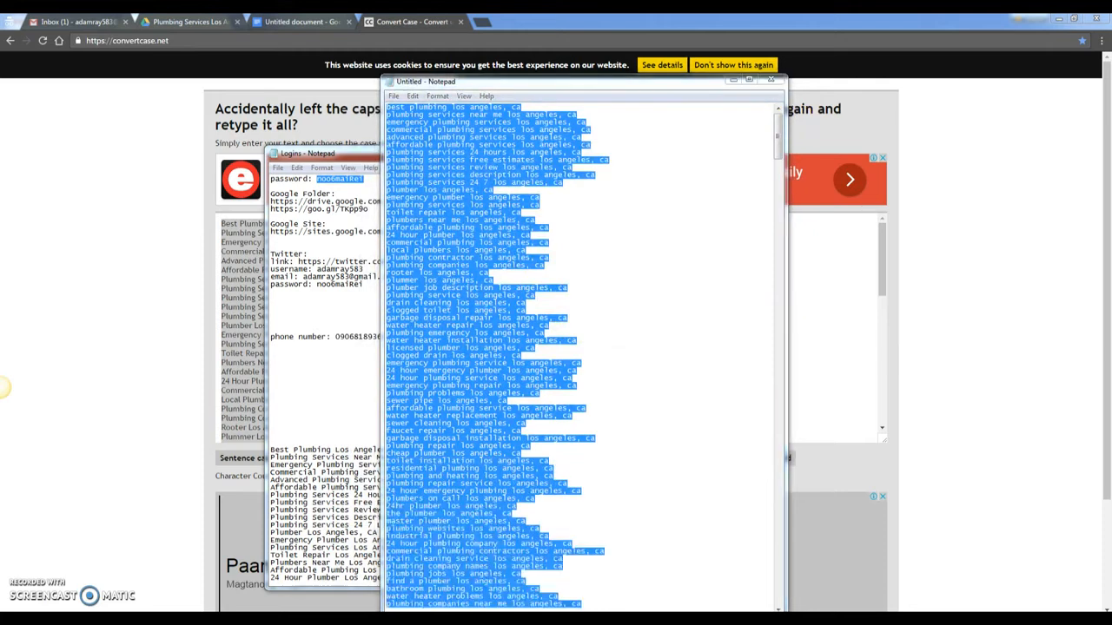
- Select the keyword 'Best Plumbing Los Angeles, CA' in the logins note
{"action": "left_click", "coordinate": [301, 554]}
{"action": "scroll", "coordinate": [466, 308], "scroll_direction": "down", "scroll_amount": 2}
{"action": "scroll", "coordinate": [478, 340], "scroll_direction": "up", "scroll_amount": 3}
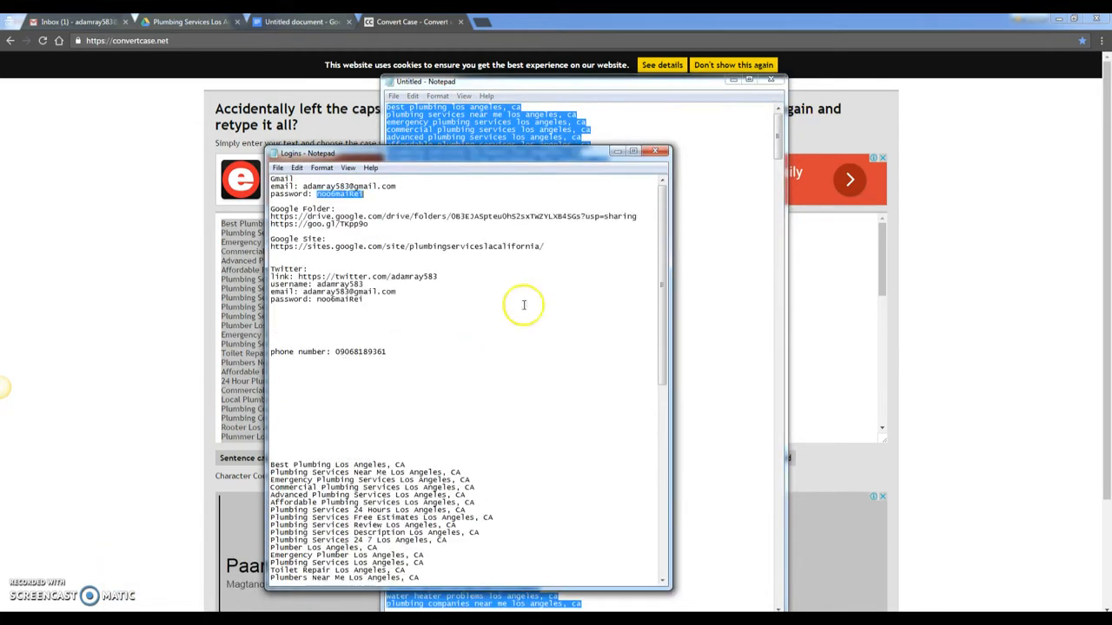
{"action": "left_click_drag", "start_coordinate": [579, 153], "coordinate": [582, 119]}
{"action": "left_click_drag", "start_coordinate": [657, 231], "coordinate": [662, 320]}
{"action": "left_click_drag", "start_coordinate": [419, 242], "coordinate": [285, 240]}
{"action": "key", "text": "ctrl+c"}
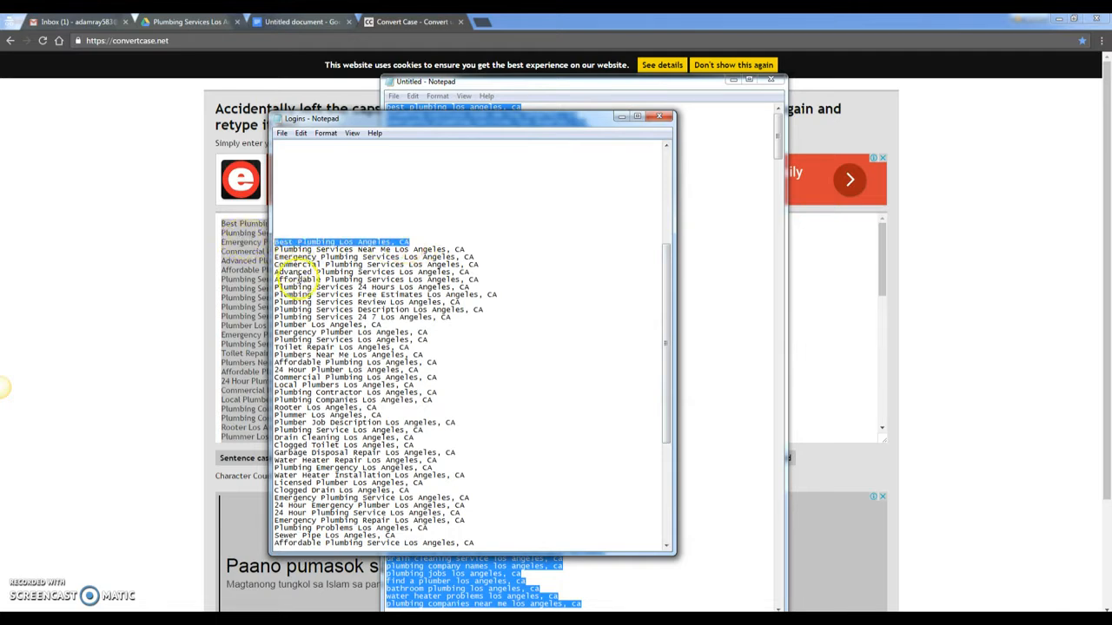
{"action": "left_click", "coordinate": [304, 21]}
- Rename the document by pasting the copied keyword, Best Plumbing Los Angeles, CA, as its title
{"action": "left_click", "coordinate": [87, 64]}
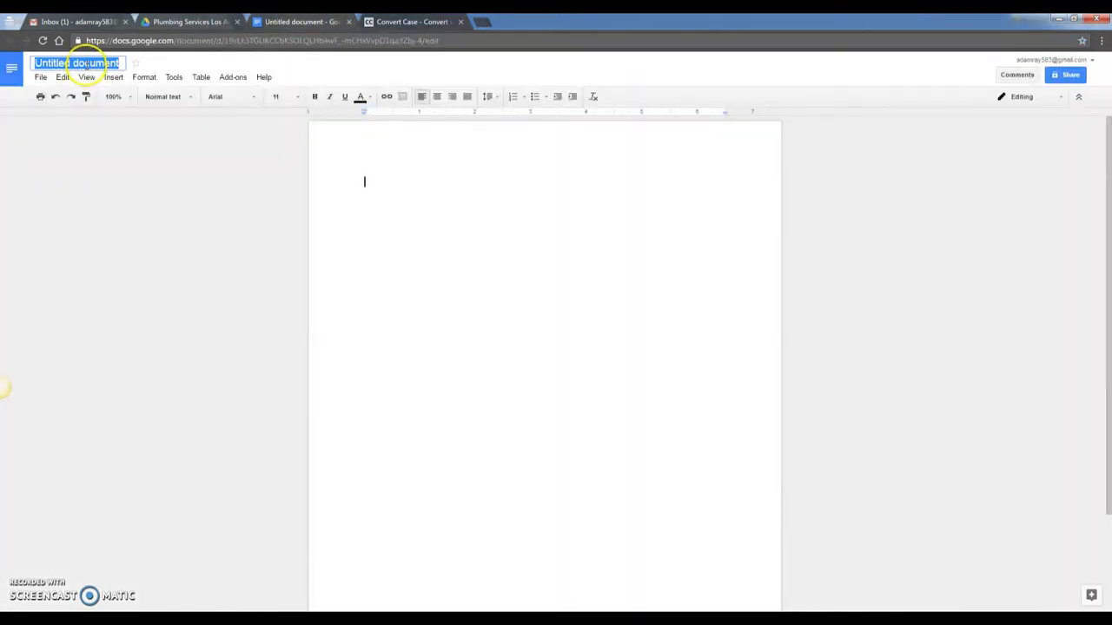
{"action": "key", "text": "ctrl+v"}
{"action": "left_click", "coordinate": [364, 183]}
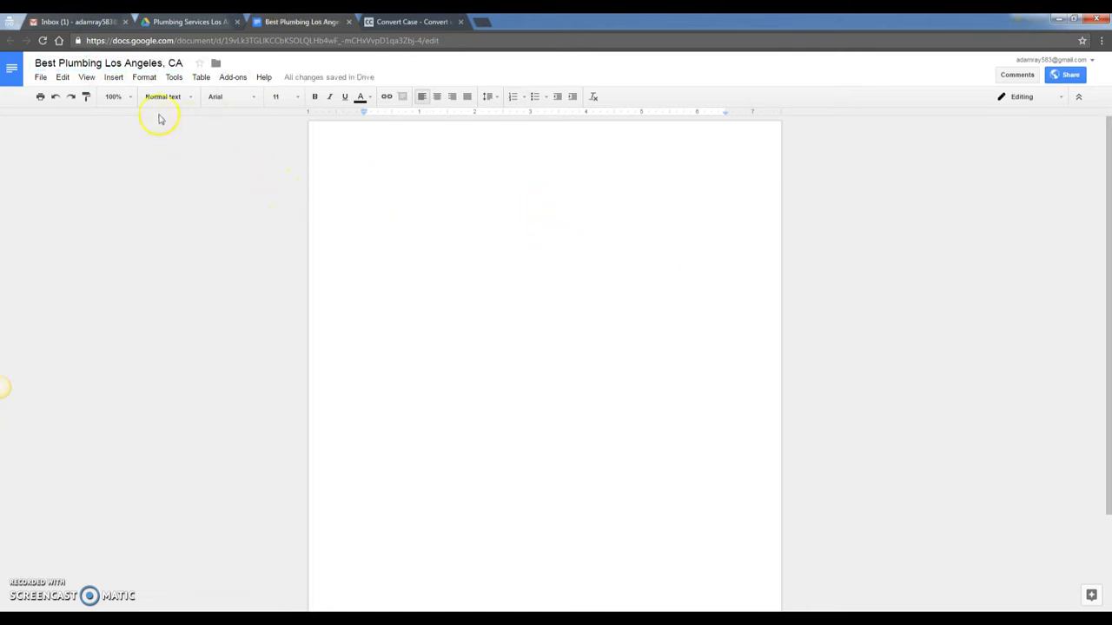
- Add a header and insert the One Central Plumbing logo from the Drive Photos folder
{"action": "left_click", "coordinate": [114, 77]}
{"action": "left_click", "coordinate": [162, 347]}
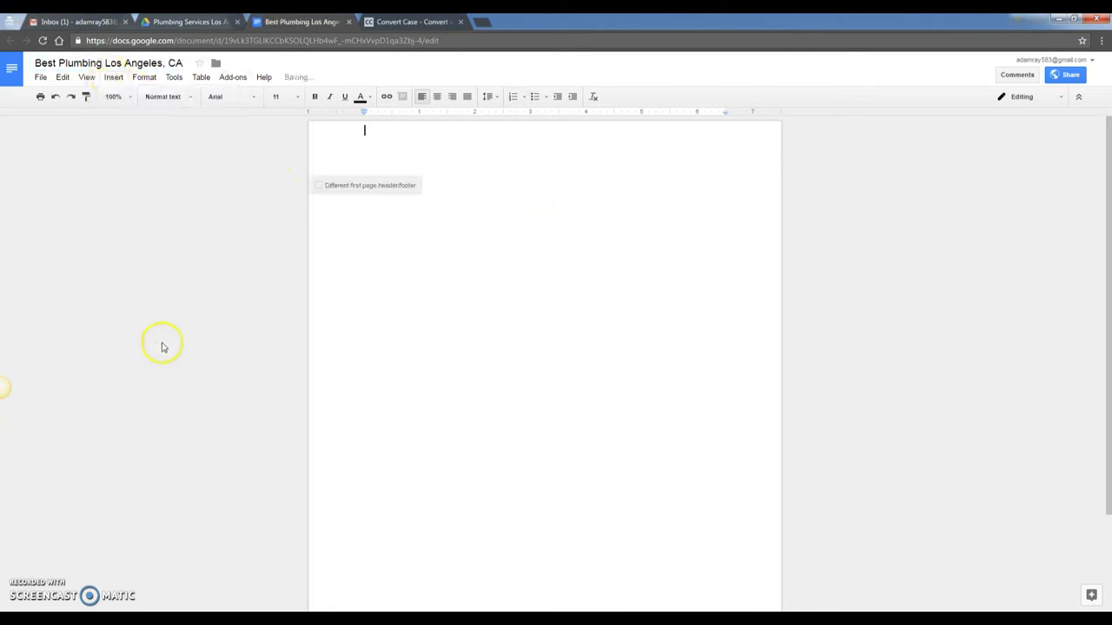
{"action": "left_click", "coordinate": [113, 78]}
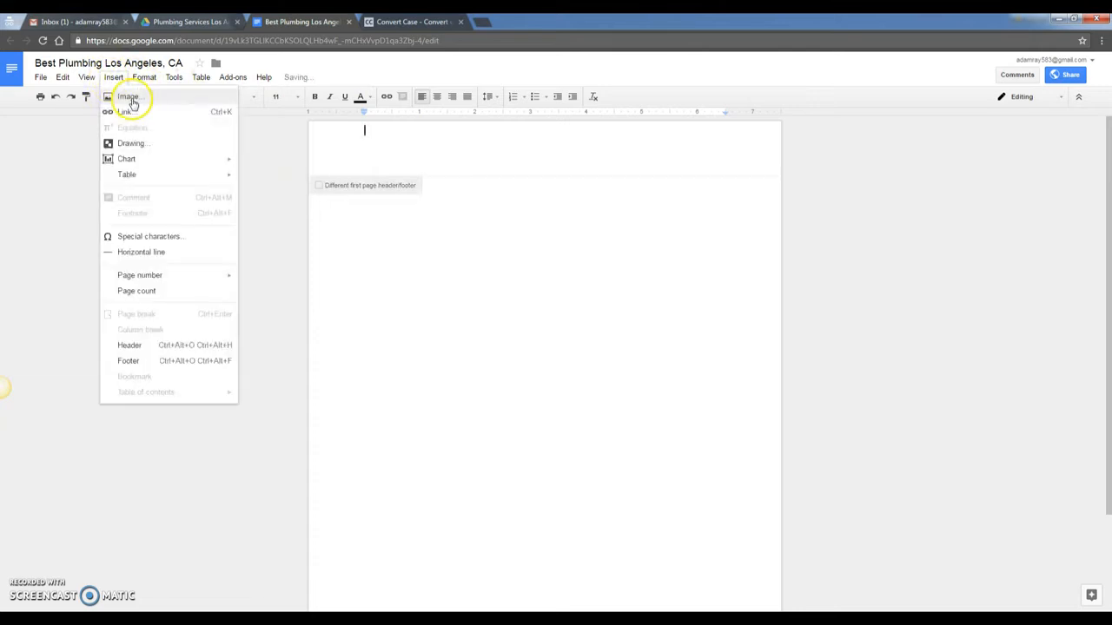
{"action": "left_click", "coordinate": [131, 102]}
{"action": "left_click", "coordinate": [558, 195]}
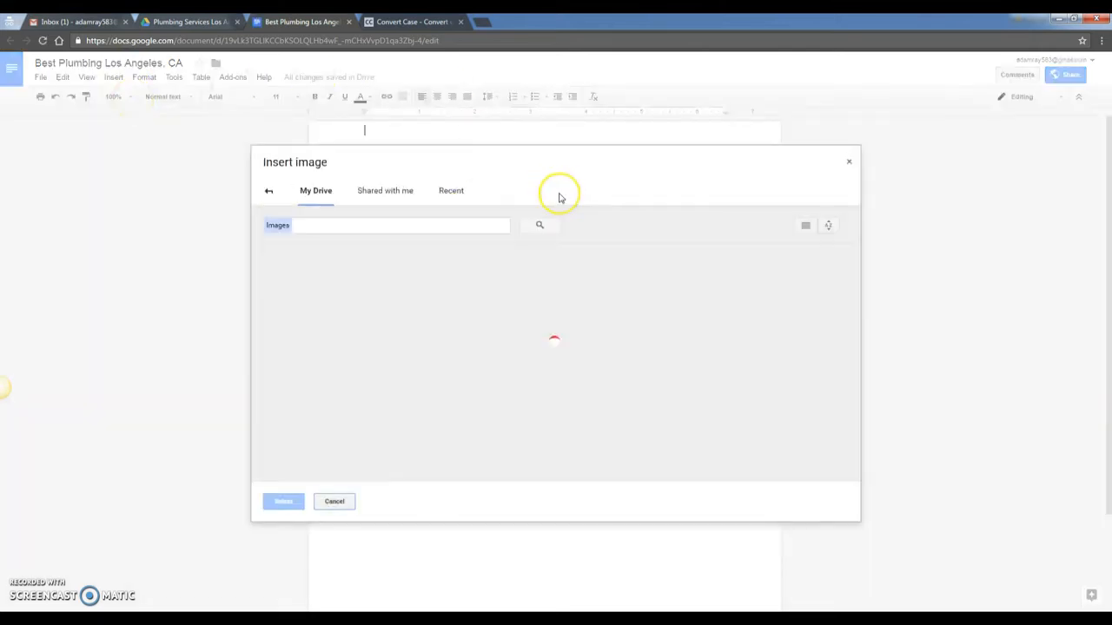
{"action": "double_click", "coordinate": [317, 294]}
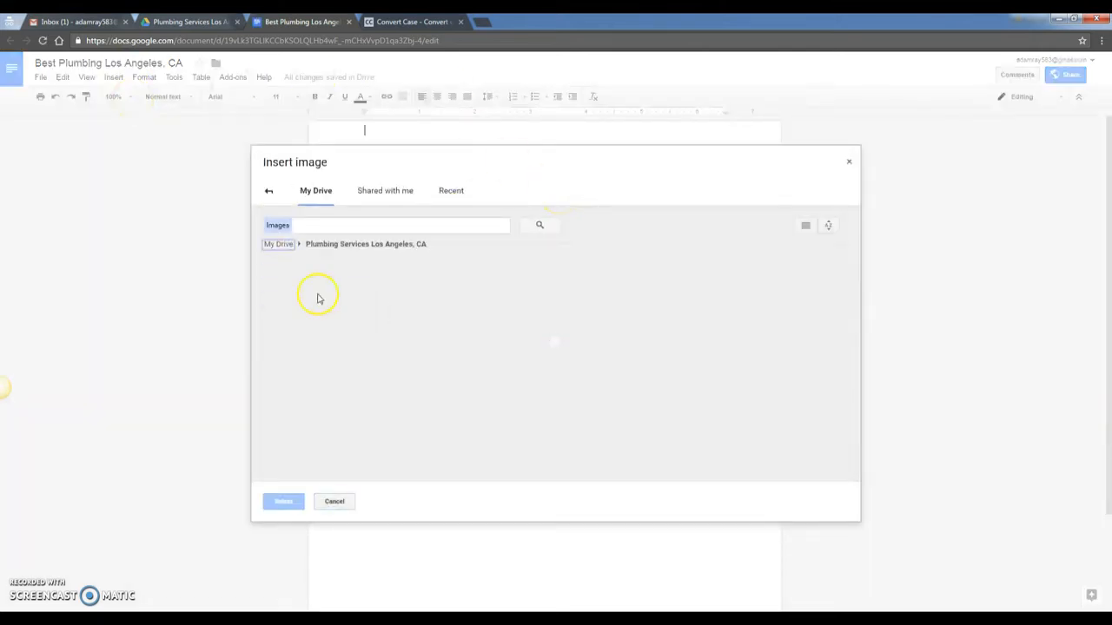
{"action": "double_click", "coordinate": [580, 303]}
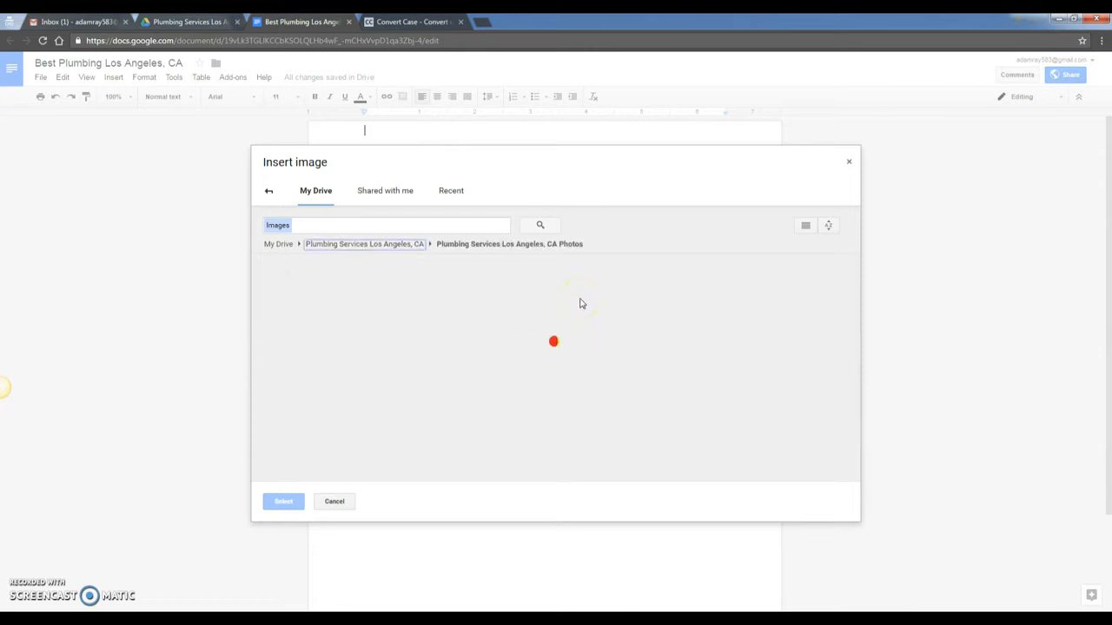
{"action": "left_click", "coordinate": [526, 366]}
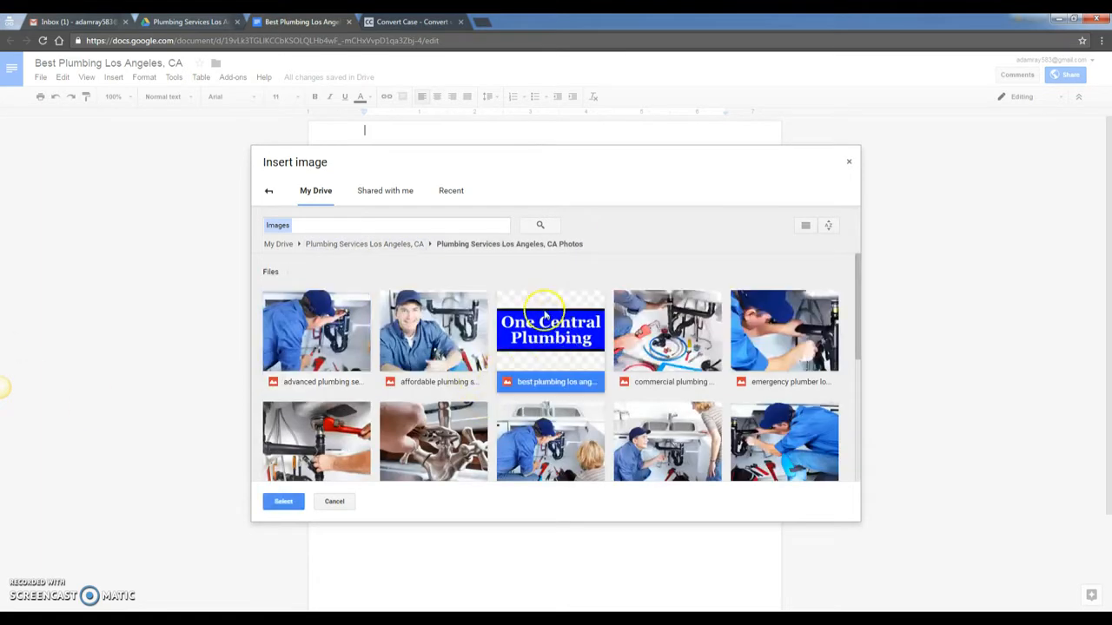
{"action": "left_click", "coordinate": [285, 502]}
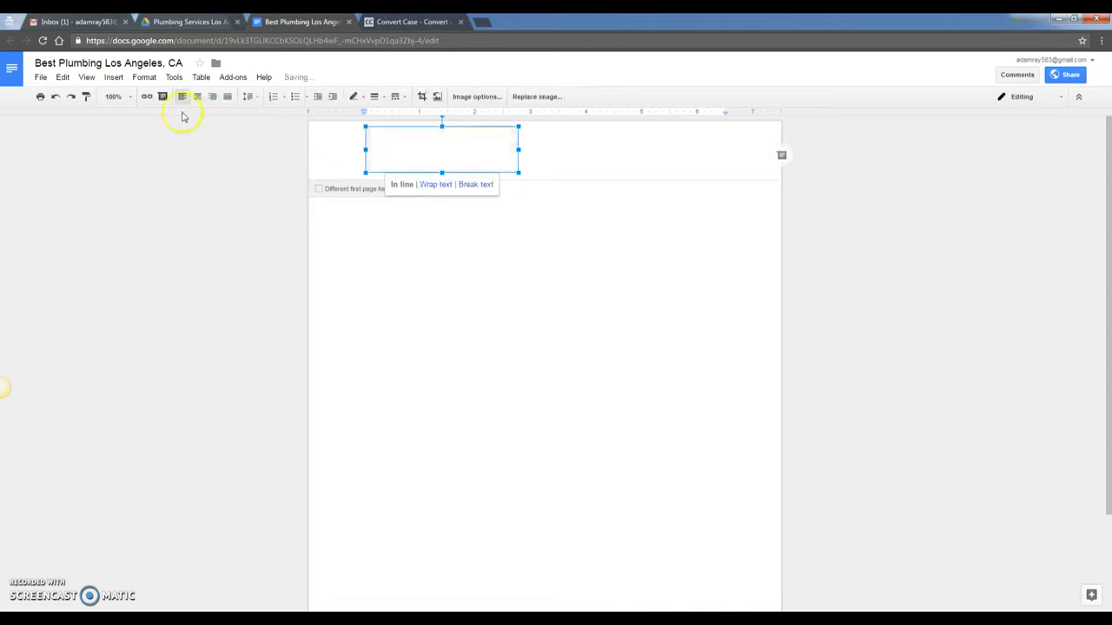
- Centre the header logo and copy the Google Site address from the Logins notes
{"action": "left_click", "coordinate": [197, 97]}
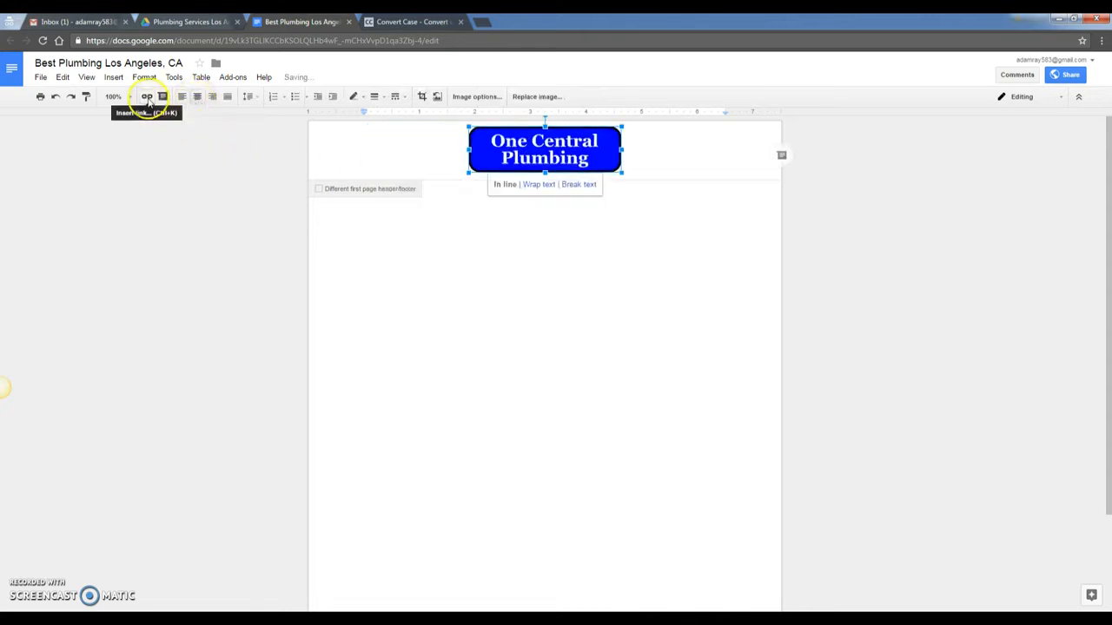
{"action": "left_click", "coordinate": [147, 96]}
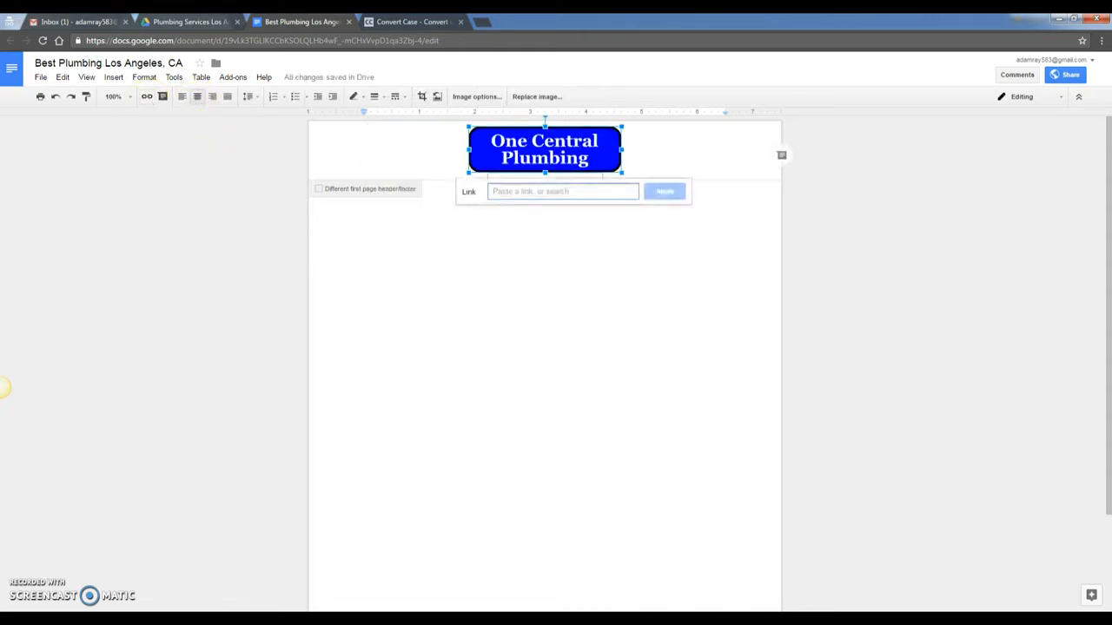
{"action": "left_click", "coordinate": [303, 618]}
{"action": "left_click", "coordinate": [300, 569]}
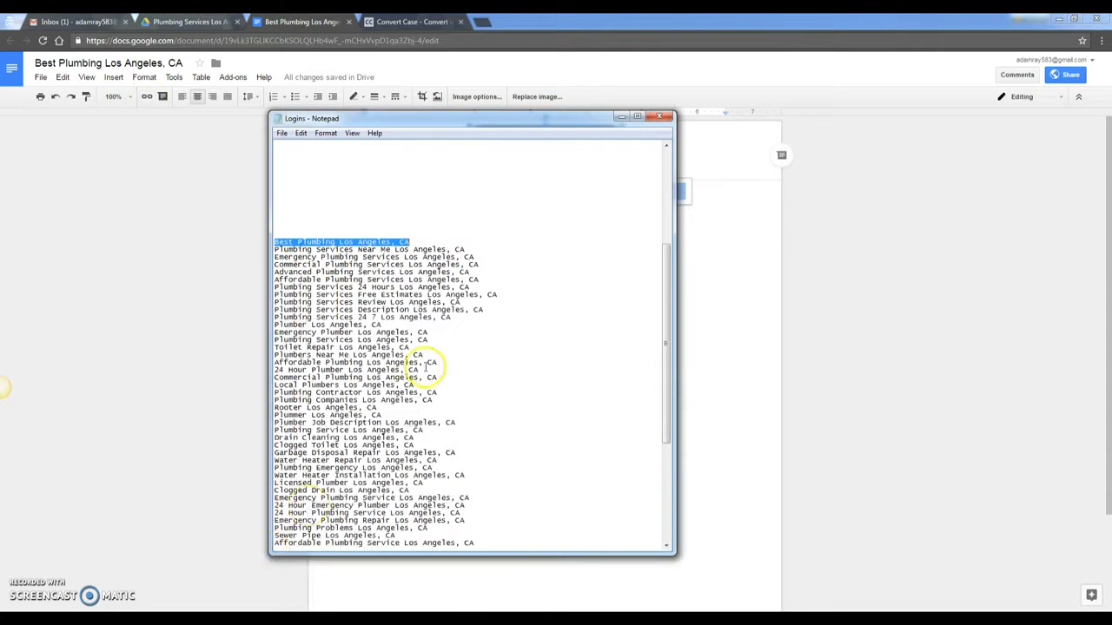
{"action": "scroll", "coordinate": [460, 403], "scroll_direction": "up", "scroll_amount": 8}
{"action": "left_click_drag", "start_coordinate": [561, 212], "coordinate": [259, 210]}
{"action": "key", "text": "ctrl+c"}
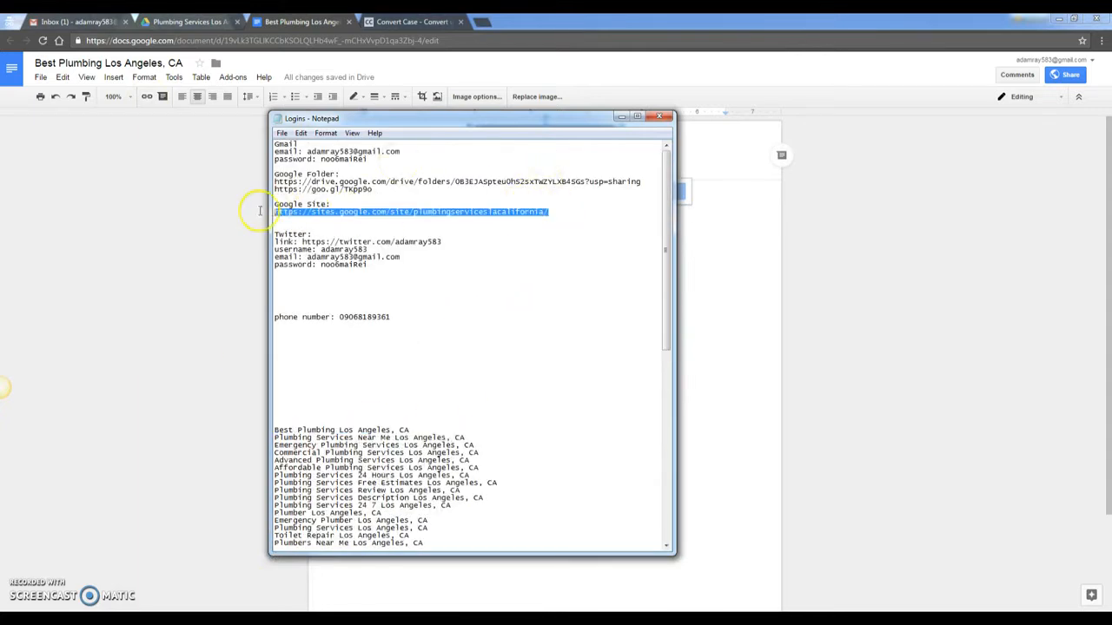
- Link the header logo to the copied Google Site address
{"action": "left_click", "coordinate": [216, 216]}
{"action": "left_click", "coordinate": [547, 160]}
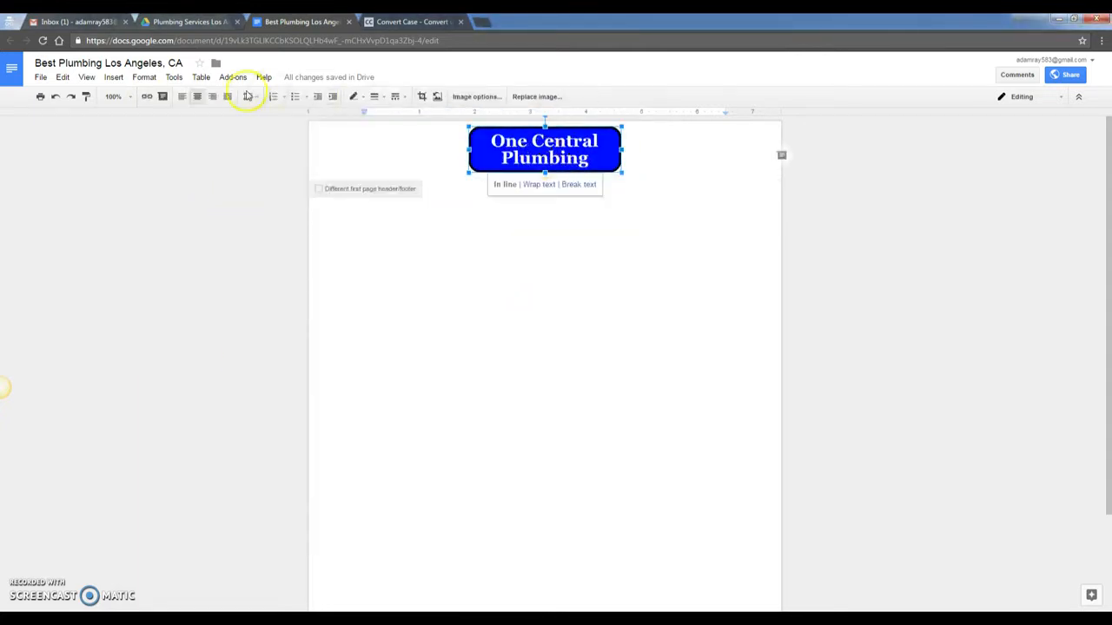
{"action": "left_click", "coordinate": [147, 96]}
{"action": "key", "text": "ctrl+v"}
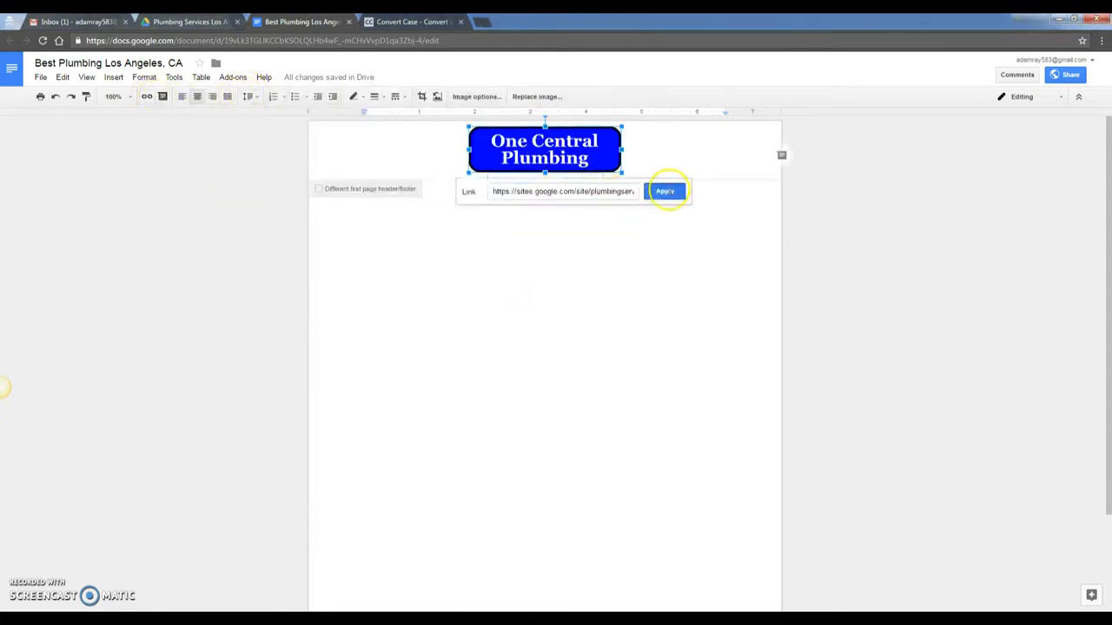
{"action": "left_click", "coordinate": [665, 190]}
{"action": "left_click", "coordinate": [649, 269]}
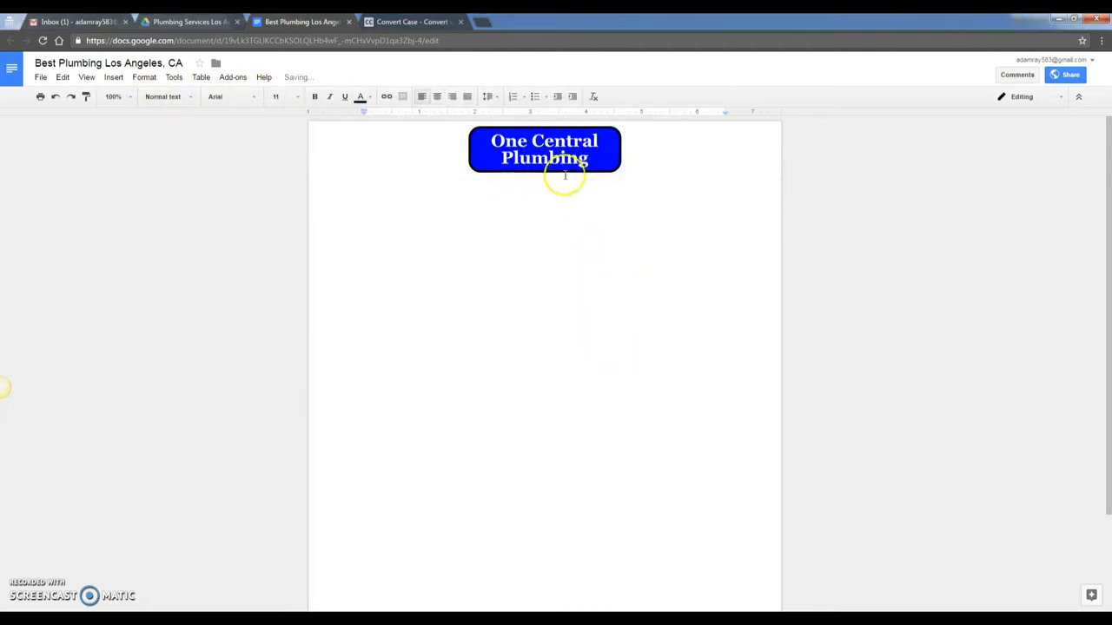
{"action": "left_click", "coordinate": [547, 148]}
{"action": "left_click", "coordinate": [561, 263]}
{"action": "left_click", "coordinate": [532, 161]}
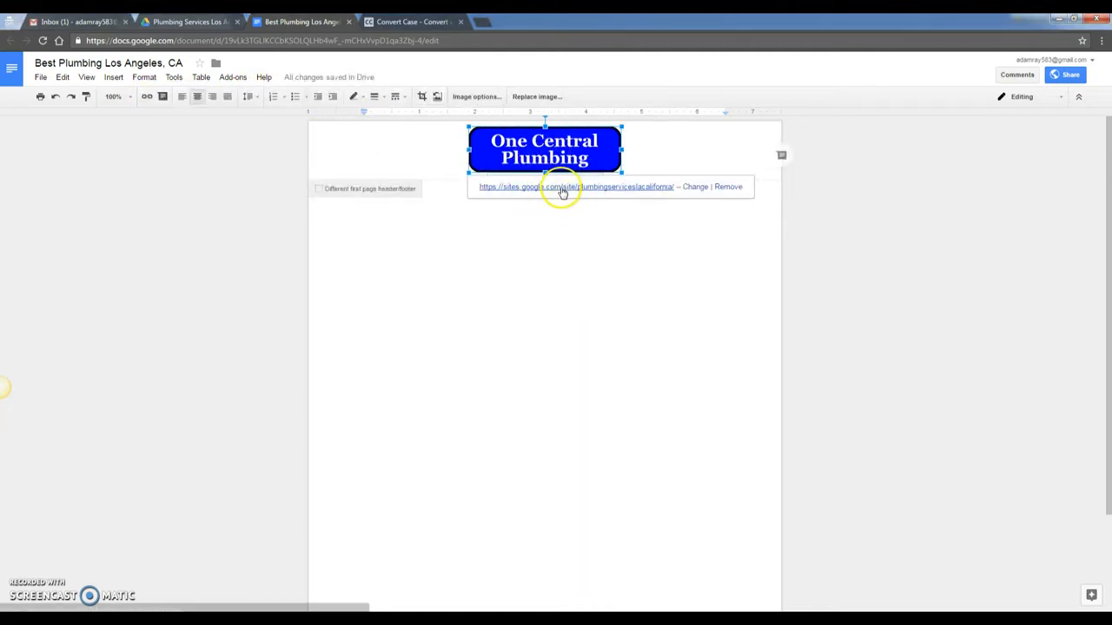
- Add the site address under the logo as a hyperlink in Georgia font
{"action": "left_click", "coordinate": [656, 163]}
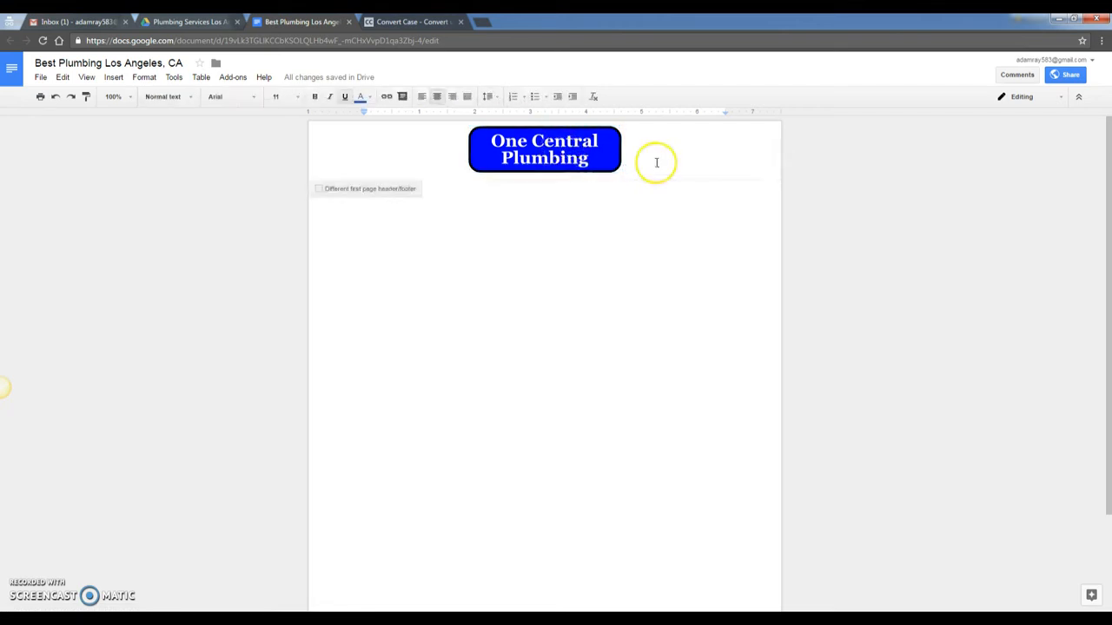
{"action": "key", "text": "Return"}
{"action": "key", "text": "ctrl+v"}
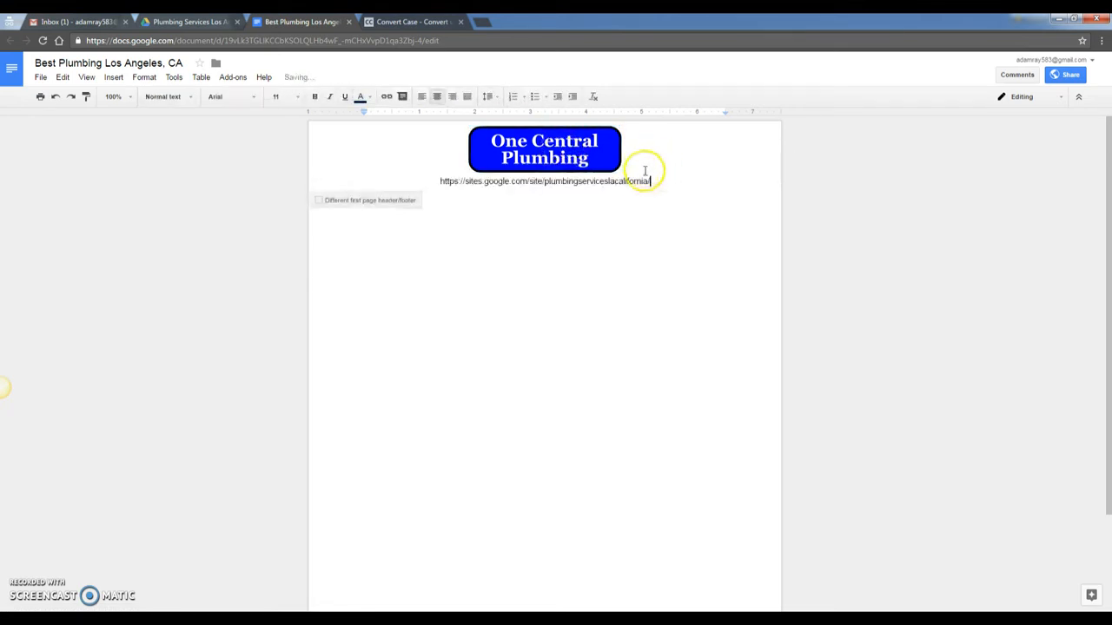
{"action": "left_click_drag", "start_coordinate": [668, 182], "coordinate": [429, 181]}
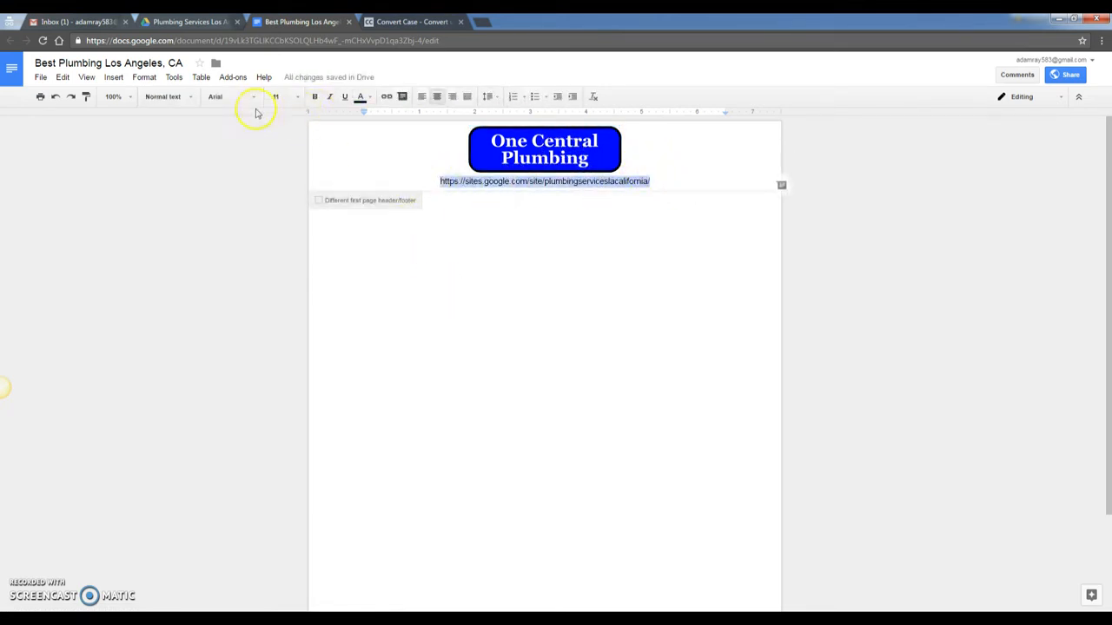
{"action": "left_click", "coordinate": [386, 96]}
{"action": "left_click", "coordinate": [665, 179]}
{"action": "left_click_drag", "start_coordinate": [664, 179], "coordinate": [385, 179]}
{"action": "left_click", "coordinate": [229, 97]}
{"action": "left_click", "coordinate": [243, 118]}
{"action": "left_click", "coordinate": [567, 266]}
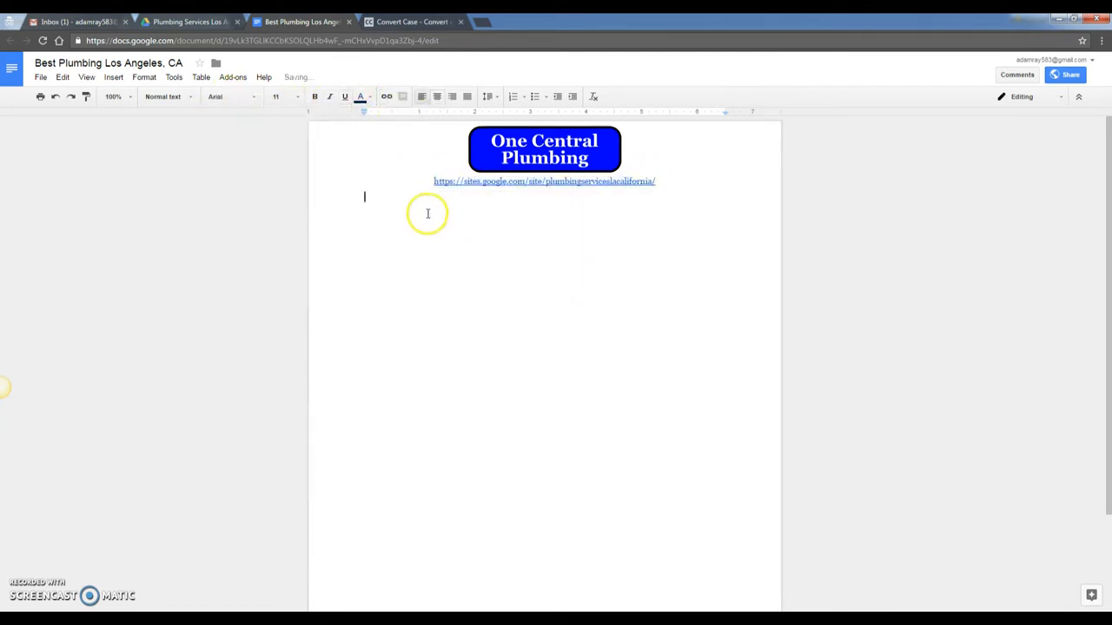
- Copy the 6 Tips for Hiring a Plumber article from Word into the Google Doc
{"action": "left_click", "coordinate": [306, 620]}
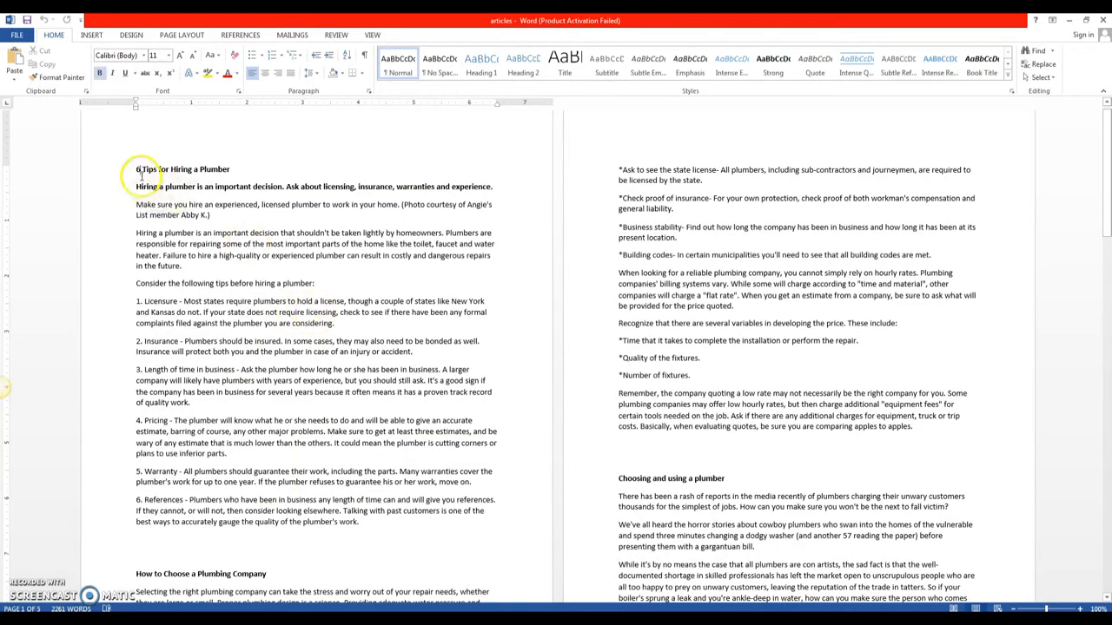
{"action": "left_click_drag", "start_coordinate": [136, 169], "coordinate": [427, 522]}
{"action": "key", "text": "ctrl+c"}
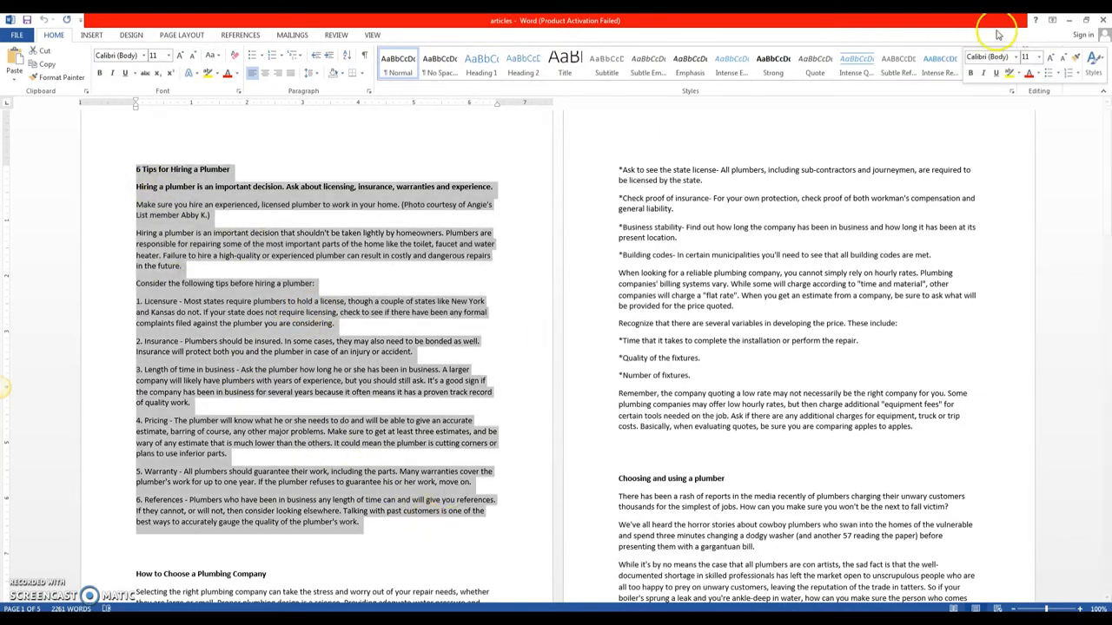
{"action": "left_click", "coordinate": [1069, 19]}
{"action": "key", "text": "ctrl+v"}
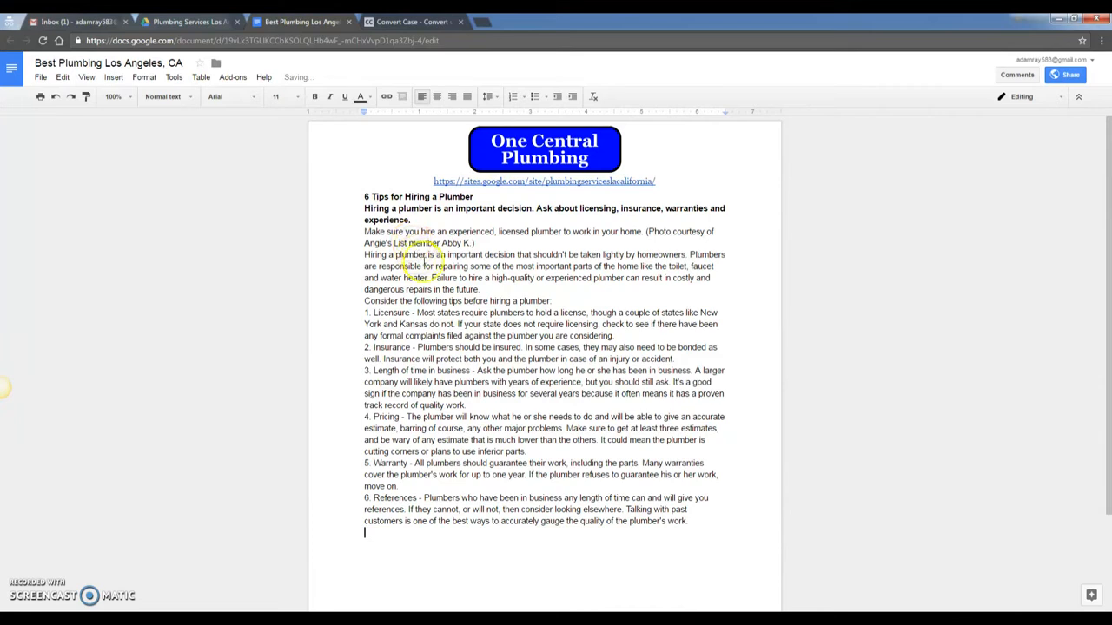
- Add blank lines around the intro and article title, and delete the photo credit
{"action": "left_click", "coordinate": [431, 220]}
{"action": "key", "text": "Return"}
{"action": "left_click", "coordinate": [363, 198]}
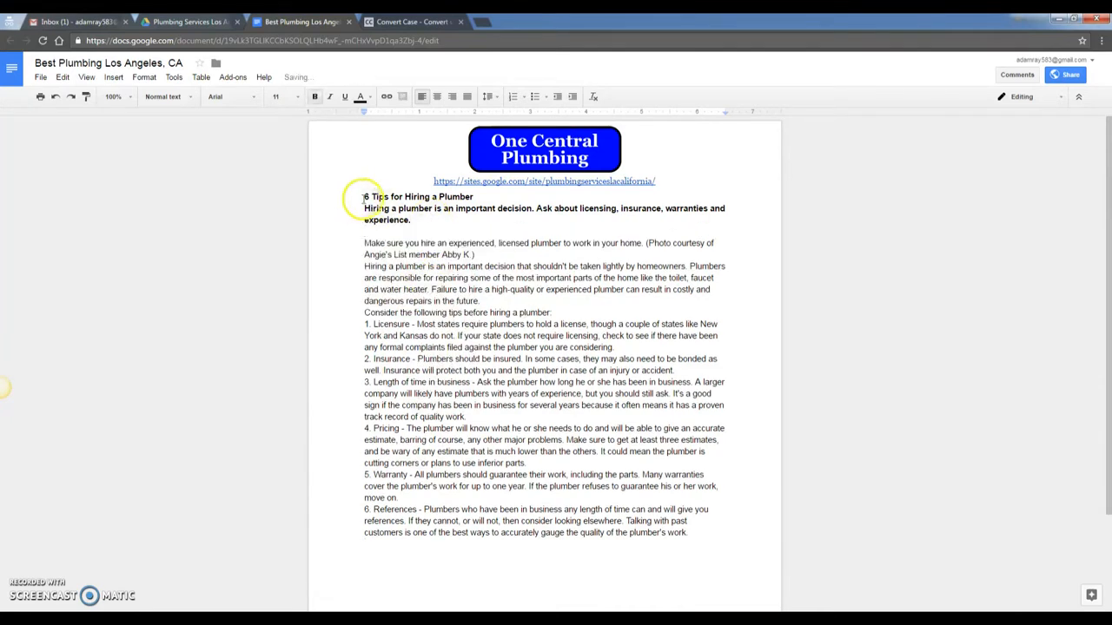
{"action": "key", "text": "Return"}
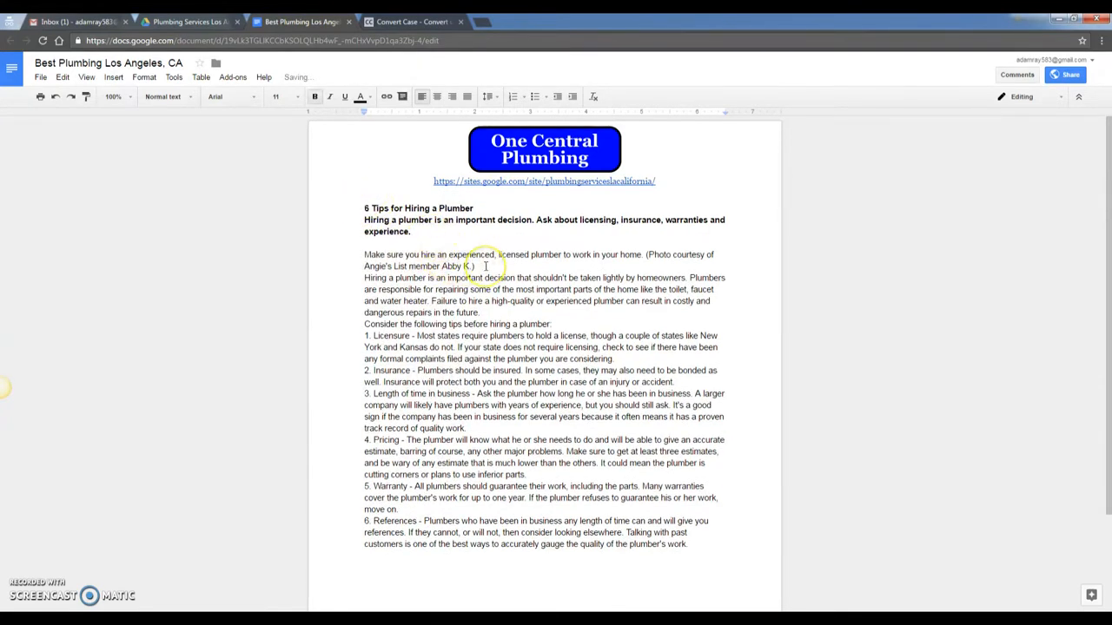
{"action": "left_click_drag", "start_coordinate": [646, 254], "coordinate": [655, 268]}
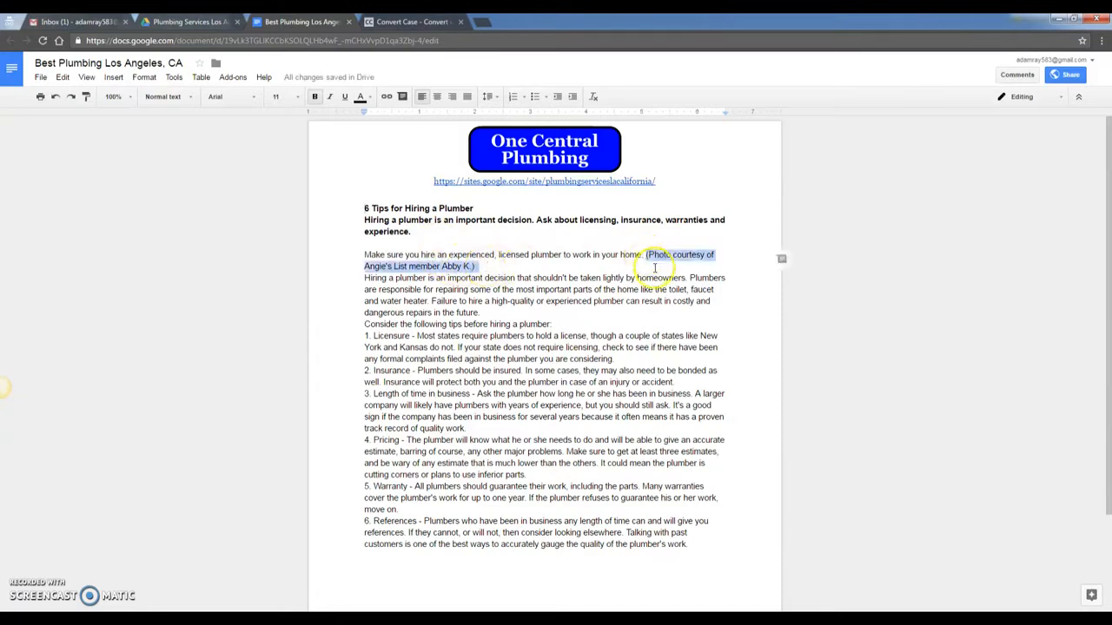
{"action": "key", "text": "BackSpace"}
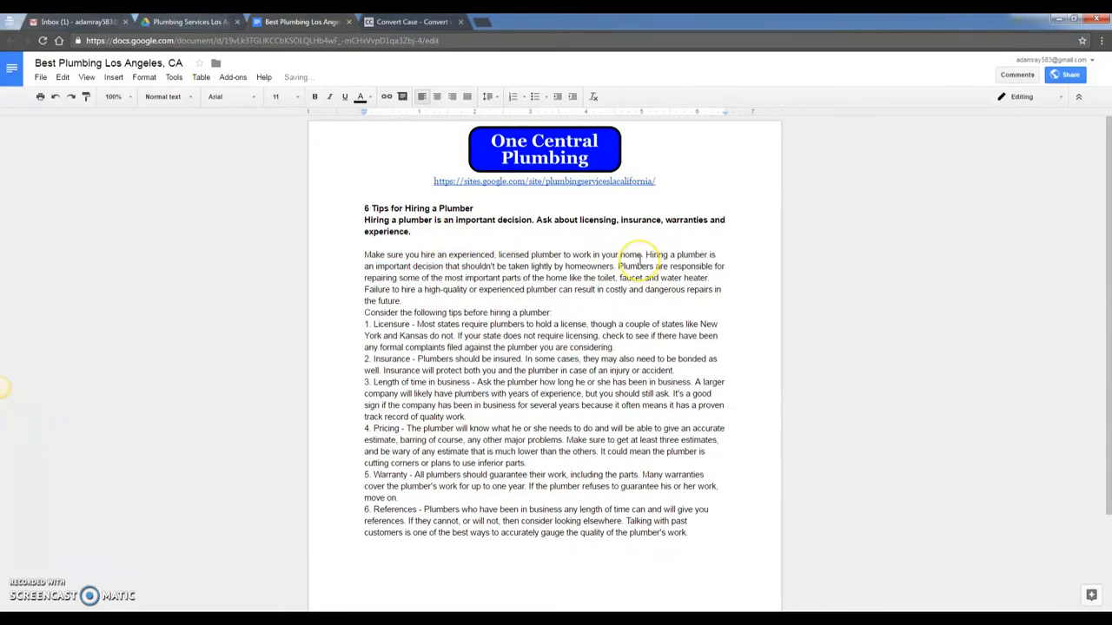
{"action": "key", "text": "Return"}
{"action": "key", "text": "Return"}
{"action": "key", "text": "Return"}
{"action": "key", "text": "Return"}
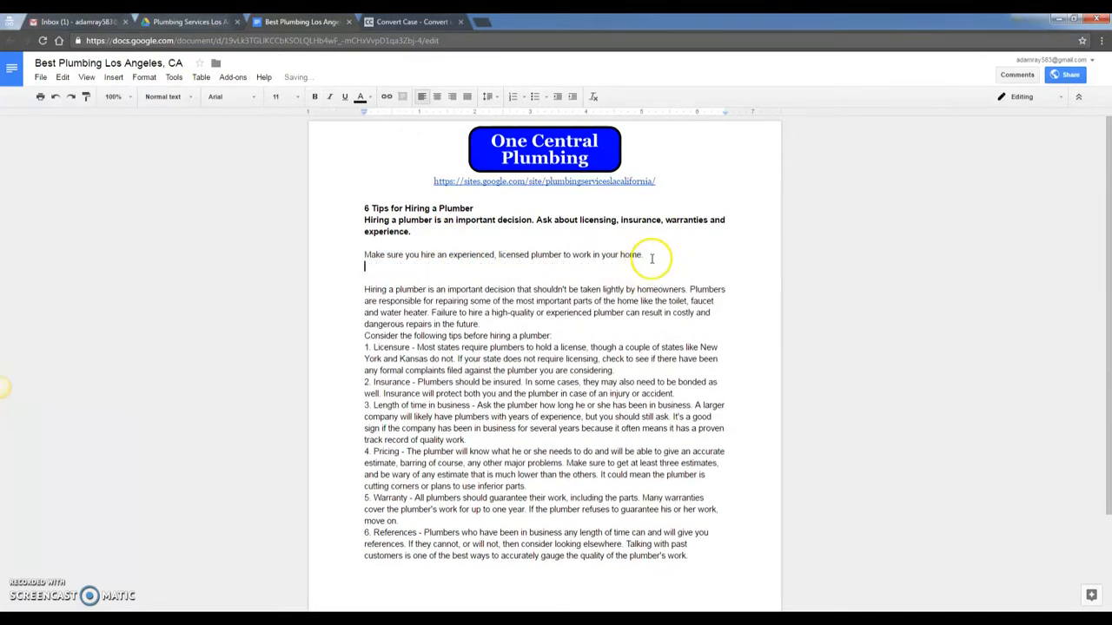
- Insert the plumber-at-sink photo from Drive and enlarge it to the text width
{"action": "left_click", "coordinate": [121, 78]}
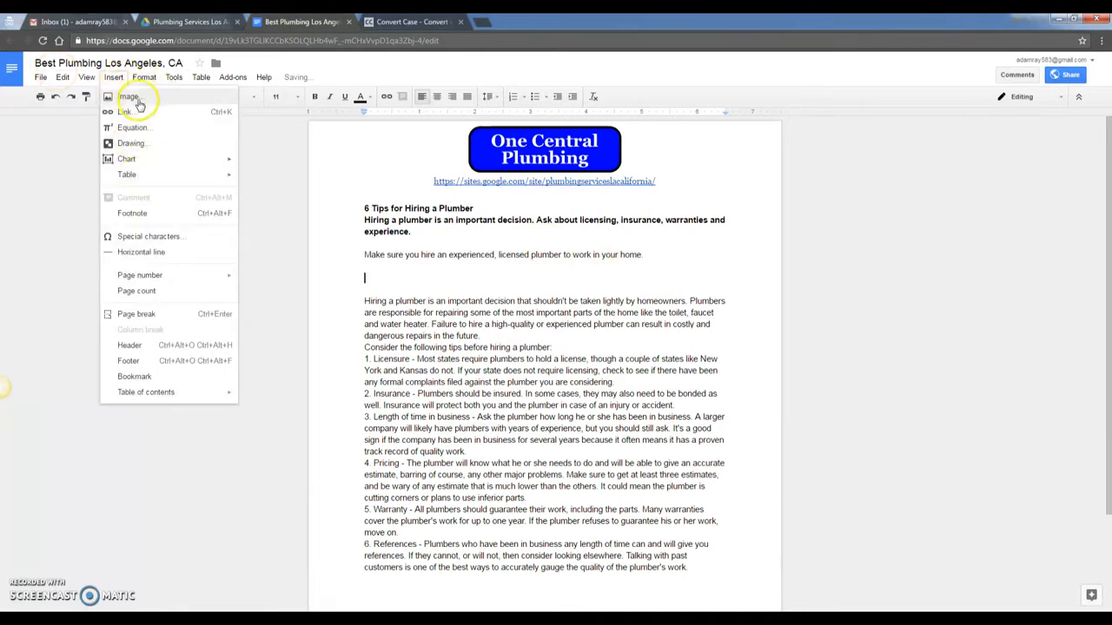
{"action": "left_click", "coordinate": [132, 98]}
{"action": "left_click", "coordinate": [316, 335]}
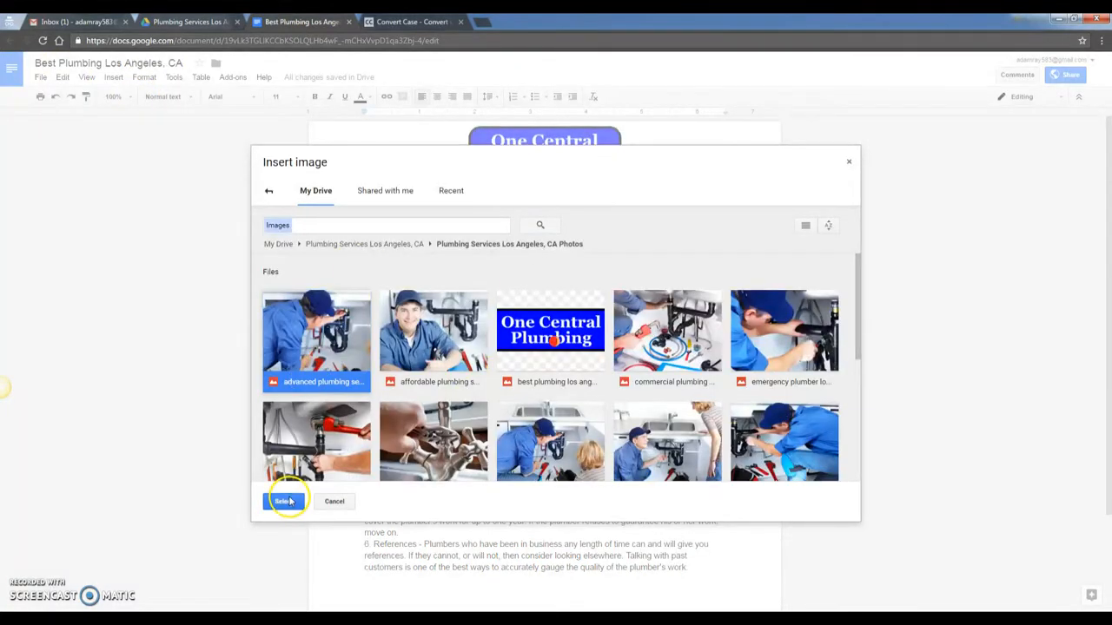
{"action": "left_click", "coordinate": [283, 501]}
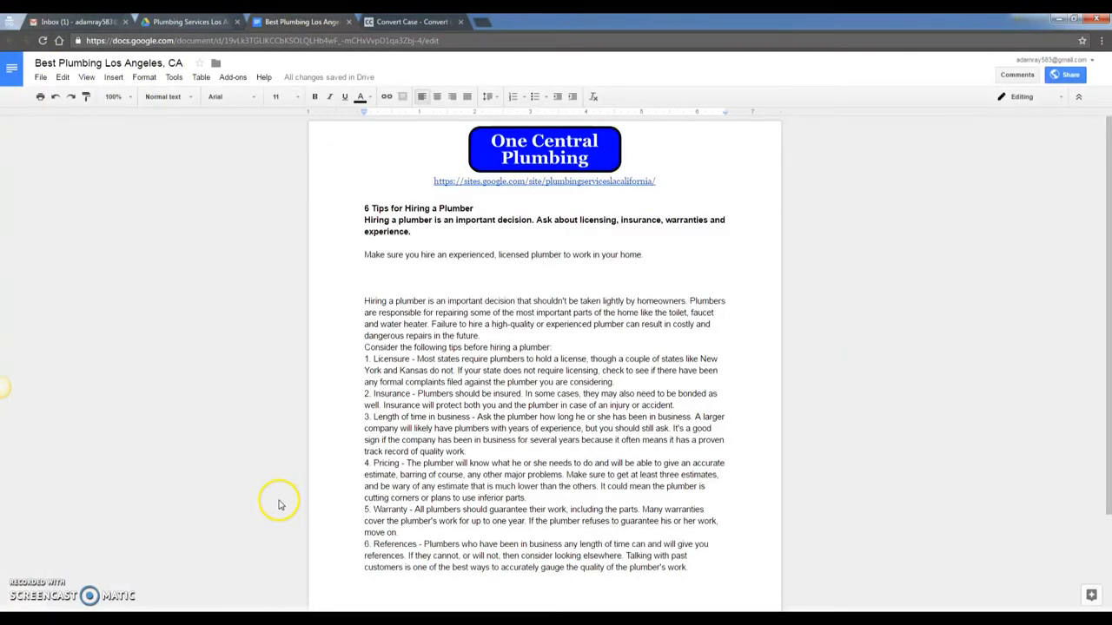
{"action": "left_click", "coordinate": [626, 356]}
{"action": "left_click_drag", "start_coordinate": [689, 431], "coordinate": [730, 448]}
{"action": "left_click", "coordinate": [577, 576]}
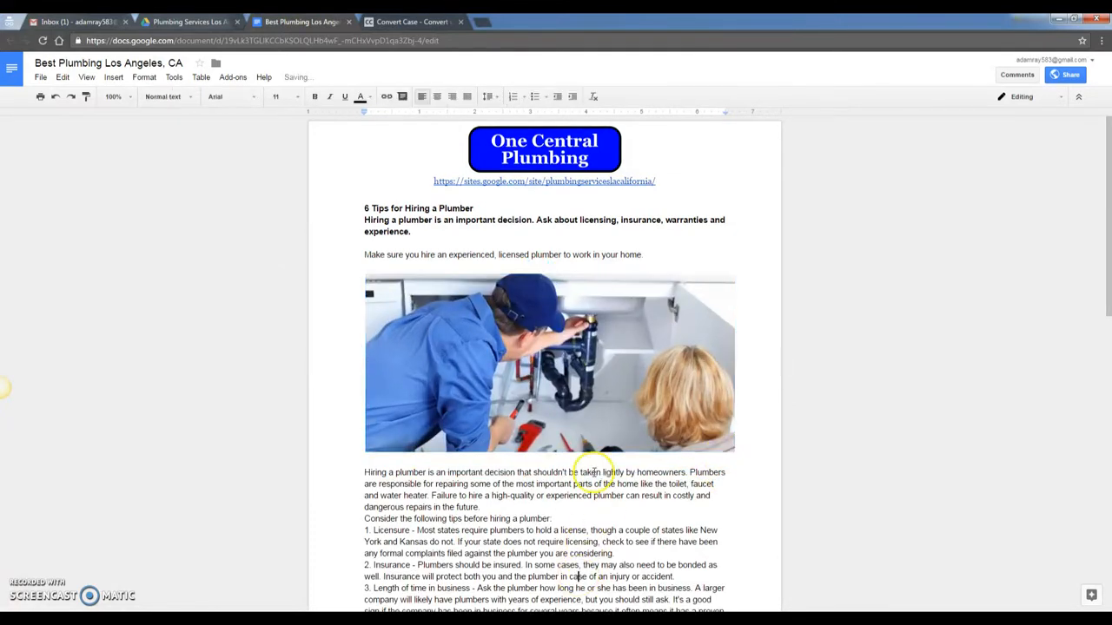
- Select the plumber photo and bring the Logins notes forward
{"action": "left_click", "coordinate": [549, 382]}
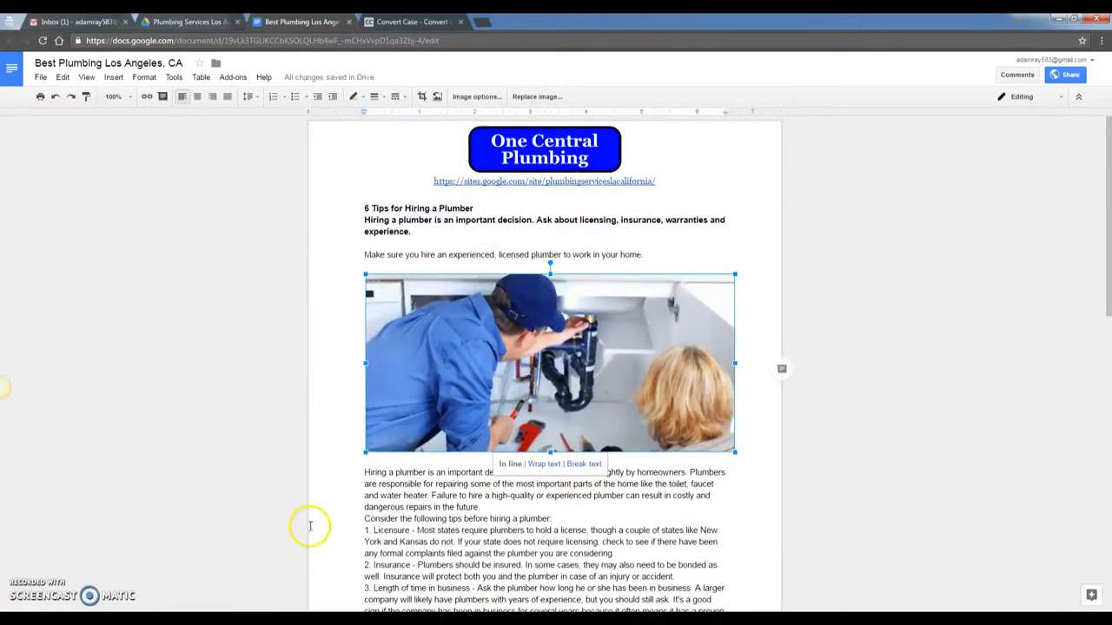
{"action": "mouse_move", "coordinate": [299, 619]}
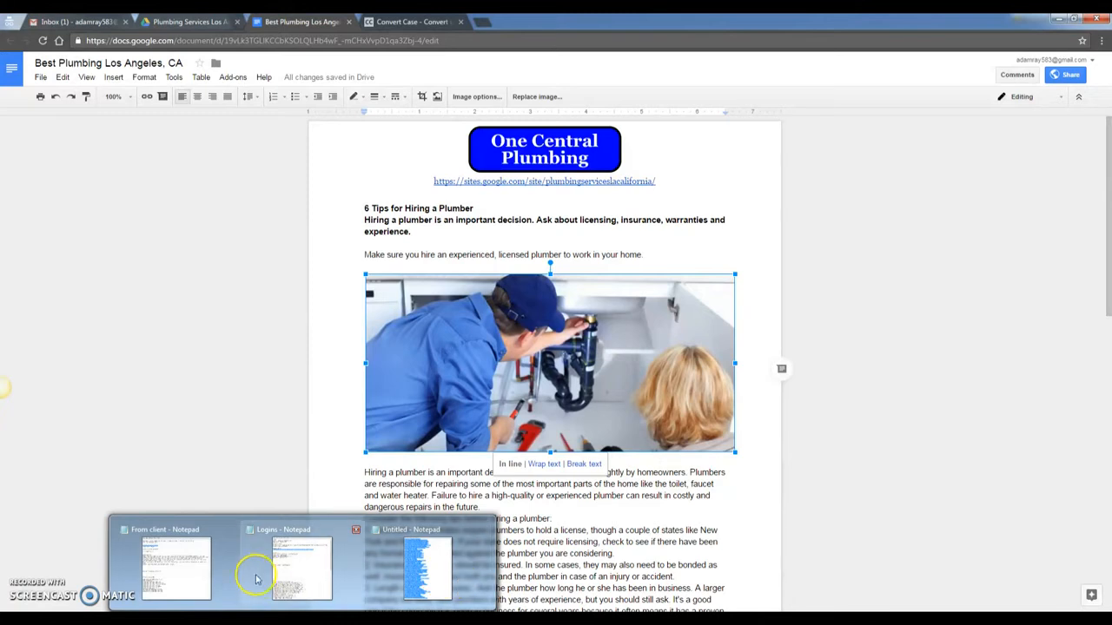
{"action": "left_click", "coordinate": [319, 573]}
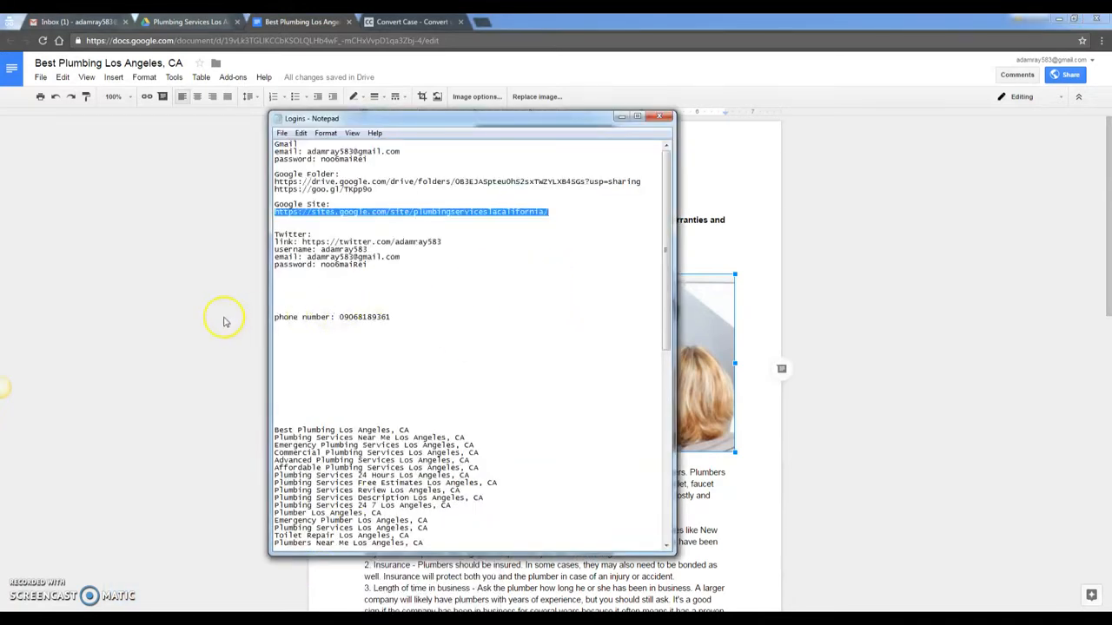
- Link the plumber photo to the Google Site address
{"action": "left_click", "coordinate": [190, 311]}
{"action": "left_click", "coordinate": [147, 97]}
{"action": "type", "text": "https://sites.google.com/site/plumbingserviceslacalifornia/"}
{"action": "left_click", "coordinate": [561, 471]}
{"action": "left_click", "coordinate": [560, 539]}
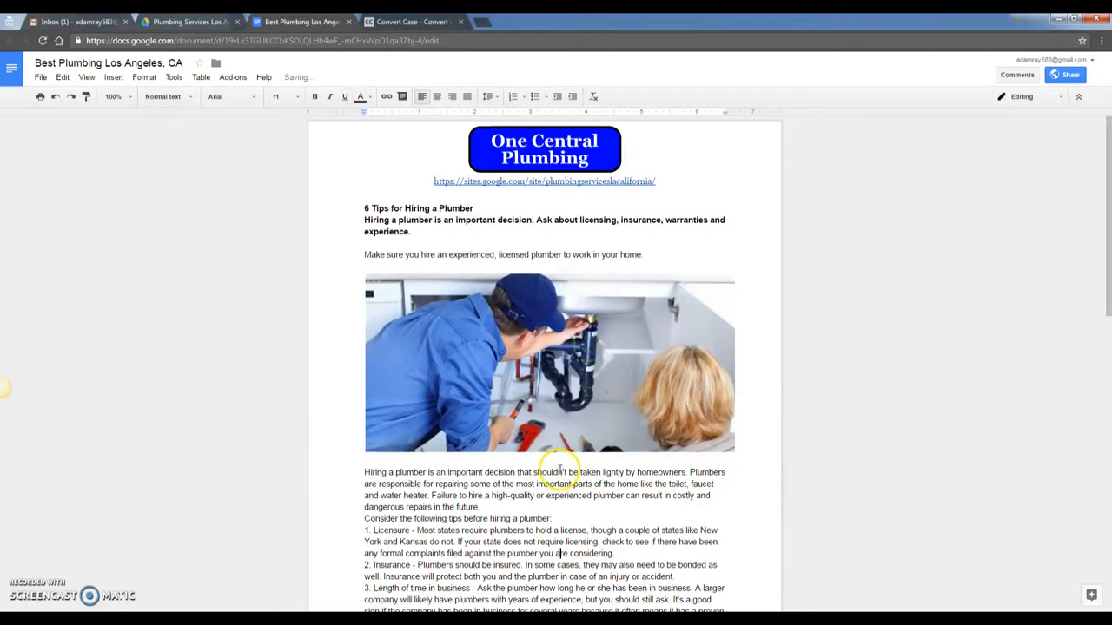
- Insert blank lines after 'move on' and after 'quality work.'
{"action": "scroll", "coordinate": [556, 486], "scroll_direction": "down", "scroll_amount": 5}
{"action": "scroll", "coordinate": [554, 461], "scroll_direction": "down", "scroll_amount": 3}
{"action": "scroll", "coordinate": [555, 454], "scroll_direction": "up", "scroll_amount": 3}
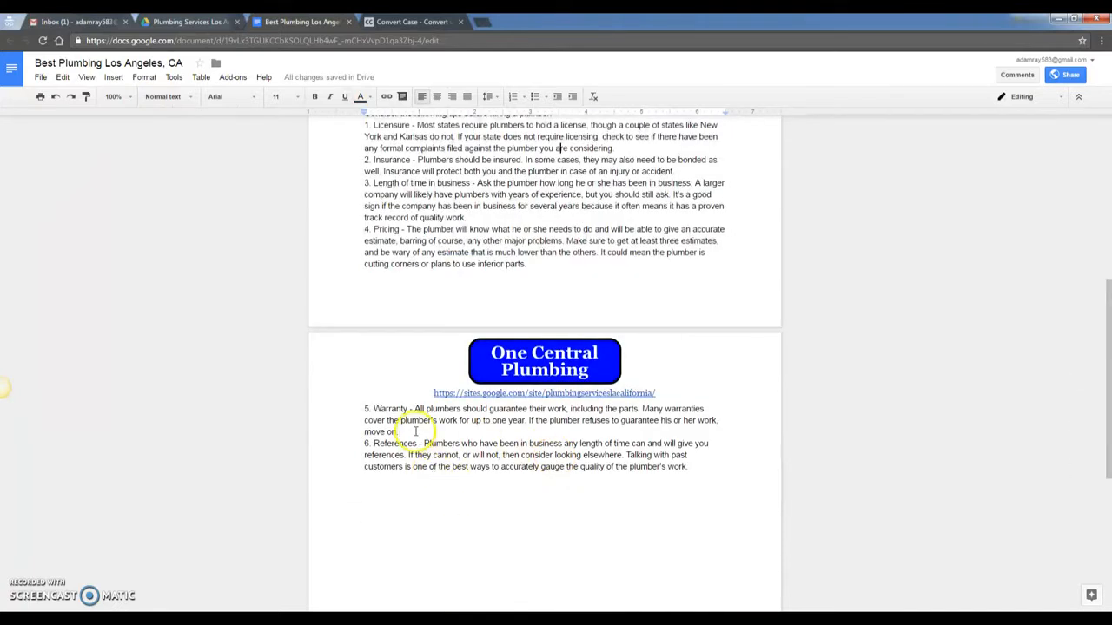
{"action": "key", "text": "Return"}
{"action": "scroll", "coordinate": [489, 355], "scroll_direction": "up", "scroll_amount": 2}
{"action": "left_click", "coordinate": [472, 390]}
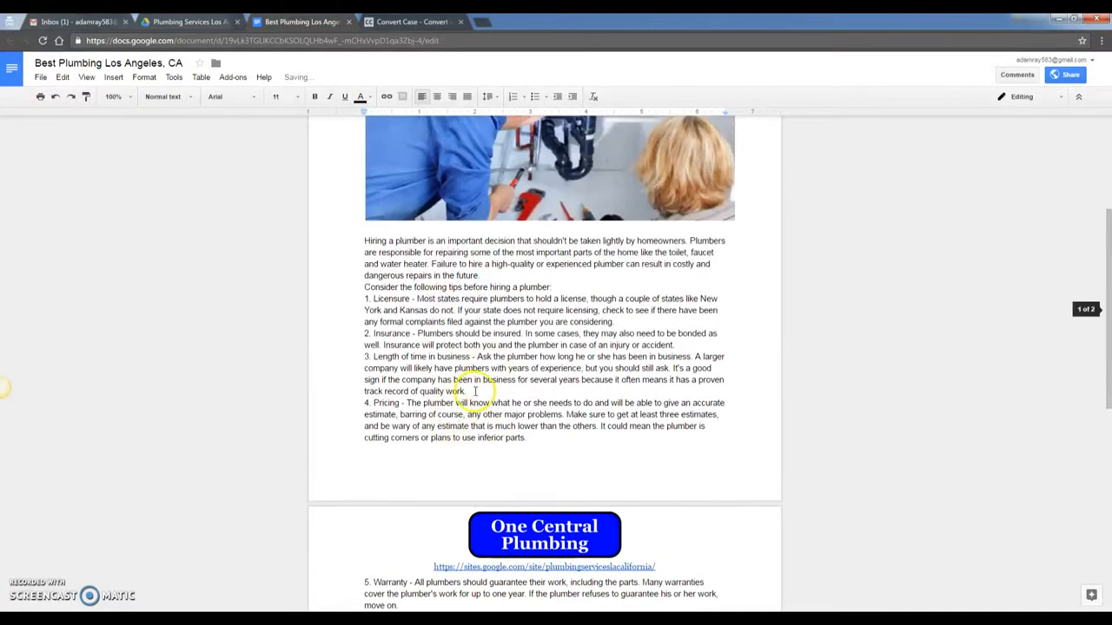
{"action": "key", "text": "Return"}
- Insert blank lines after item 1 and before and after the tips introduction
{"action": "left_click", "coordinate": [619, 322]}
{"action": "key", "text": "Return"}
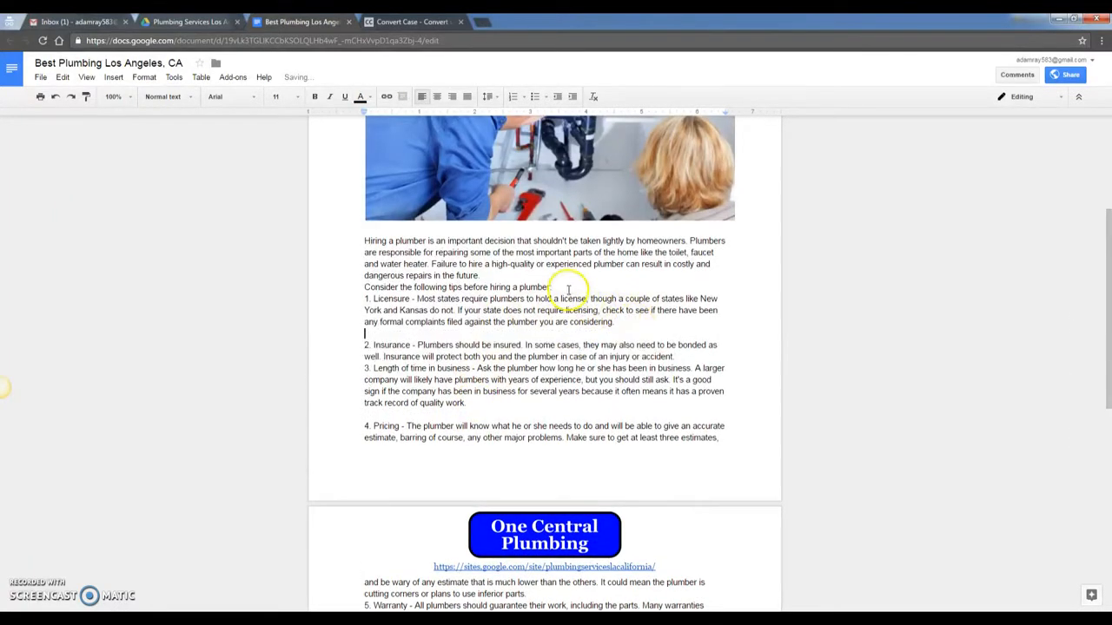
{"action": "left_click", "coordinate": [508, 277]}
{"action": "key", "text": "Return"}
{"action": "left_click", "coordinate": [561, 299]}
{"action": "key", "text": "Return"}
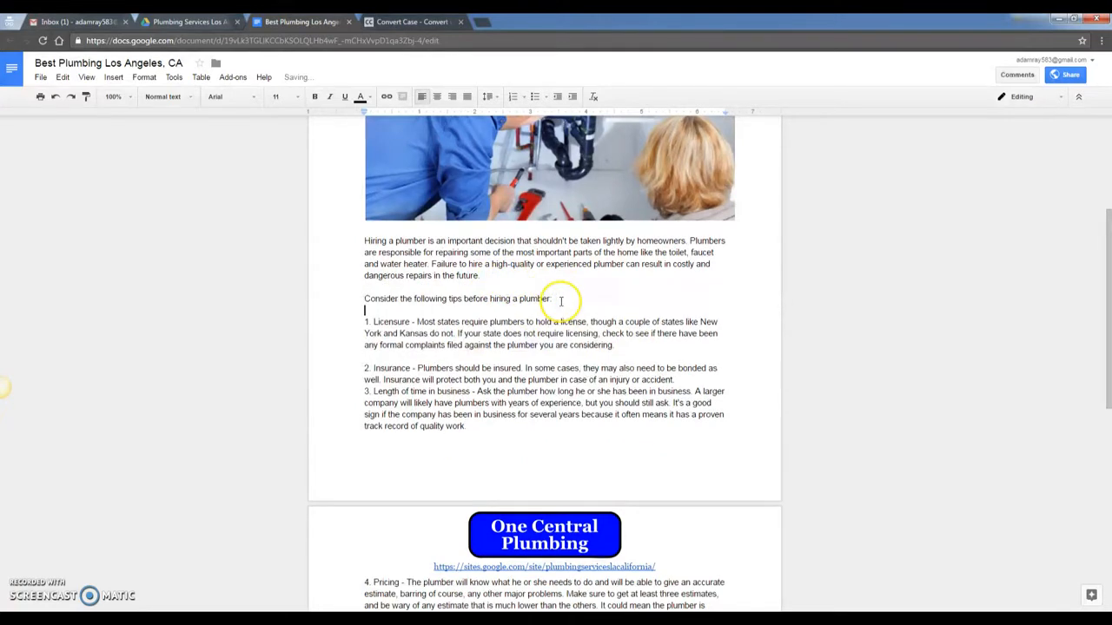
{"action": "scroll", "coordinate": [556, 348], "scroll_direction": "up", "scroll_amount": 2}
{"action": "scroll", "coordinate": [599, 365], "scroll_direction": "down", "scroll_amount": 3}
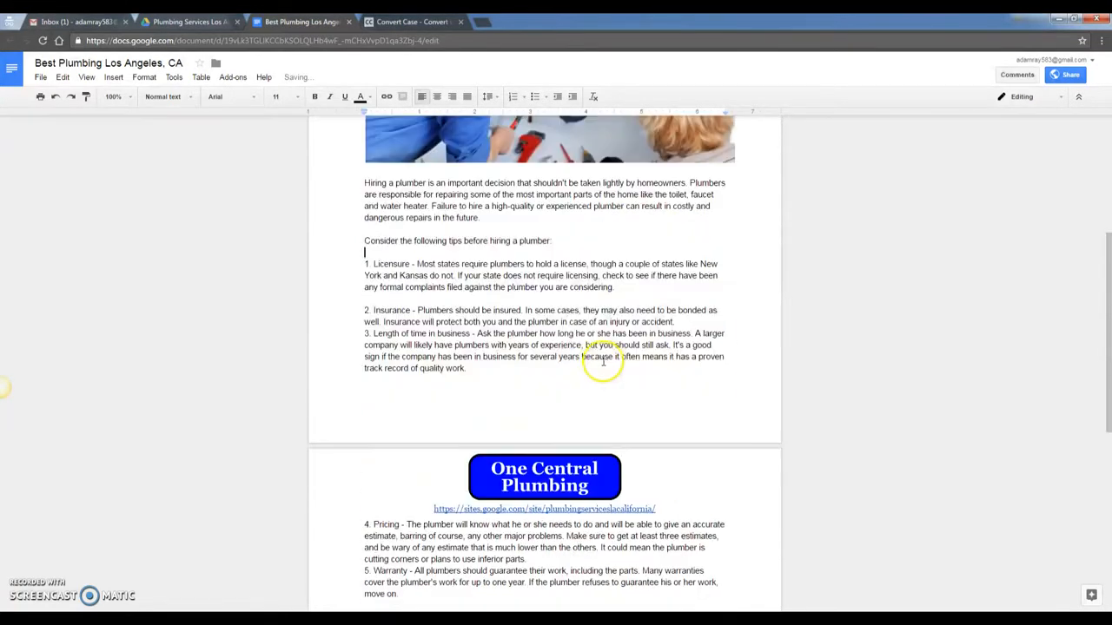
{"action": "scroll", "coordinate": [582, 351], "scroll_direction": "down", "scroll_amount": 4}
{"action": "scroll", "coordinate": [578, 350], "scroll_direction": "up", "scroll_amount": 7}
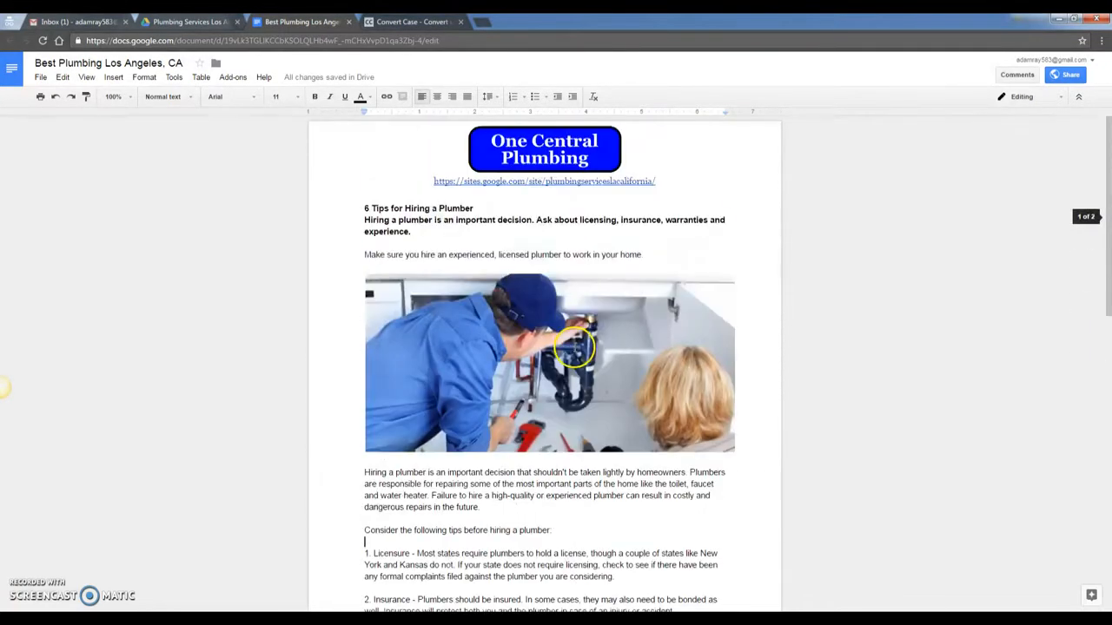
{"action": "scroll", "coordinate": [573, 347], "scroll_direction": "down", "scroll_amount": 3}
{"action": "scroll", "coordinate": [573, 347], "scroll_direction": "up", "scroll_amount": 4}
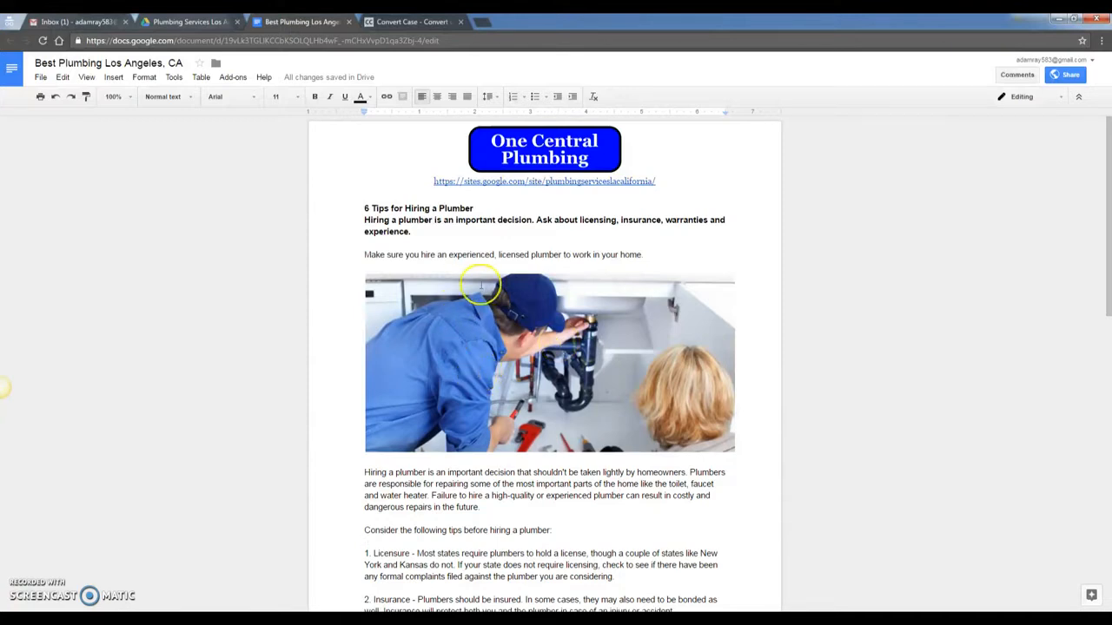
{"action": "left_click", "coordinate": [547, 326]}
{"action": "left_click", "coordinate": [451, 255]}
{"action": "key", "text": "alt+Tab"}
{"action": "scroll", "coordinate": [744, 339], "scroll_direction": "down", "scroll_amount": 4}
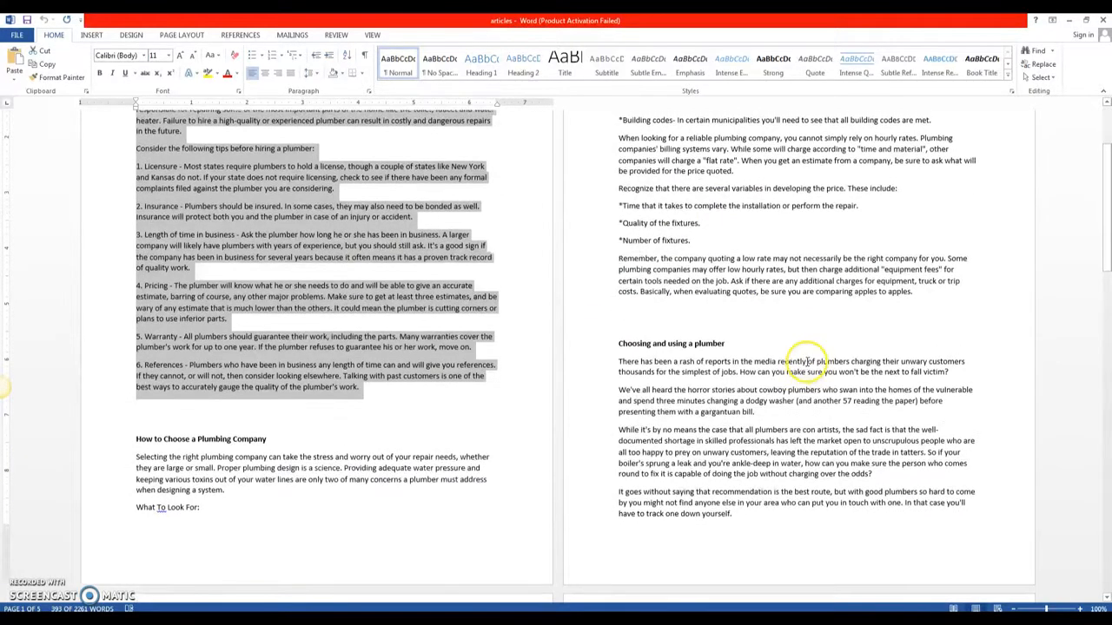
{"action": "scroll", "coordinate": [799, 367], "scroll_direction": "down", "scroll_amount": 7}
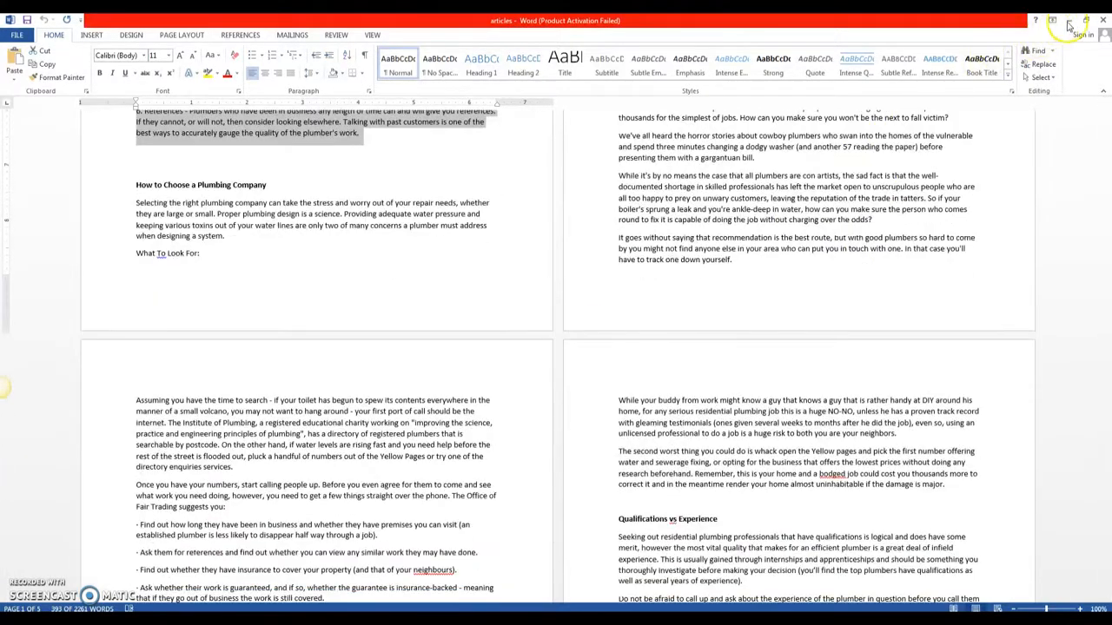
{"action": "left_click", "coordinate": [1068, 19]}
{"action": "left_click", "coordinate": [551, 389]}
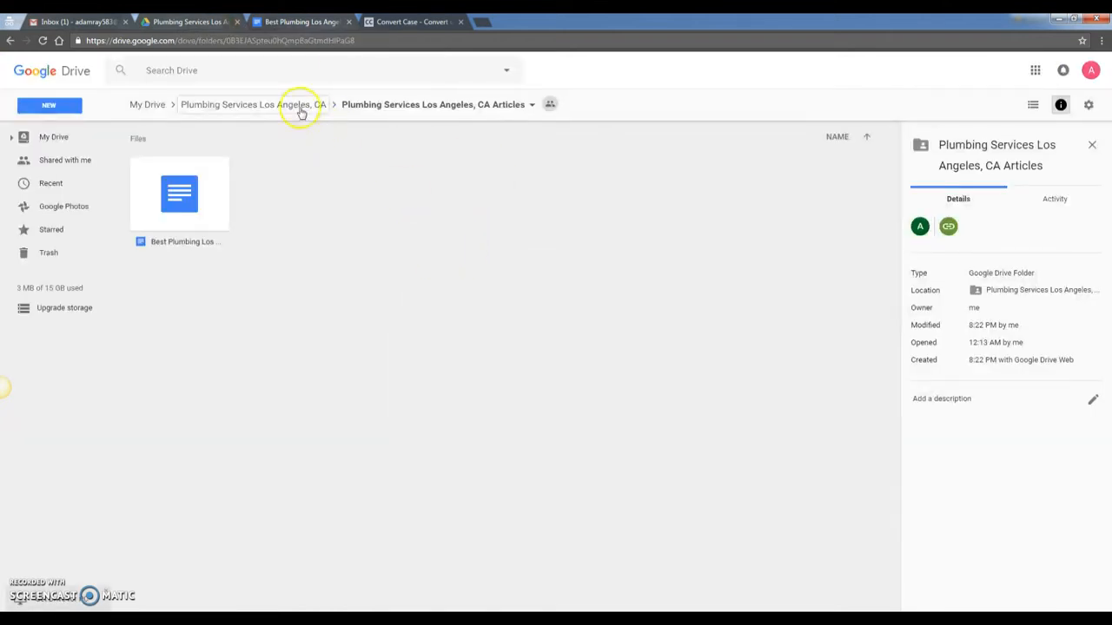
- Open the Plumbing Services Los Angeles, CA Photos folder, then return to the document tab
{"action": "left_click", "coordinate": [298, 108]}
{"action": "double_click", "coordinate": [426, 174]}
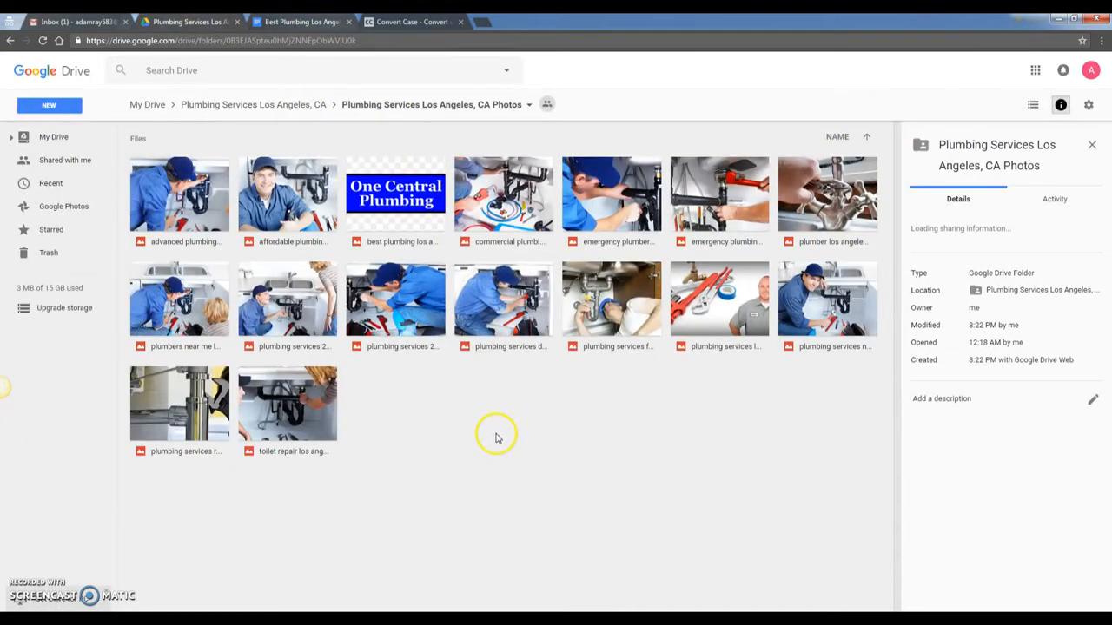
{"action": "left_click", "coordinate": [408, 21]}
{"action": "left_click", "coordinate": [300, 21]}
{"action": "left_click", "coordinate": [227, 22]}
{"action": "left_click", "coordinate": [300, 21]}
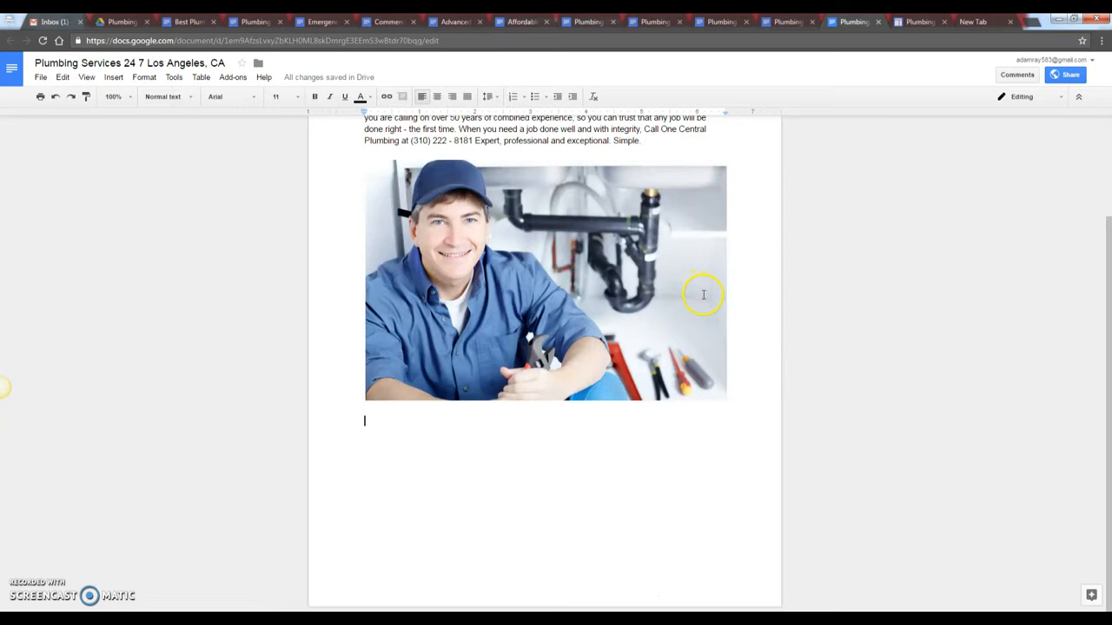
{"action": "scroll", "coordinate": [756, 296], "scroll_direction": "up", "scroll_amount": 3}
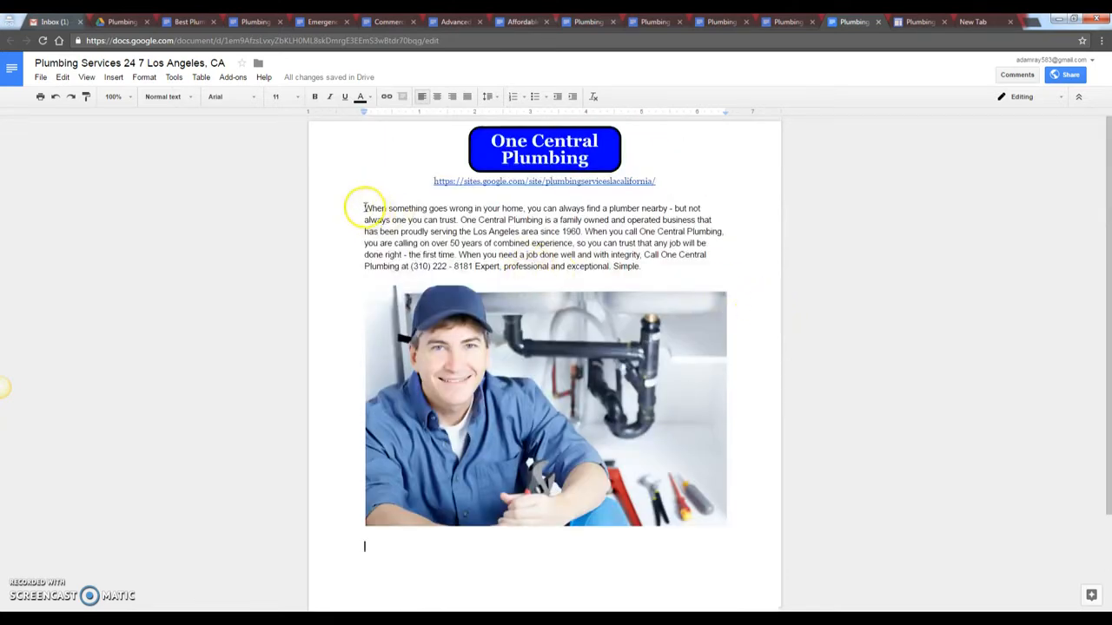
{"action": "left_click_drag", "start_coordinate": [362, 210], "coordinate": [647, 259]}
{"action": "left_click", "coordinate": [643, 266]}
{"action": "scroll", "coordinate": [657, 282], "scroll_direction": "down", "scroll_amount": 3}
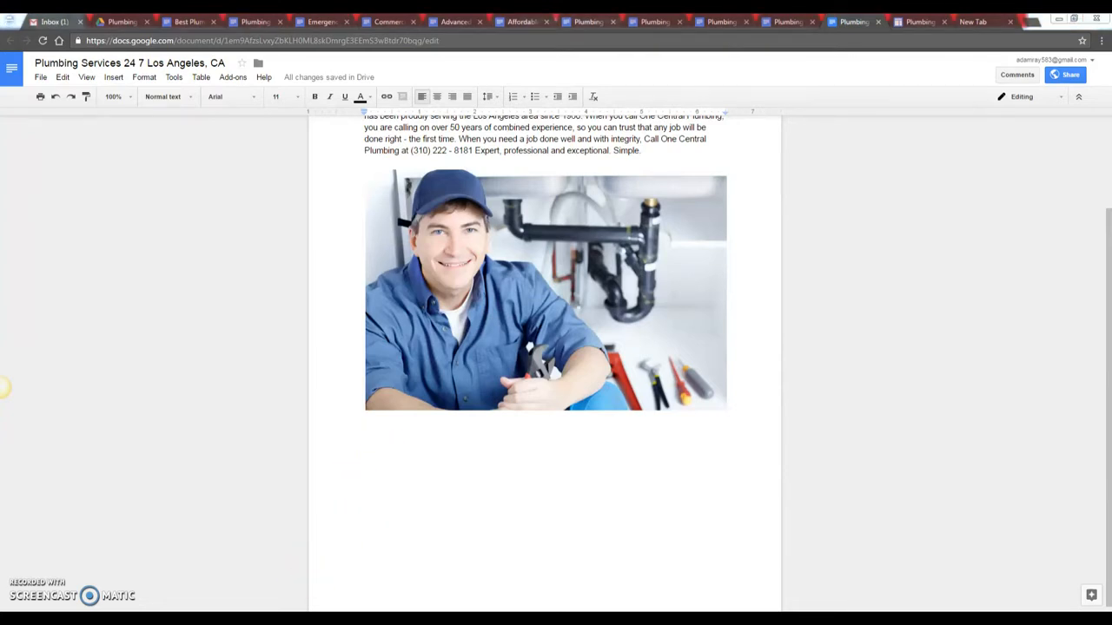
{"action": "left_click", "coordinate": [434, 574]}
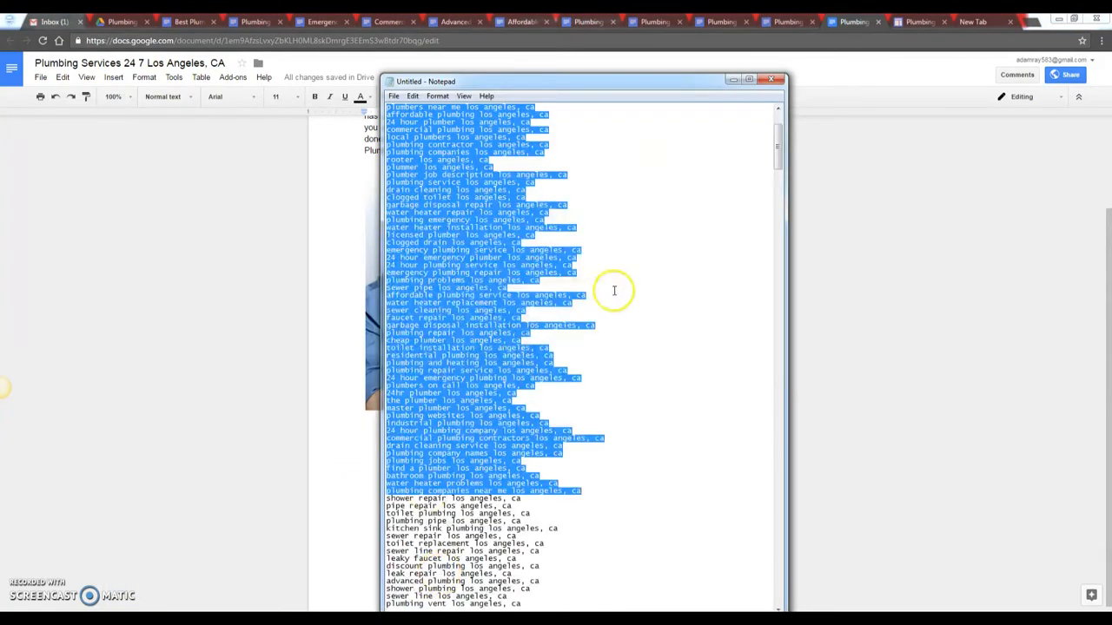
{"action": "left_click", "coordinate": [734, 79]}
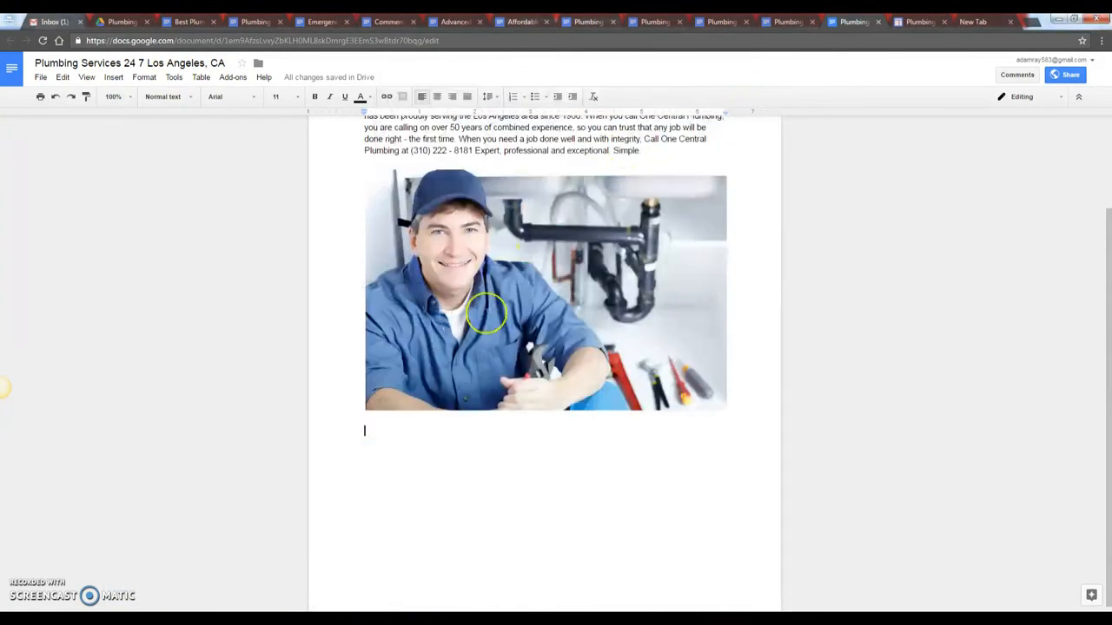
{"action": "left_click", "coordinate": [412, 460]}
{"action": "left_click", "coordinate": [417, 460]}
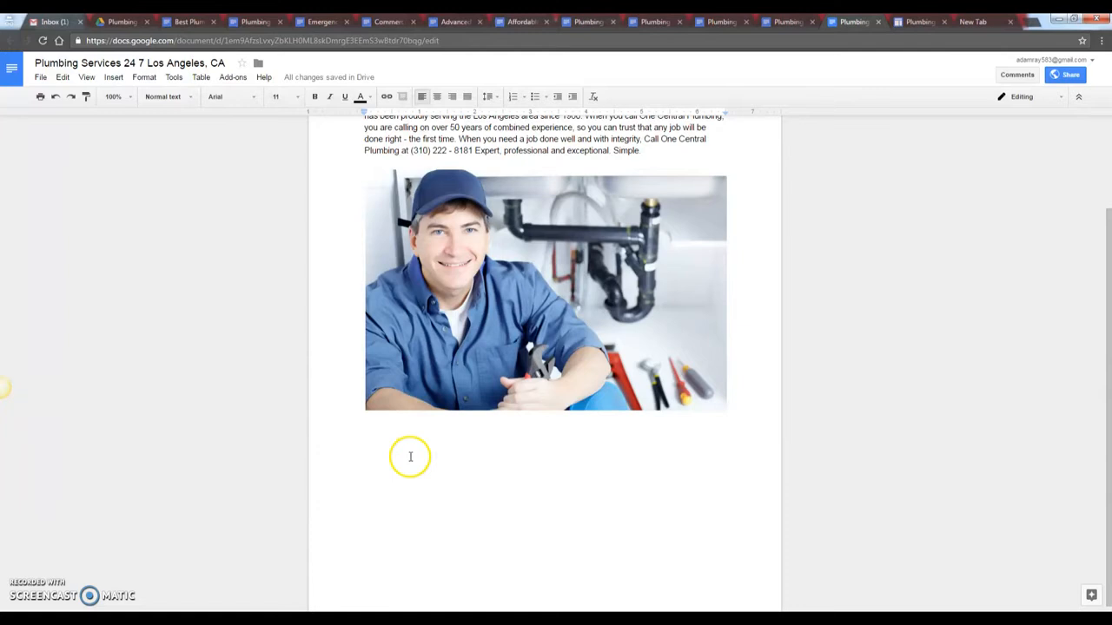
- Create a Google Sheets file in the Plumbing Services Los Angeles, CA folder, then show the From client notes
{"action": "left_click", "coordinate": [122, 21]}
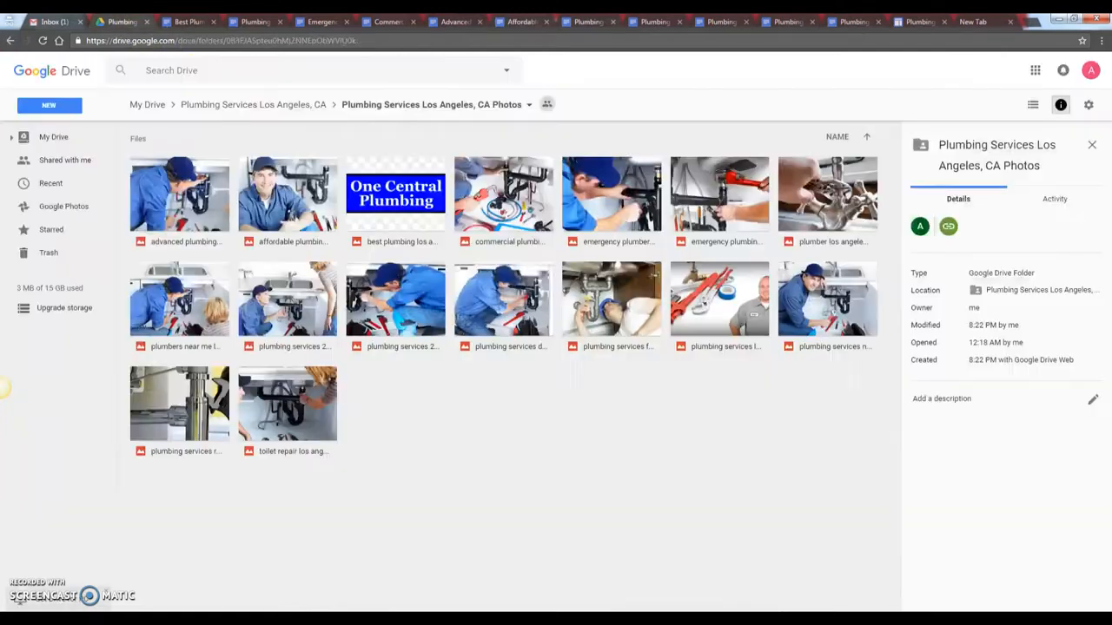
{"action": "left_click", "coordinate": [236, 106]}
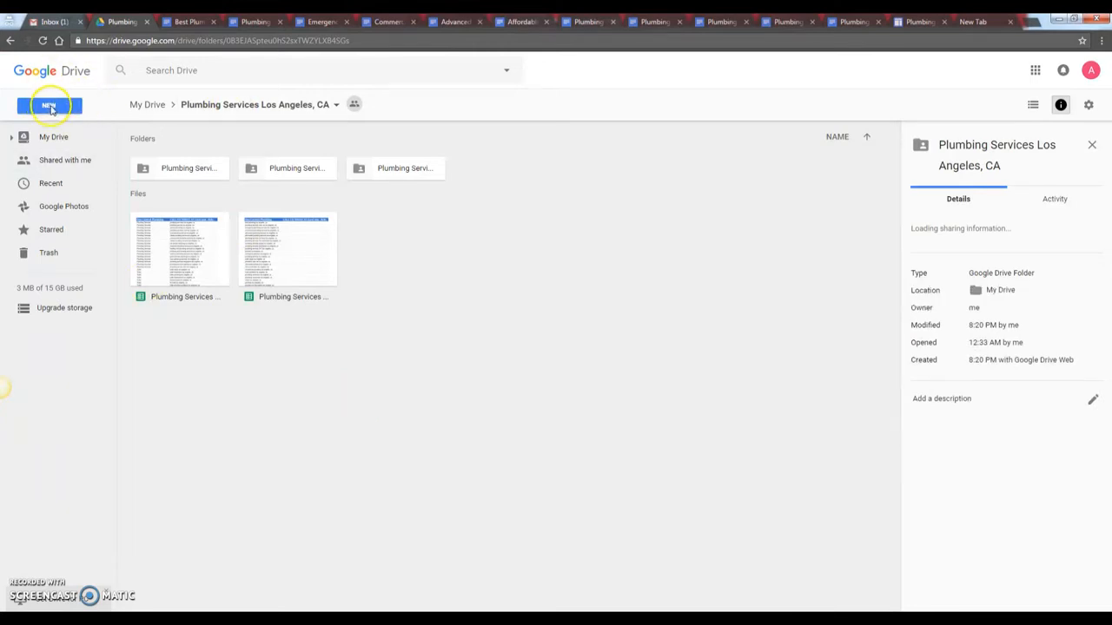
{"action": "left_click", "coordinate": [49, 108]}
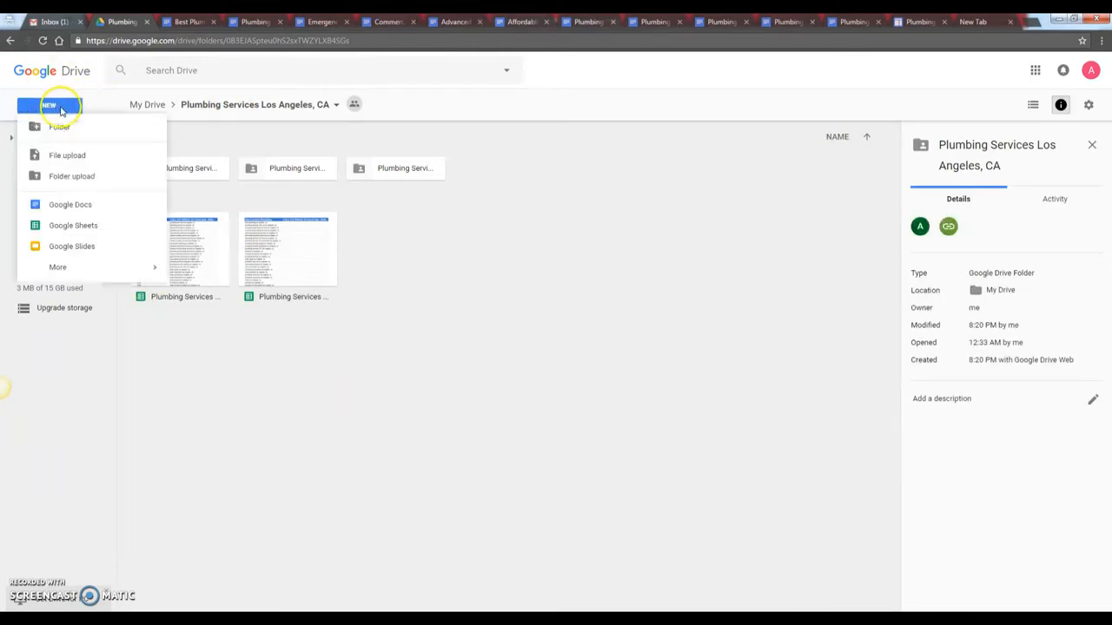
{"action": "left_click", "coordinate": [94, 228]}
{"action": "left_click", "coordinate": [683, 360]}
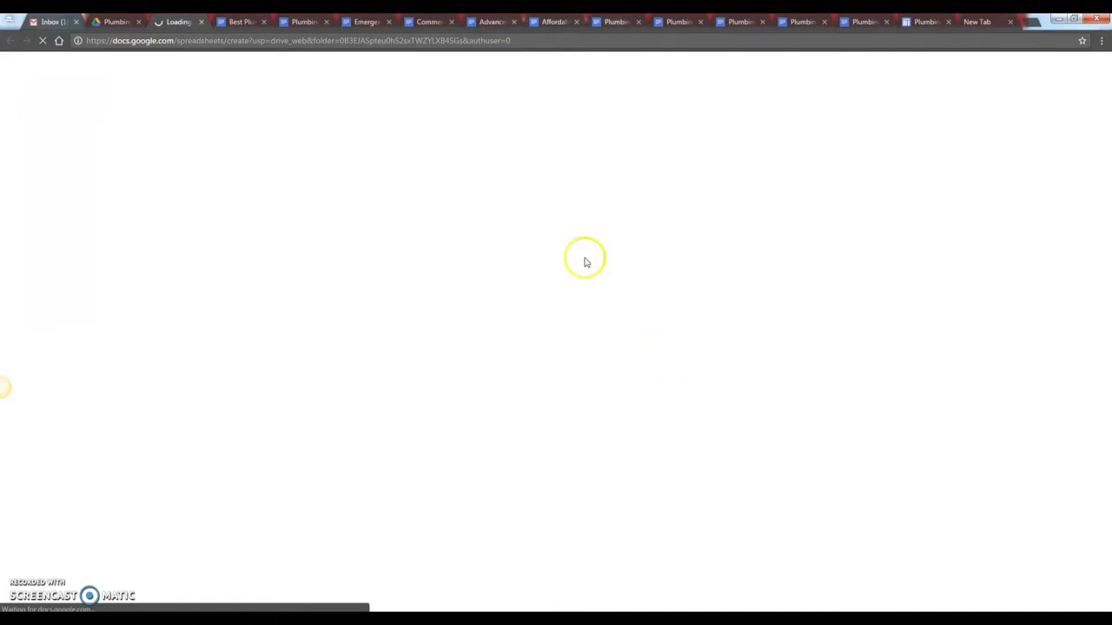
{"action": "left_click", "coordinate": [302, 618]}
{"action": "left_click", "coordinate": [178, 570]}
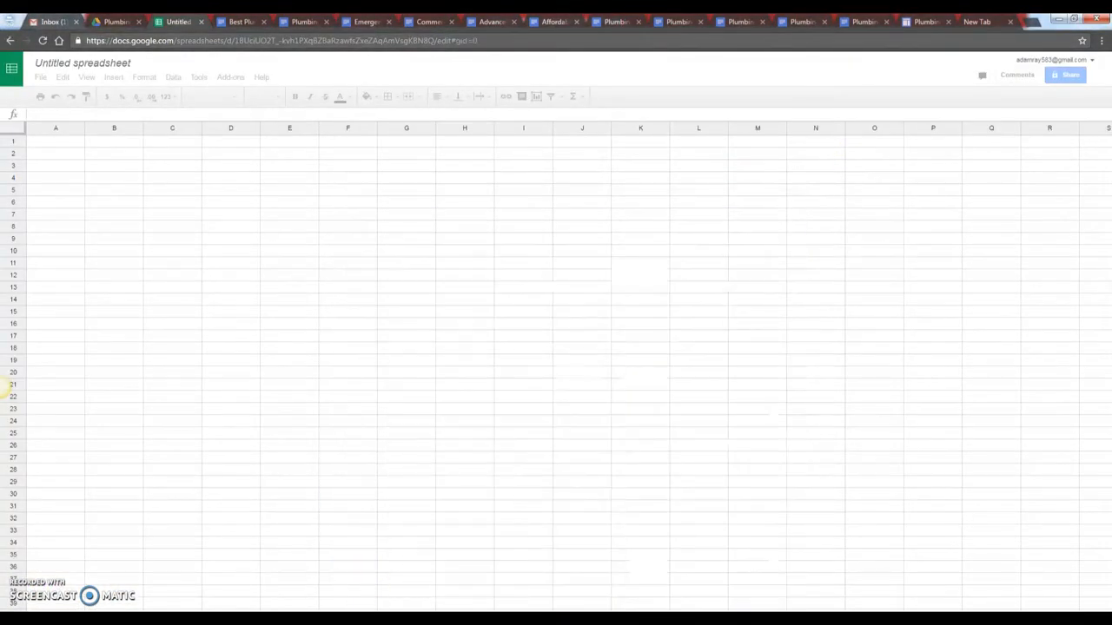
- Name the spreadsheet and its first sheet Best Plumbing Los Angeles, CA
{"action": "left_click", "coordinate": [298, 565]}
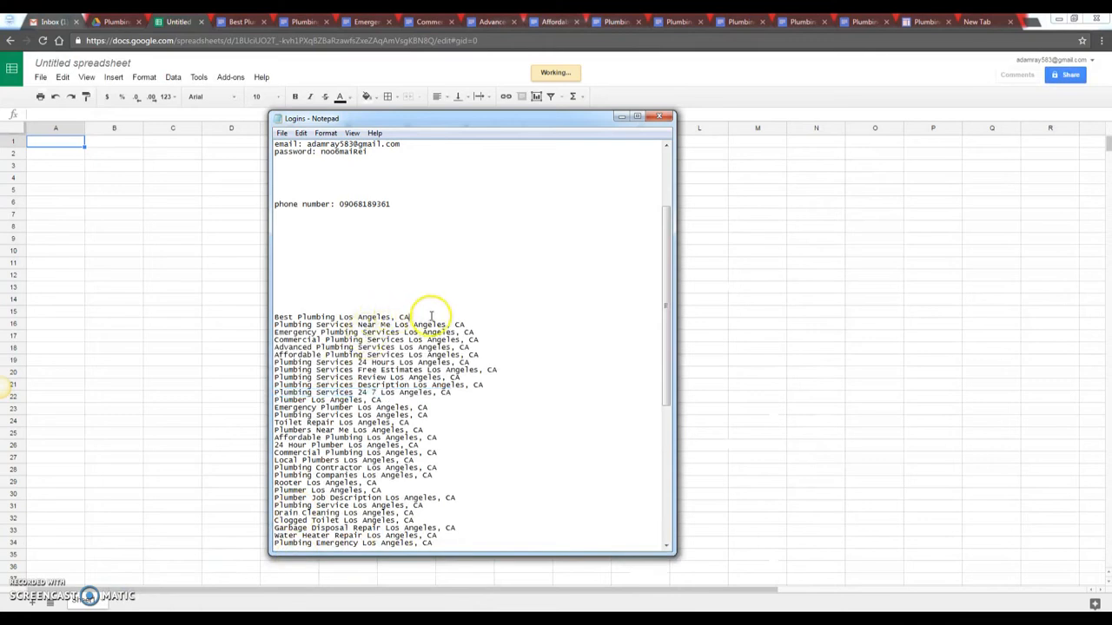
{"action": "left_click_drag", "start_coordinate": [413, 317], "coordinate": [266, 317]}
{"action": "key", "text": "ctrl+c"}
{"action": "left_click", "coordinate": [621, 116]}
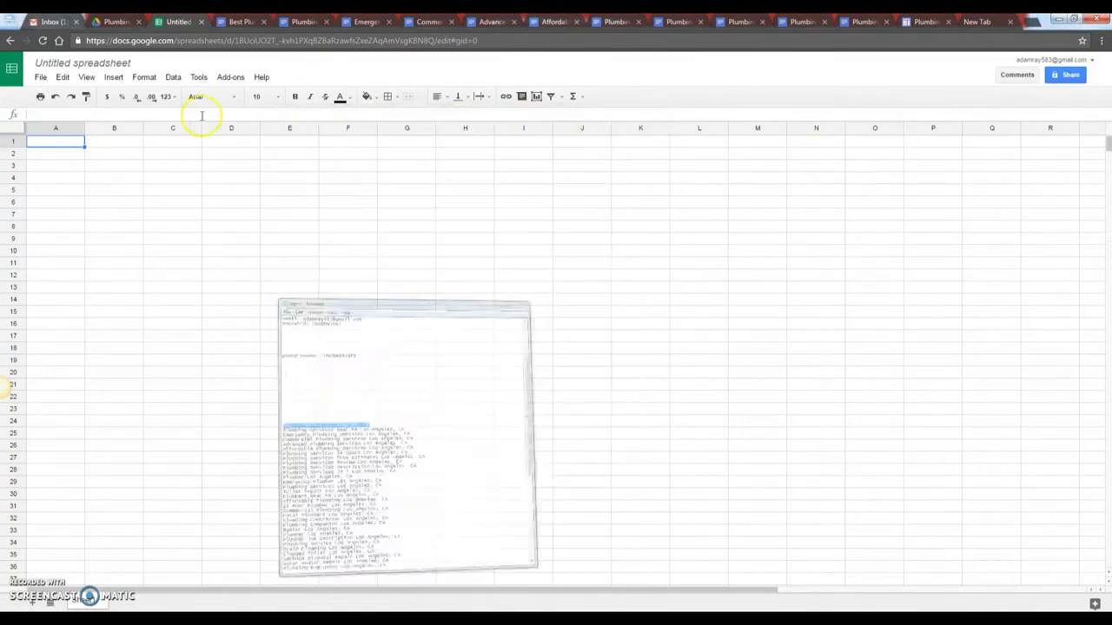
{"action": "left_click", "coordinate": [82, 62]}
{"action": "key", "text": "ctrl+v"}
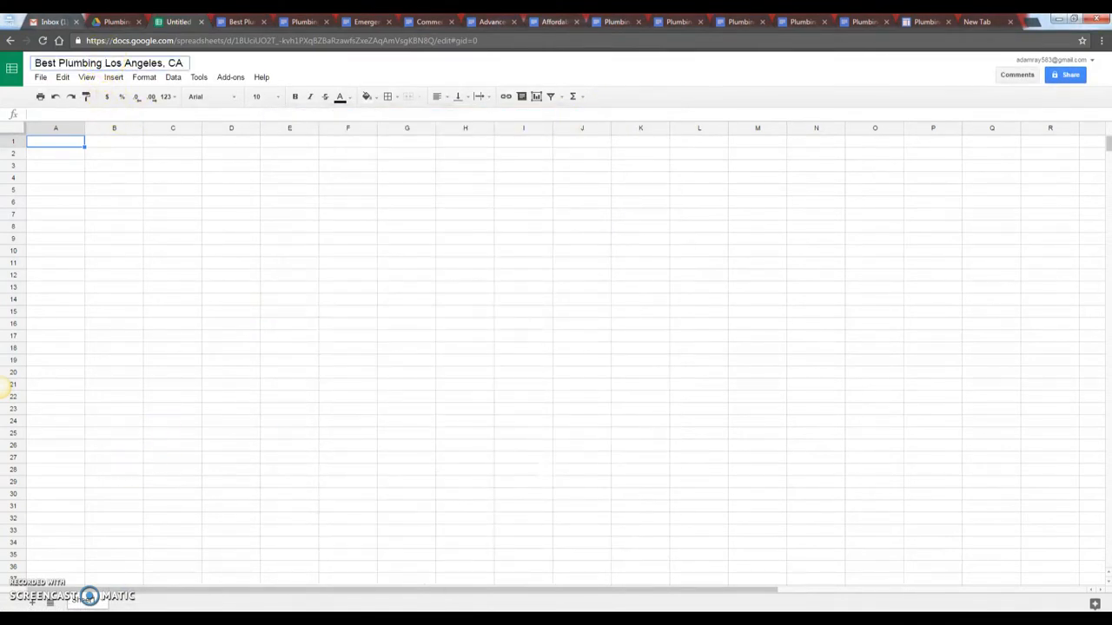
{"action": "double_click", "coordinate": [90, 597]}
{"action": "key", "text": "ctrl+v"}
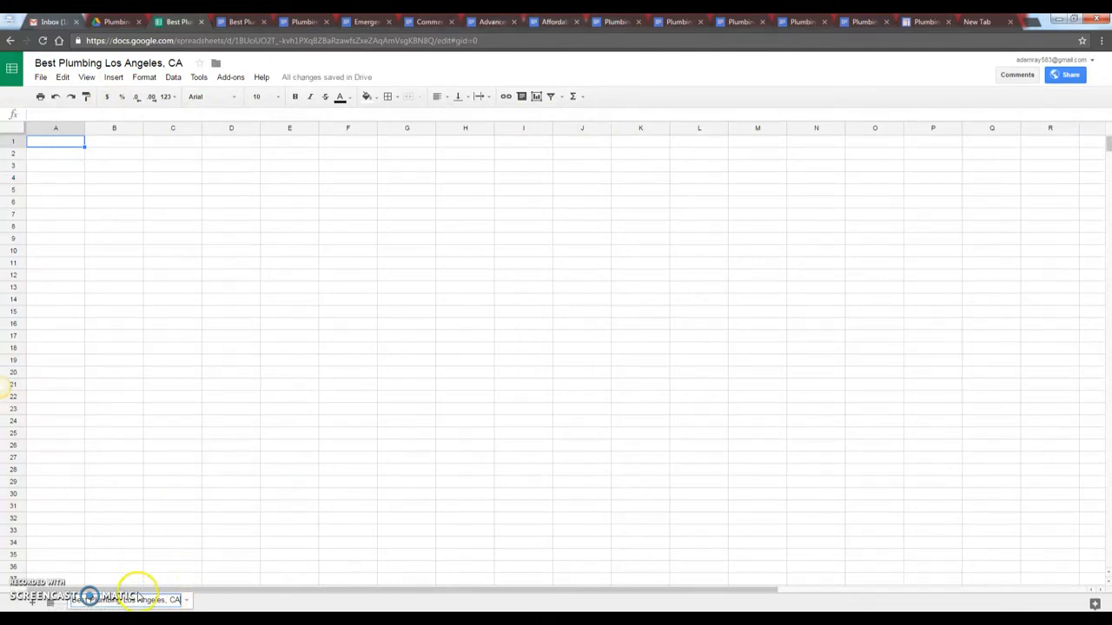
{"action": "left_click", "coordinate": [246, 482]}
- Widen columns A and B to fit long text
{"action": "left_click_drag", "start_coordinate": [87, 129], "coordinate": [565, 154]}
{"action": "left_click", "coordinate": [229, 226]}
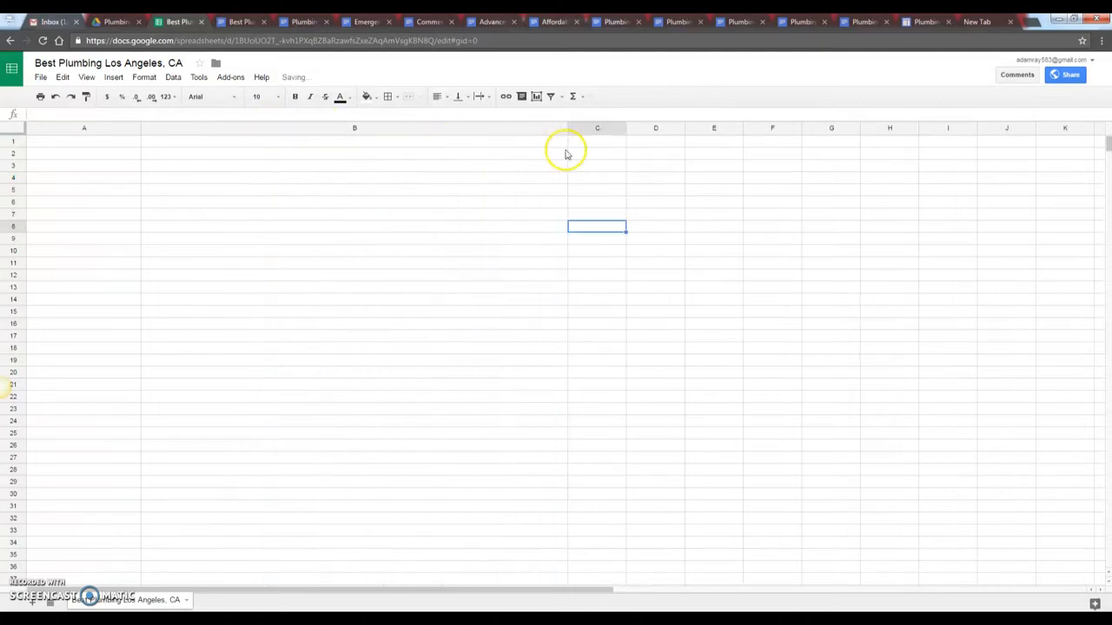
{"action": "left_click_drag", "start_coordinate": [626, 129], "coordinate": [665, 128]}
{"action": "left_click", "coordinate": [529, 216]}
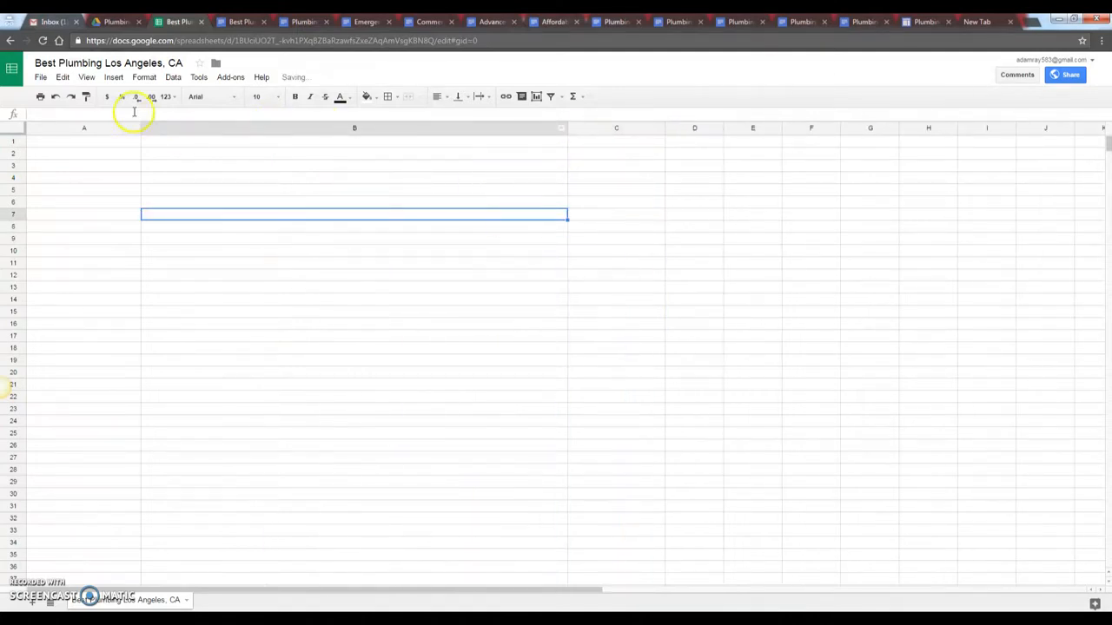
{"action": "left_click_drag", "start_coordinate": [142, 130], "coordinate": [156, 128]}
{"action": "left_click", "coordinate": [244, 298]}
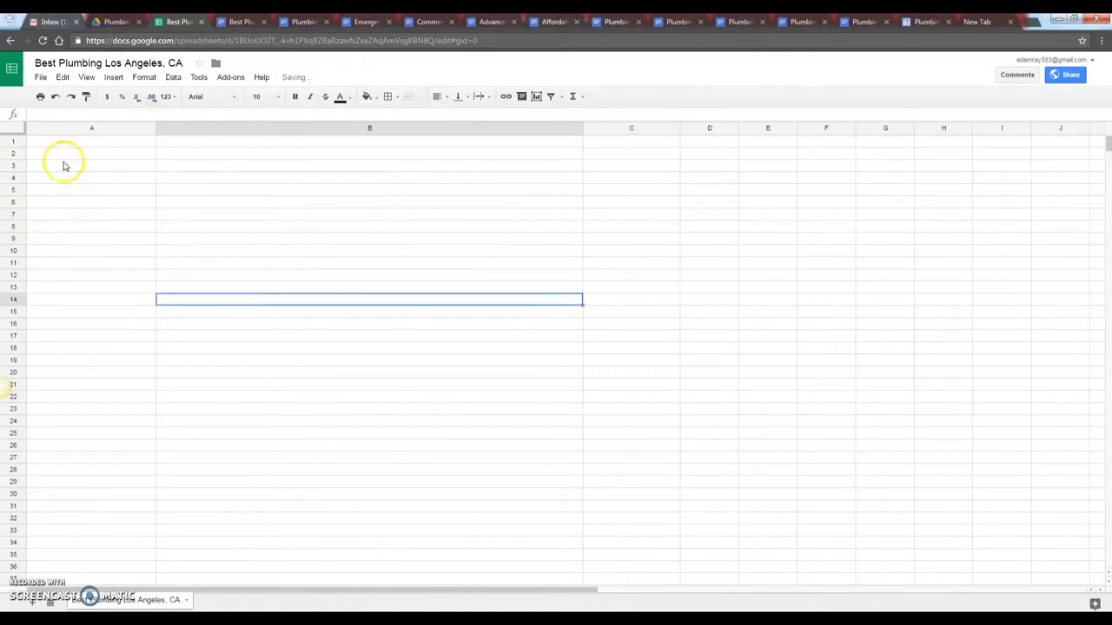
{"action": "left_click_drag", "start_coordinate": [94, 144], "coordinate": [105, 193]}
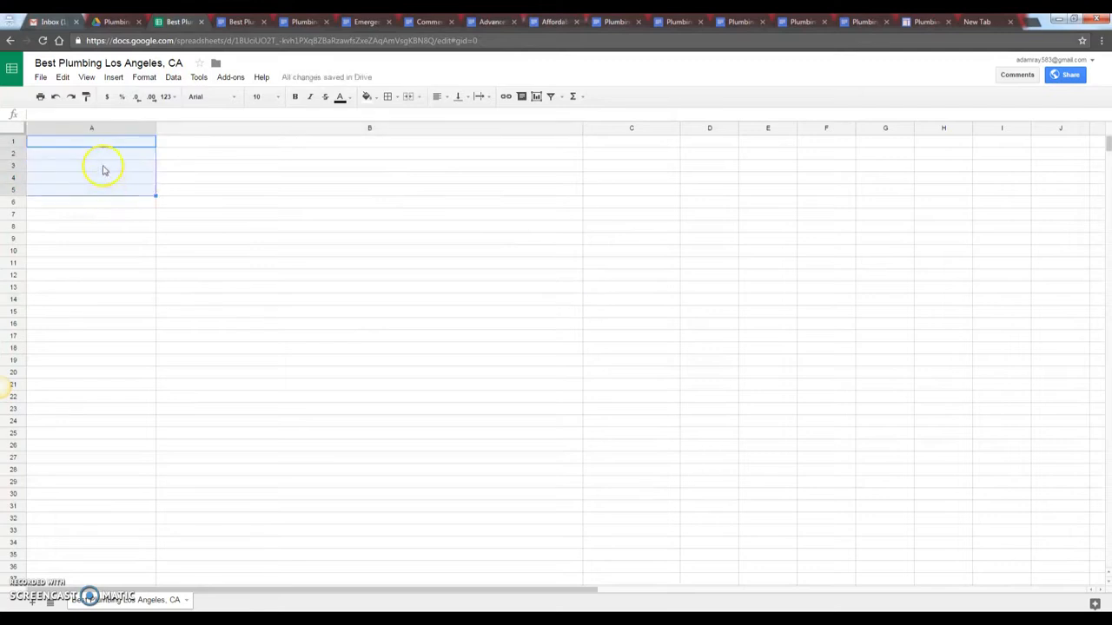
{"action": "left_click", "coordinate": [104, 167]}
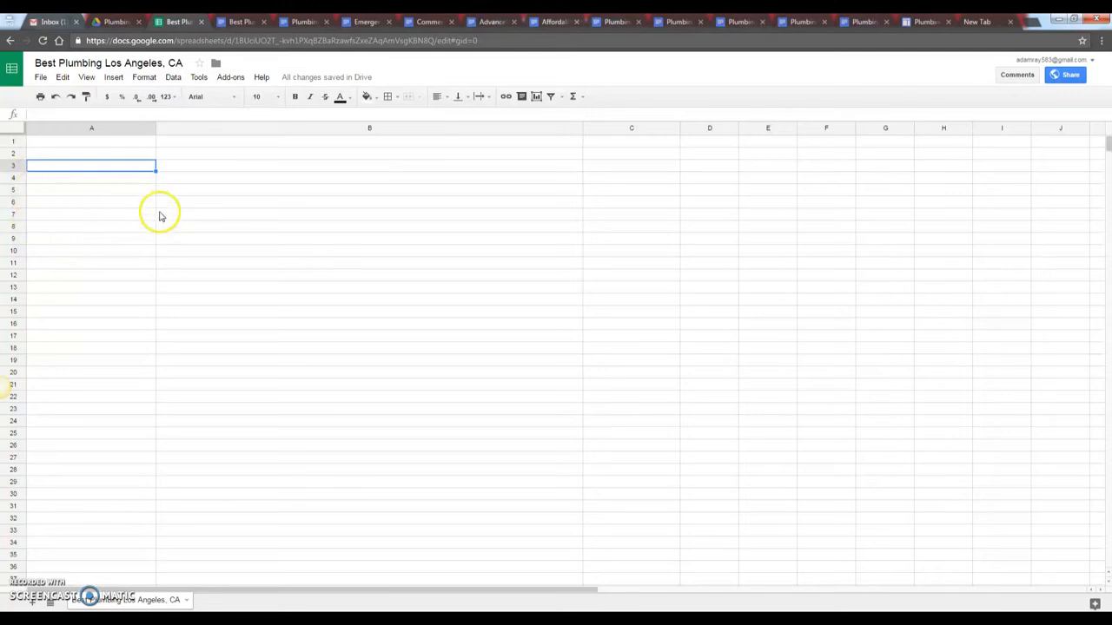
{"action": "left_click", "coordinate": [249, 421]}
{"action": "left_click", "coordinate": [91, 144]}
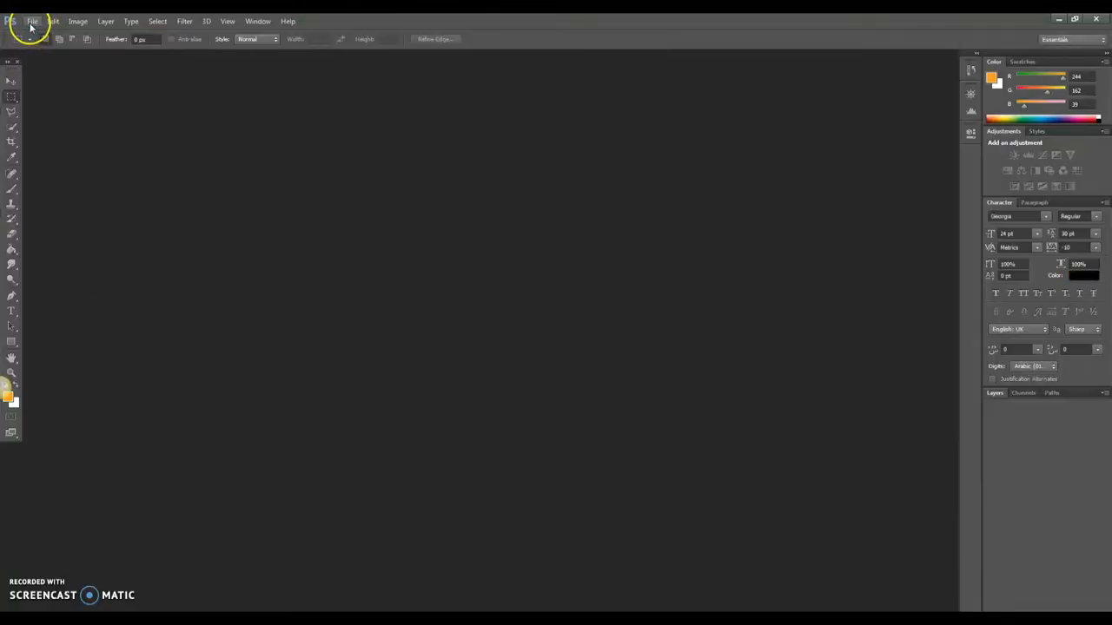
- Open the One Central Plumbing logo PNG from D:\Demo\RYS Files
{"action": "left_click", "coordinate": [32, 21]}
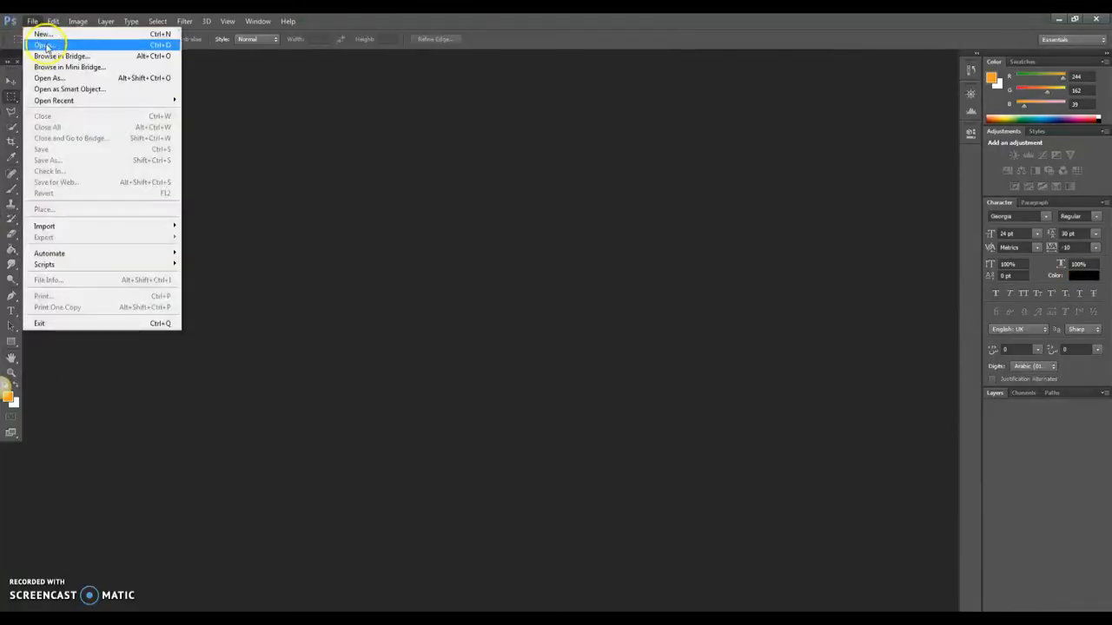
{"action": "left_click", "coordinate": [44, 41]}
{"action": "left_click", "coordinate": [419, 282]}
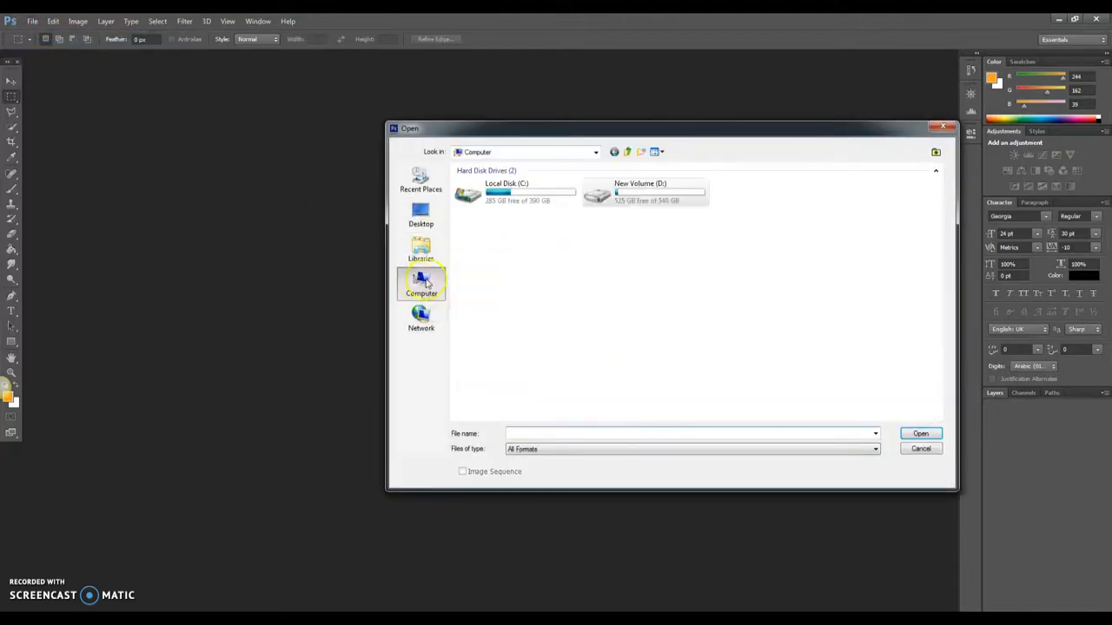
{"action": "double_click", "coordinate": [643, 198]}
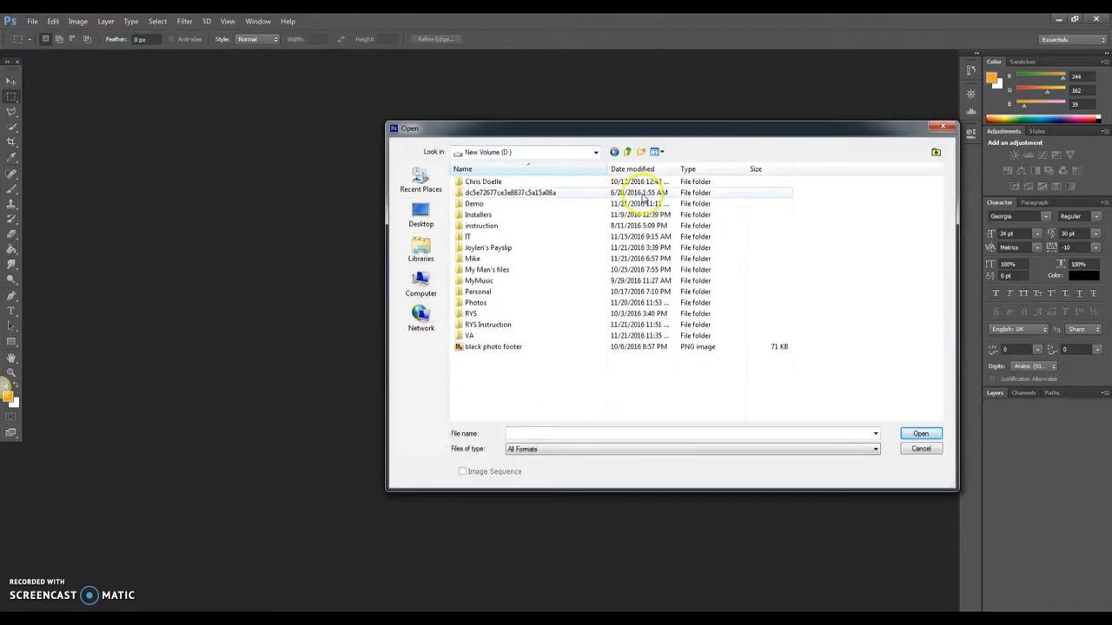
{"action": "double_click", "coordinate": [474, 205]}
{"action": "double_click", "coordinate": [470, 184]}
{"action": "left_click", "coordinate": [667, 219]}
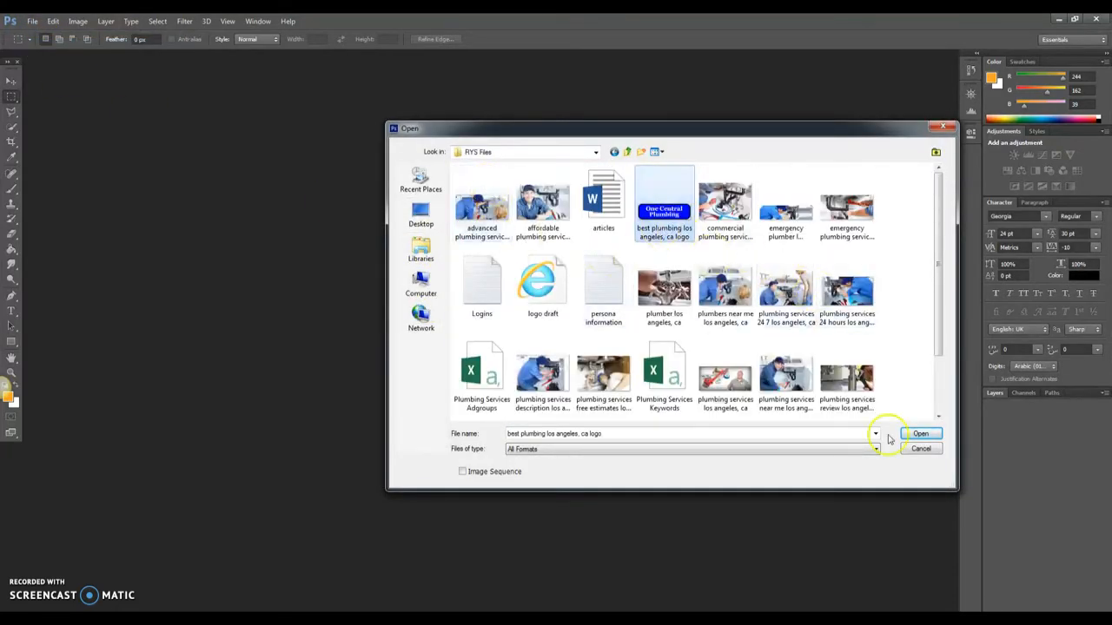
{"action": "left_click", "coordinate": [921, 435]}
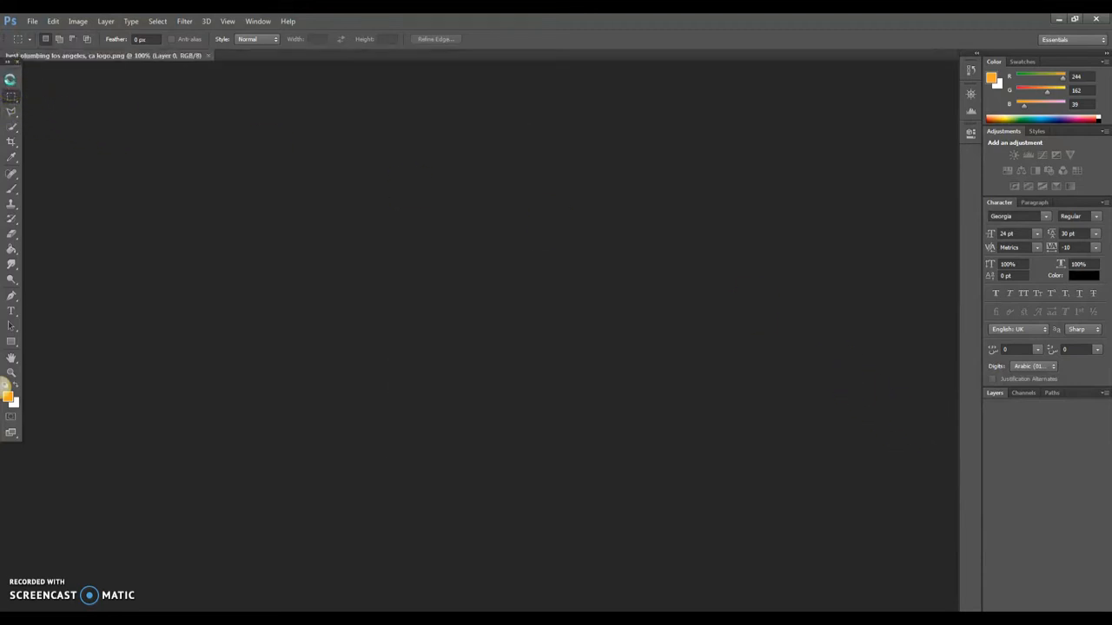
- Extend the logo's canvas downward with the Crop tool to add transparent space
{"action": "left_click", "coordinate": [12, 142]}
{"action": "mouse_move", "coordinate": [474, 355]}
{"action": "left_mouse_down"}
{"action": "mouse_move", "coordinate": [475, 383]}
{"action": "mouse_move", "coordinate": [477, 373]}
{"action": "left_mouse_up"}
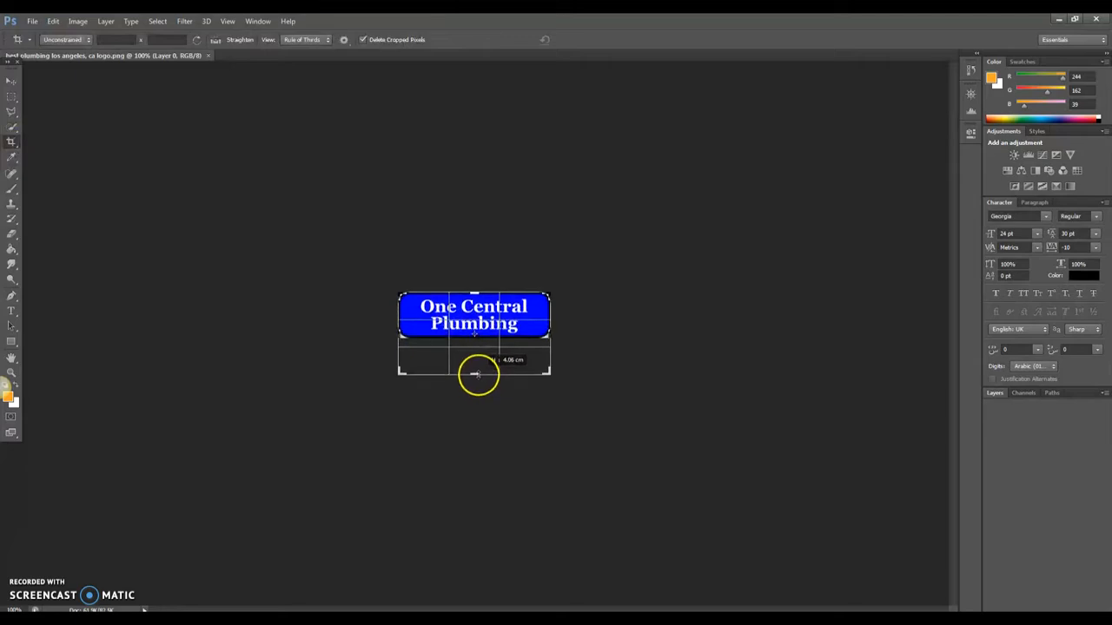
{"action": "key", "text": "Return"}
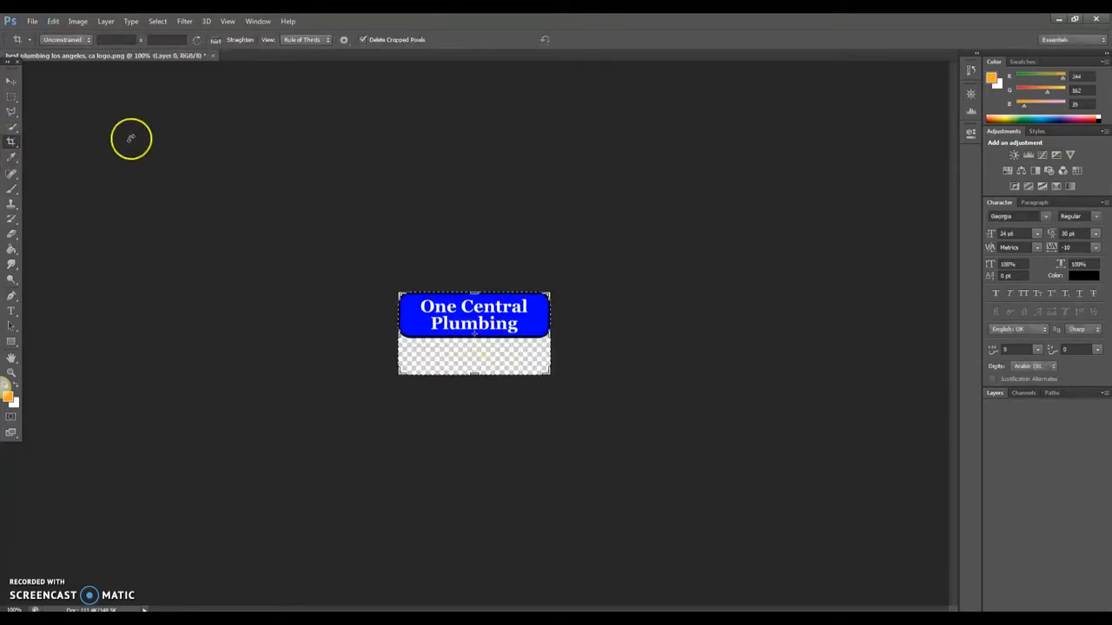
{"action": "left_click", "coordinate": [11, 82]}
- Start opening another image, browsing to the Documents library
{"action": "left_click", "coordinate": [32, 20]}
{"action": "left_click", "coordinate": [52, 43]}
{"action": "left_click", "coordinate": [421, 250]}
{"action": "double_click", "coordinate": [599, 172]}
{"action": "left_click_drag", "start_coordinate": [941, 201], "coordinate": [936, 278]}
- Open the arrow-icon-search-engine-2 image and copy the arrow into the logo document as a new layer
{"action": "left_click", "coordinate": [726, 208]}
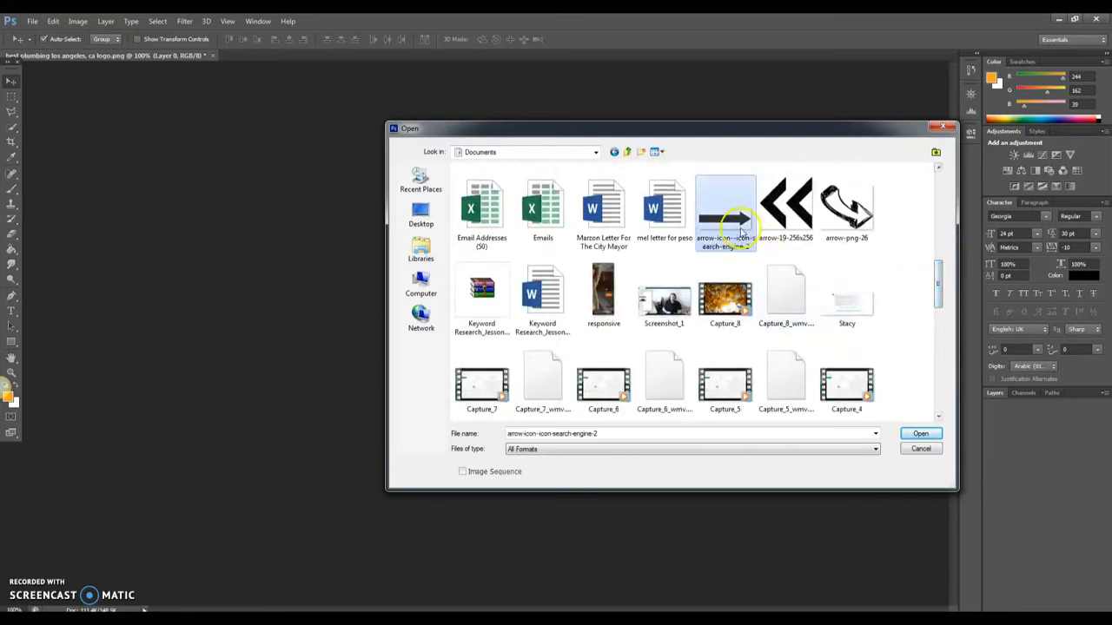
{"action": "left_click", "coordinate": [920, 434]}
{"action": "left_click_drag", "start_coordinate": [301, 55], "coordinate": [90, 375]}
{"action": "left_click_drag", "start_coordinate": [441, 510], "coordinate": [460, 347]}
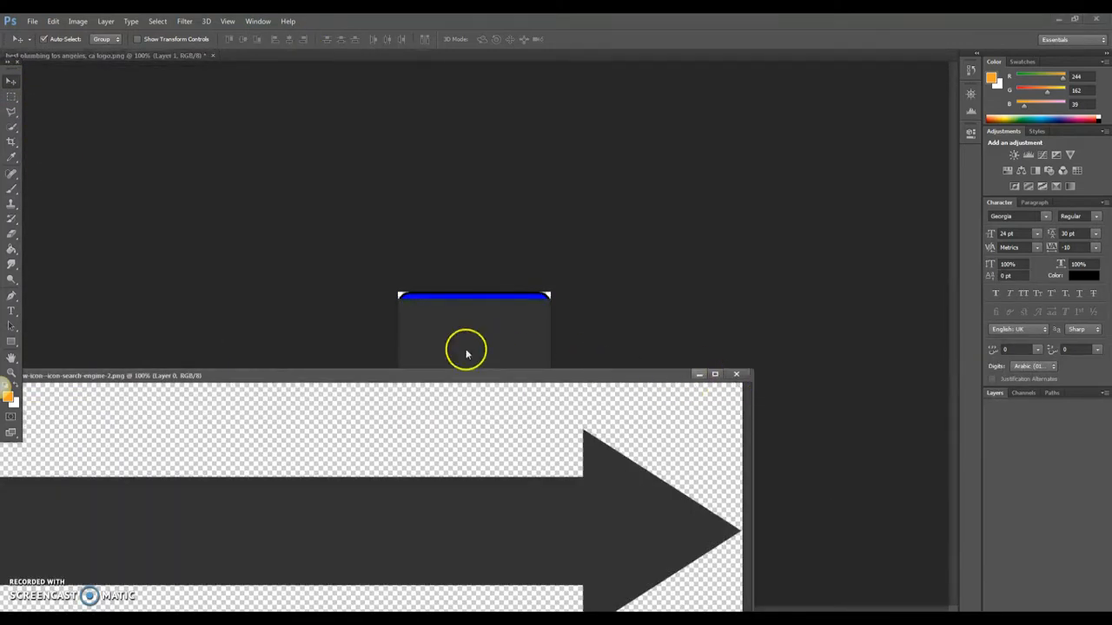
{"action": "left_click", "coordinate": [735, 376]}
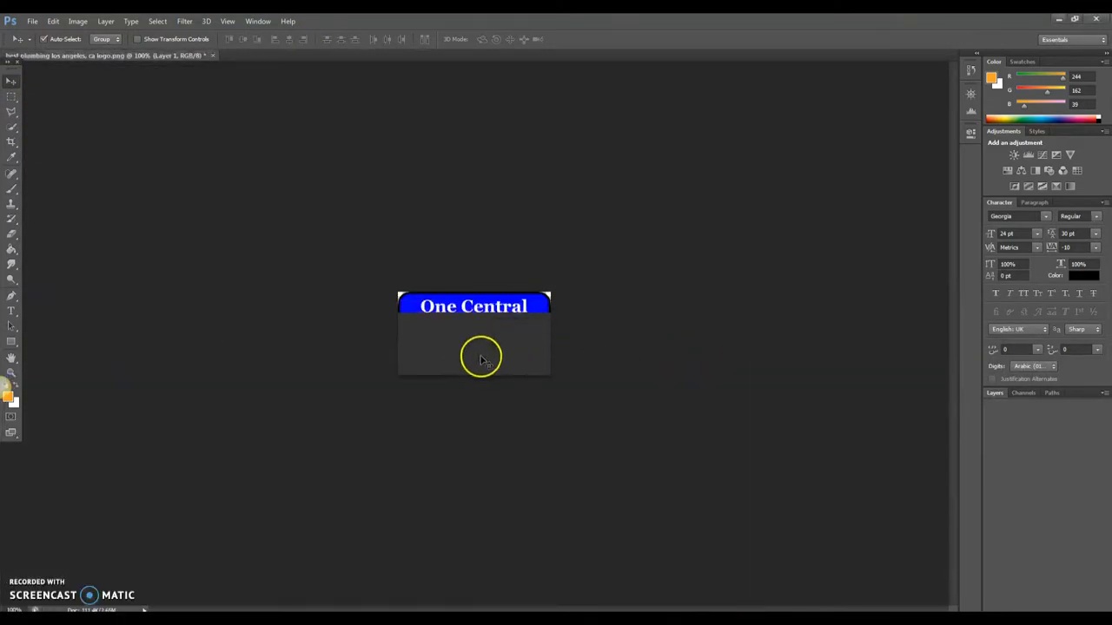
- Shrink the arrow with Free Transform so it fits below the logo
{"action": "key", "text": "ctrl+t"}
{"action": "left_click_drag", "start_coordinate": [720, 266], "coordinate": [537, 357]}
{"action": "double_click", "coordinate": [533, 357]}
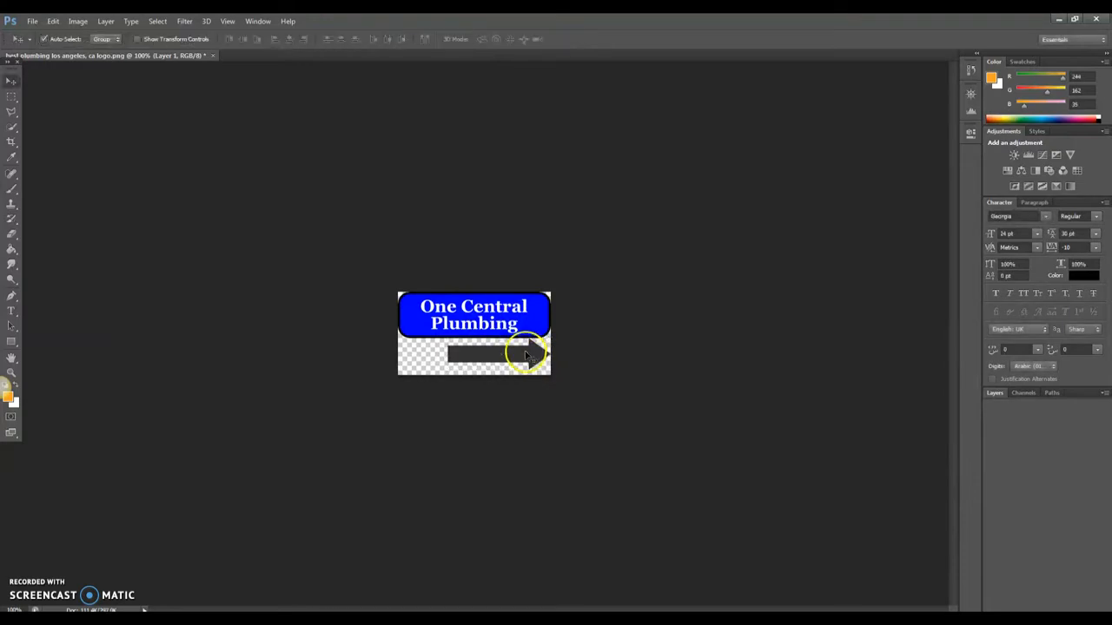
- Select a rectangle around the arrow and copy it onto its own layer with Layer Via Copy
{"action": "left_click", "coordinate": [995, 393]}
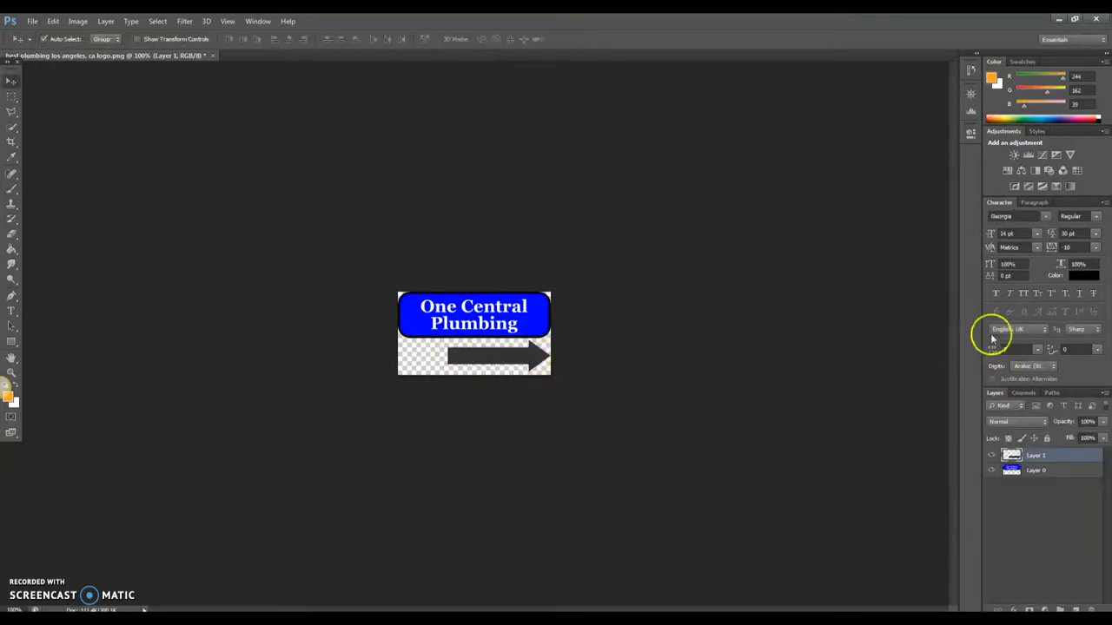
{"action": "left_click", "coordinate": [11, 96]}
{"action": "left_click_drag", "start_coordinate": [439, 347], "coordinate": [518, 367]}
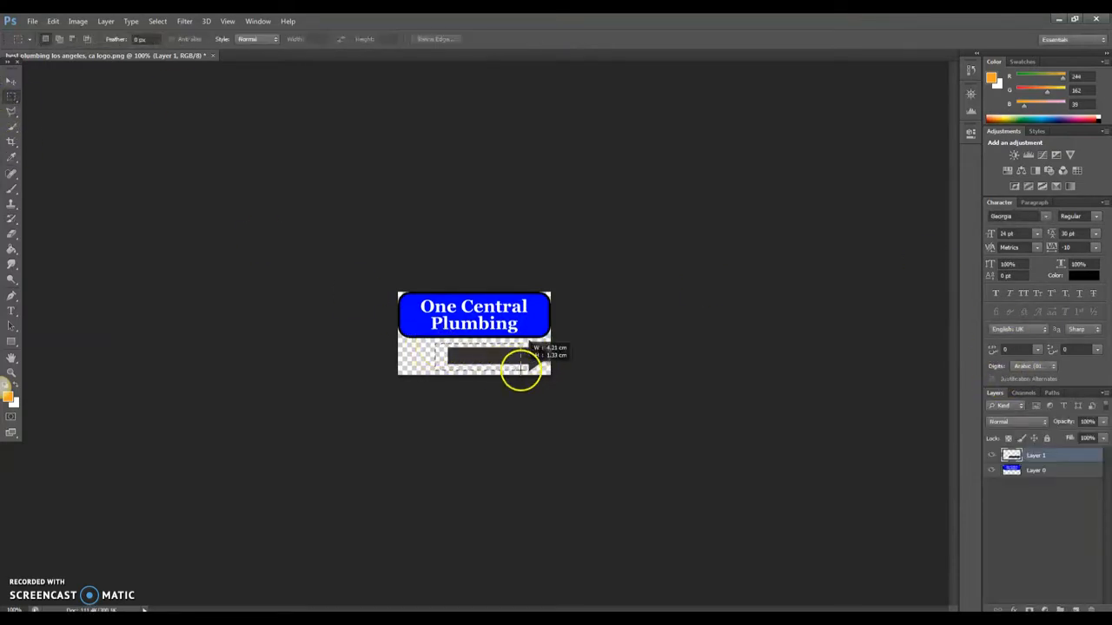
{"action": "right_click", "coordinate": [498, 357]}
{"action": "left_click", "coordinate": [545, 451]}
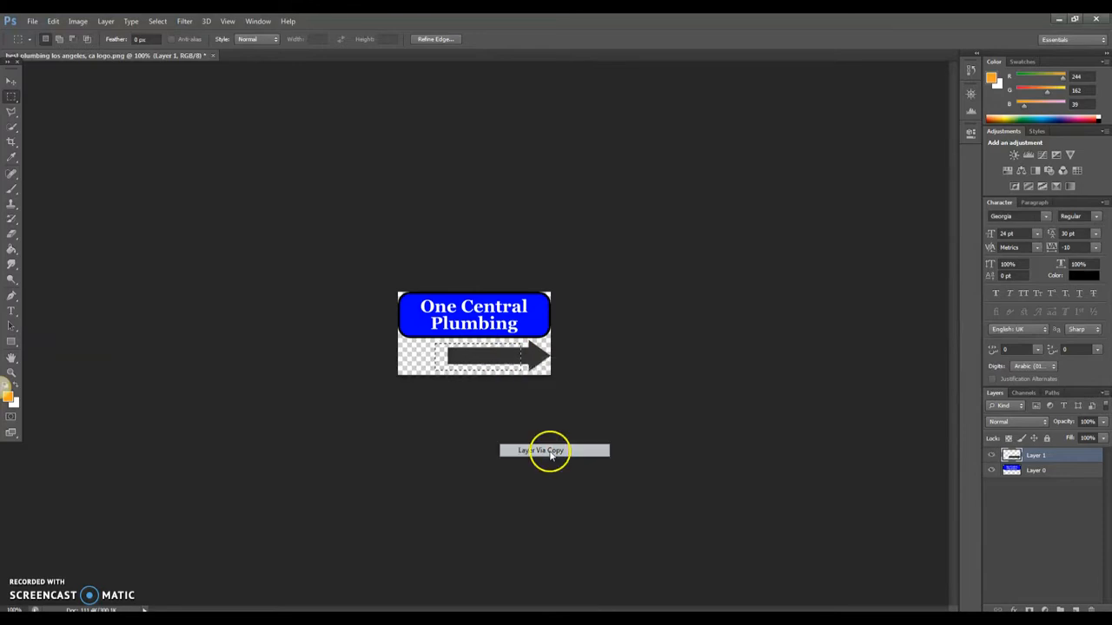
{"action": "left_click", "coordinate": [11, 83]}
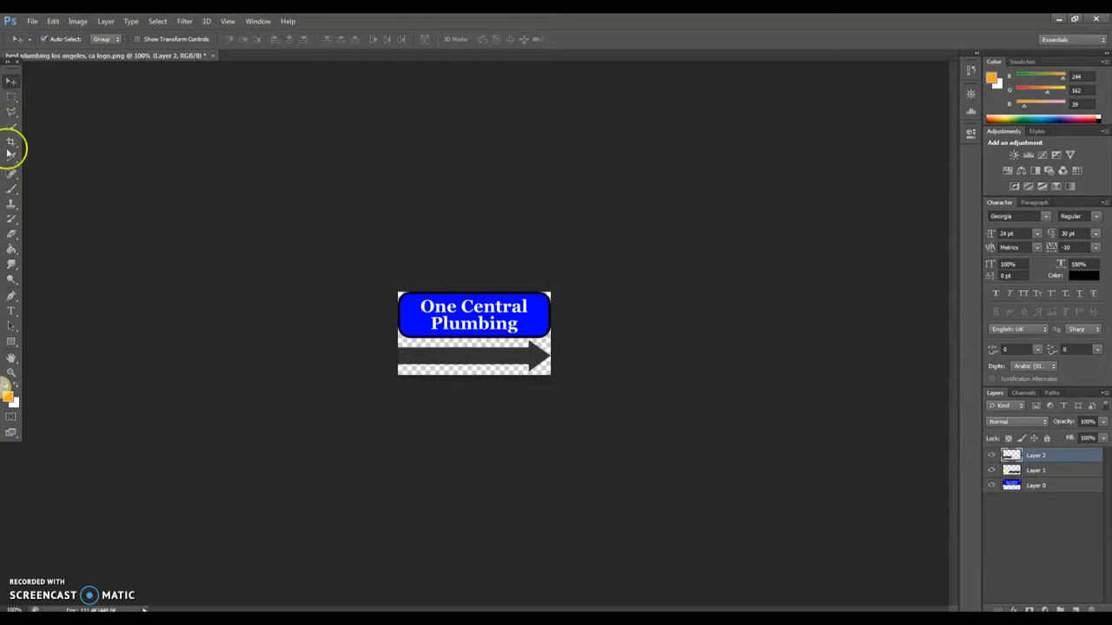
- Merge the arrow layers with Layer 1 and open the merged layer's Blending Options
{"action": "left_click", "coordinate": [1047, 473], "text": "shift"}
{"action": "right_click", "coordinate": [1047, 467]}
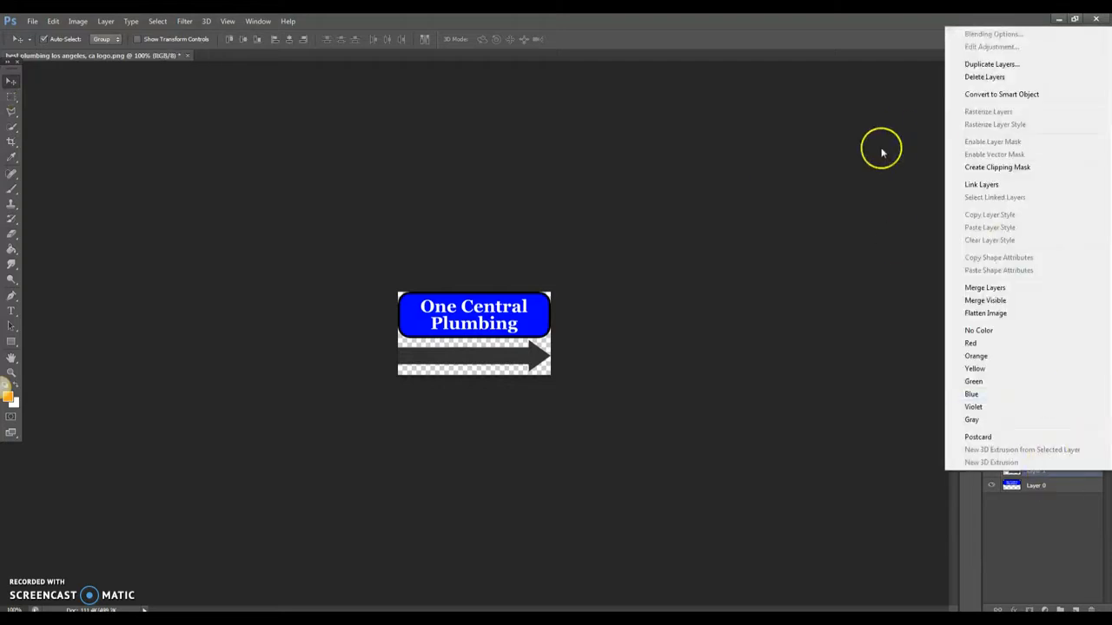
{"action": "left_click", "coordinate": [985, 287]}
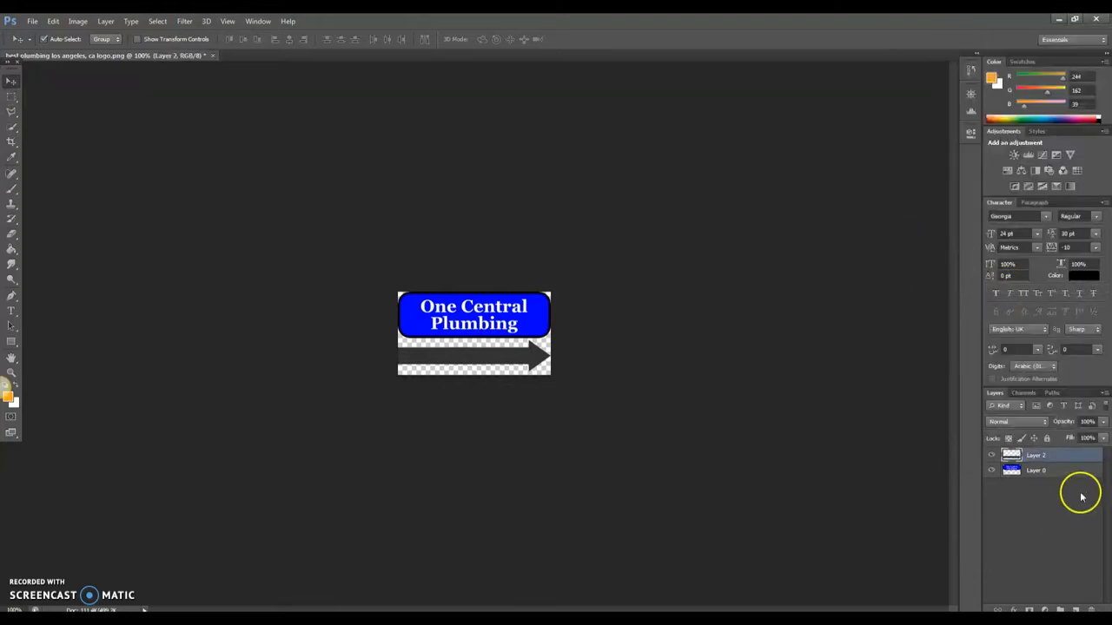
{"action": "right_click", "coordinate": [1042, 455]}
{"action": "left_click", "coordinate": [925, 180]}
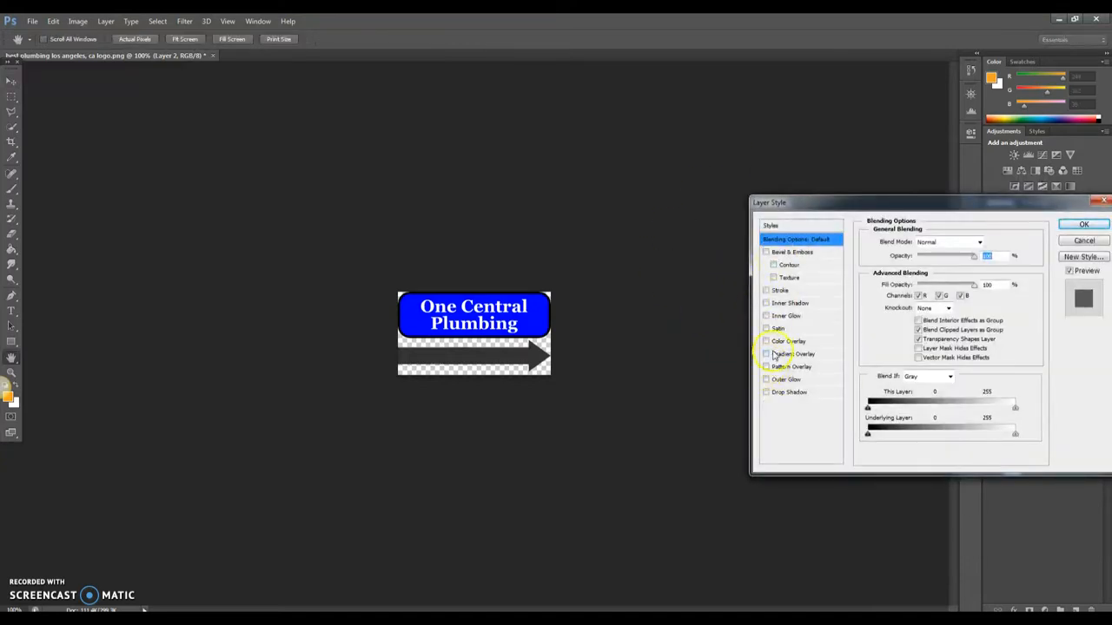
- Give the arrow a Color Overlay using the blue sampled from the logo
{"action": "left_click", "coordinate": [787, 342]}
{"action": "left_click", "coordinate": [989, 242]}
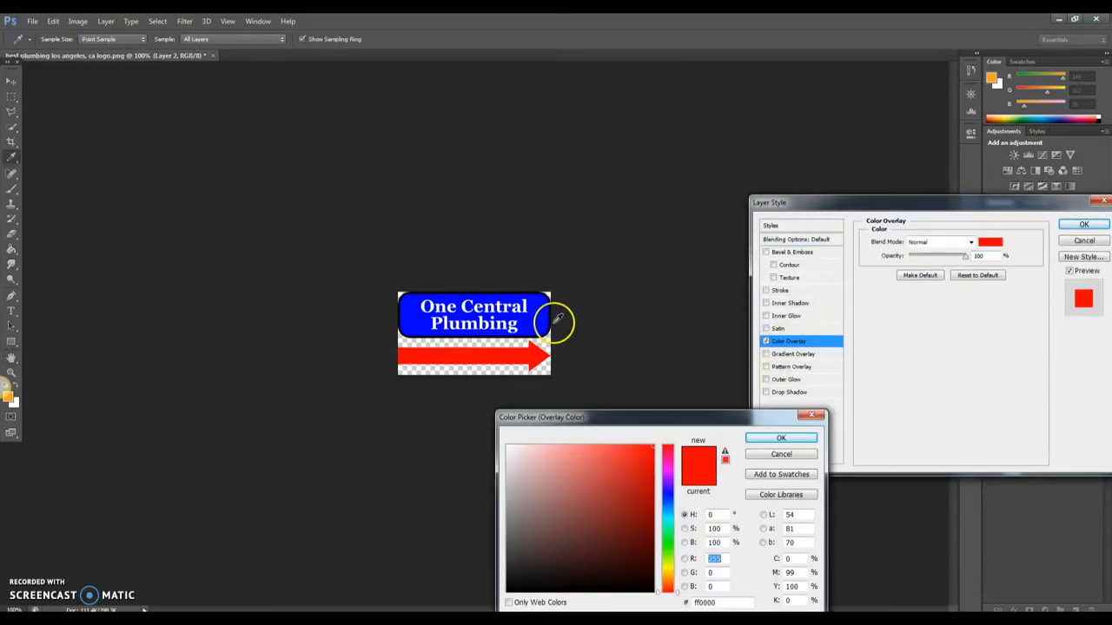
{"action": "left_click", "coordinate": [537, 317]}
{"action": "left_click", "coordinate": [772, 441]}
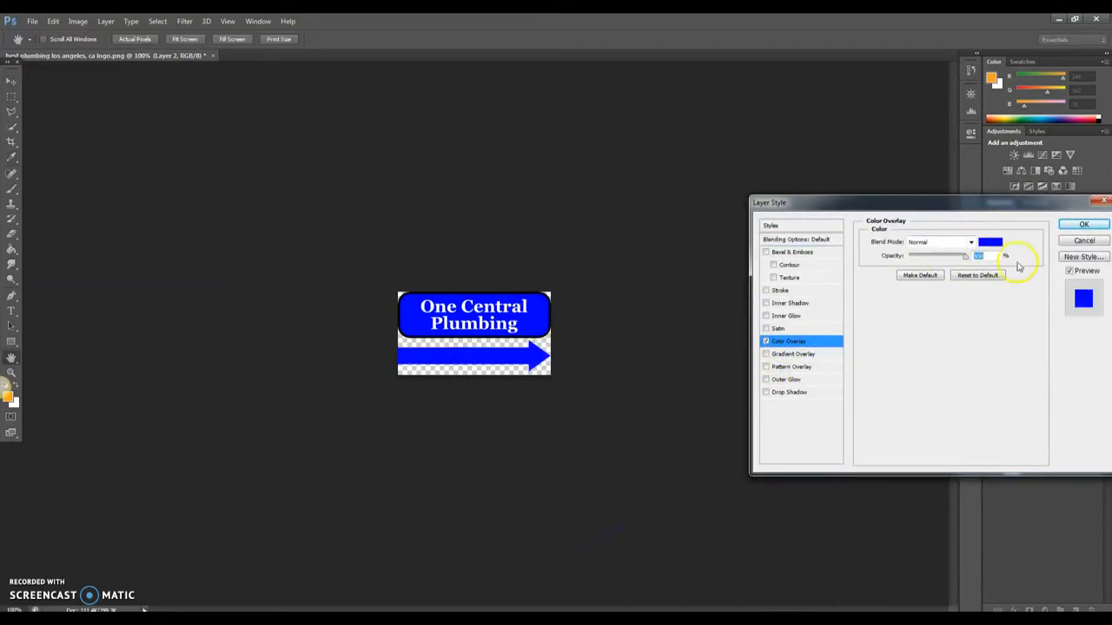
{"action": "left_click", "coordinate": [1082, 225]}
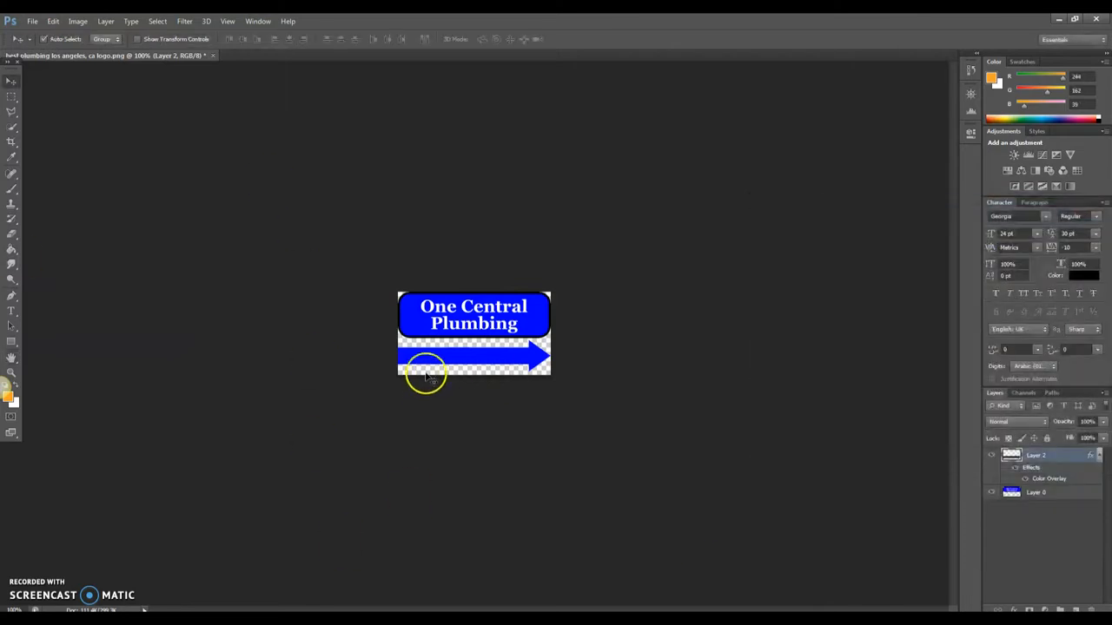
- Add a black Stroke outline around the arrow layer
{"action": "right_click", "coordinate": [1038, 460]}
{"action": "left_click", "coordinate": [922, 175]}
{"action": "left_click_drag", "start_coordinate": [821, 202], "coordinate": [640, 245]}
{"action": "left_click", "coordinate": [588, 331]}
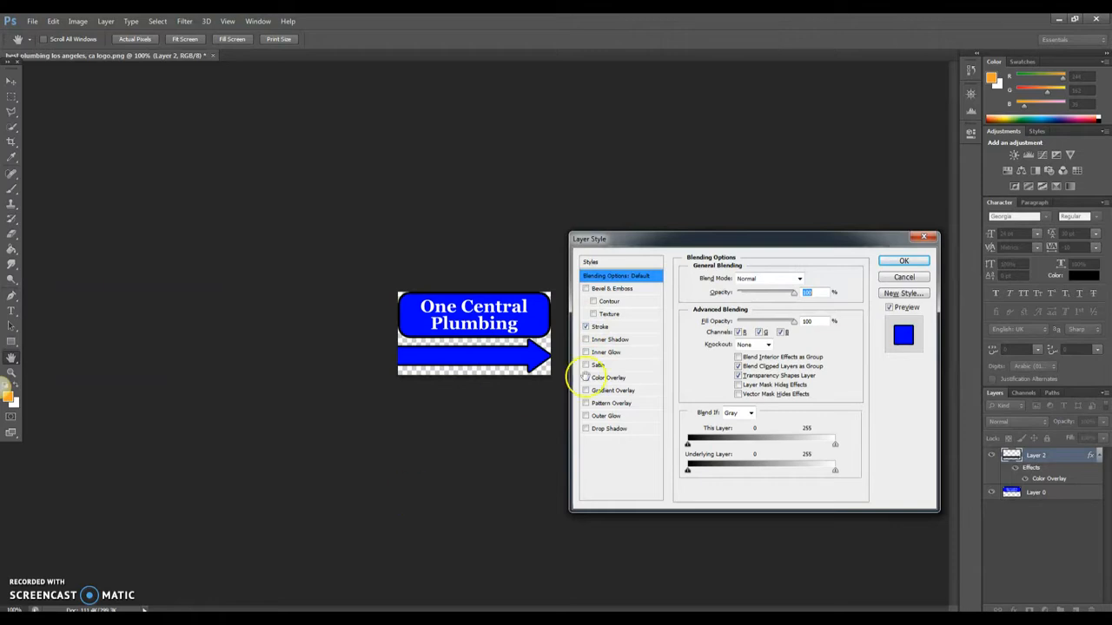
{"action": "left_click", "coordinate": [903, 262]}
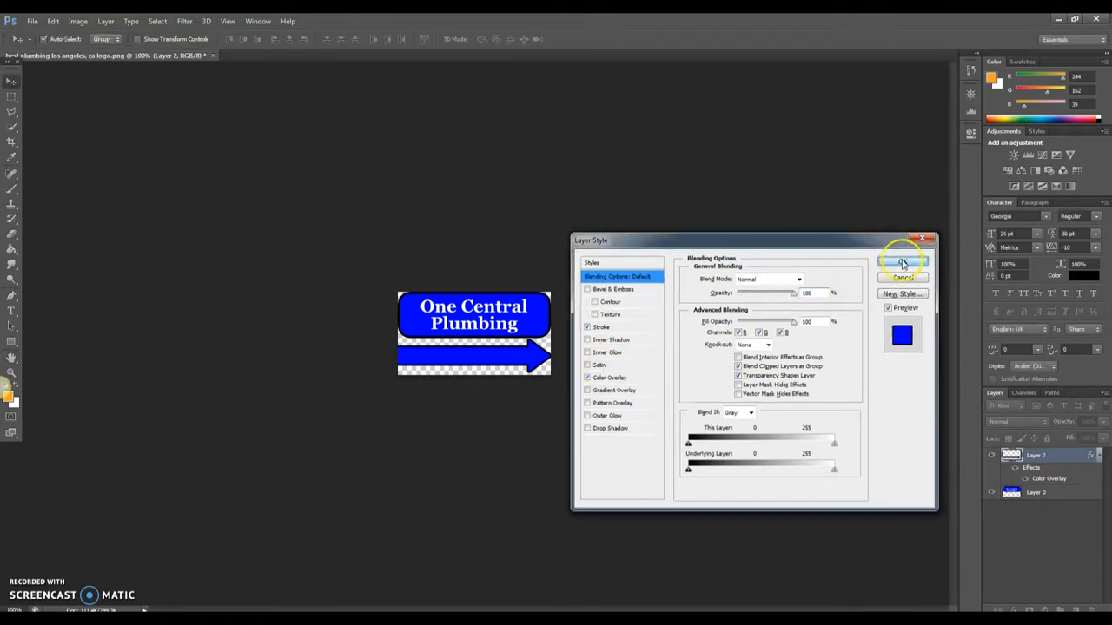
{"action": "left_click", "coordinate": [11, 311]}
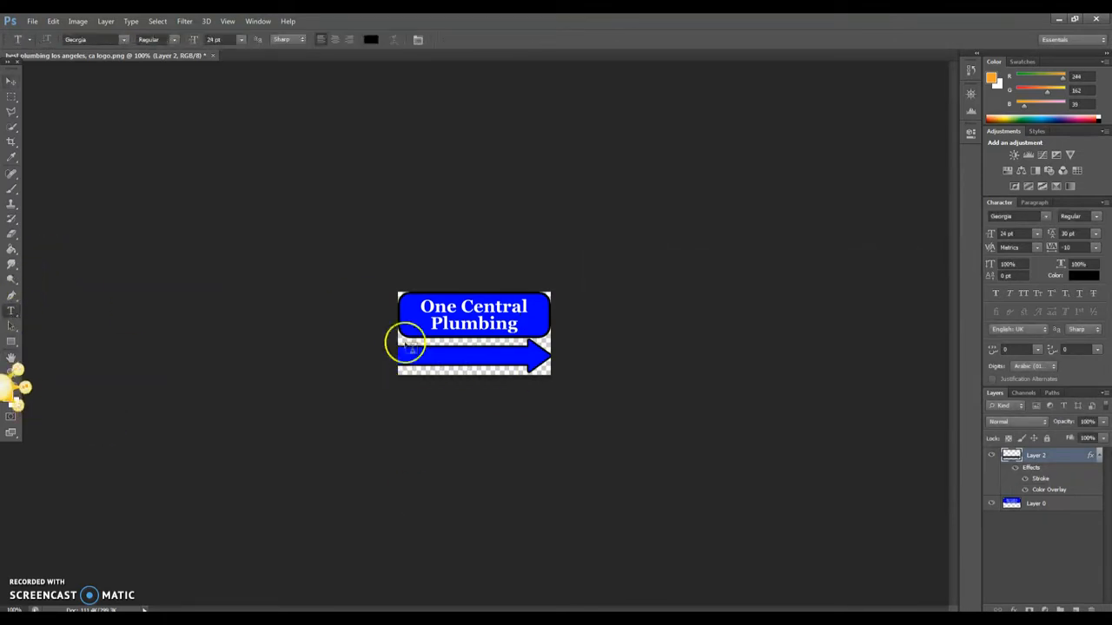
- Set the text colour to white and type FOR MORE DETAILS on the arrow's left end
{"action": "left_click", "coordinate": [371, 39]}
{"action": "left_click", "coordinate": [445, 372]}
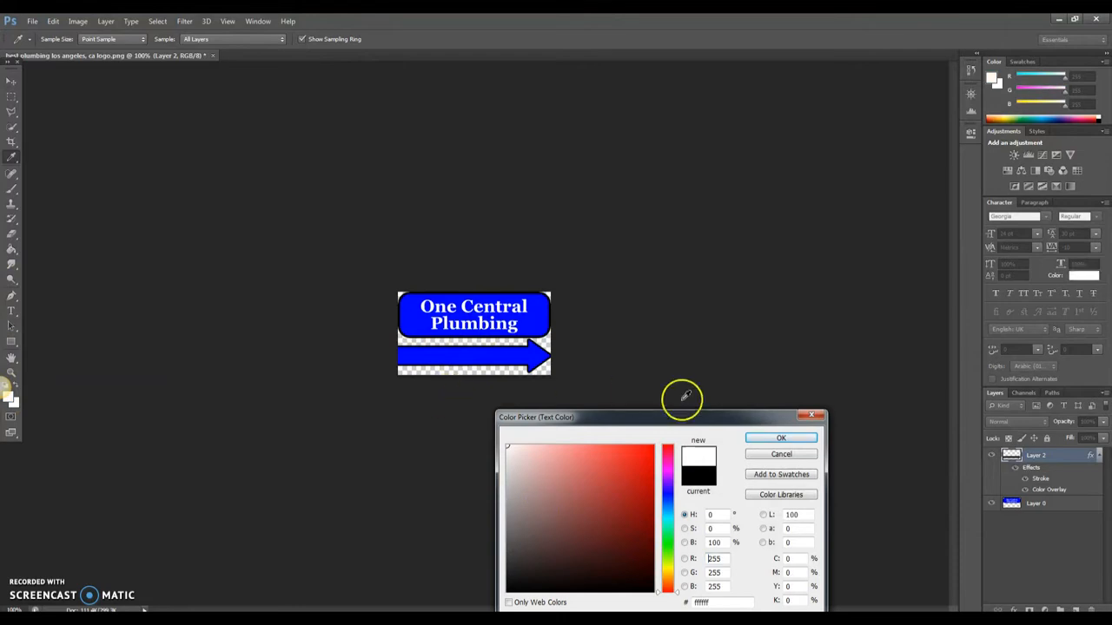
{"action": "left_click", "coordinate": [778, 439]}
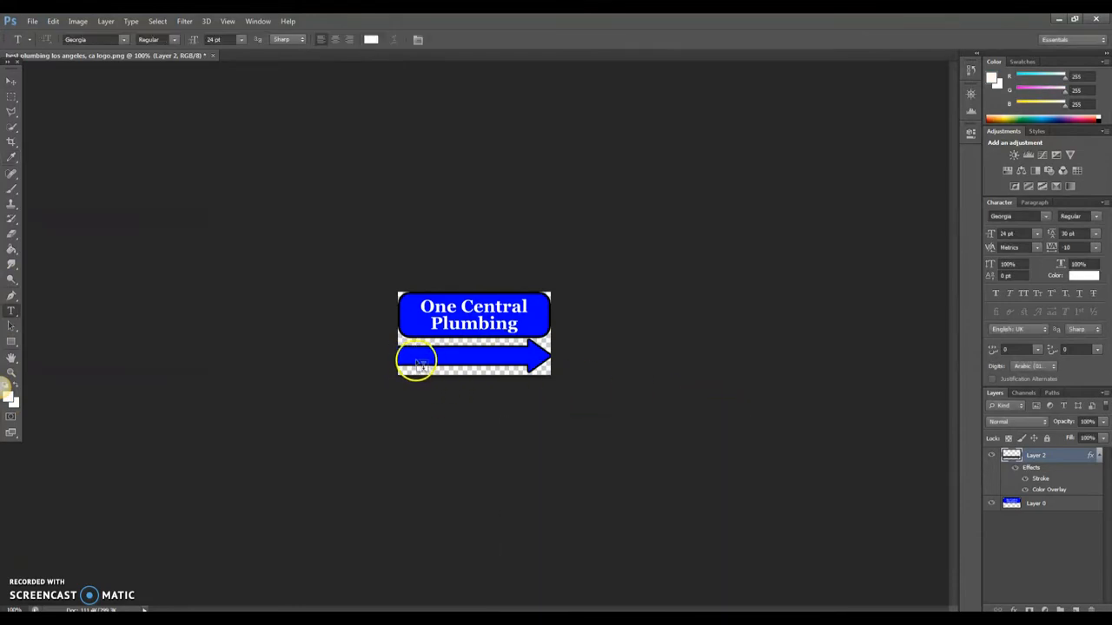
{"action": "left_click", "coordinate": [417, 361]}
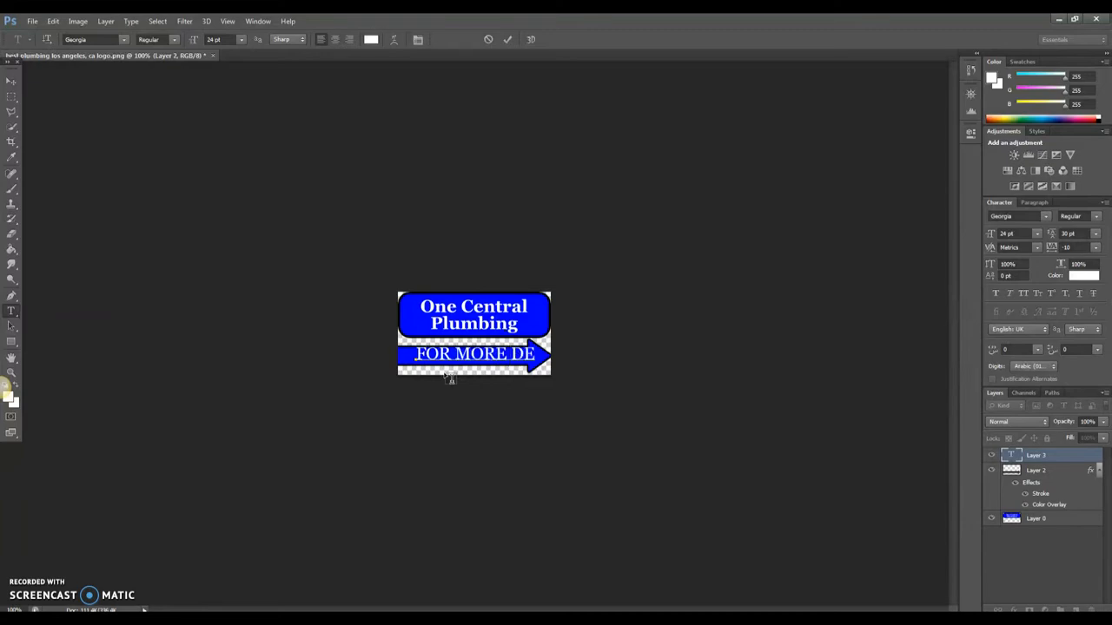
- Make the FOR MORE DETAILS text bold at 14 pt and commit it
{"action": "key", "text": "ctrl+a"}
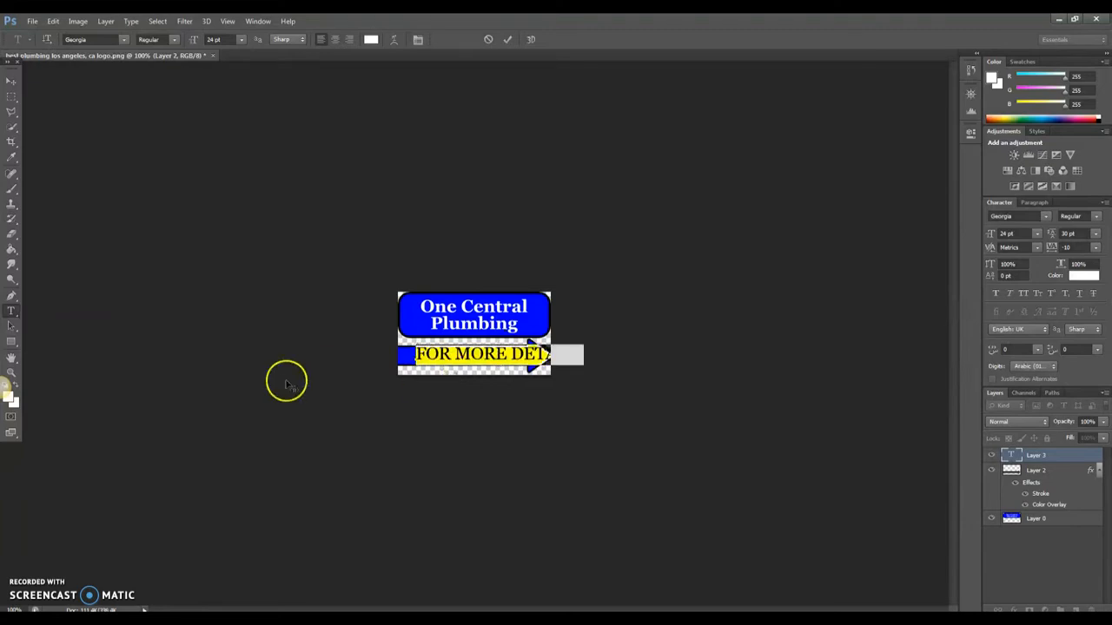
{"action": "left_click", "coordinate": [239, 40]}
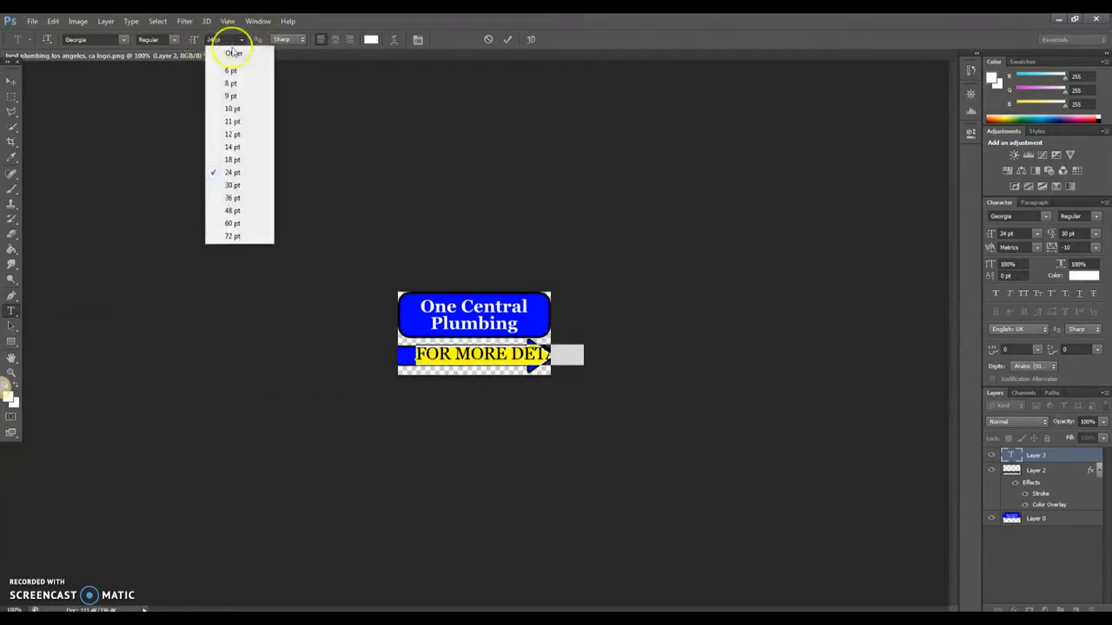
{"action": "left_click", "coordinate": [232, 160]}
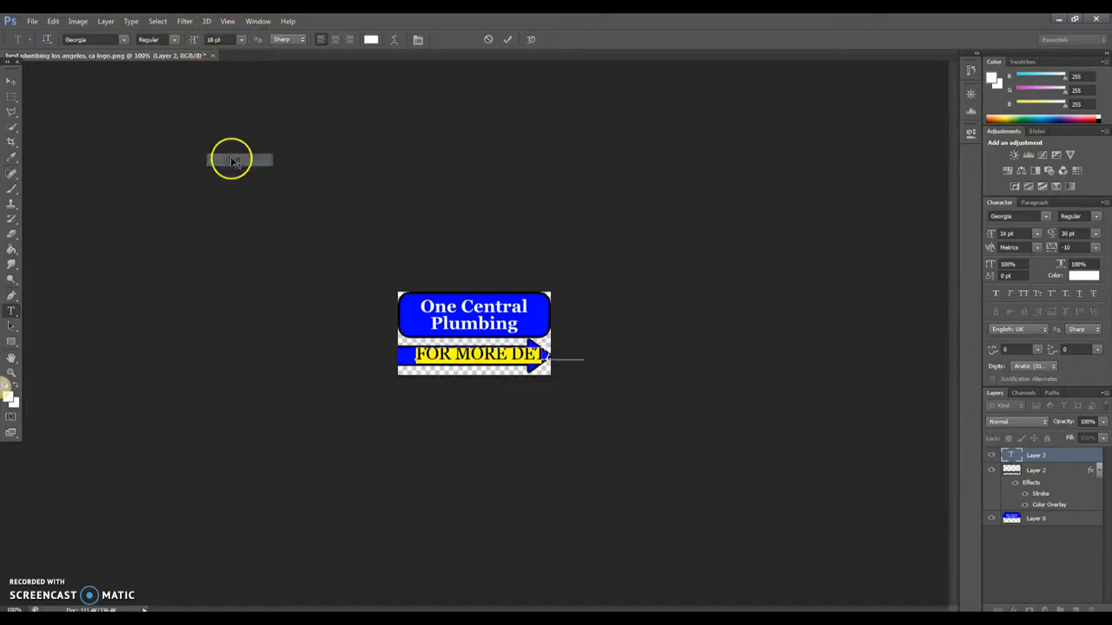
{"action": "left_click", "coordinate": [174, 40]}
{"action": "left_click", "coordinate": [157, 73]}
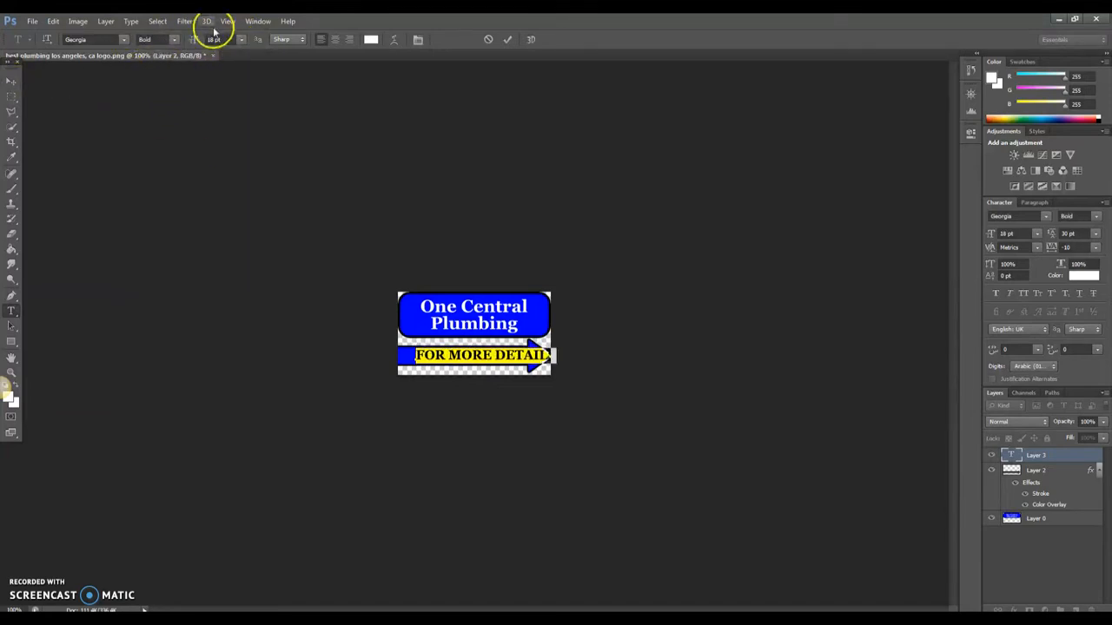
{"action": "left_click", "coordinate": [238, 39]}
{"action": "left_click", "coordinate": [228, 148]}
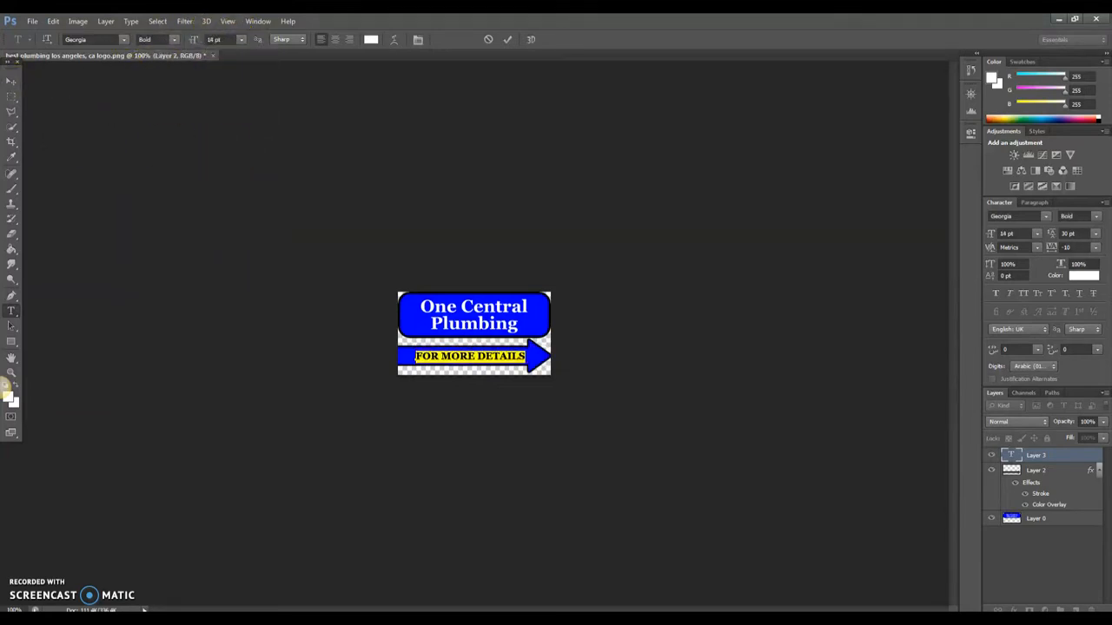
{"action": "left_click", "coordinate": [10, 82]}
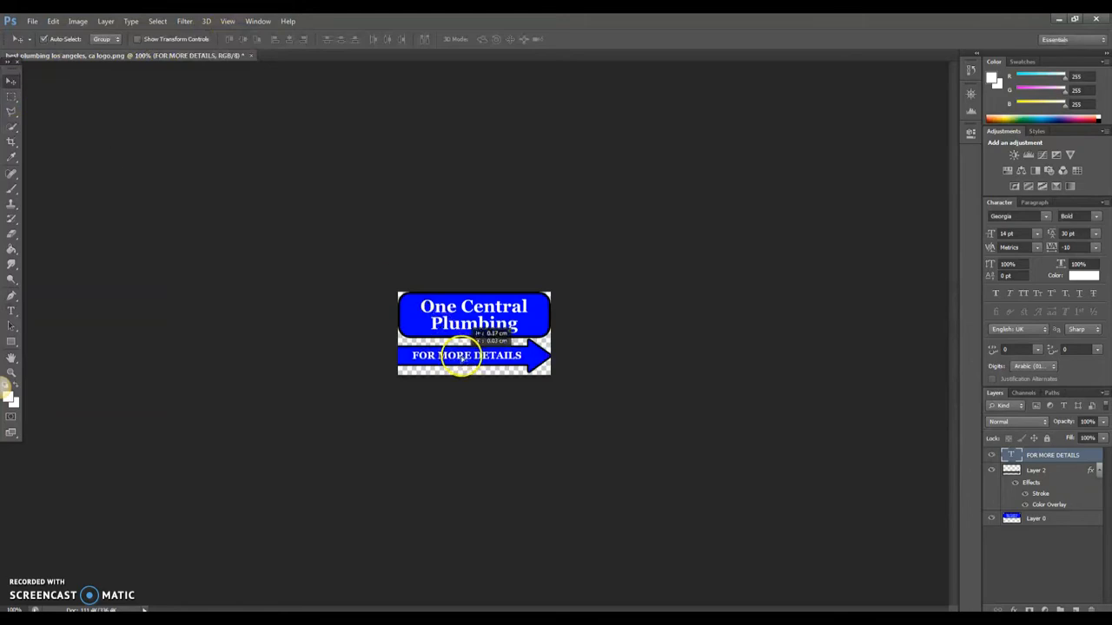
{"action": "left_click", "coordinate": [31, 21]}
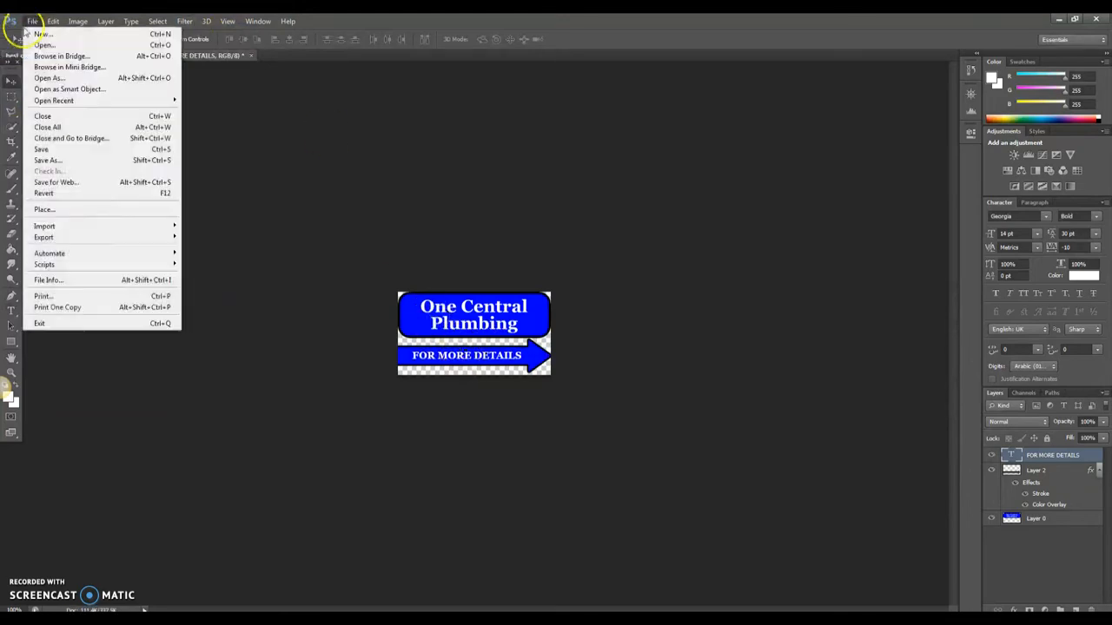
- Save the design as a Photoshop file named best plumbing los angeles, ca CTA
{"action": "left_click", "coordinate": [59, 162]}
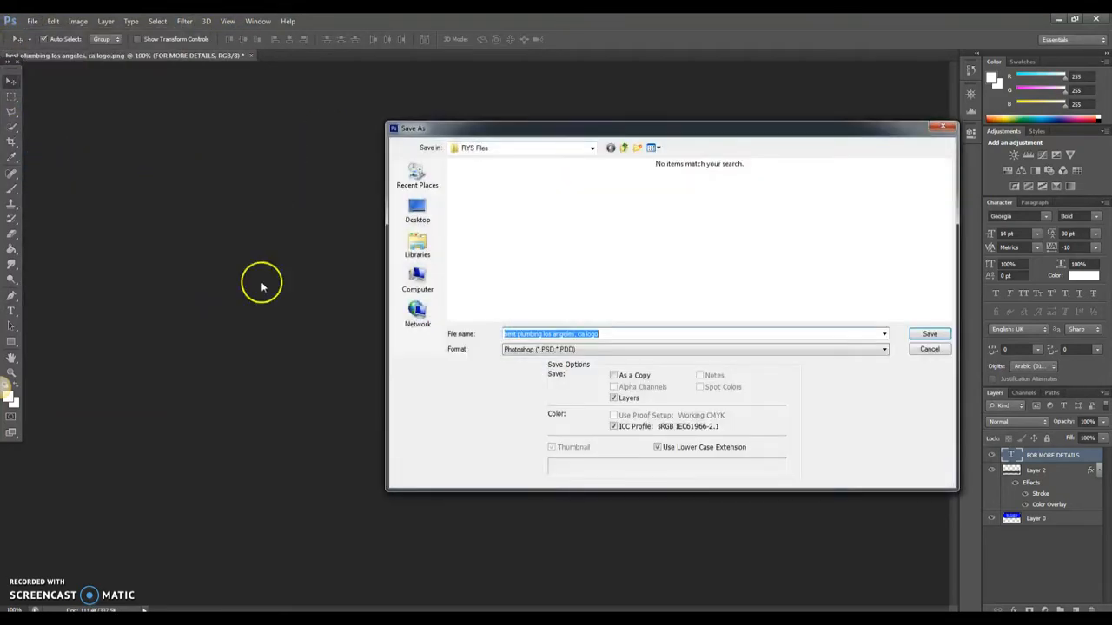
{"action": "left_click", "coordinate": [557, 350]}
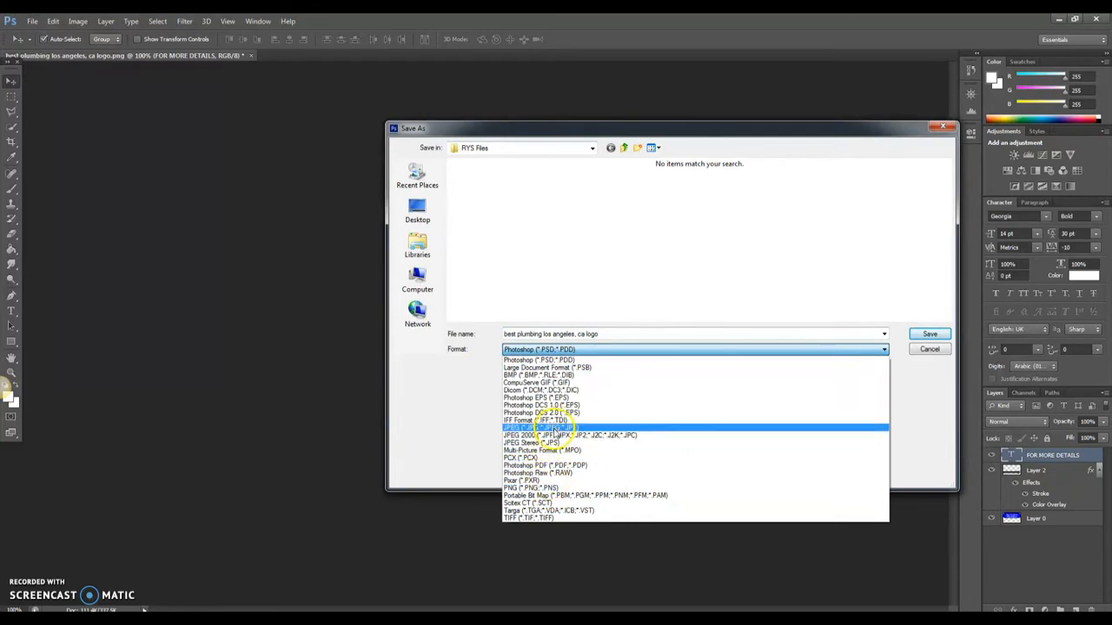
{"action": "left_click", "coordinate": [608, 338]}
{"action": "left_click", "coordinate": [603, 334]}
{"action": "left_click", "coordinate": [592, 335]}
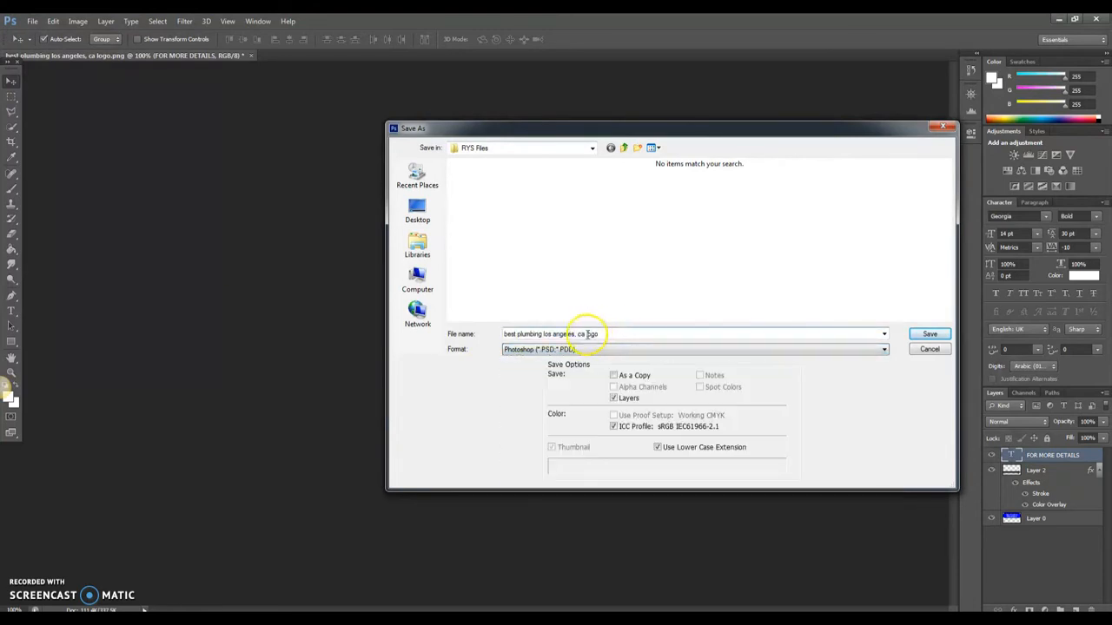
{"action": "type", "text": "CTA"}
{"action": "key", "text": "Return"}
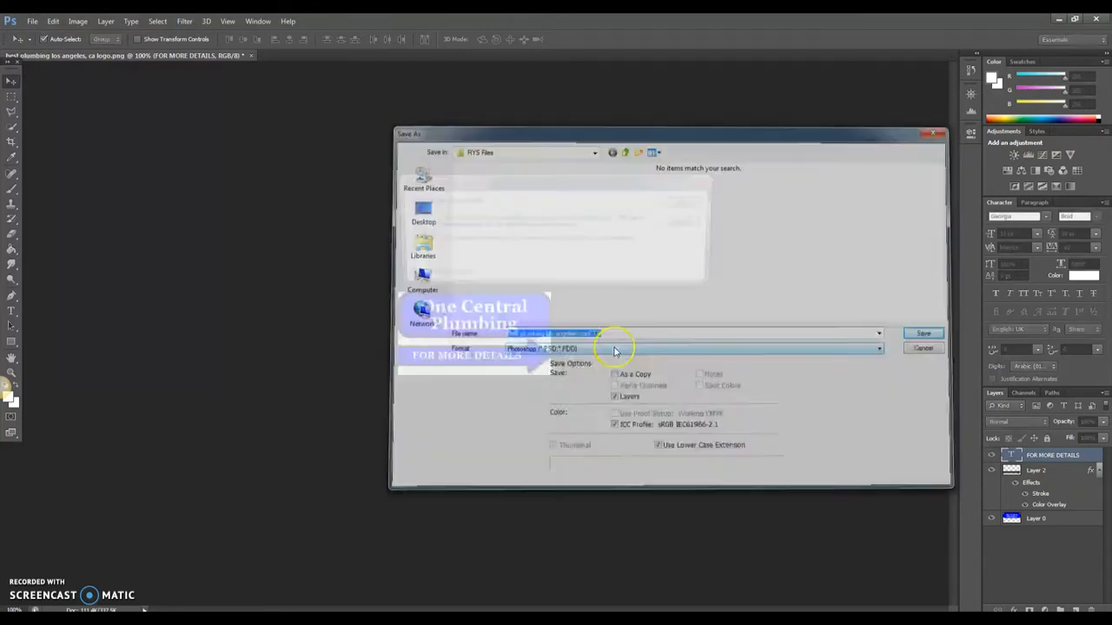
{"action": "key", "text": "Return"}
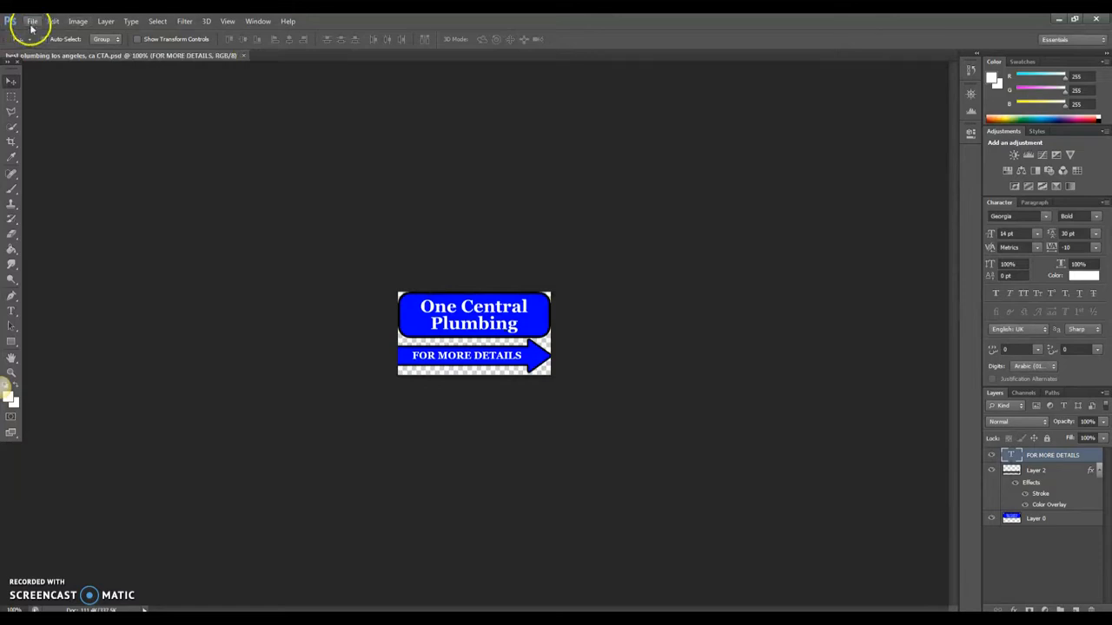
- Save a JPEG copy of the CTA design, accepting the default JPEG options
{"action": "left_click", "coordinate": [31, 23]}
{"action": "left_click", "coordinate": [59, 158]}
{"action": "left_click", "coordinate": [514, 349]}
{"action": "left_click", "coordinate": [521, 419]}
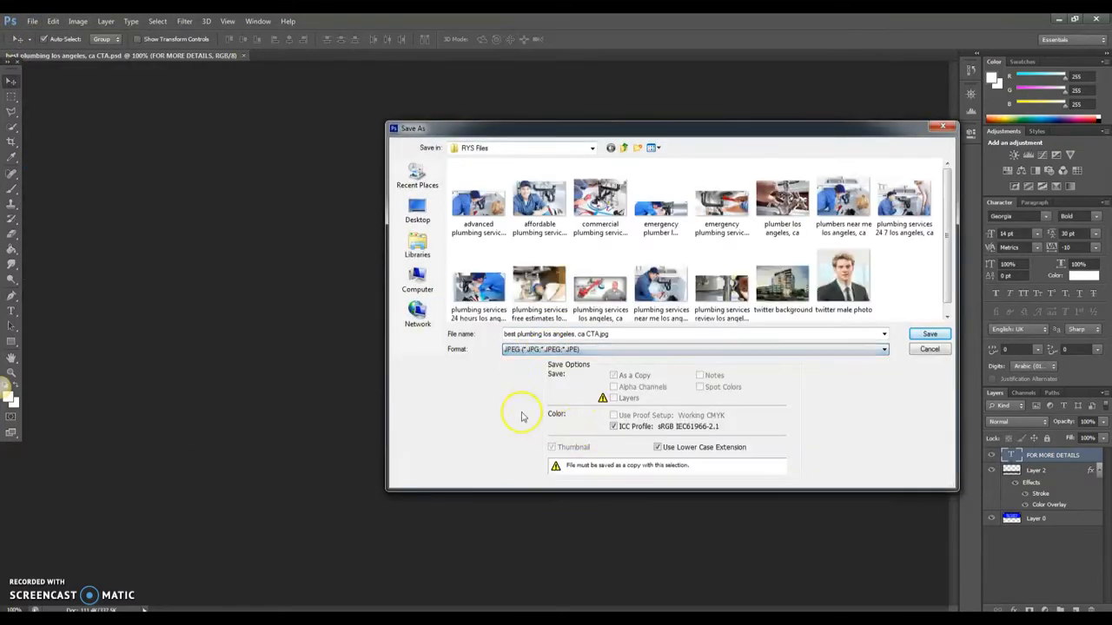
{"action": "left_click", "coordinate": [928, 334]}
{"action": "left_click", "coordinate": [630, 181]}
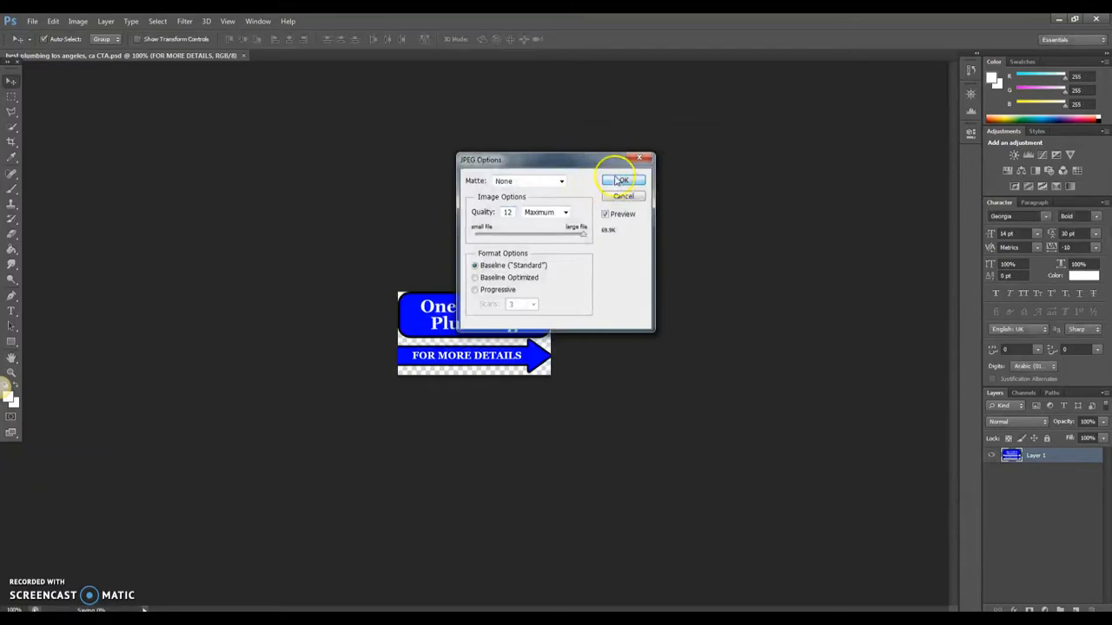
{"action": "left_click", "coordinate": [93, 620]}
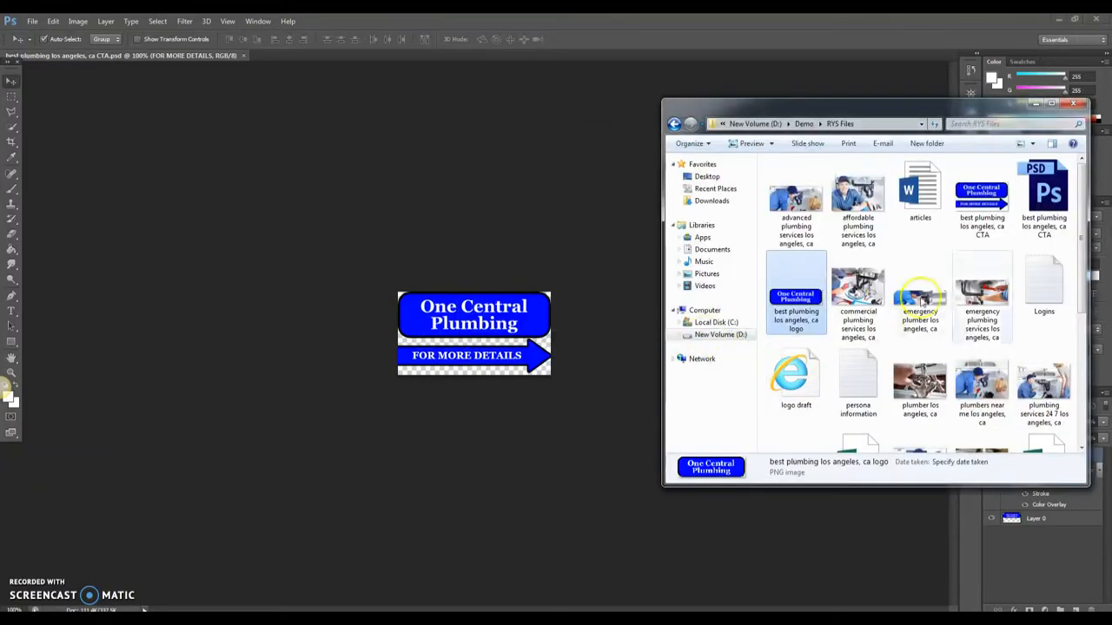
- Maximize RYS Files and preview the CTA JPEG in Photo Viewer, then close it
{"action": "left_click", "coordinate": [1052, 105]}
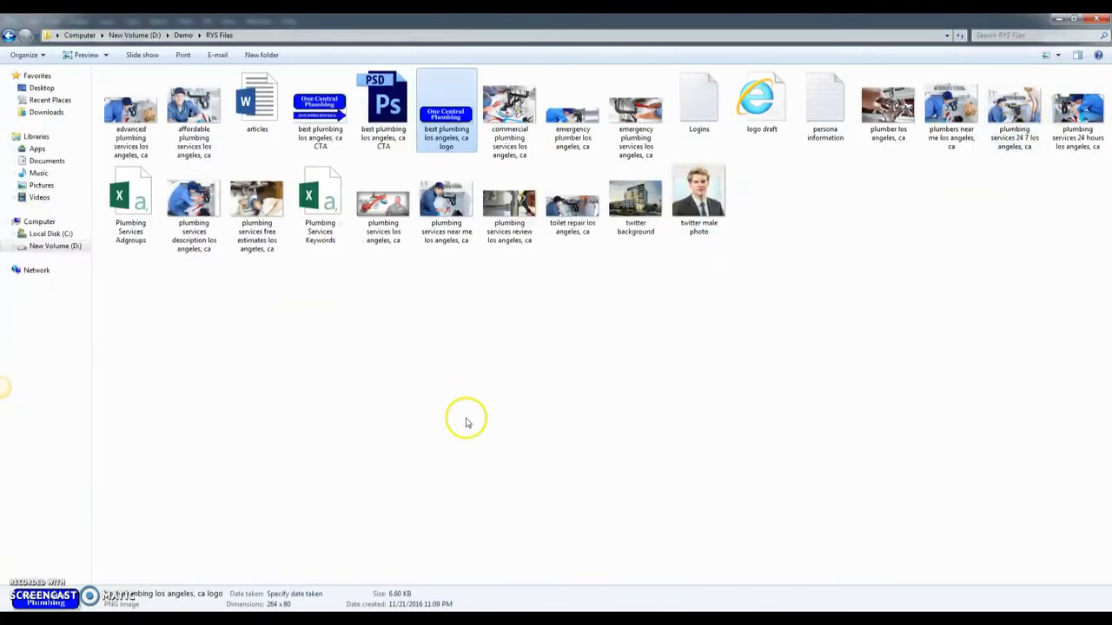
{"action": "left_click", "coordinate": [341, 113]}
{"action": "double_click", "coordinate": [341, 113]}
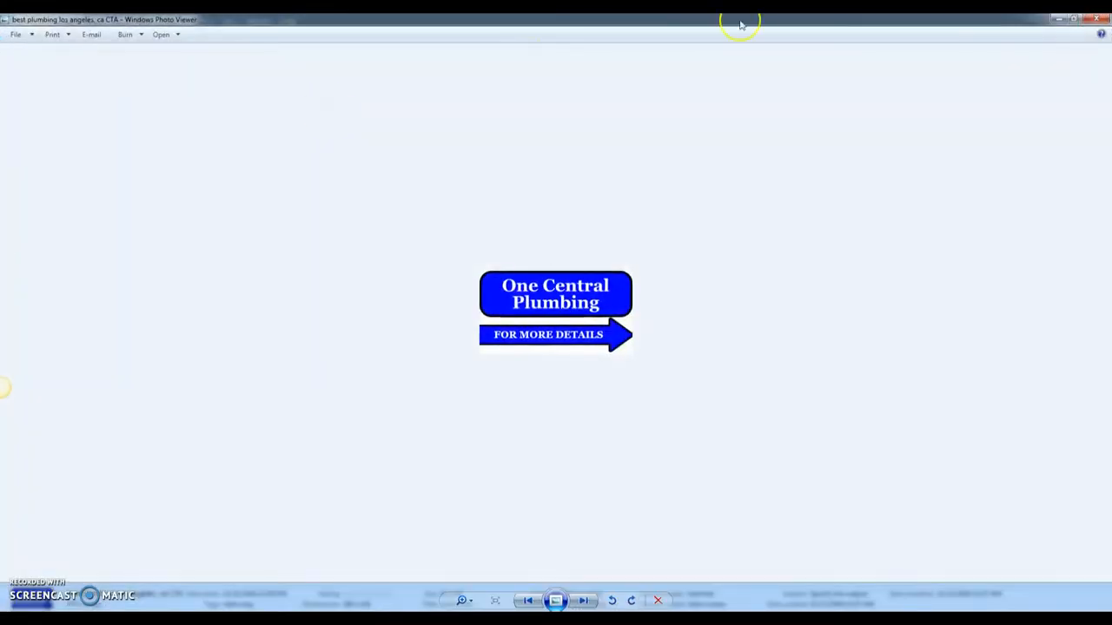
{"action": "left_click", "coordinate": [1096, 19]}
- Bring the Chrome window with the Best Plumbing spreadsheet back to the front
{"action": "left_click", "coordinate": [584, 270]}
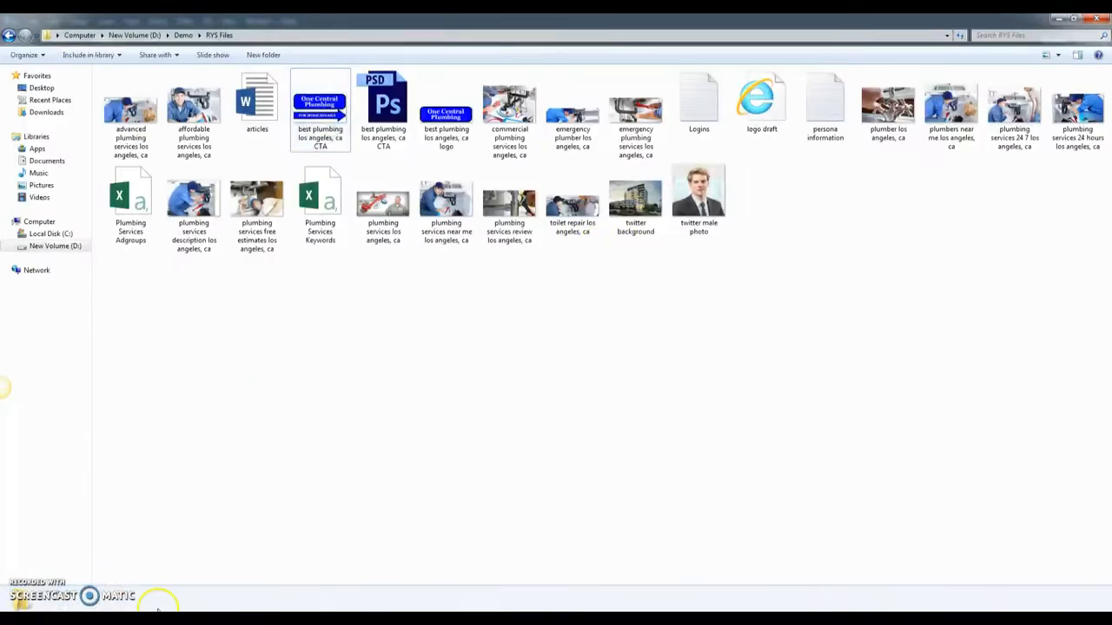
{"action": "left_click", "coordinate": [193, 618]}
{"action": "left_click", "coordinate": [249, 569]}
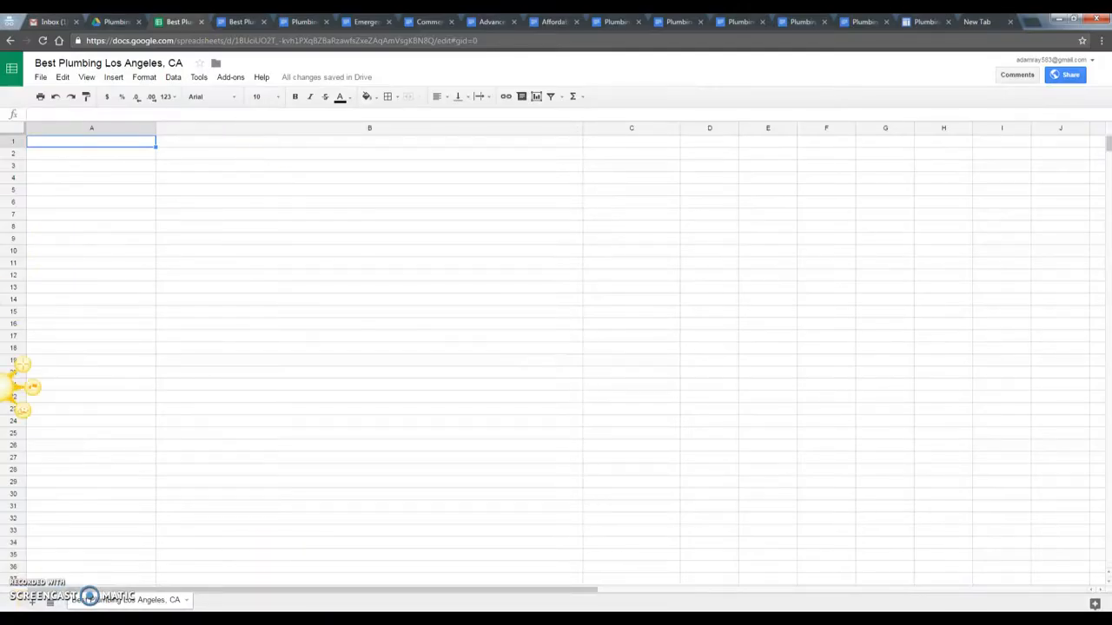
- Drag the CTA JPEG from RYS Files into Drive's Photos folder, then return to the sheet
{"action": "left_click", "coordinate": [117, 22]}
{"action": "double_click", "coordinate": [405, 168]}
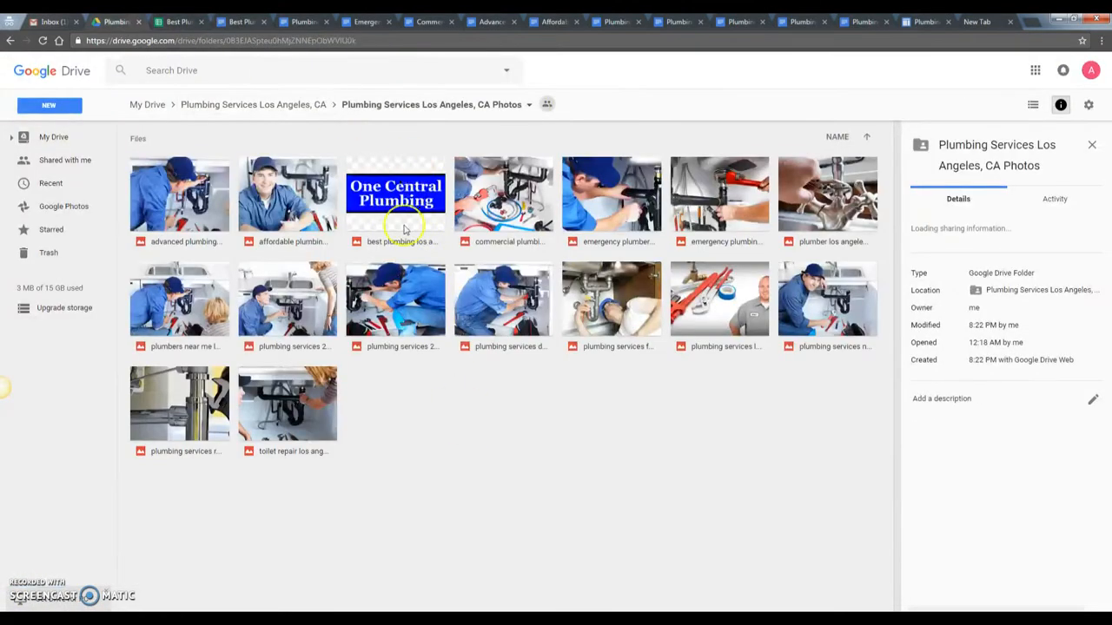
{"action": "left_click", "coordinate": [122, 619]}
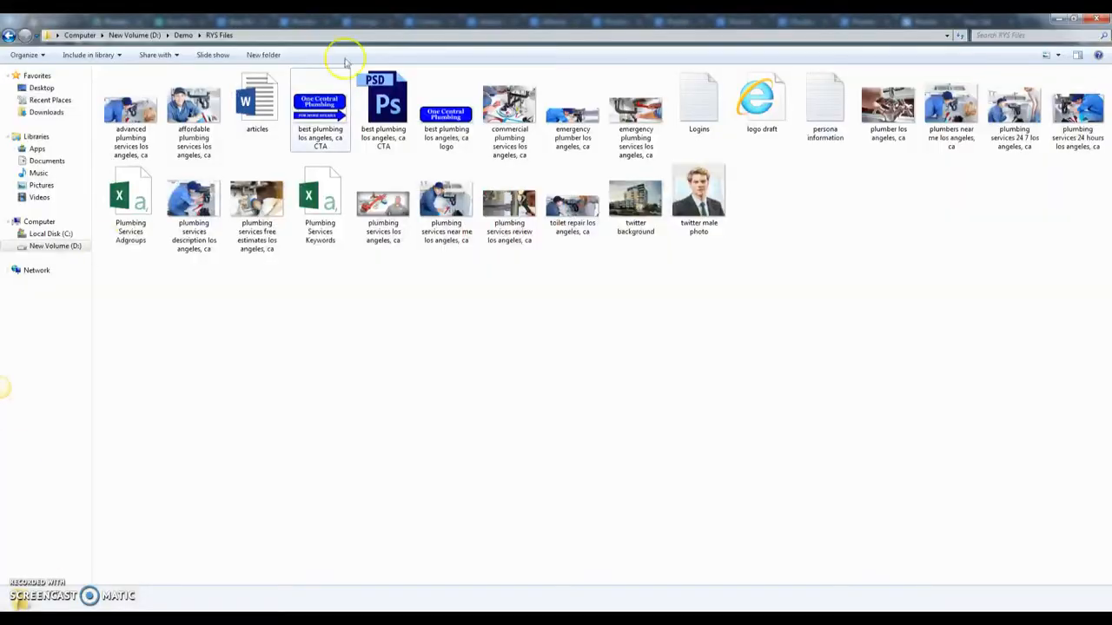
{"action": "left_click", "coordinate": [1072, 19]}
{"action": "left_click_drag", "start_coordinate": [990, 196], "coordinate": [464, 424]}
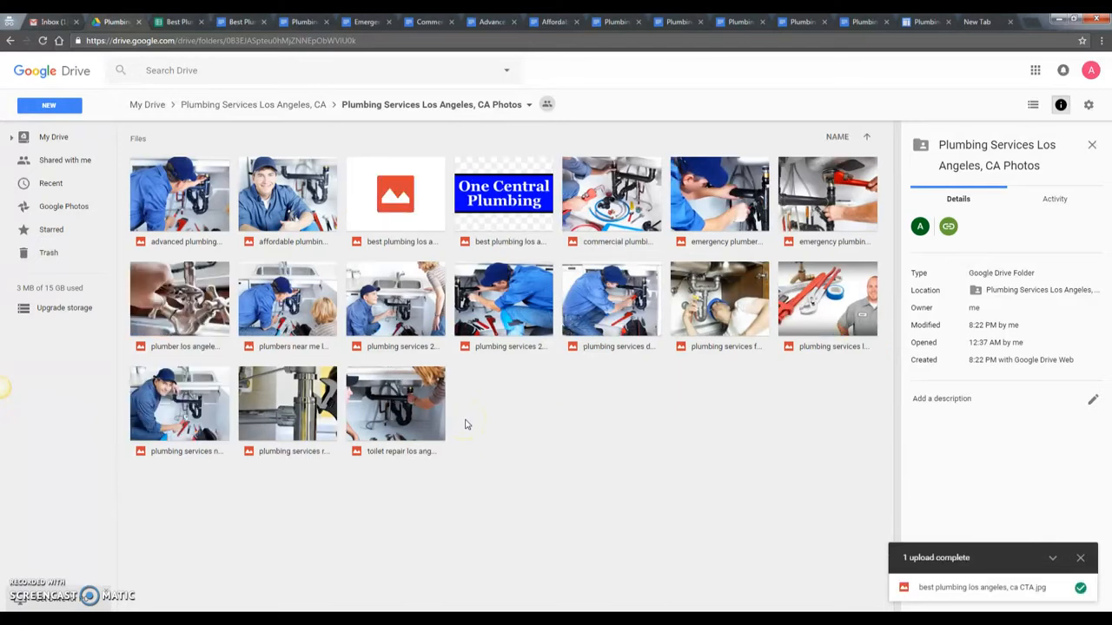
{"action": "left_click", "coordinate": [271, 105]}
{"action": "left_click", "coordinate": [180, 22]}
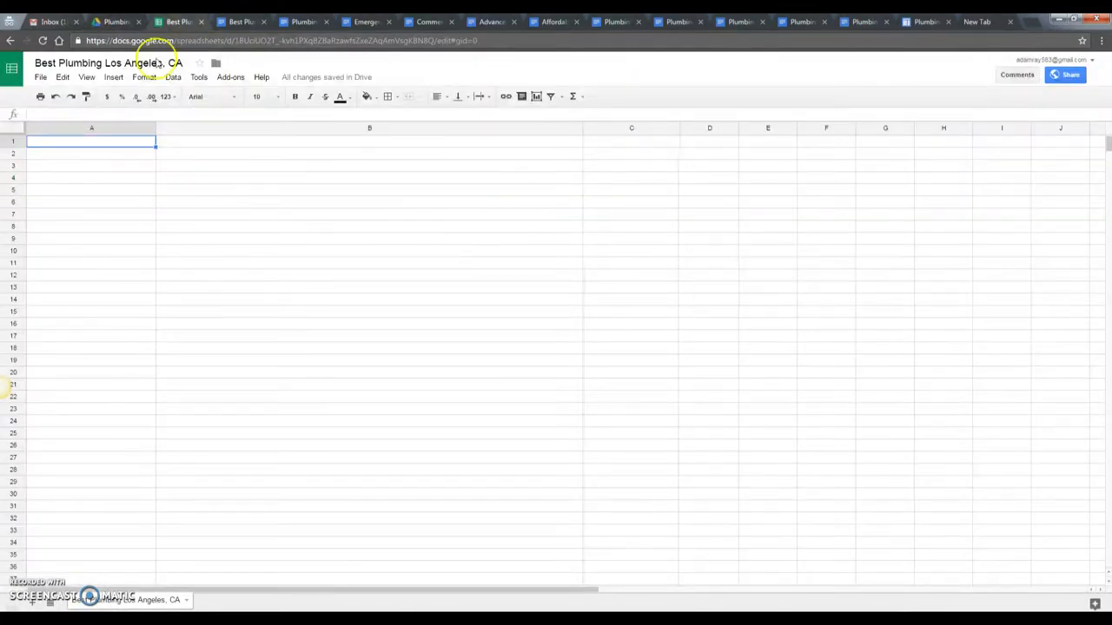
- Insert the CTA image from Drive's Plumbing Services Los Angeles, CA > Photos folder
{"action": "mouse_move", "coordinate": [114, 77]}
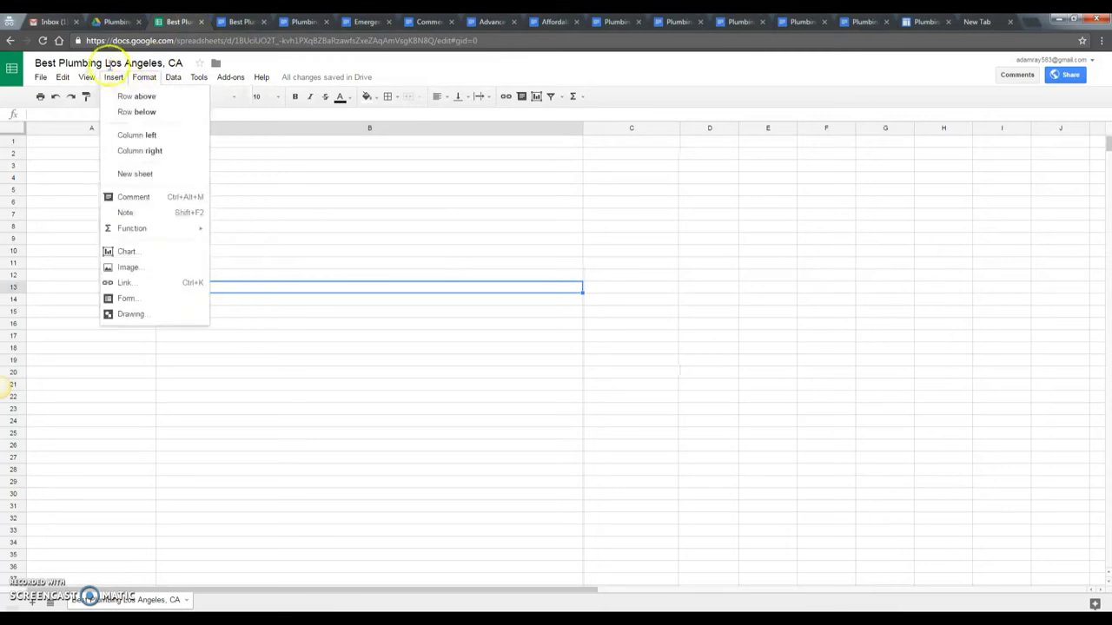
{"action": "left_click", "coordinate": [136, 270]}
{"action": "left_click", "coordinate": [559, 193]}
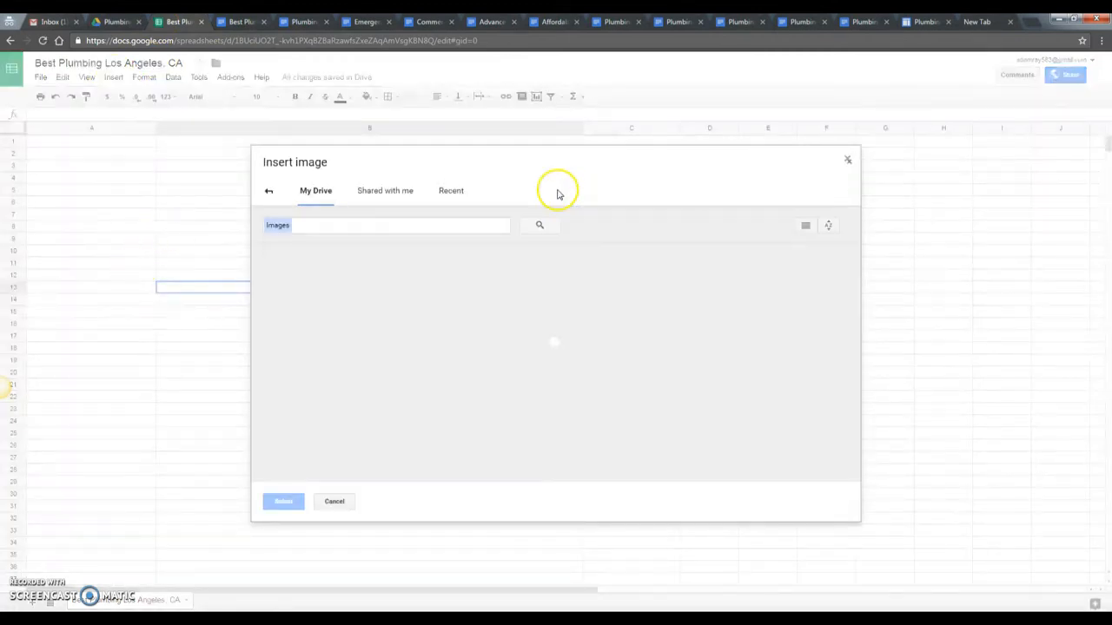
{"action": "double_click", "coordinate": [313, 291]}
{"action": "double_click", "coordinate": [561, 304]}
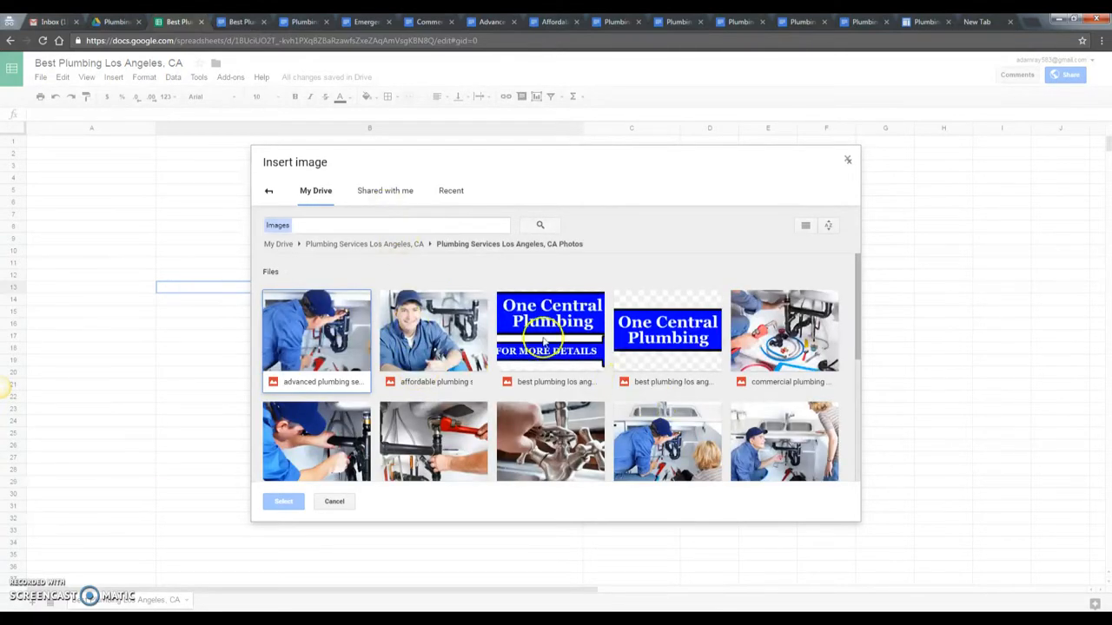
{"action": "left_click", "coordinate": [545, 339]}
{"action": "left_click", "coordinate": [283, 502]}
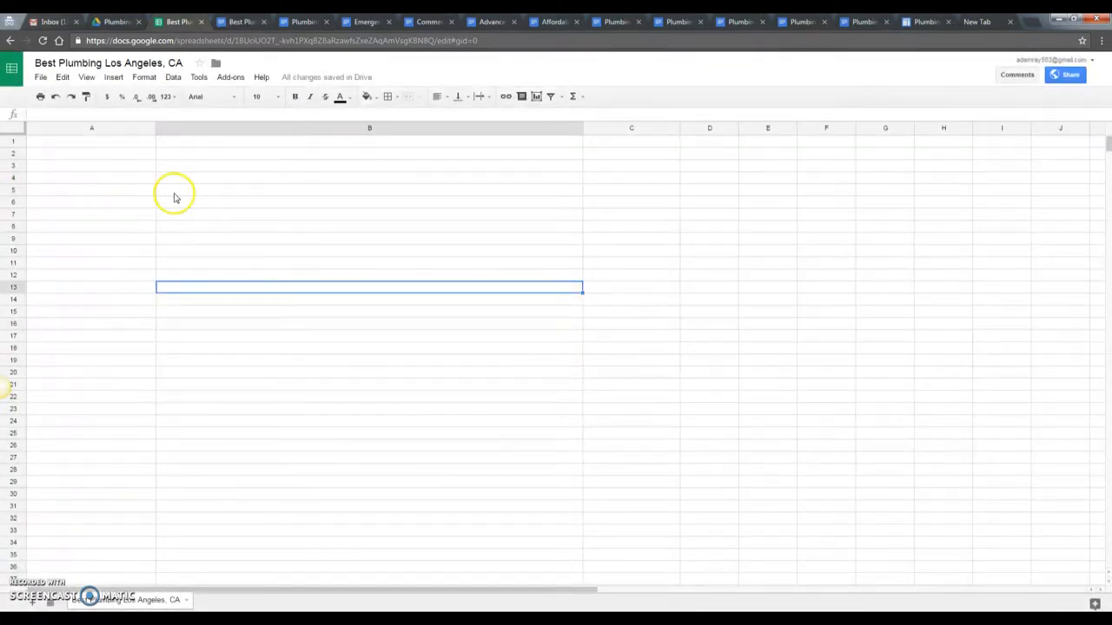
- Drag the CTA image to the top-left of the sheet, covering cells A1–A7
{"action": "left_click", "coordinate": [248, 191]}
{"action": "left_click", "coordinate": [250, 211]}
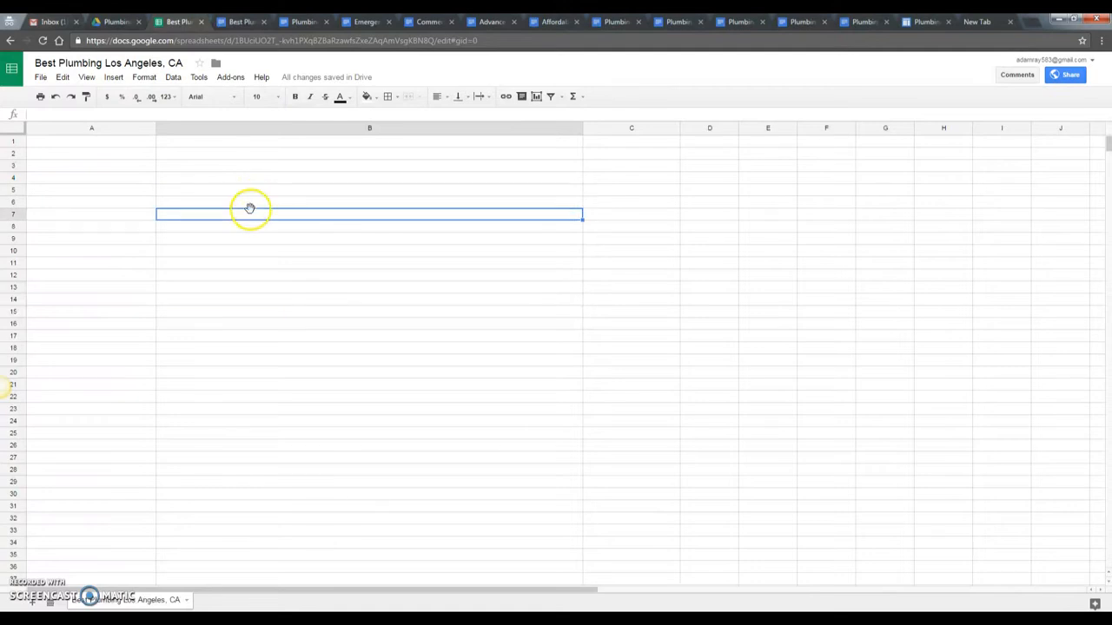
{"action": "left_click", "coordinate": [85, 177]}
{"action": "left_click", "coordinate": [89, 152]}
{"action": "left_click", "coordinate": [97, 142]}
{"action": "left_click", "coordinate": [127, 181]}
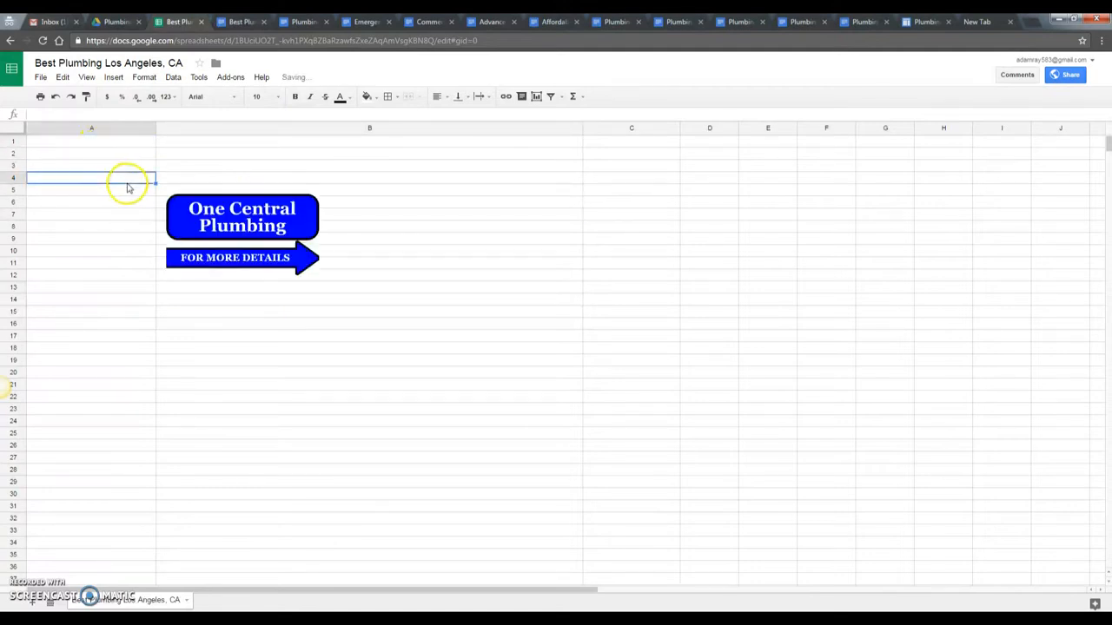
{"action": "left_click_drag", "start_coordinate": [261, 218], "coordinate": [182, 130]}
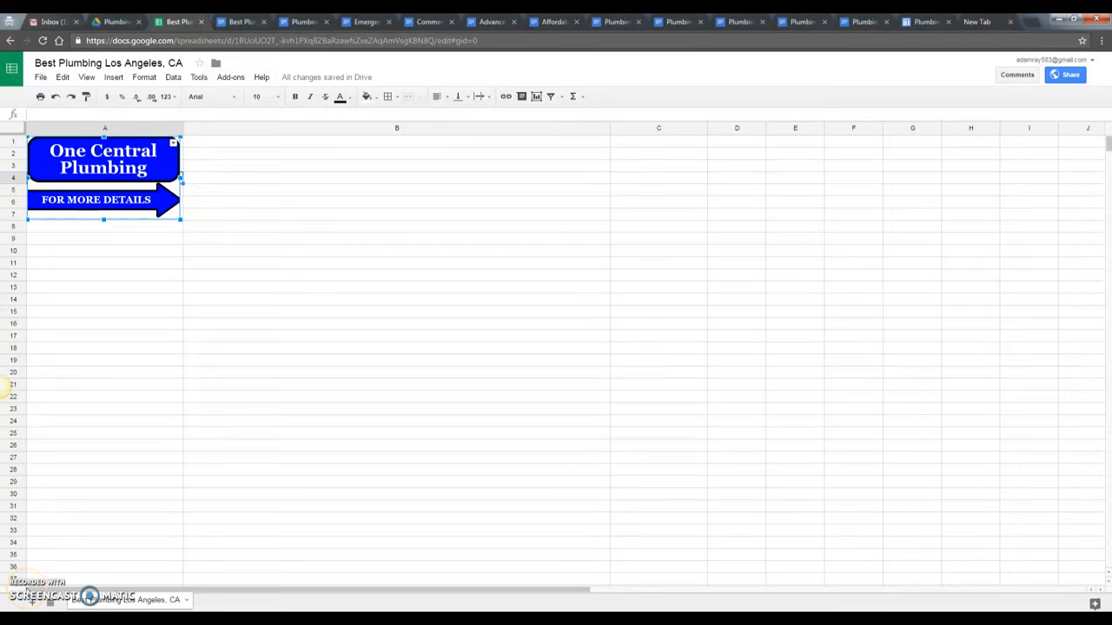
{"action": "left_click", "coordinate": [199, 173]}
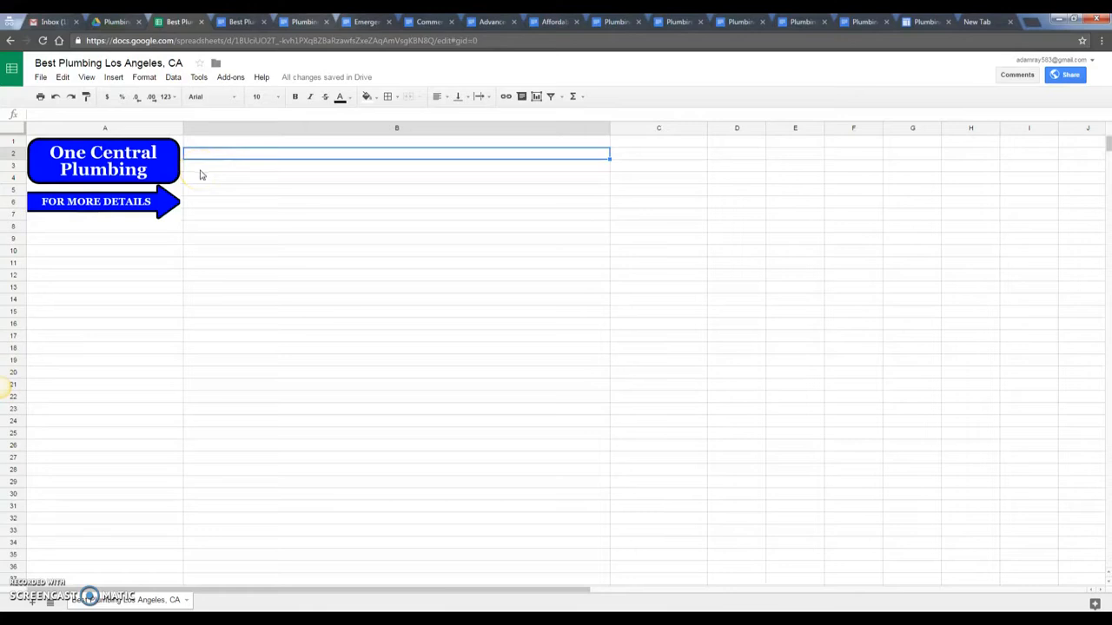
{"action": "left_click", "coordinate": [129, 163]}
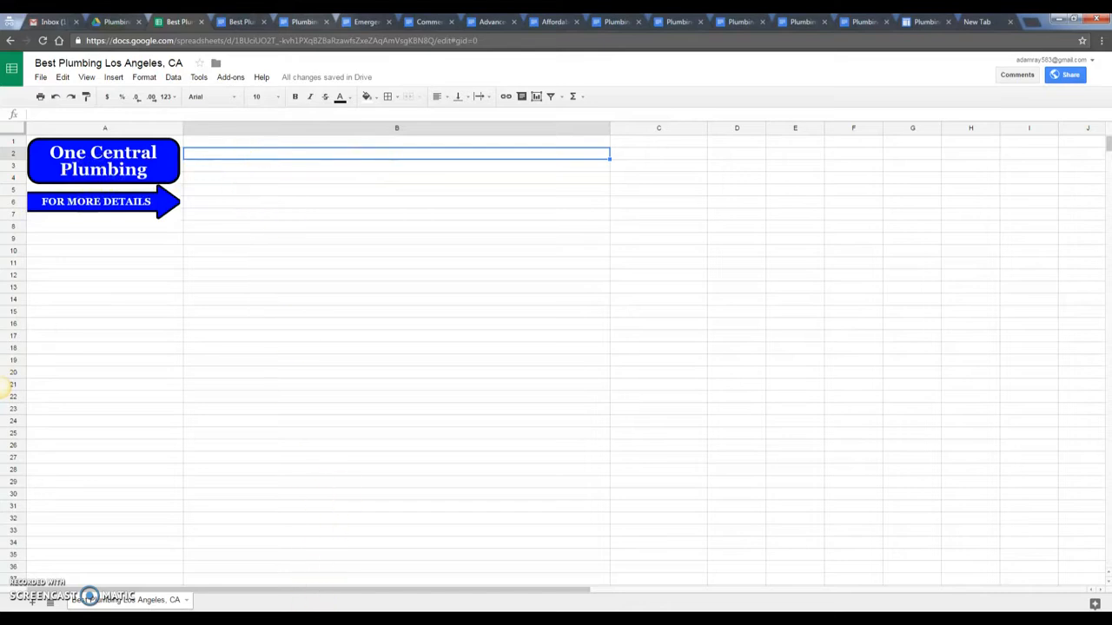
- Add 'One Central Plumbing' from the client notes under Contact Details in Logins.txt
{"action": "left_click", "coordinate": [302, 620]}
{"action": "left_click", "coordinate": [295, 560]}
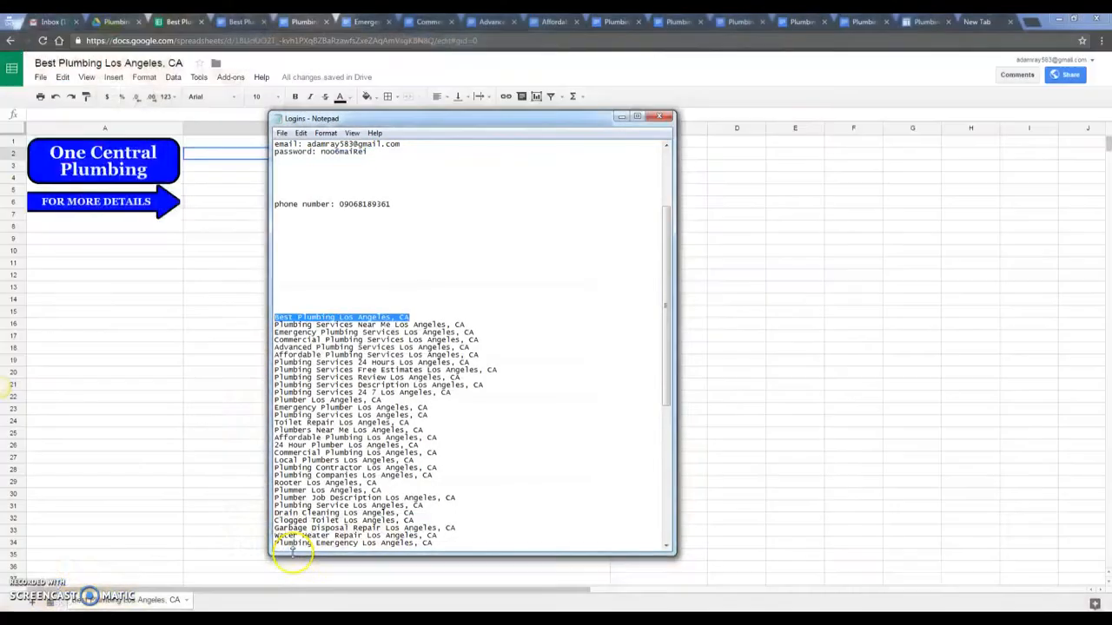
{"action": "scroll", "coordinate": [498, 298], "scroll_direction": "up", "scroll_amount": 5}
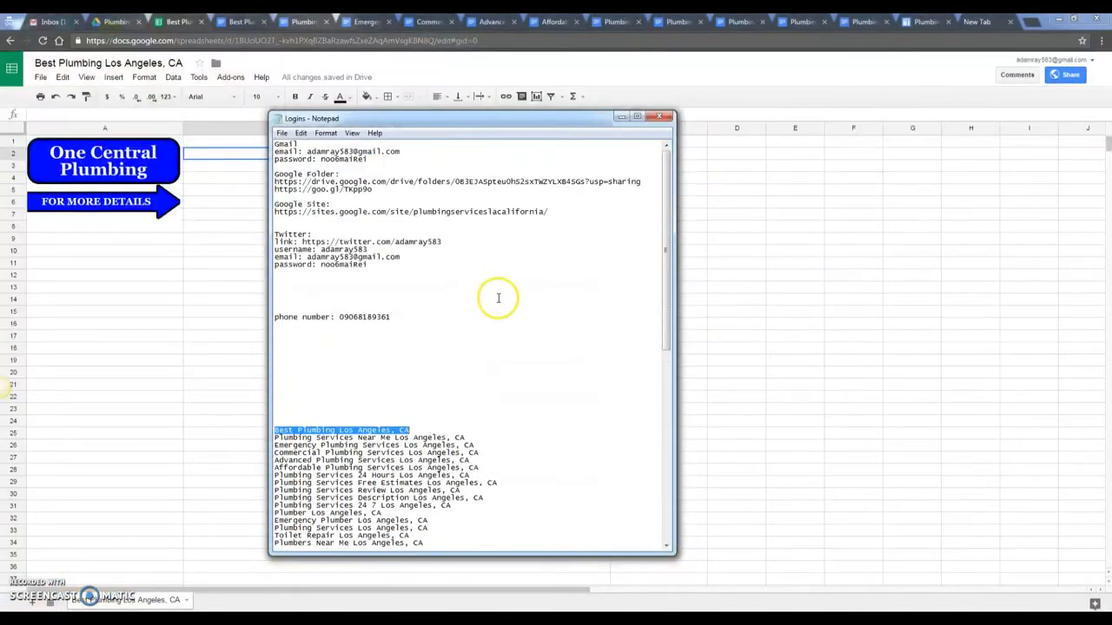
{"action": "left_click", "coordinate": [300, 340]}
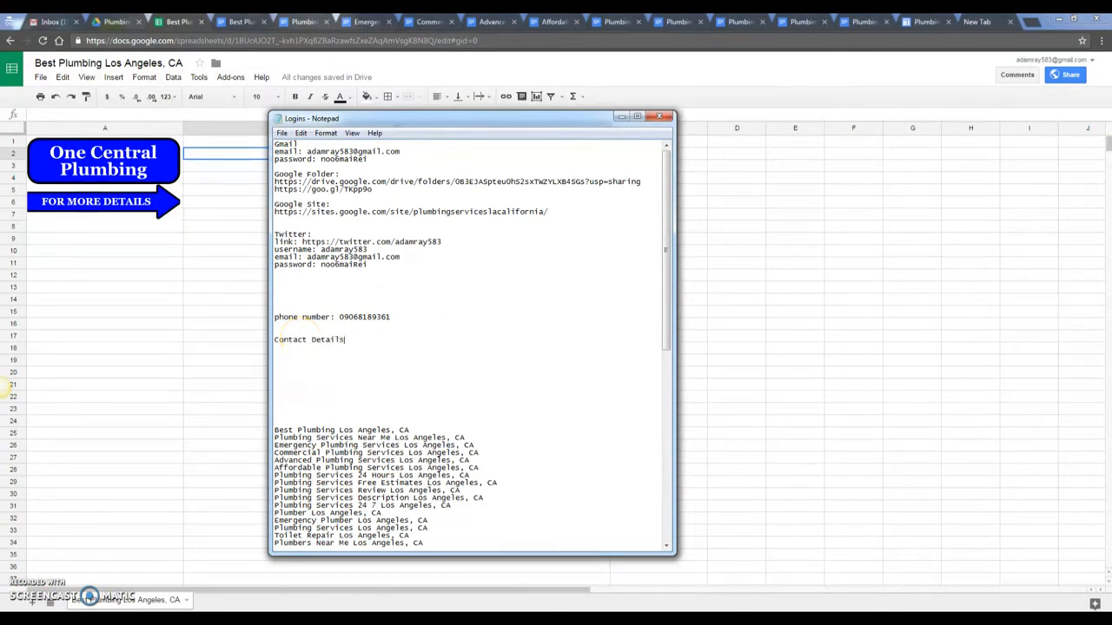
{"action": "key", "text": "Return"}
{"action": "left_click", "coordinate": [299, 620]}
{"action": "left_click", "coordinate": [157, 572]}
{"action": "left_click_drag", "start_coordinate": [455, 249], "coordinate": [343, 250]}
{"action": "key", "text": "ctrl+c"}
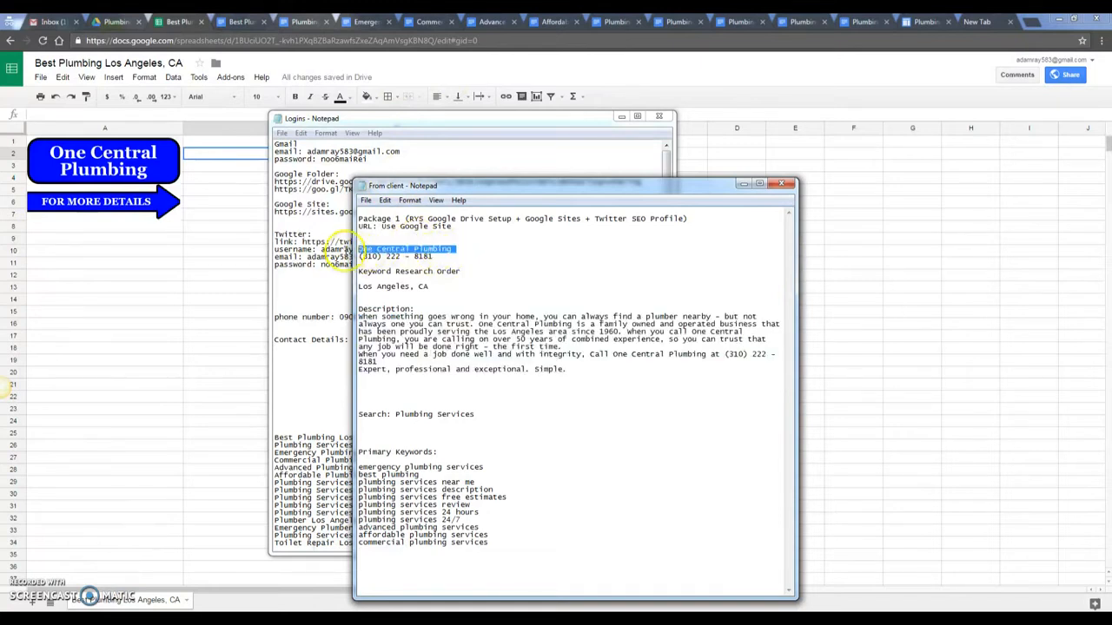
{"action": "left_click", "coordinate": [743, 185]}
{"action": "key", "text": "ctrl+v"}
{"action": "key", "text": "Return"}
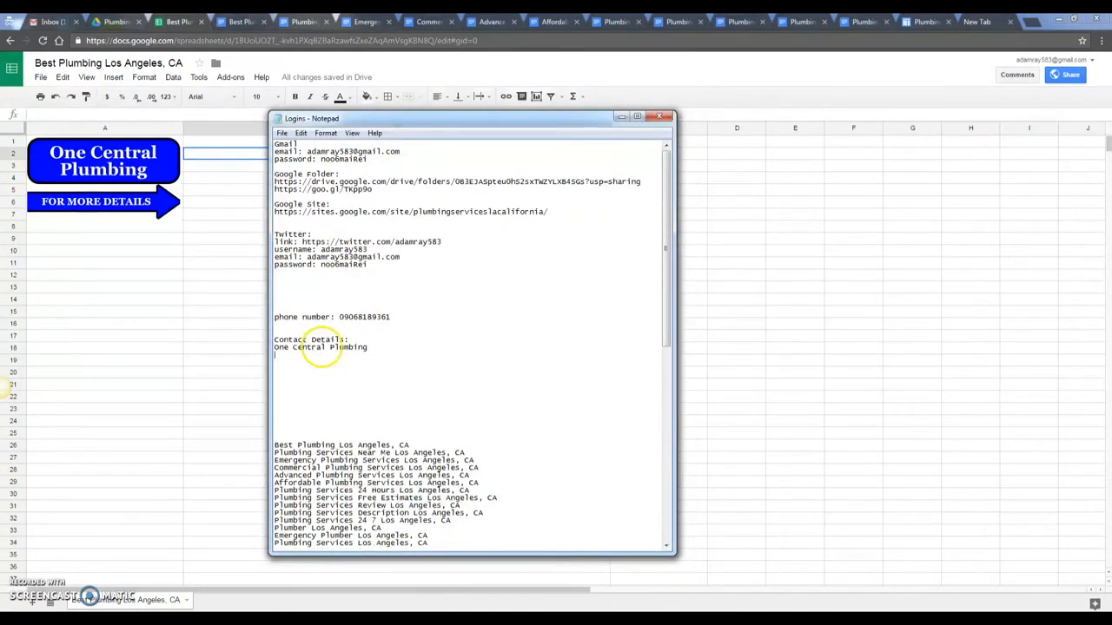
- Paste the Google Site URL below the company name and start a 'Website:' line
{"action": "left_click_drag", "start_coordinate": [549, 211], "coordinate": [251, 212]}
{"action": "key", "text": "ctrl+c"}
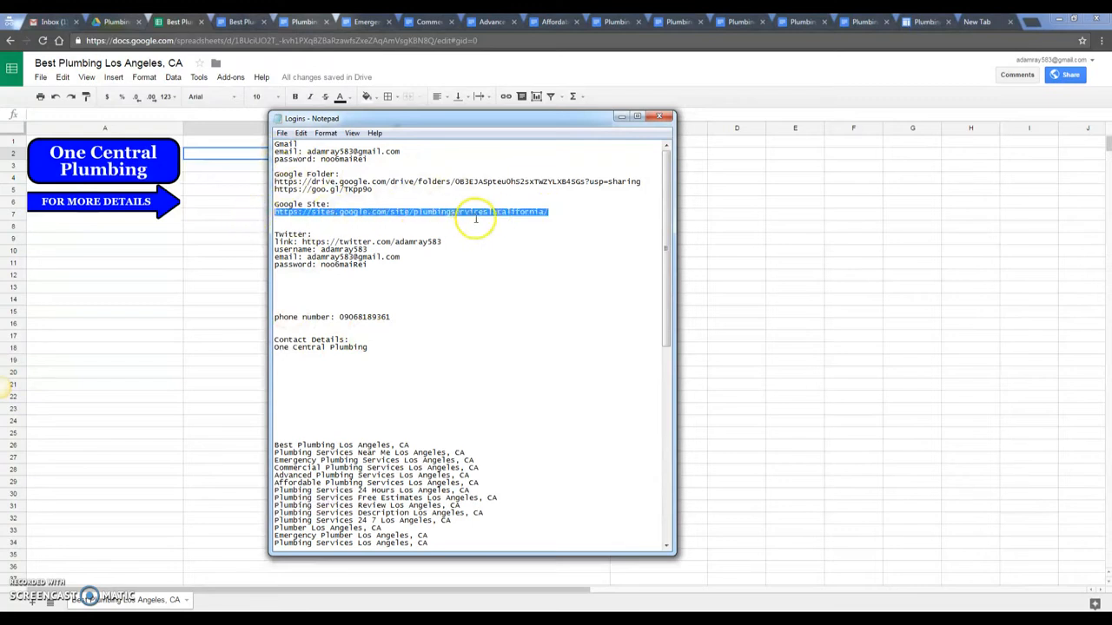
{"action": "left_click", "coordinate": [308, 357]}
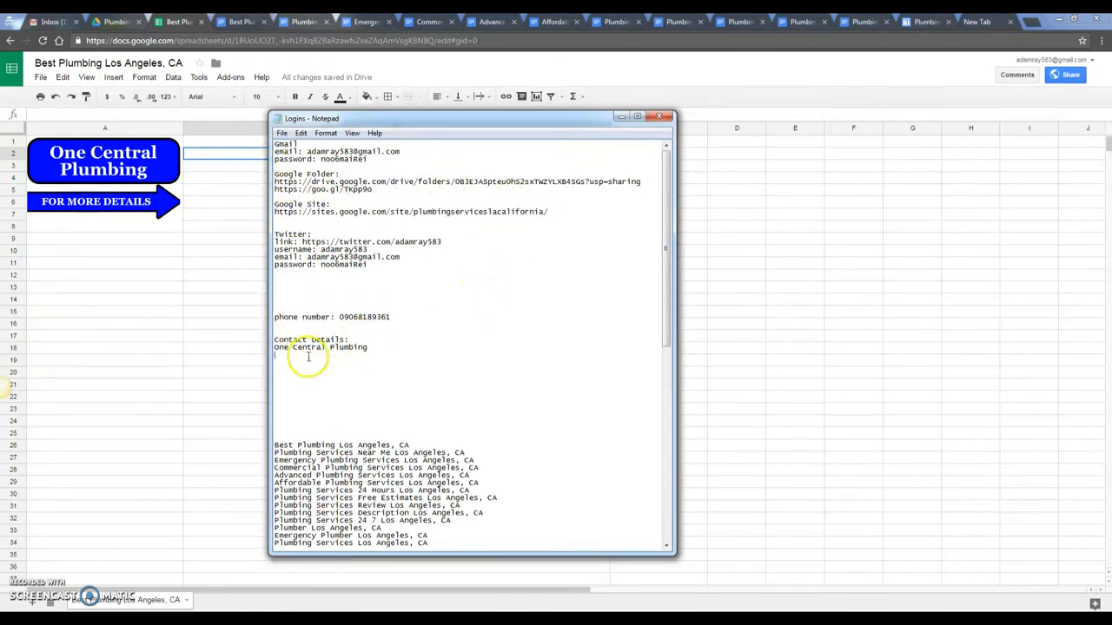
{"action": "key", "text": "ctrl+v"}
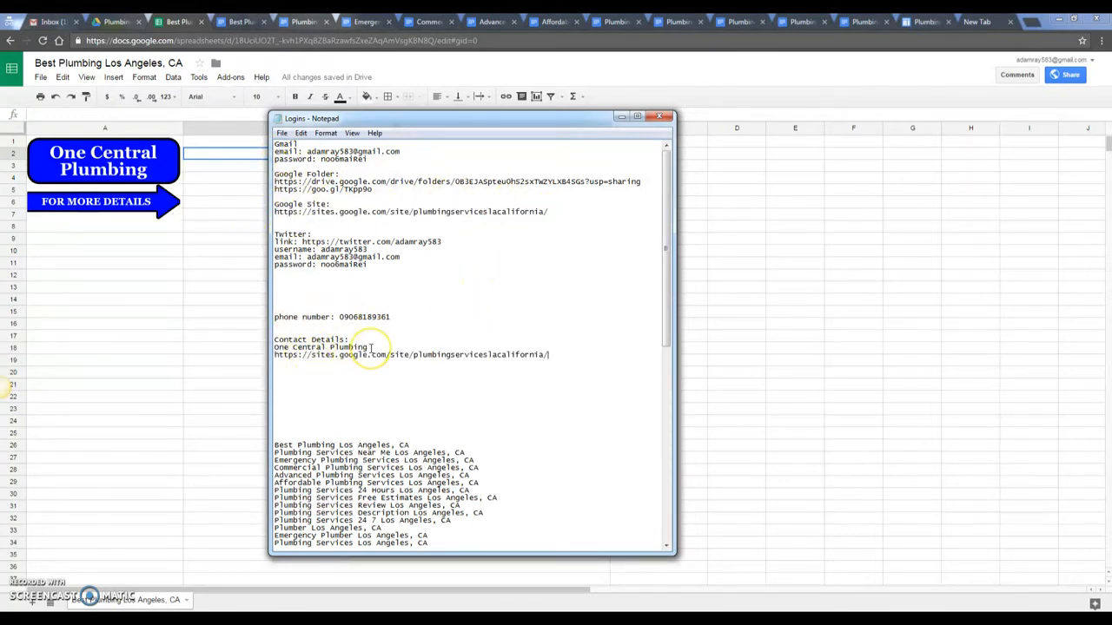
{"action": "key", "text": "Return"}
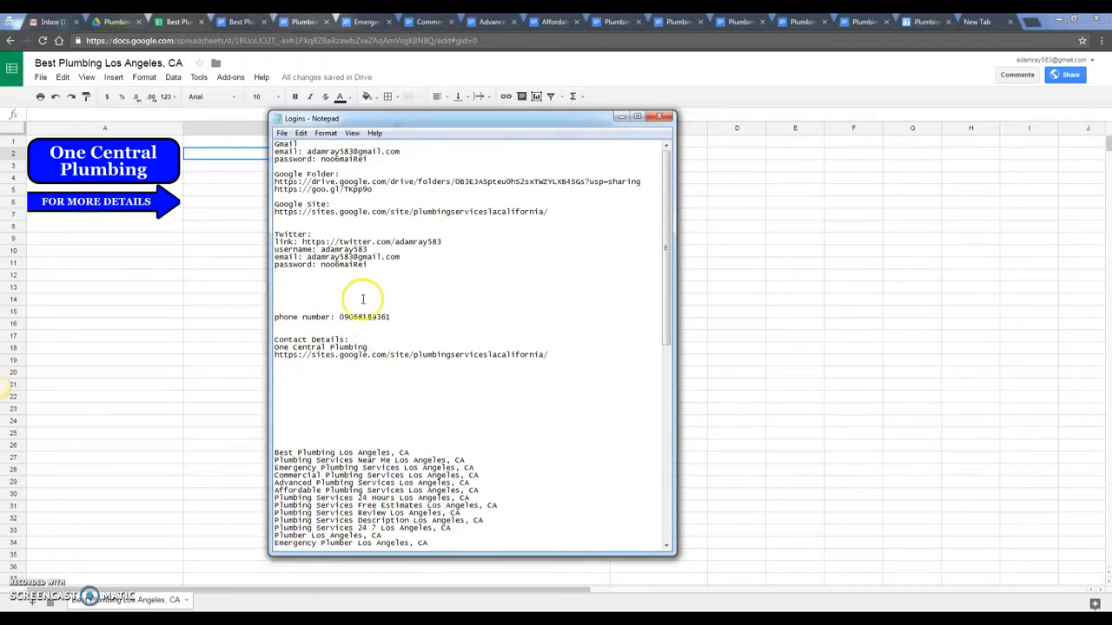
{"action": "type", "text": "Website:"}
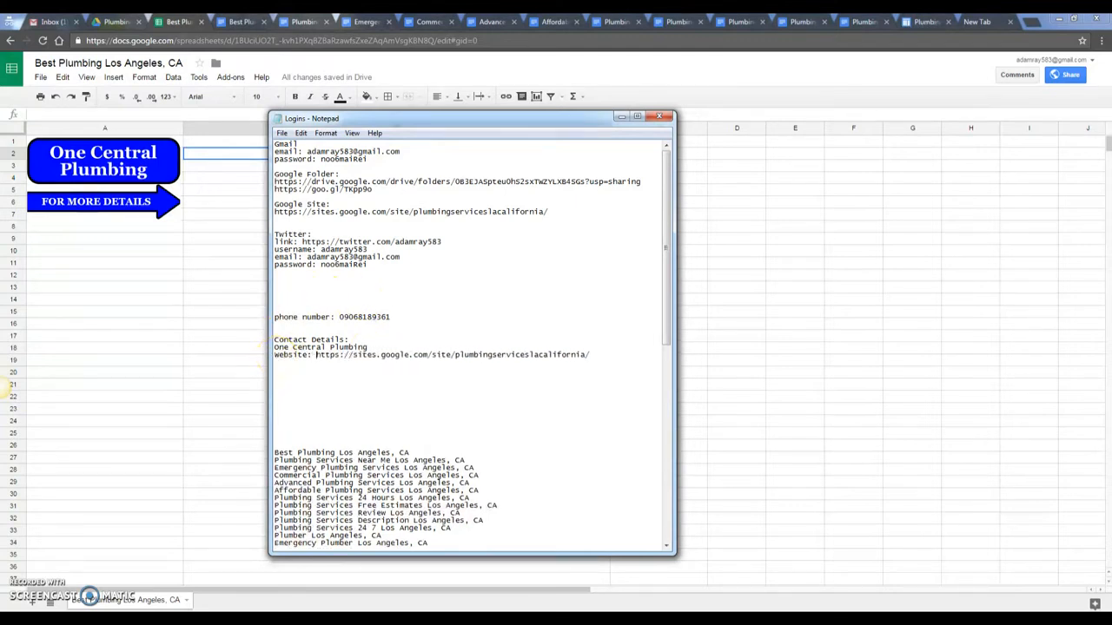
- Add the Google Folder short link and the Twitter URL, then select the four contact lines
{"action": "left_click_drag", "start_coordinate": [372, 189], "coordinate": [257, 189]}
{"action": "left_click", "coordinate": [598, 355]}
{"action": "key", "text": "Return"}
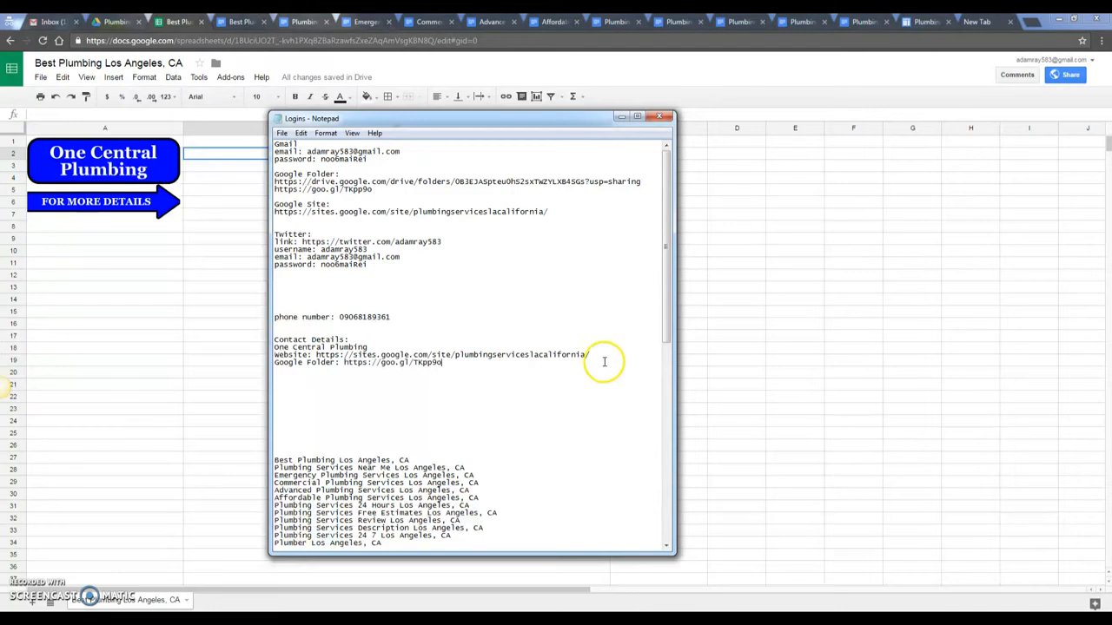
{"action": "mouse_move", "coordinate": [442, 241]}
{"action": "left_mouse_down"}
{"action": "mouse_move", "coordinate": [265, 242]}
{"action": "mouse_move", "coordinate": [459, 240]}
{"action": "left_mouse_up"}
{"action": "key", "text": "ctrl+c"}
{"action": "left_click", "coordinate": [369, 249]}
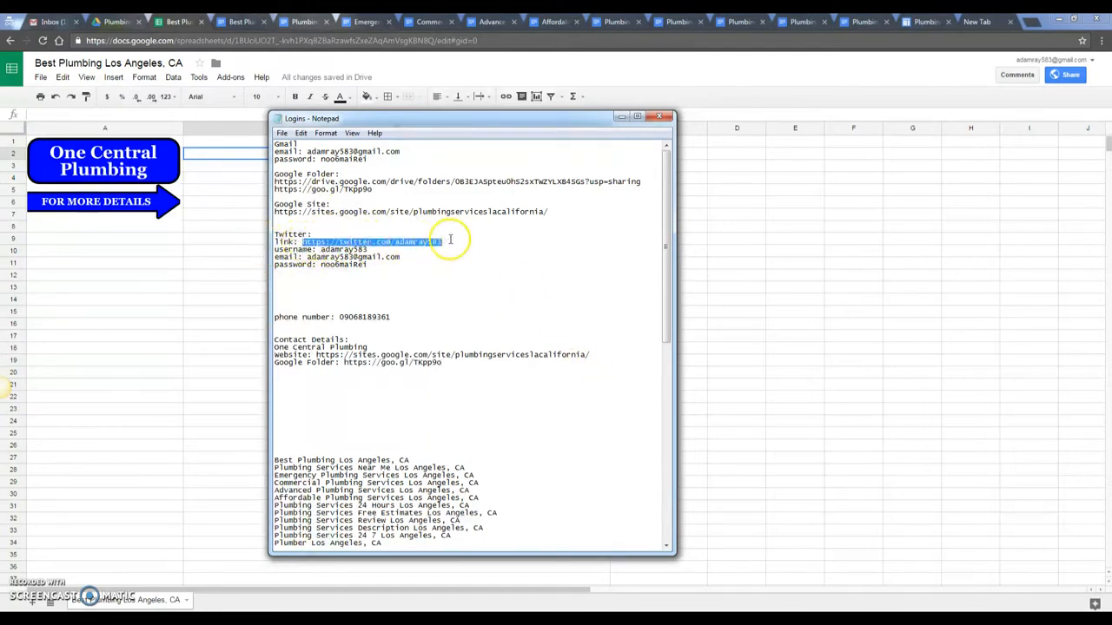
{"action": "left_click", "coordinate": [458, 362]}
{"action": "key", "text": "Return"}
{"action": "key", "text": "ctrl+v"}
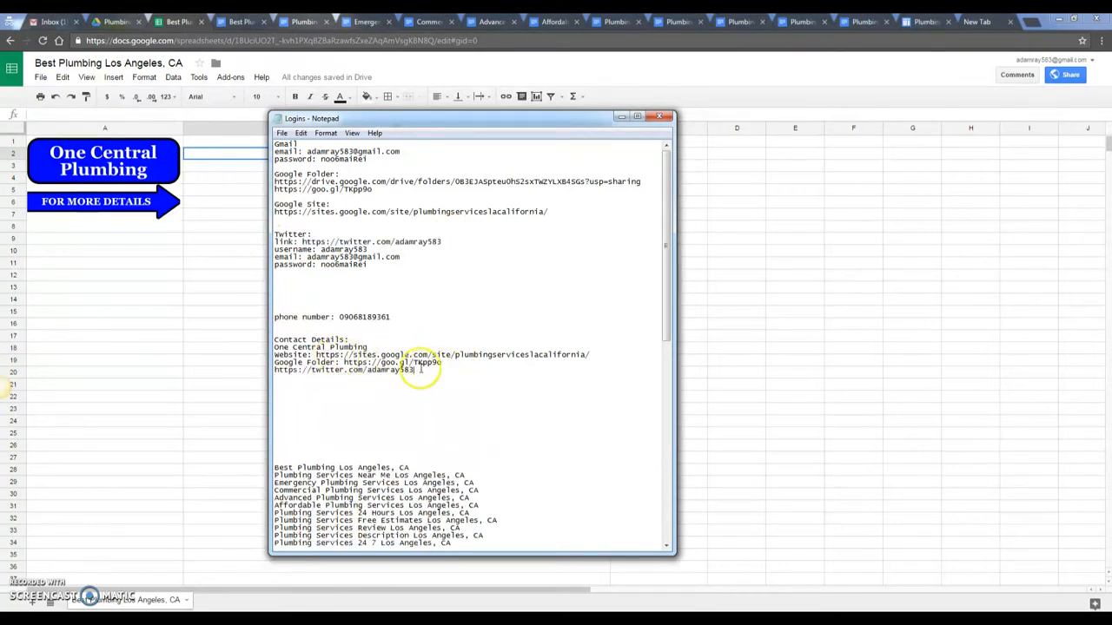
{"action": "left_click_drag", "start_coordinate": [415, 370], "coordinate": [275, 347]}
{"action": "key", "text": "ctrl+c"}
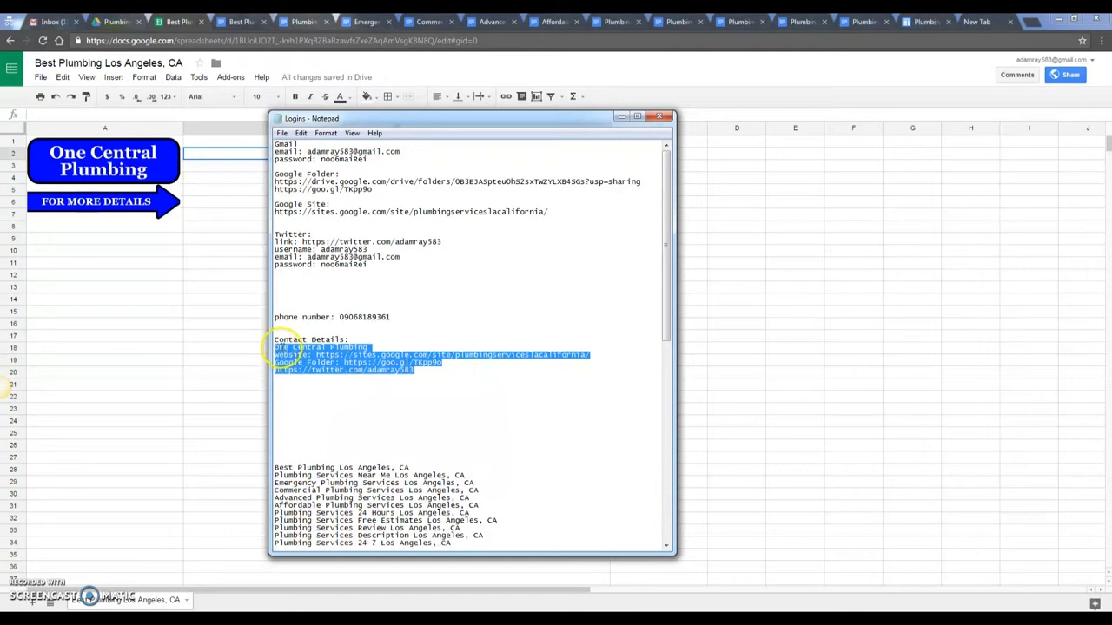
{"action": "left_click", "coordinate": [210, 145]}
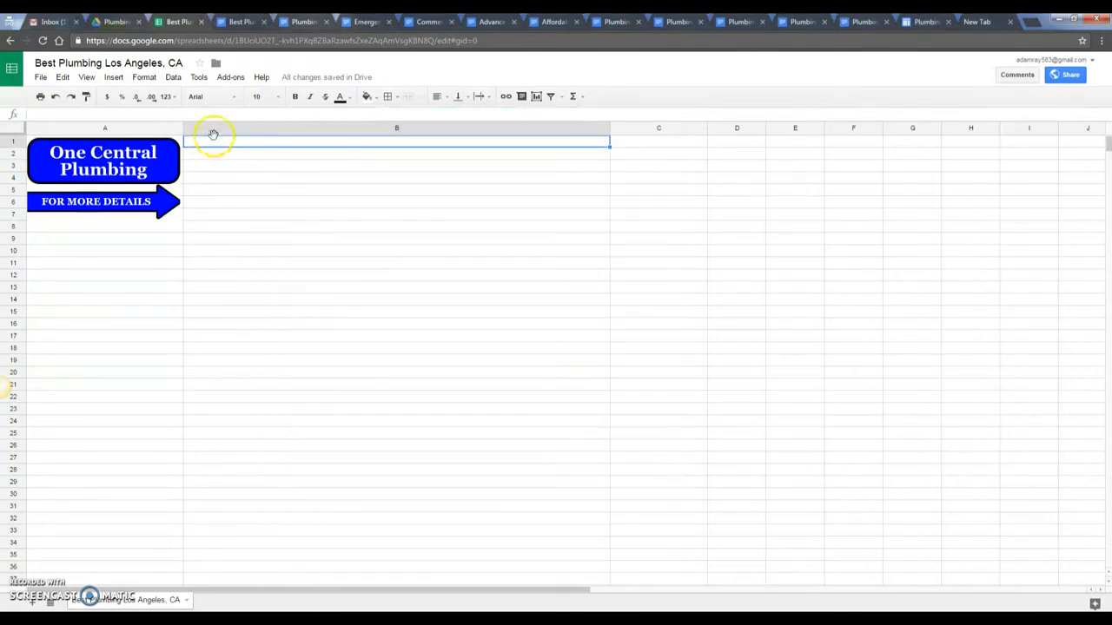
- Paste the contact lines into B1, empty the Website cell B2, and move the folder and Twitter entries up to B2:B3
{"action": "key", "text": "ctrl+v"}
{"action": "left_click", "coordinate": [286, 248]}
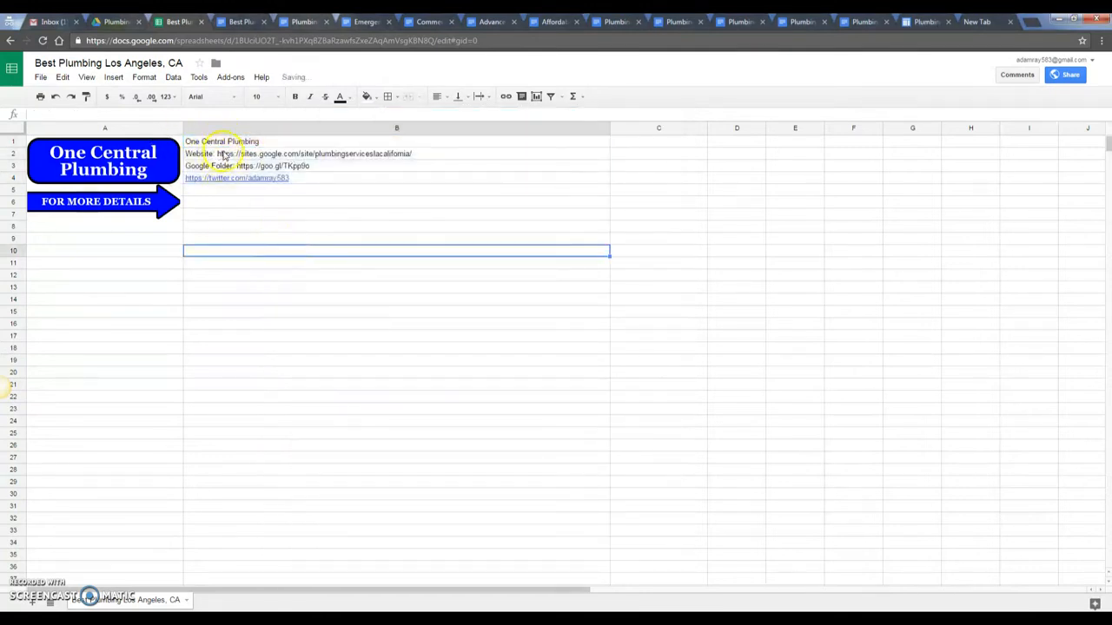
{"action": "left_click", "coordinate": [223, 154]}
{"action": "double_click", "coordinate": [223, 154]}
{"action": "mouse_move", "coordinate": [217, 154]}
{"action": "left_mouse_down"}
{"action": "mouse_move", "coordinate": [419, 156]}
{"action": "mouse_move", "coordinate": [218, 153]}
{"action": "left_mouse_up"}
{"action": "left_click", "coordinate": [417, 153]}
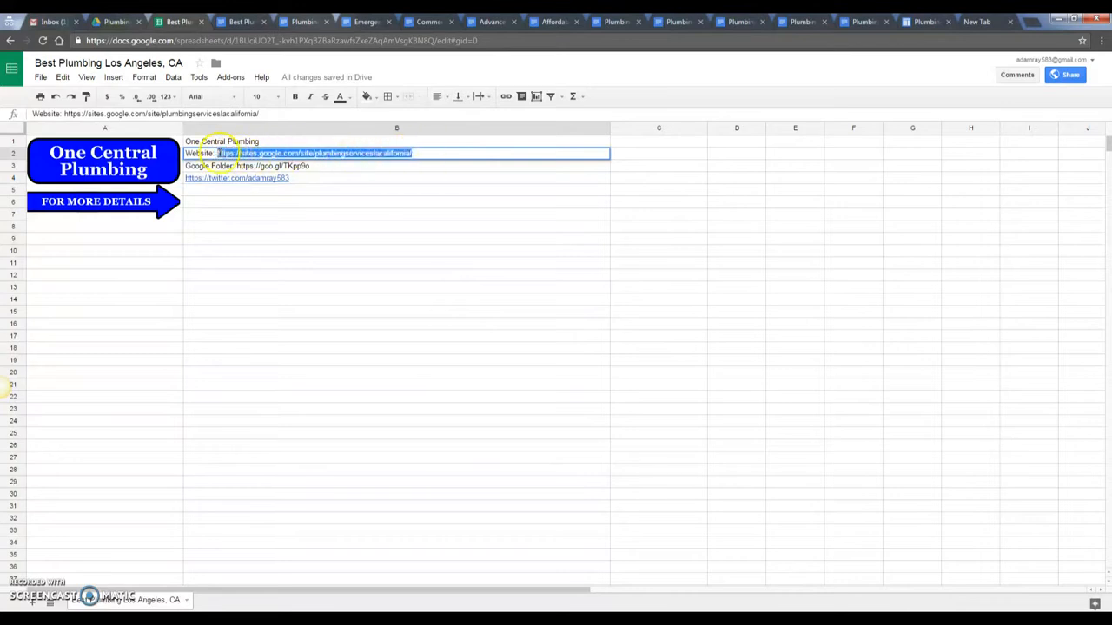
{"action": "key", "text": "ctrl+x"}
{"action": "key", "text": "BackSpace"}
{"action": "key", "text": "BackSpace"}
{"action": "key", "text": "BackSpace"}
{"action": "key", "text": "BackSpace"}
{"action": "key", "text": "BackSpace"}
{"action": "key", "text": "BackSpace"}
{"action": "key", "text": "BackSpace"}
{"action": "key", "text": "BackSpace"}
{"action": "key", "text": "BackSpace"}
{"action": "left_click_drag", "start_coordinate": [196, 202], "coordinate": [229, 215]}
{"action": "left_click", "coordinate": [213, 157]}
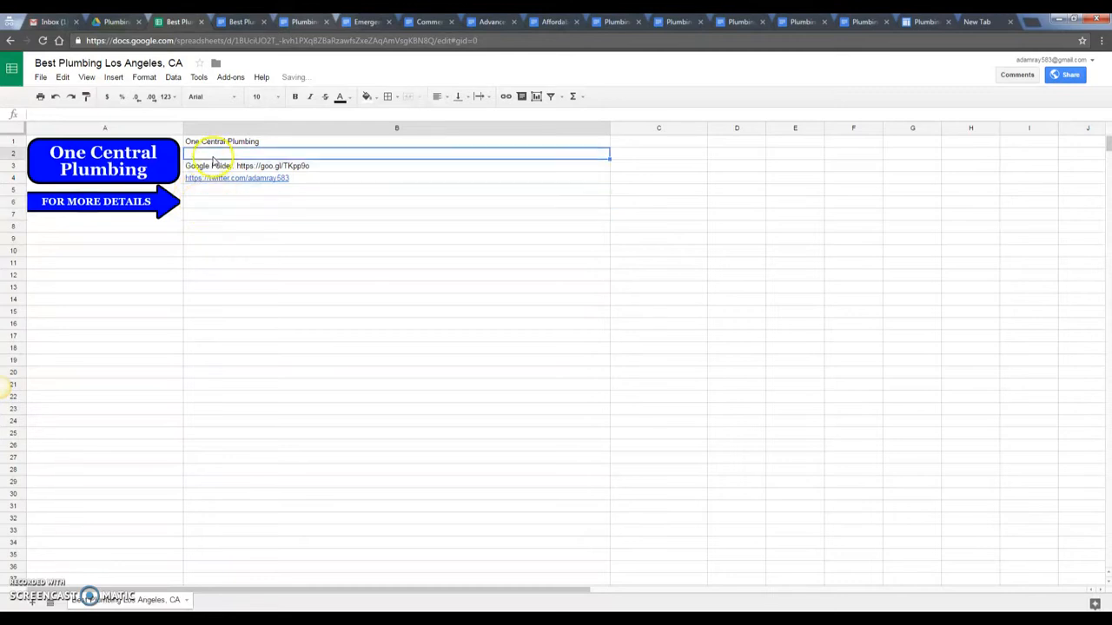
{"action": "left_click_drag", "start_coordinate": [218, 170], "coordinate": [228, 185]}
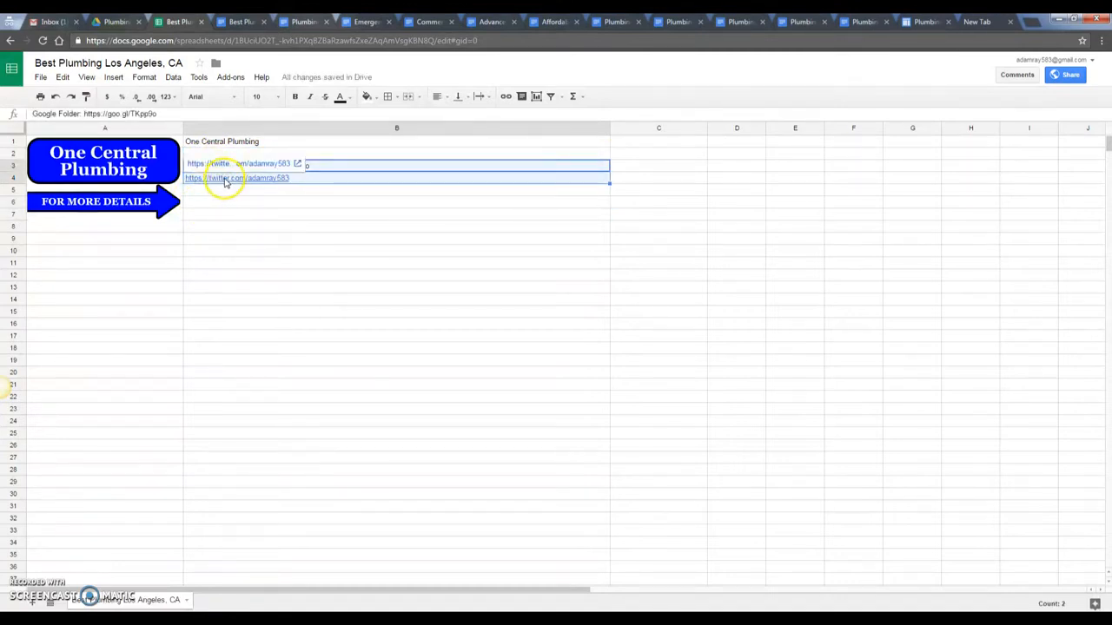
{"action": "left_click", "coordinate": [235, 154]}
{"action": "key", "text": "ctrl+v"}
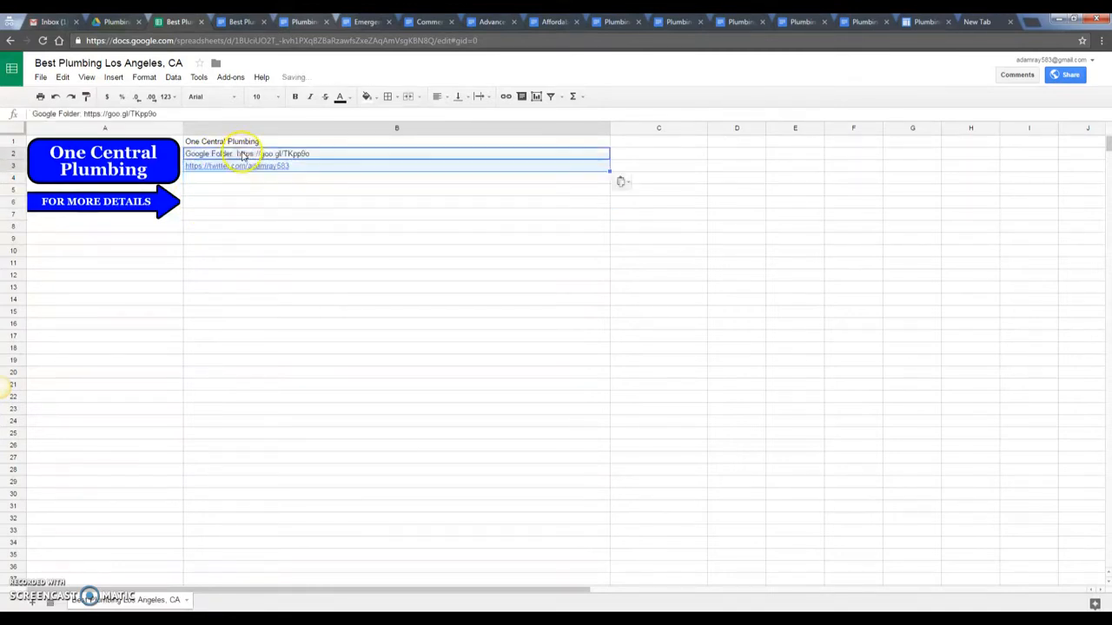
{"action": "left_click", "coordinate": [256, 202]}
- Clear the Twitter URL from B3 and prefix the notes' Twitter line with 'Twitter:'
{"action": "left_click", "coordinate": [186, 167]}
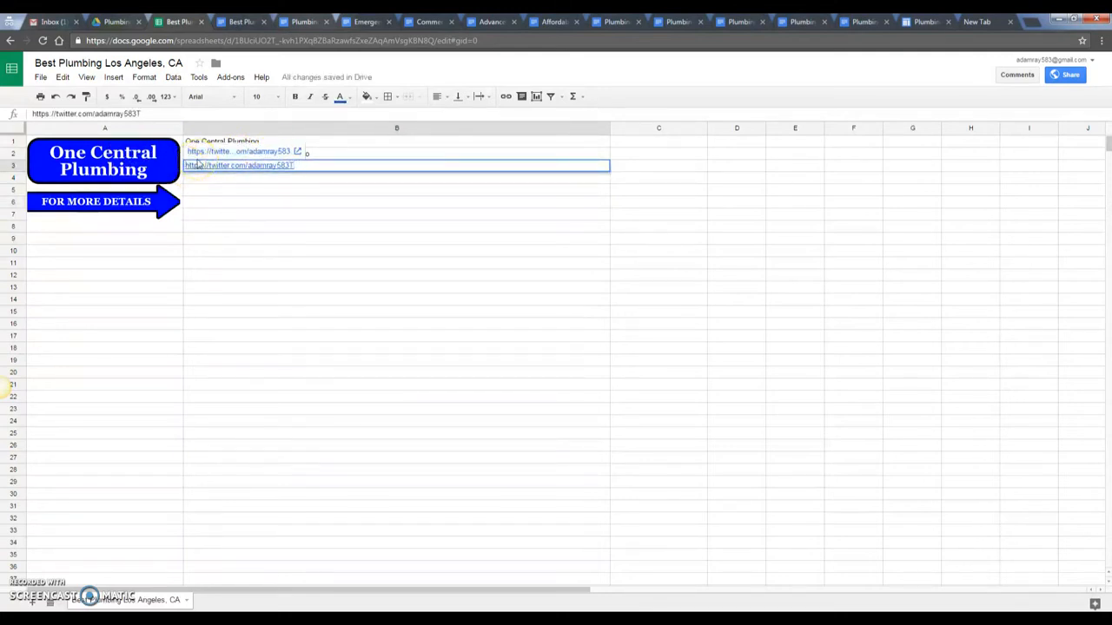
{"action": "left_click_drag", "start_coordinate": [310, 164], "coordinate": [100, 151]}
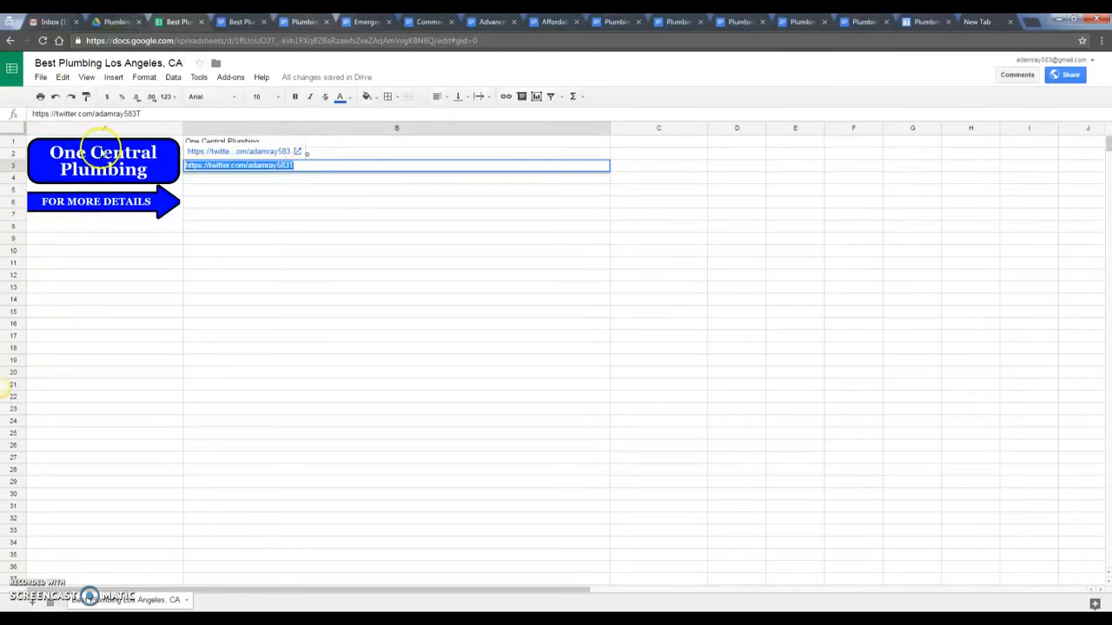
{"action": "key", "text": "BackSpace"}
{"action": "mouse_move", "coordinate": [296, 608]}
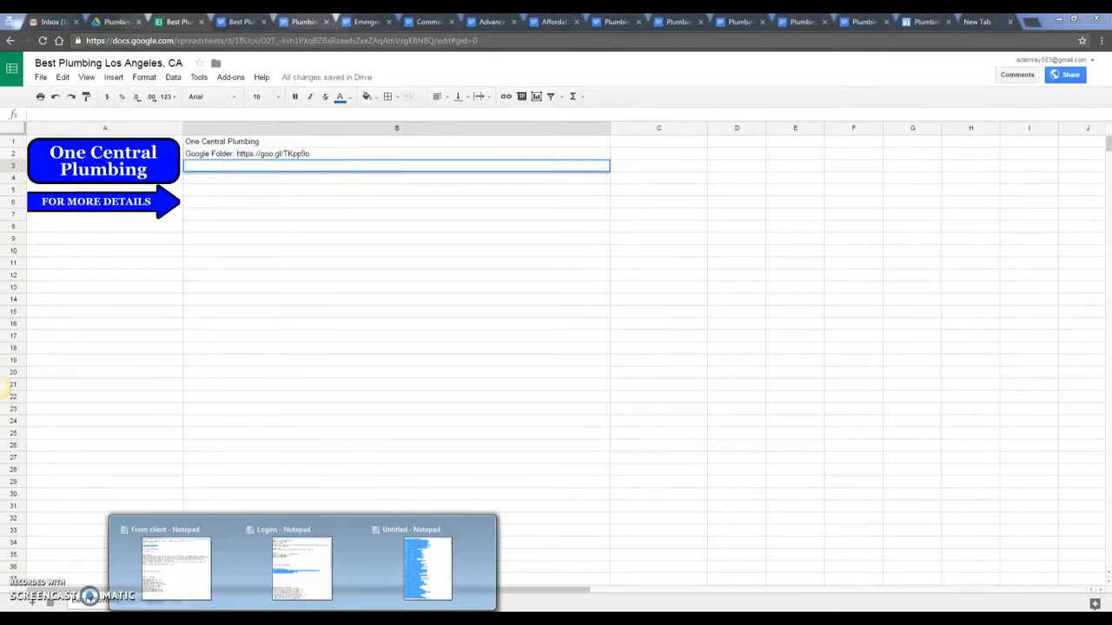
{"action": "left_click", "coordinate": [257, 569]}
{"action": "left_click", "coordinate": [308, 370]}
{"action": "left_click", "coordinate": [277, 375]}
{"action": "type", "text": "TwitterL:"}
{"action": "key", "text": "BackSpace"}
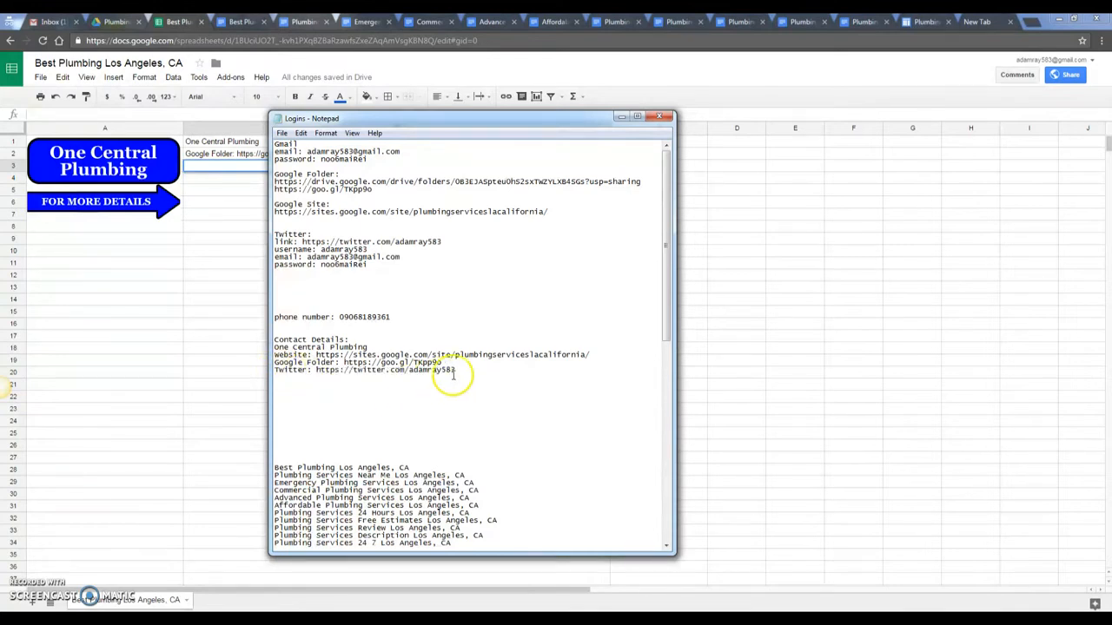
- Paste the labelled 'Twitter:' line into B3 and select the short Google Folder URL in B2
{"action": "left_click_drag", "start_coordinate": [476, 366], "coordinate": [246, 366]}
{"action": "left_click_drag", "start_coordinate": [470, 371], "coordinate": [228, 373]}
{"action": "key", "text": "ctrl+c"}
{"action": "left_click", "coordinate": [218, 165]}
{"action": "key", "text": "ctrl+v"}
{"action": "left_click", "coordinate": [276, 208]}
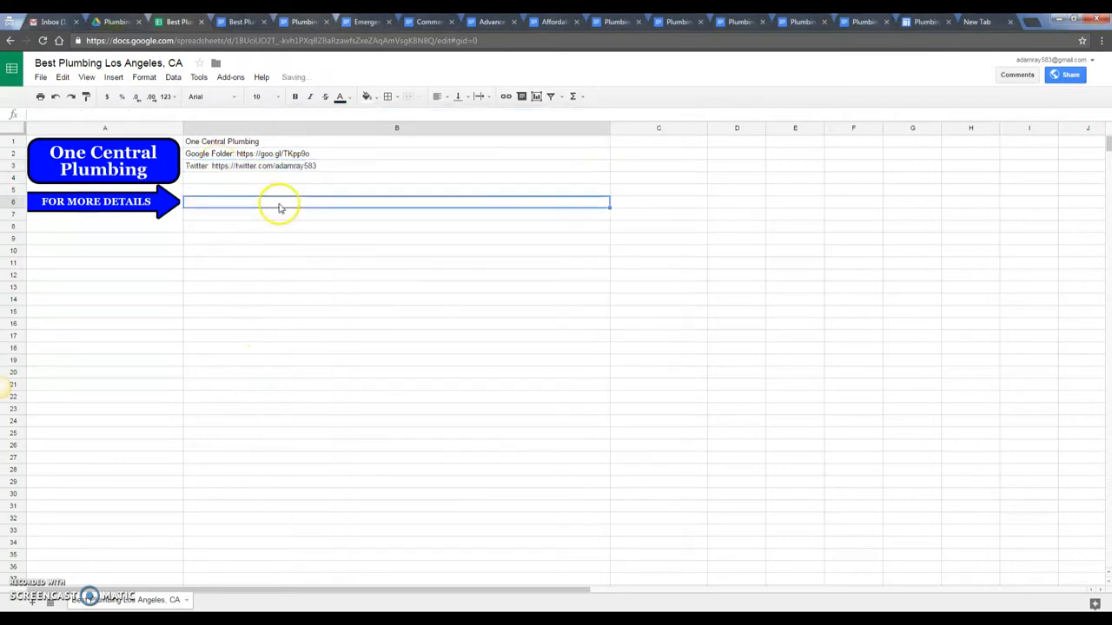
{"action": "double_click", "coordinate": [239, 154]}
{"action": "left_click_drag", "start_coordinate": [237, 154], "coordinate": [354, 153]}
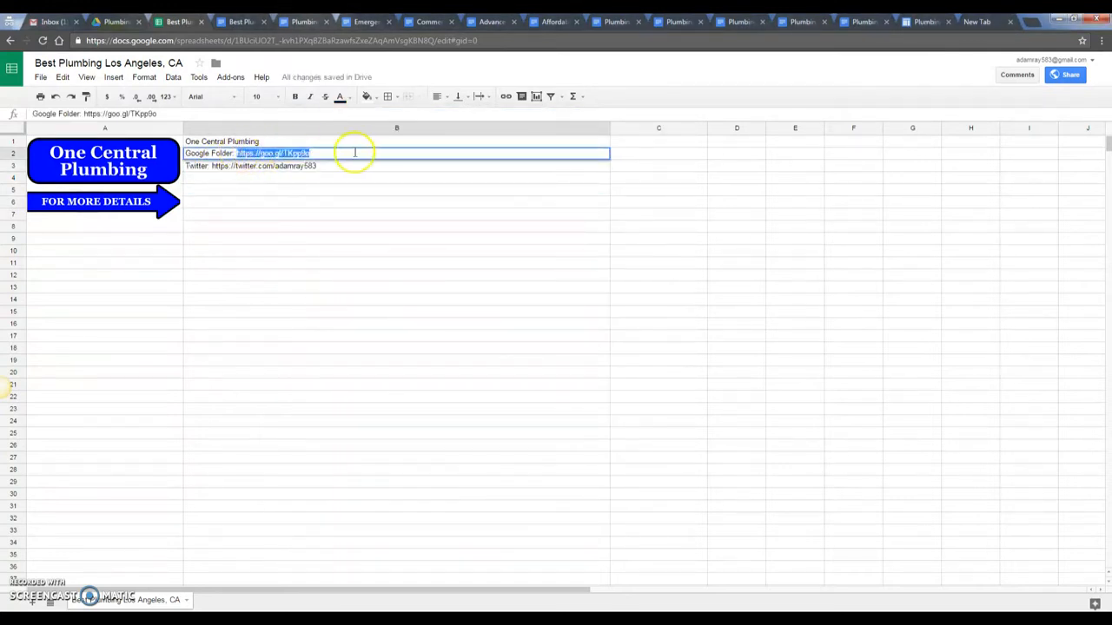
- Hyperlink the Google Folder URL in B2 and the Twitter URL in B3
{"action": "left_click", "coordinate": [506, 96]}
{"action": "key", "text": "ctrl+v"}
{"action": "left_click", "coordinate": [380, 194]}
{"action": "left_click", "coordinate": [318, 239]}
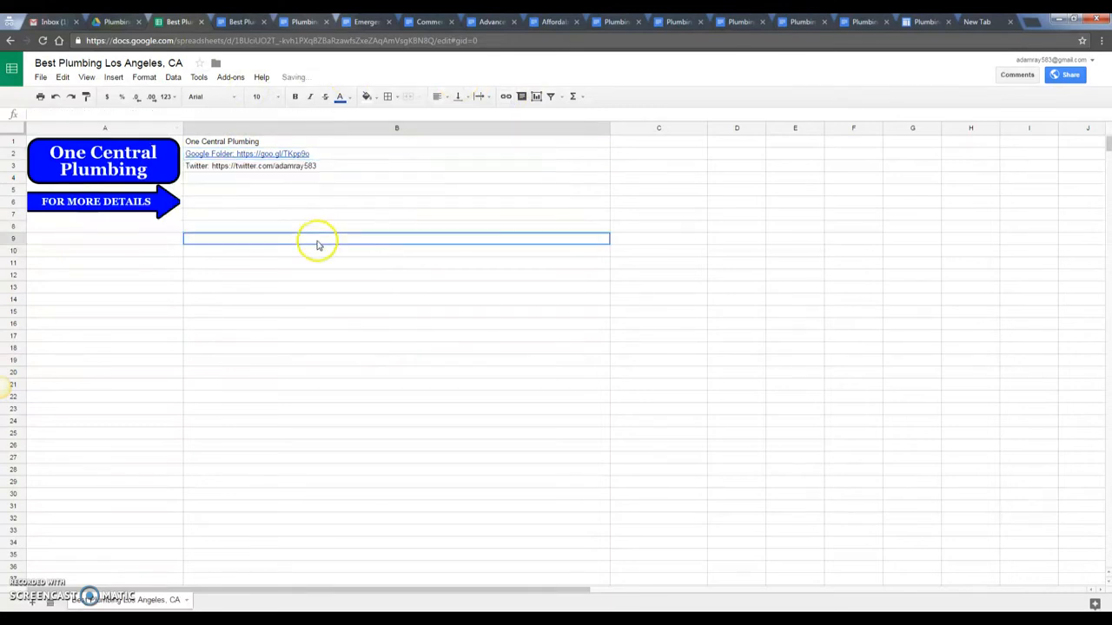
{"action": "double_click", "coordinate": [214, 165]}
{"action": "left_click_drag", "start_coordinate": [214, 165], "coordinate": [347, 166]}
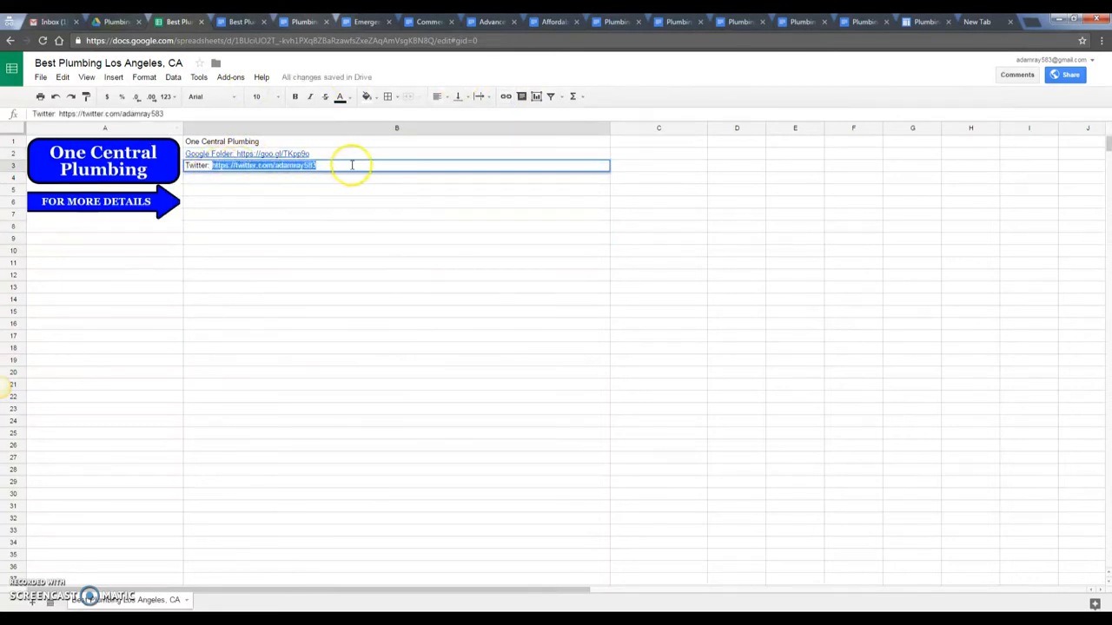
{"action": "left_click", "coordinate": [507, 97]}
{"action": "left_click", "coordinate": [380, 207]}
{"action": "left_click", "coordinate": [364, 251]}
- Set the contact cells to Georgia font at size 12
{"action": "left_click_drag", "start_coordinate": [260, 141], "coordinate": [273, 167]}
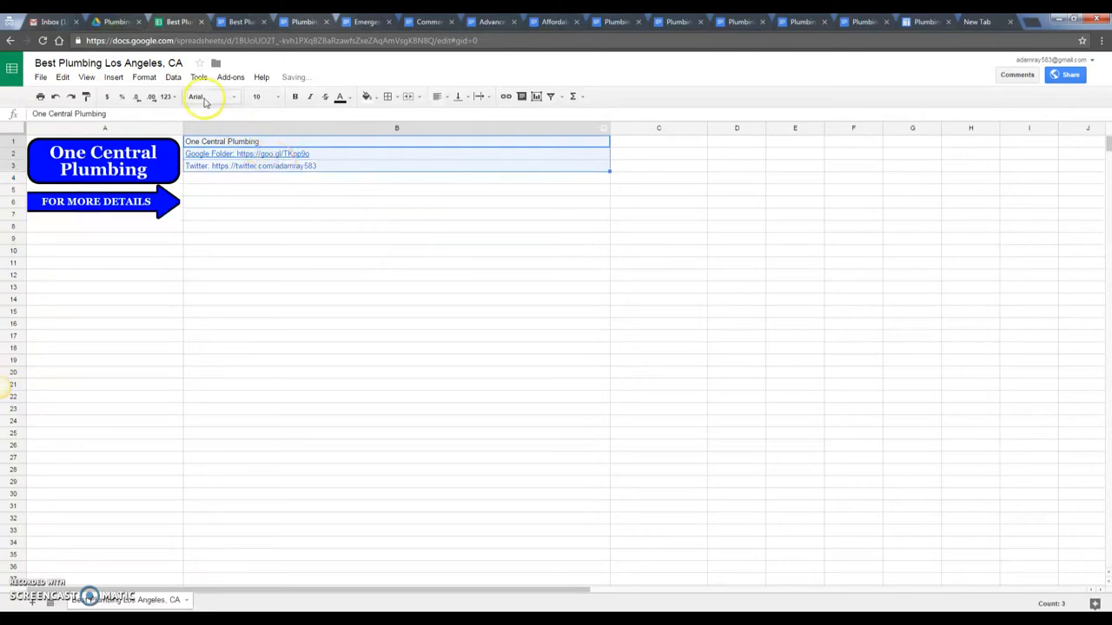
{"action": "left_click", "coordinate": [208, 97]}
{"action": "left_click", "coordinate": [222, 113]}
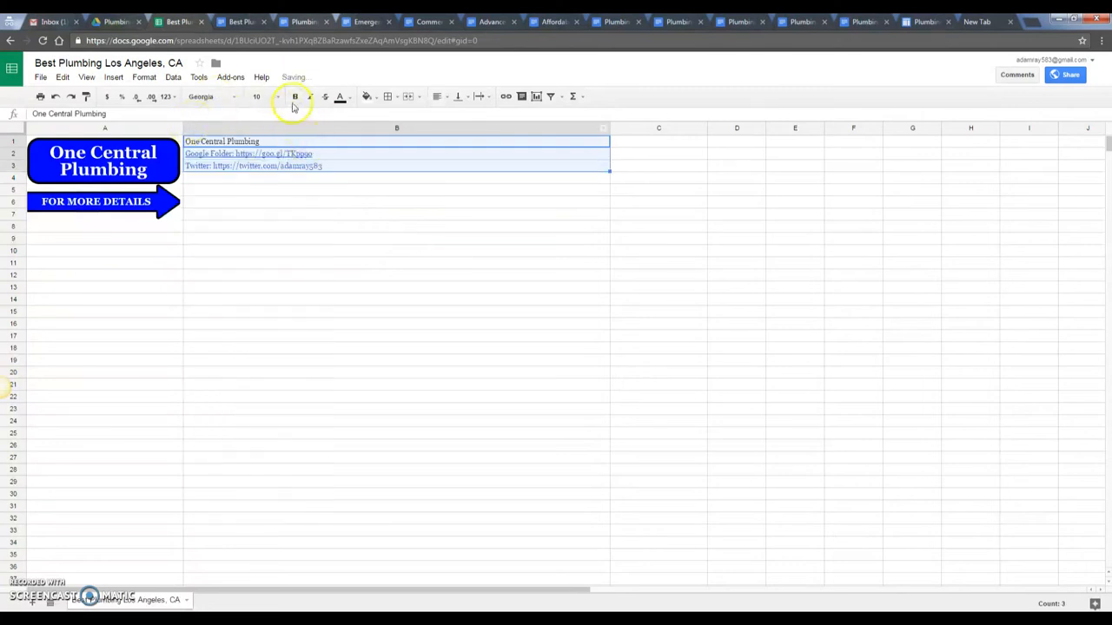
{"action": "left_click", "coordinate": [265, 96]}
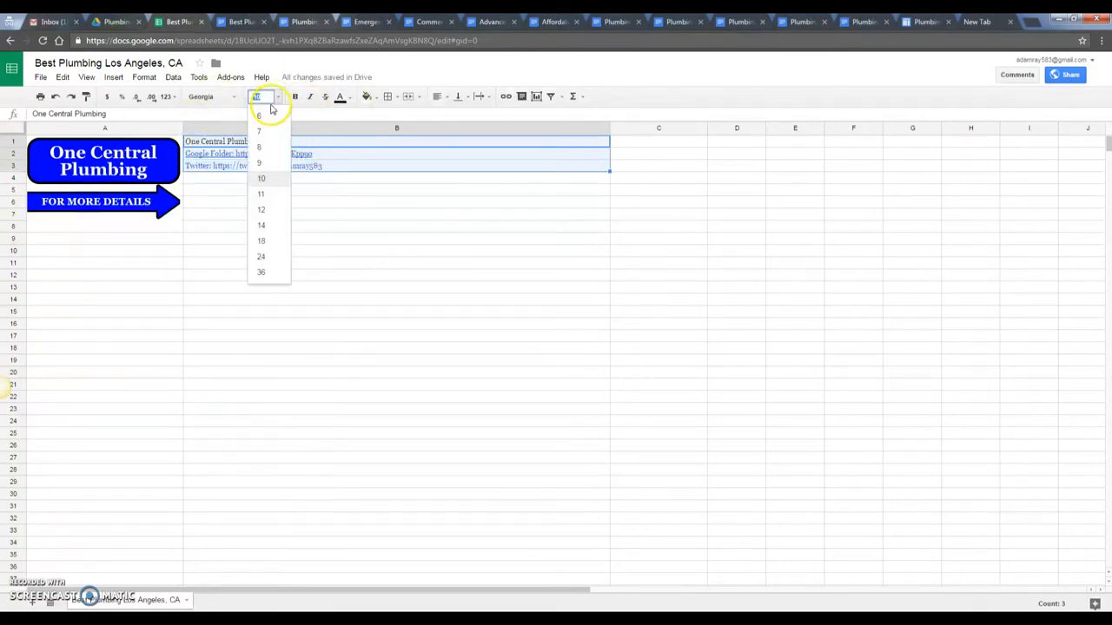
- Make the One Central Plumbing heading in B1 bold and size 18
{"action": "left_click", "coordinate": [272, 217]}
{"action": "left_click", "coordinate": [272, 241]}
{"action": "left_click", "coordinate": [260, 142]}
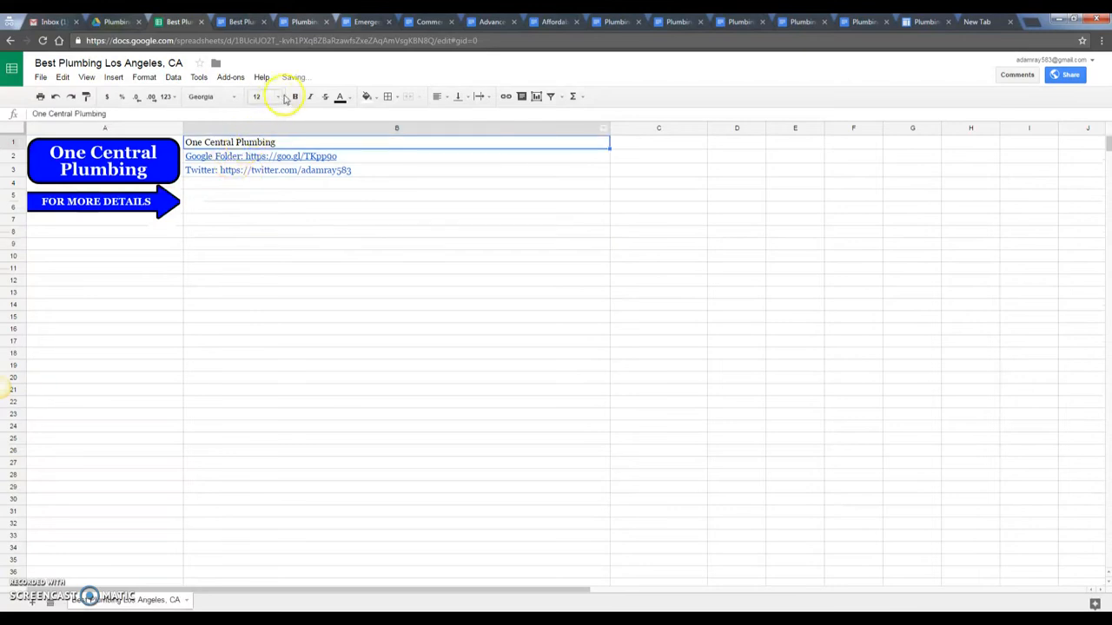
{"action": "left_click", "coordinate": [294, 97]}
{"action": "left_click", "coordinate": [265, 96]}
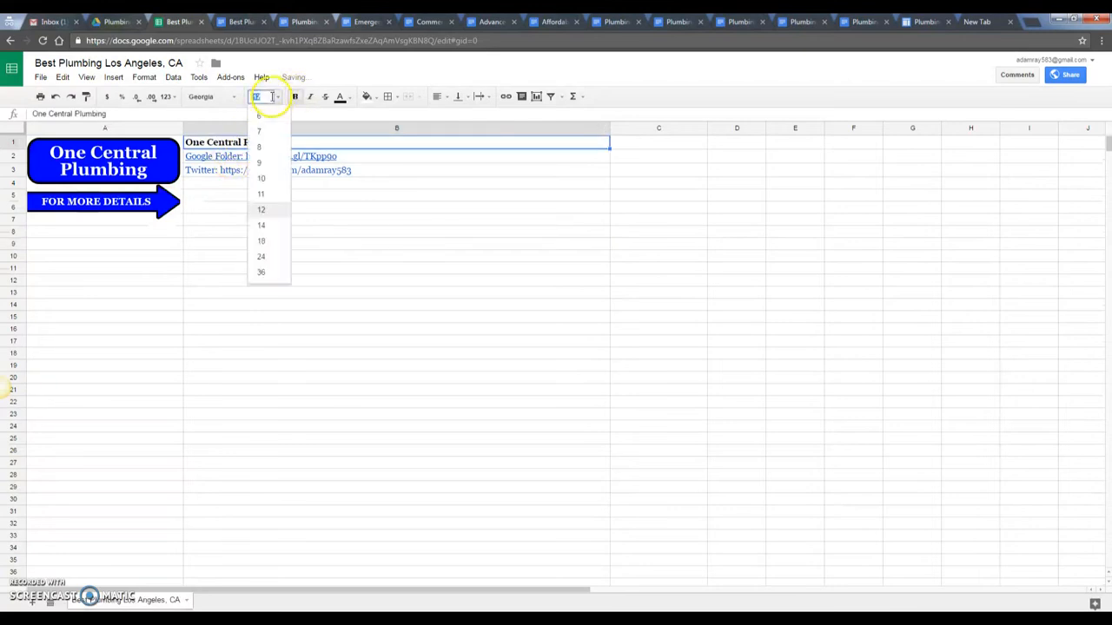
{"action": "left_click", "coordinate": [264, 225]}
{"action": "left_click", "coordinate": [269, 96]}
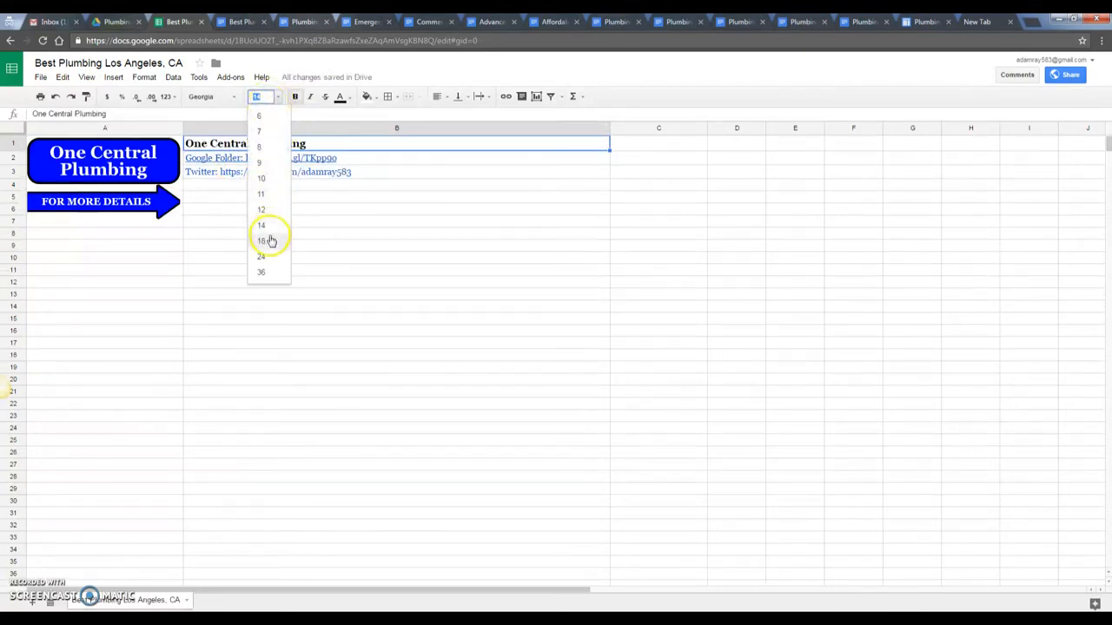
{"action": "left_click", "coordinate": [270, 238]}
{"action": "left_click", "coordinate": [252, 225]}
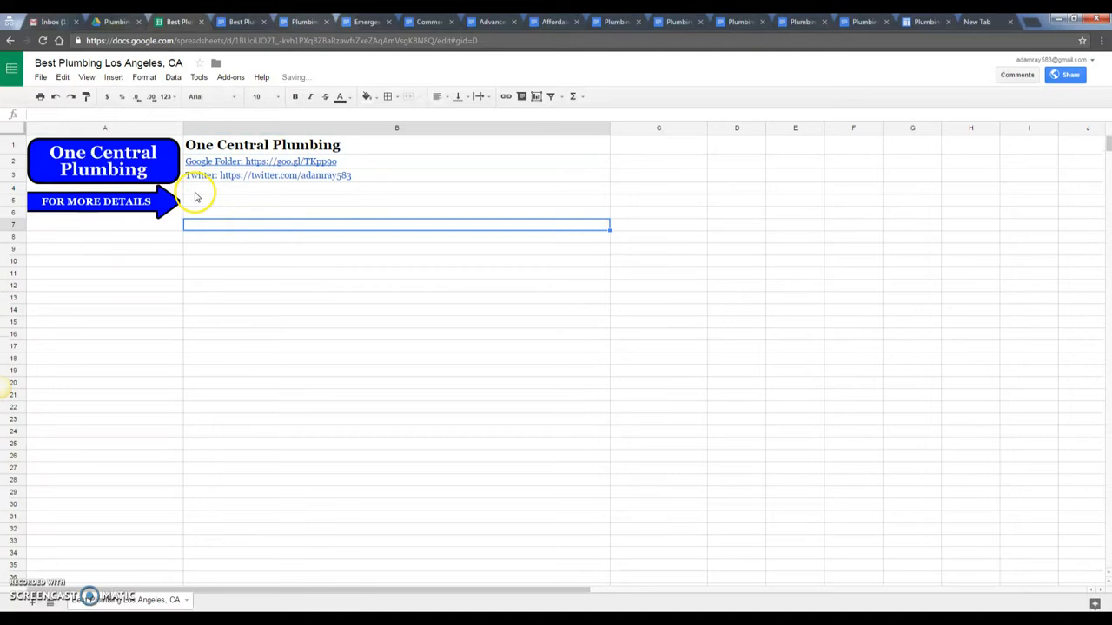
{"action": "left_click", "coordinate": [141, 181]}
- Merge B4:B6 and paste the website URL from the Logins notes into it
{"action": "left_click_drag", "start_coordinate": [204, 189], "coordinate": [253, 215]}
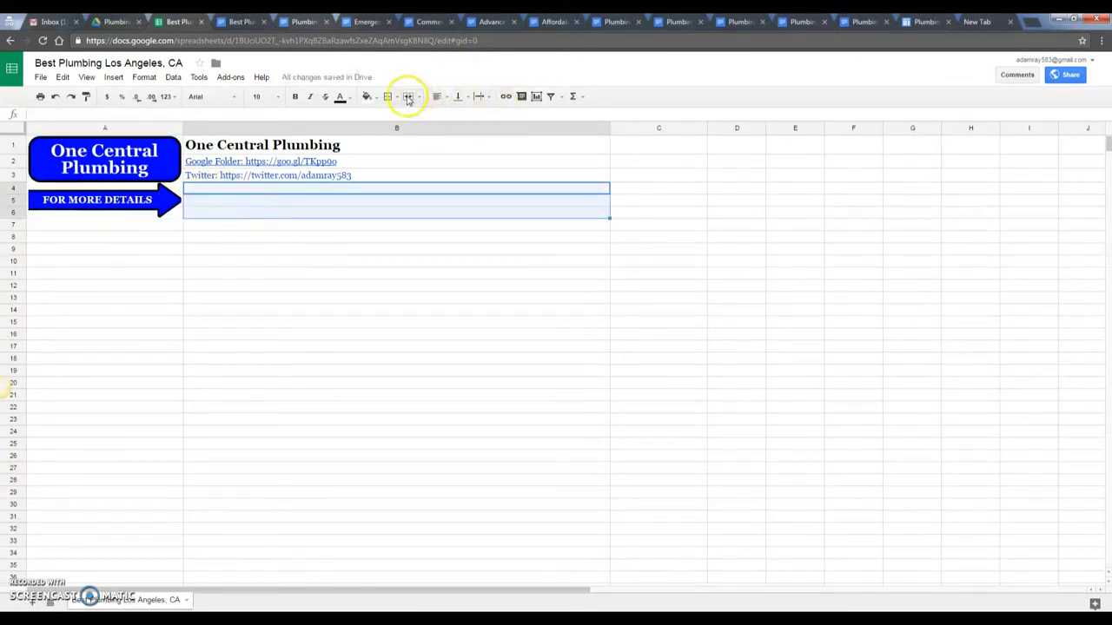
{"action": "left_click", "coordinate": [407, 96]}
{"action": "mouse_move", "coordinate": [269, 596]}
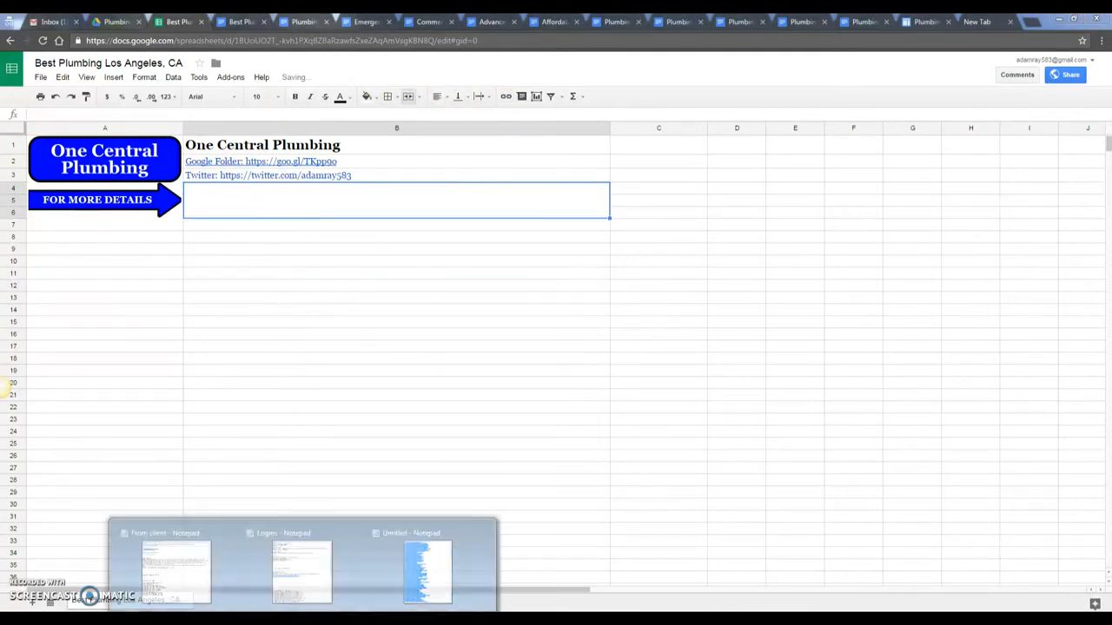
{"action": "mouse_move", "coordinate": [171, 575]}
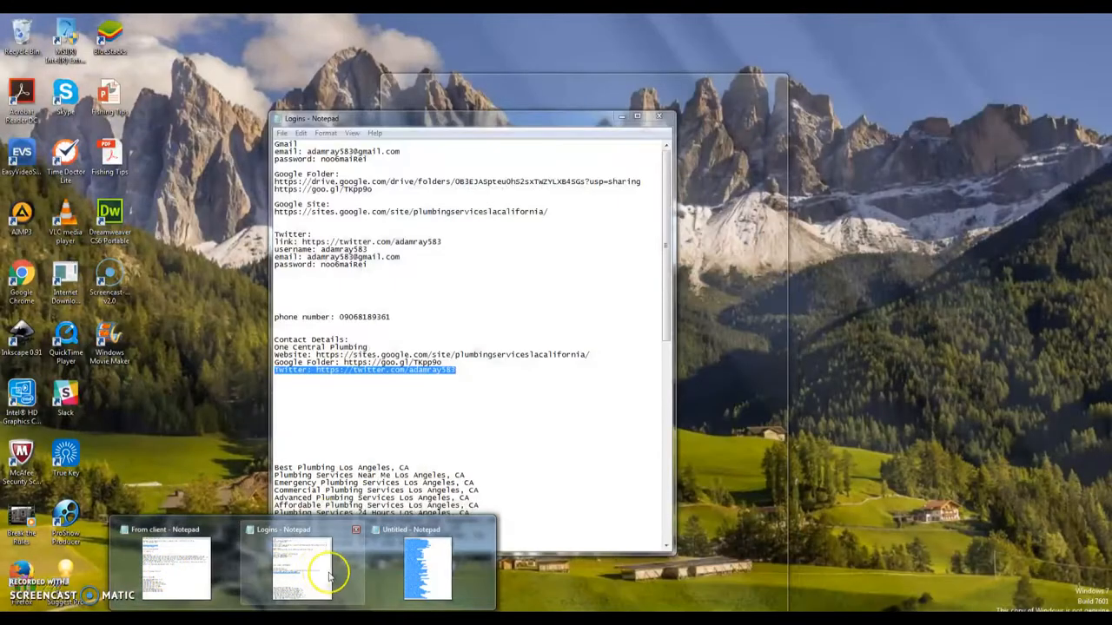
{"action": "left_click", "coordinate": [305, 566]}
{"action": "left_click_drag", "start_coordinate": [603, 360], "coordinate": [317, 355]}
{"action": "key", "text": "ctrl+c"}
{"action": "left_click", "coordinate": [222, 270]}
{"action": "left_click", "coordinate": [247, 212]}
{"action": "key", "text": "ctrl+v"}
- Set the merged website URL cell to font size 36
{"action": "left_click", "coordinate": [322, 273]}
{"action": "left_click", "coordinate": [427, 205]}
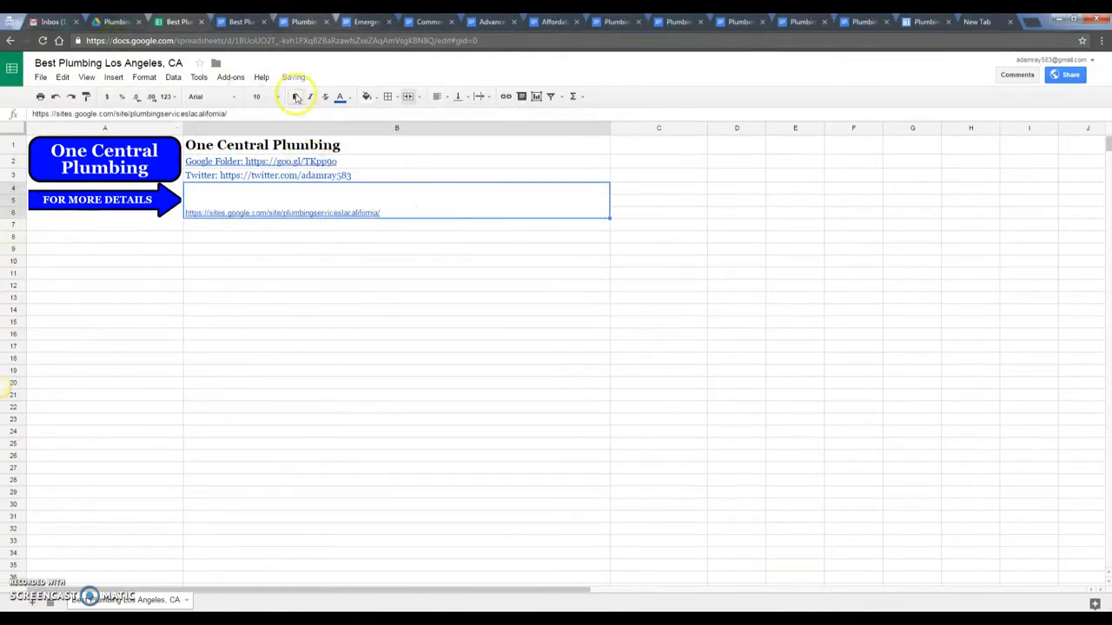
{"action": "left_click", "coordinate": [263, 96]}
{"action": "left_click", "coordinate": [263, 273]}
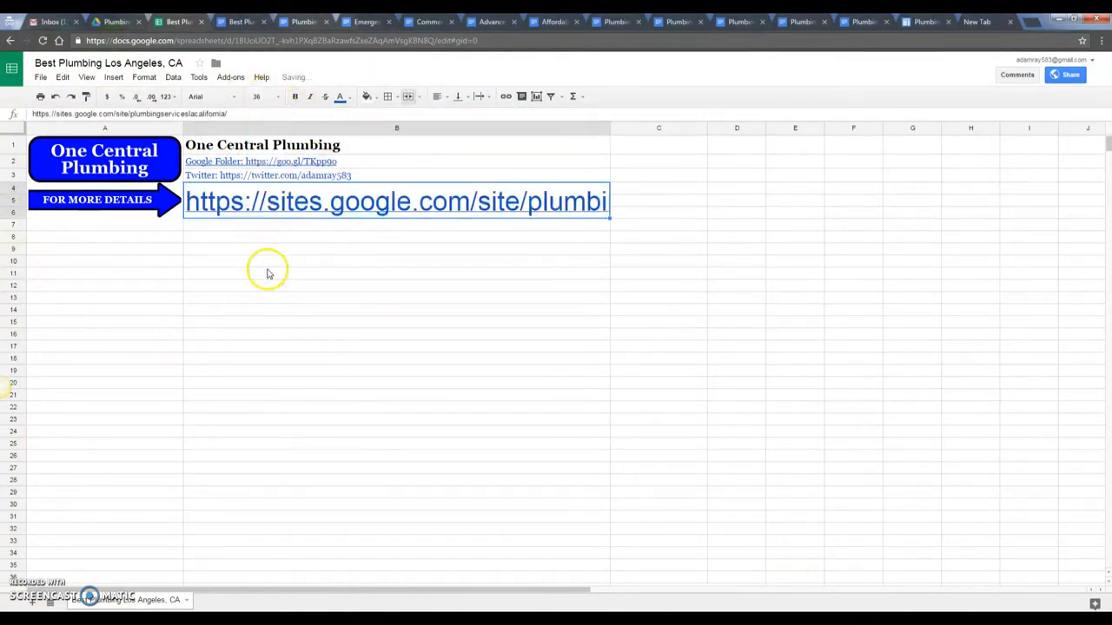
{"action": "left_click", "coordinate": [415, 271]}
{"action": "left_click", "coordinate": [388, 335]}
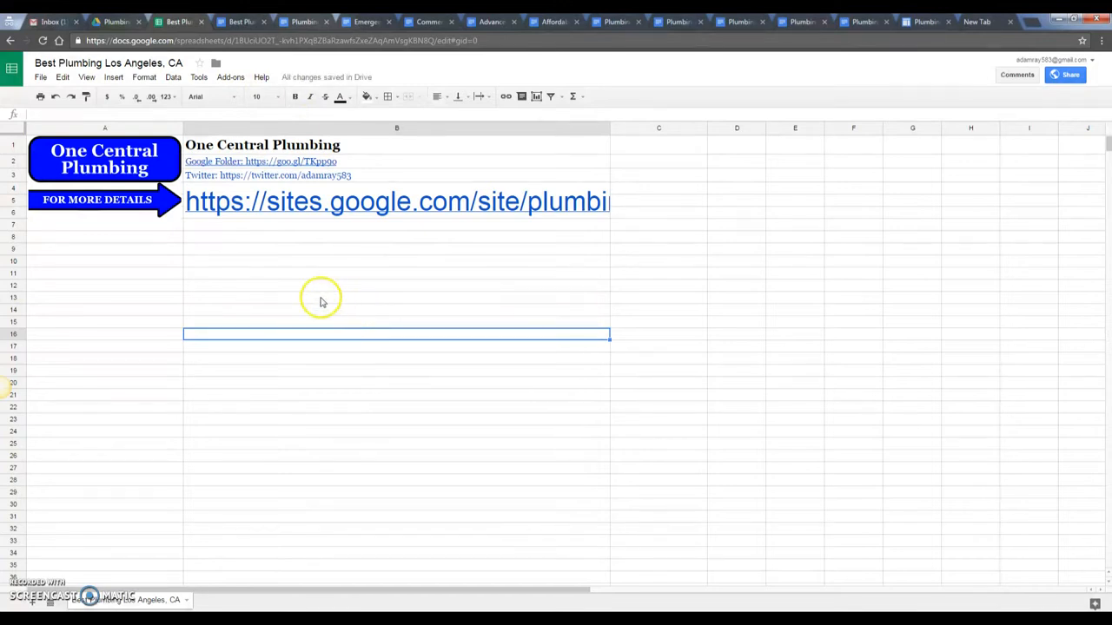
{"action": "left_click", "coordinate": [156, 239]}
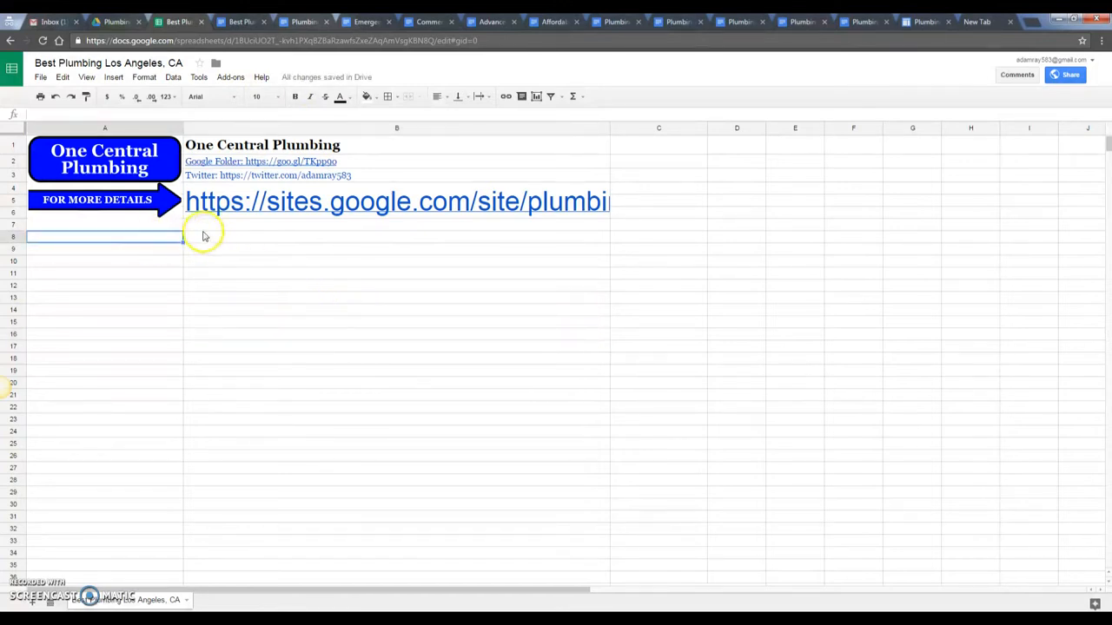
- Merge B7:B8 and write 'Get a FREE Estimates or schedule an appointment for plumbing. CALL US NOW!' there
{"action": "left_click", "coordinate": [230, 244]}
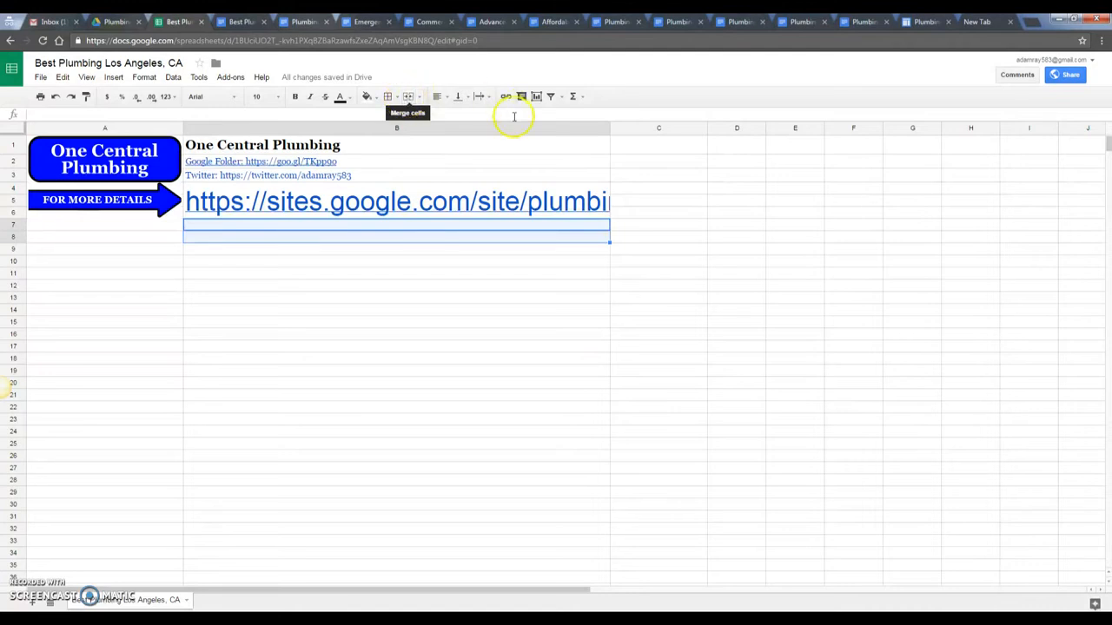
{"action": "left_click", "coordinate": [407, 96]}
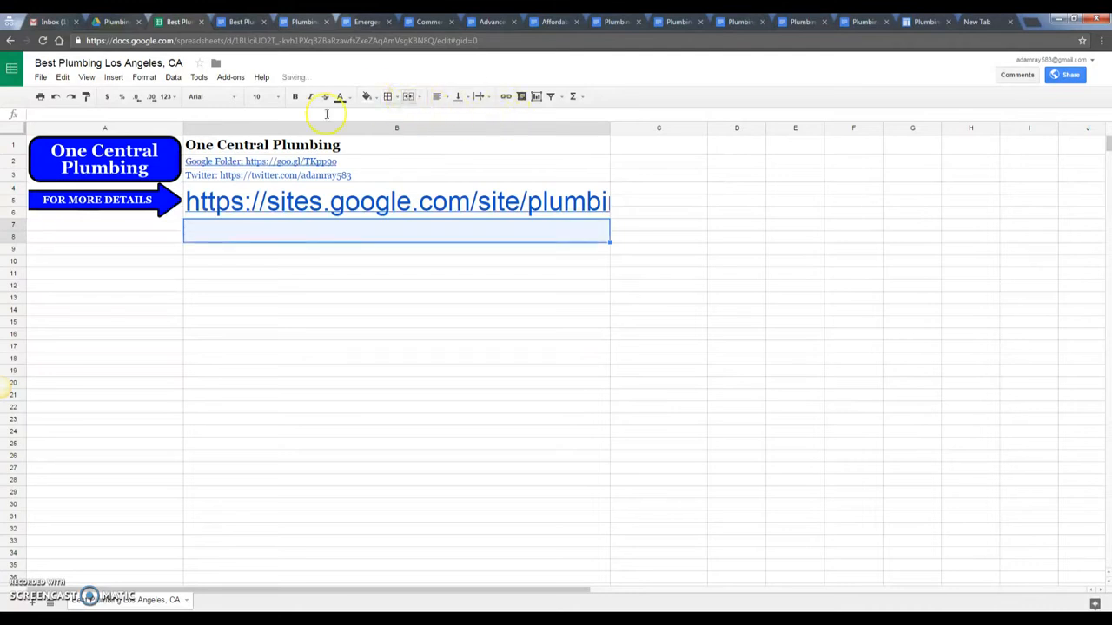
{"action": "double_click", "coordinate": [230, 227]}
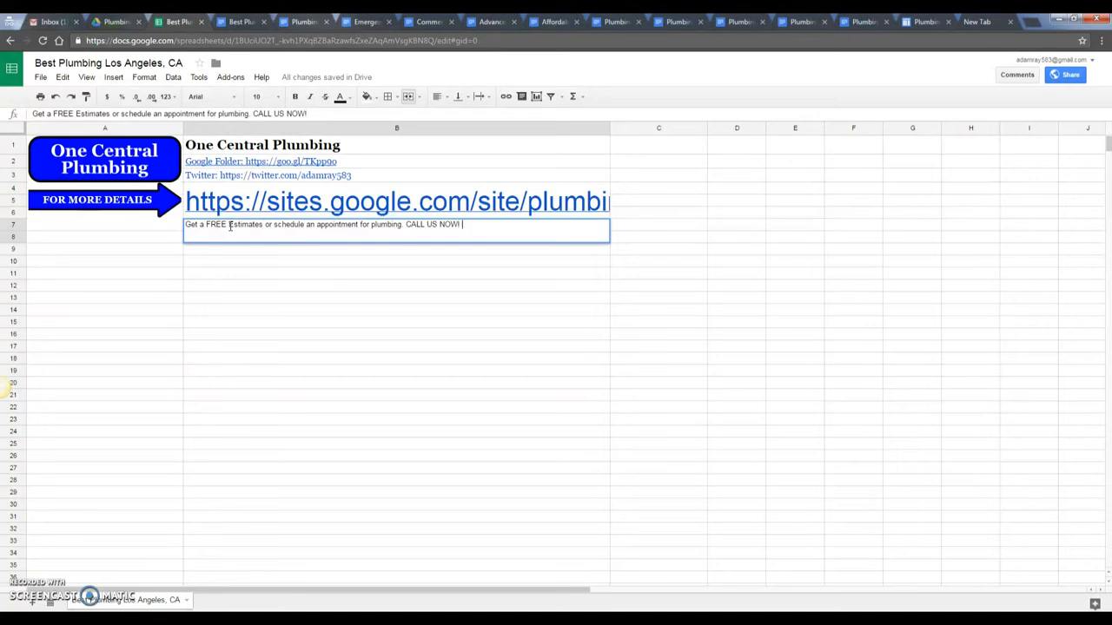
- Select the company phone number in the client's notes
{"action": "mouse_move", "coordinate": [302, 620]}
{"action": "left_click", "coordinate": [197, 571]}
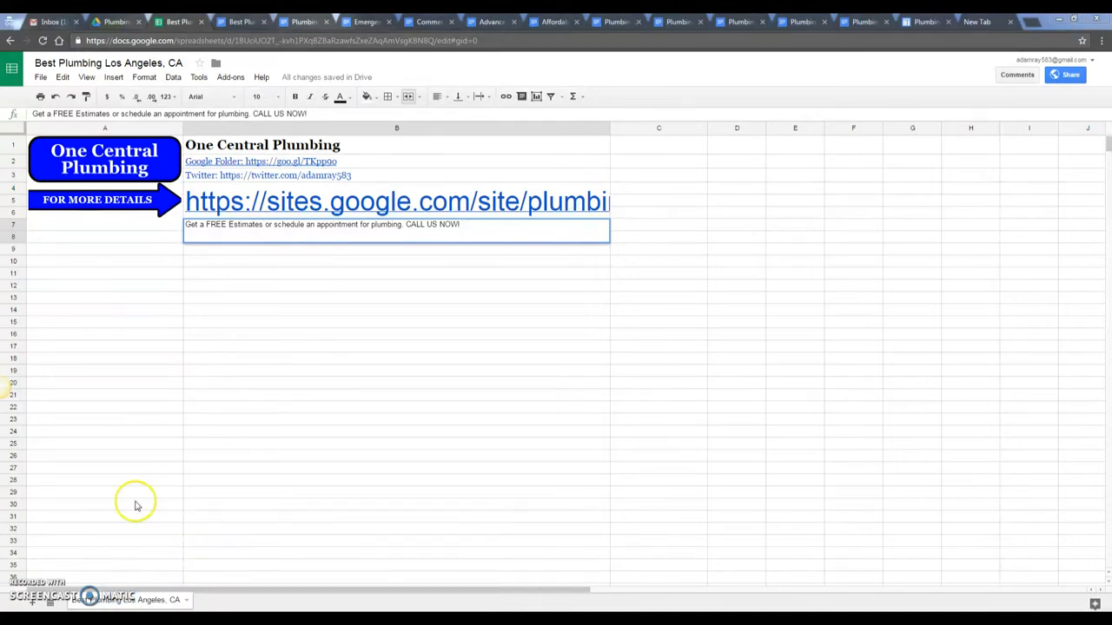
{"action": "left_click_drag", "start_coordinate": [433, 256], "coordinate": [344, 255]}
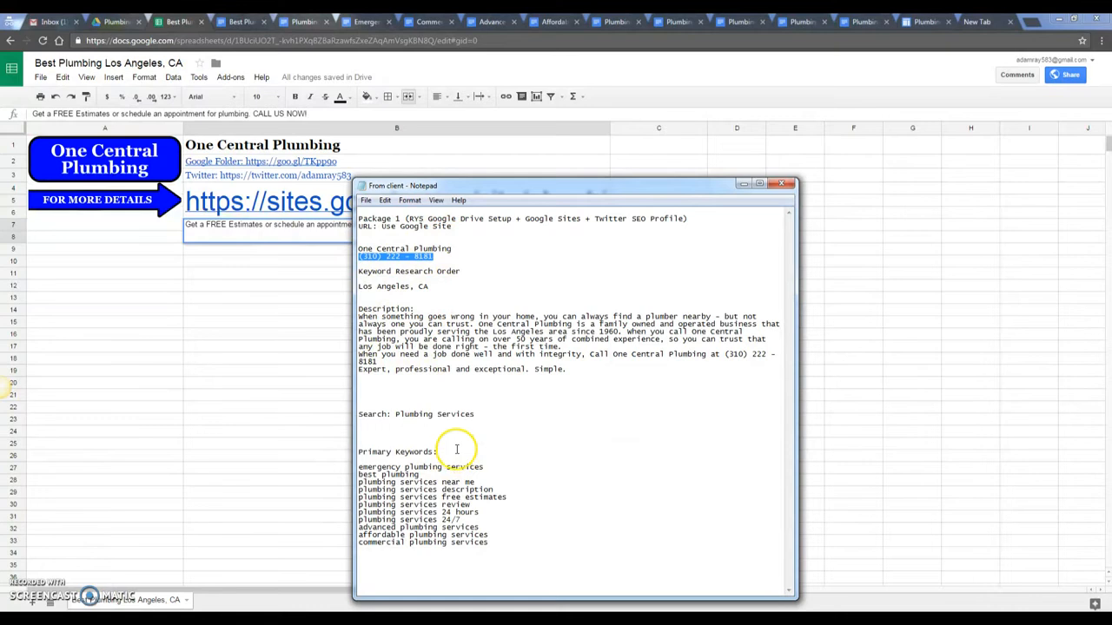
- Put the phone number on its own line under One Central Plumbing in Logins.txt
{"action": "left_click", "coordinate": [323, 619]}
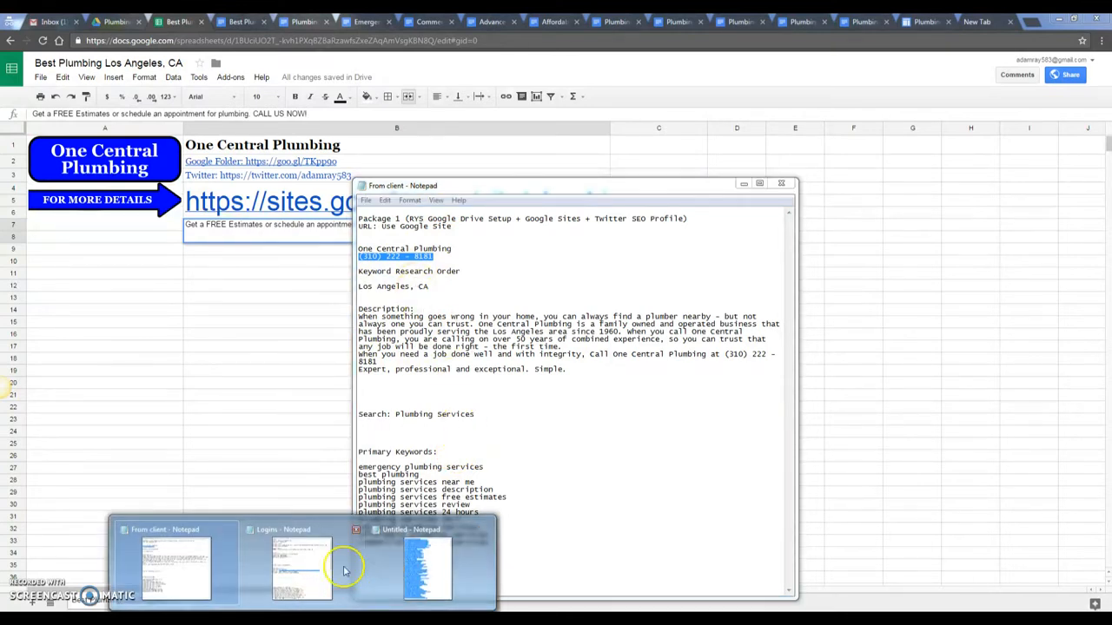
{"action": "left_click", "coordinate": [348, 565]}
{"action": "left_click", "coordinate": [347, 359]}
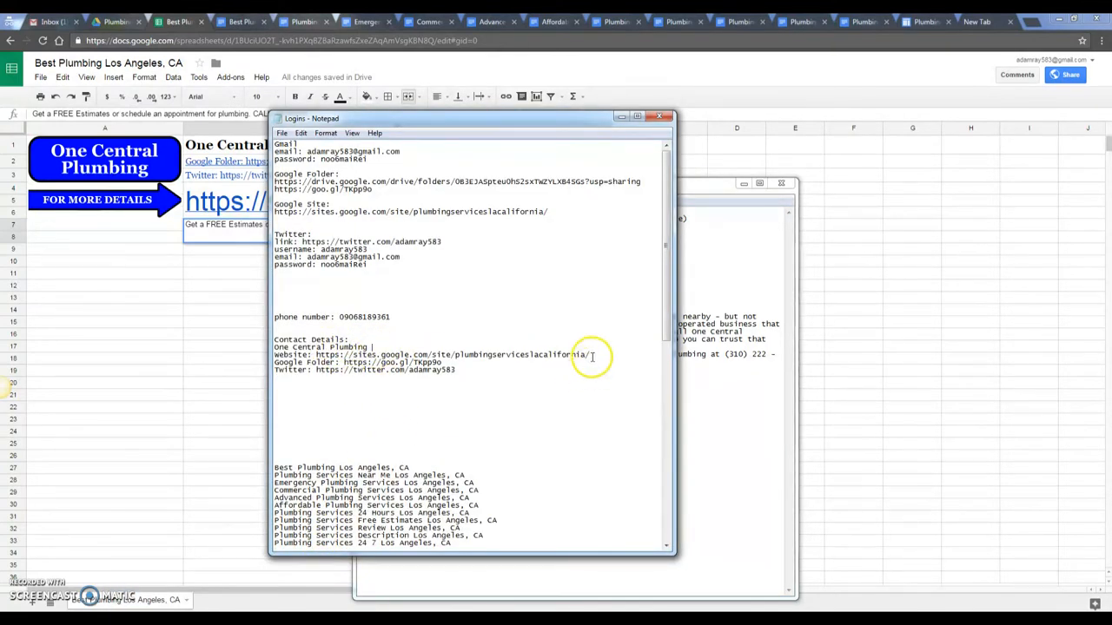
{"action": "key", "text": "Return"}
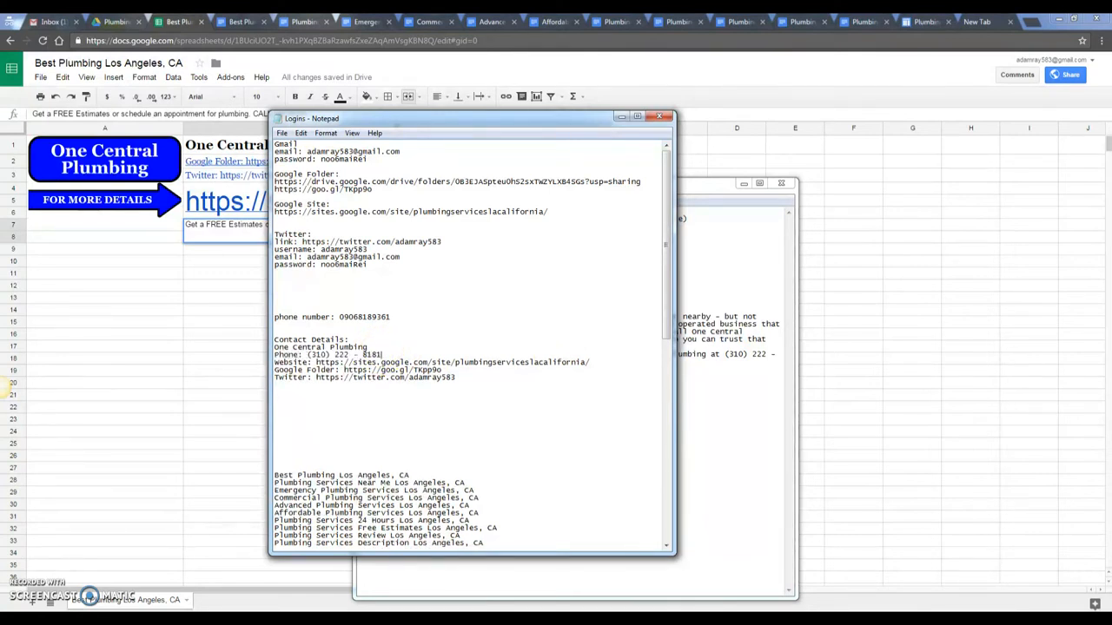
{"action": "left_click_drag", "start_coordinate": [308, 354], "coordinate": [399, 354]}
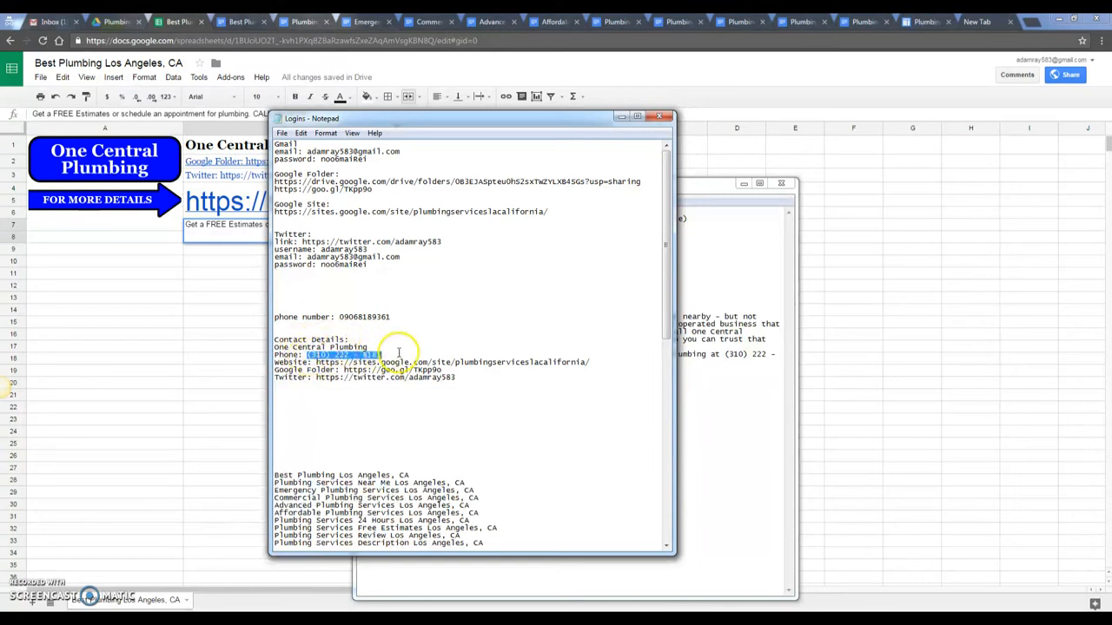
{"action": "left_click", "coordinate": [217, 282]}
{"action": "left_click", "coordinate": [437, 244]}
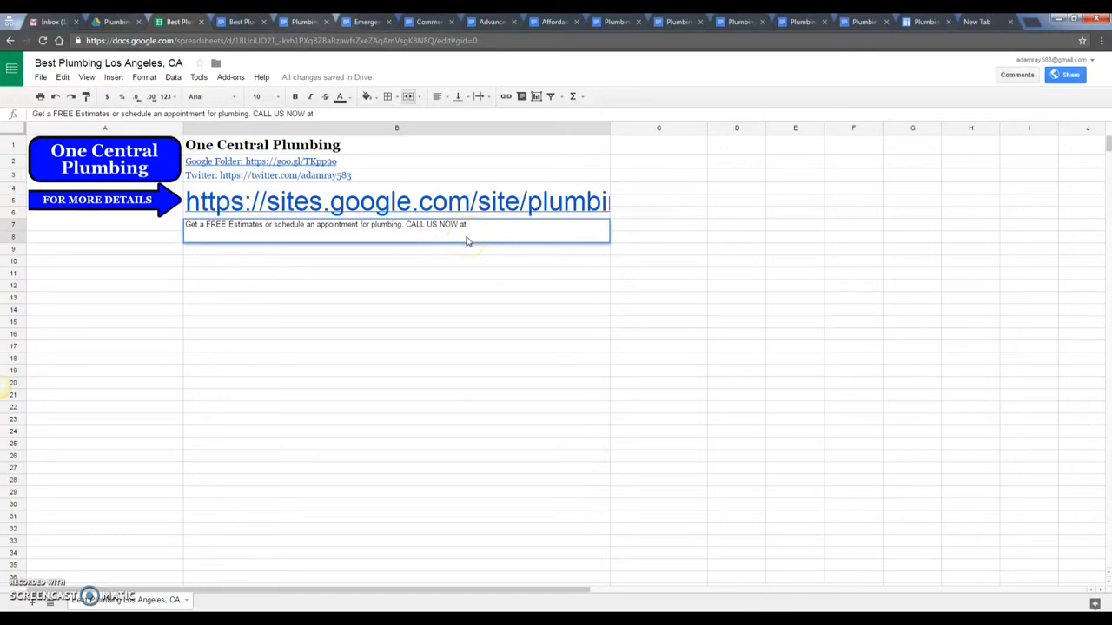
- Append the phone number after 'CALL US NOW at', set size 14 and wrap the text
{"action": "key", "text": "ctrl+v"}
{"action": "left_click", "coordinate": [418, 323]}
{"action": "left_click", "coordinate": [373, 230]}
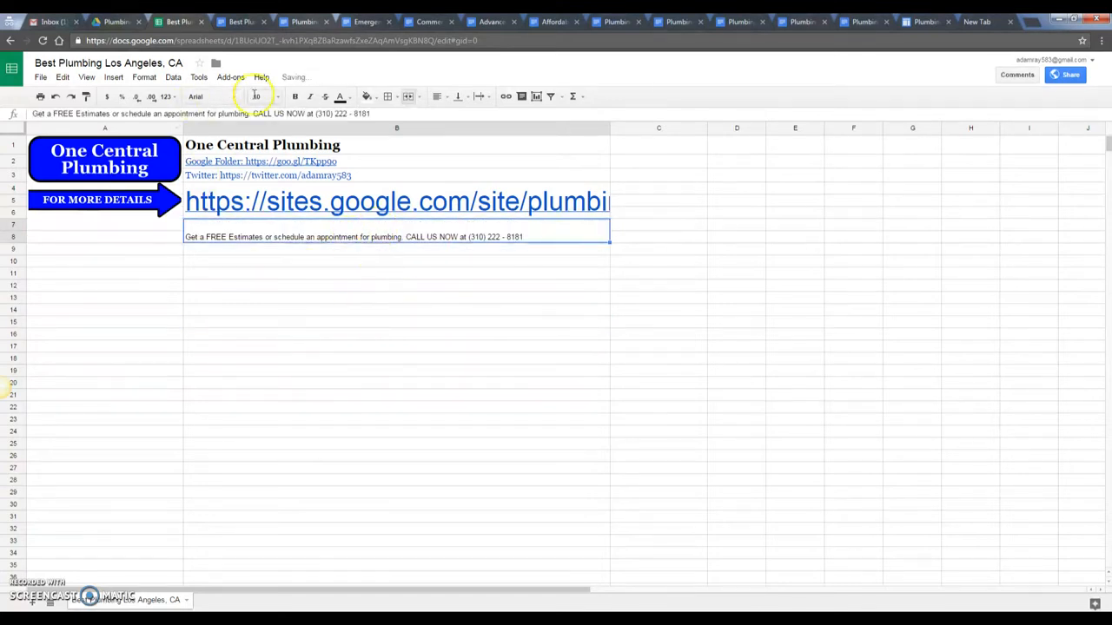
{"action": "left_click", "coordinate": [260, 97]}
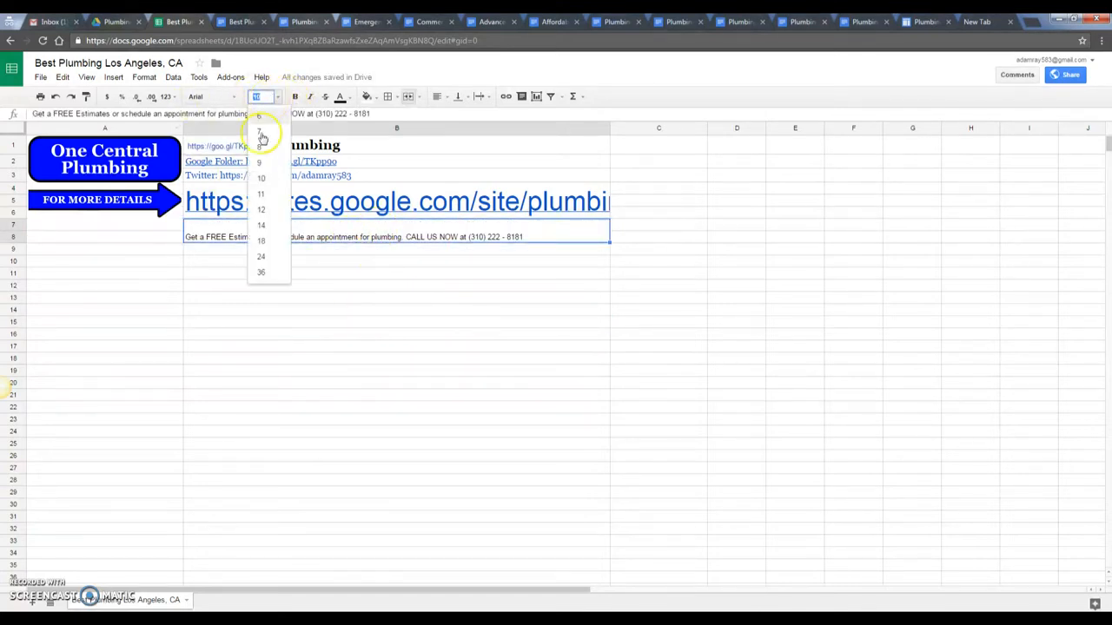
{"action": "left_click", "coordinate": [262, 226]}
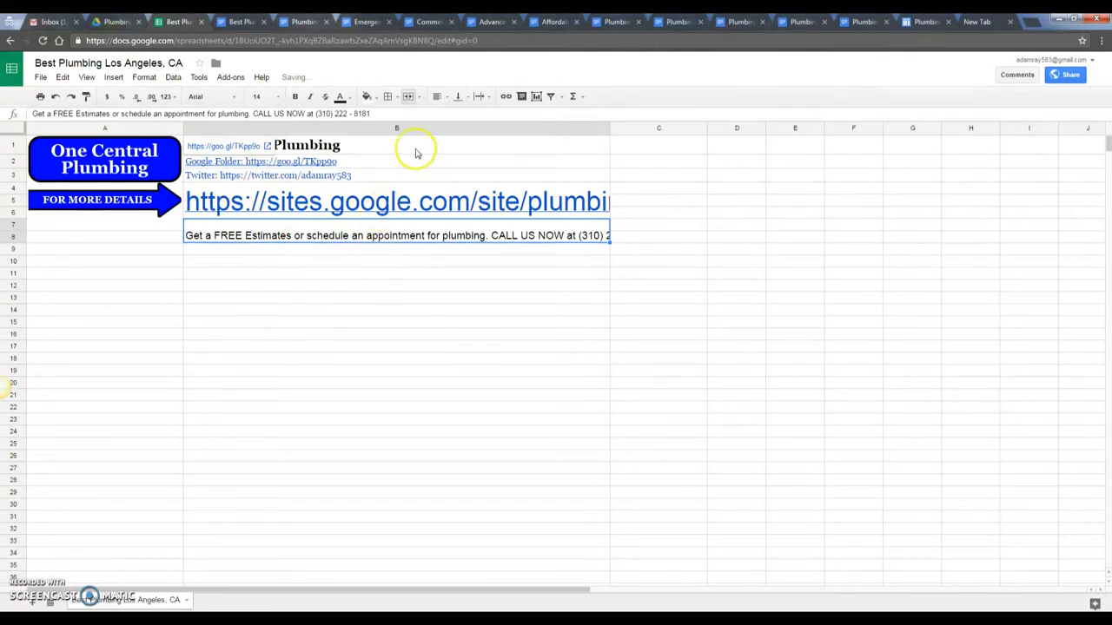
{"action": "left_click", "coordinate": [144, 78]}
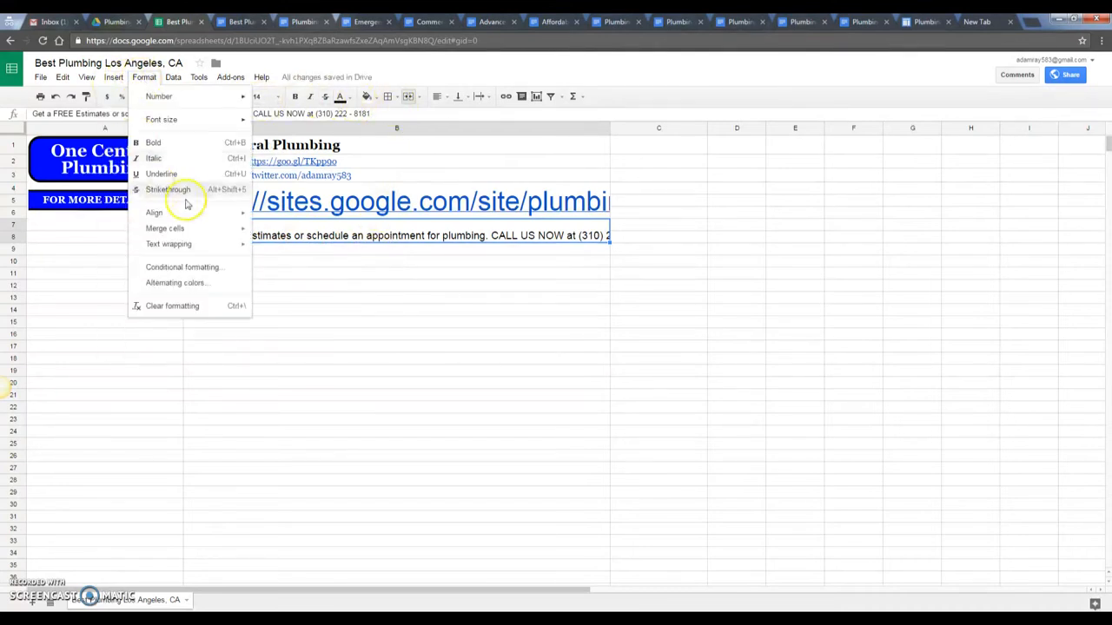
{"action": "mouse_move", "coordinate": [243, 244]}
{"action": "left_click", "coordinate": [299, 265]}
{"action": "left_click", "coordinate": [350, 278]}
{"action": "left_click", "coordinate": [330, 240]}
{"action": "left_click", "coordinate": [340, 275]}
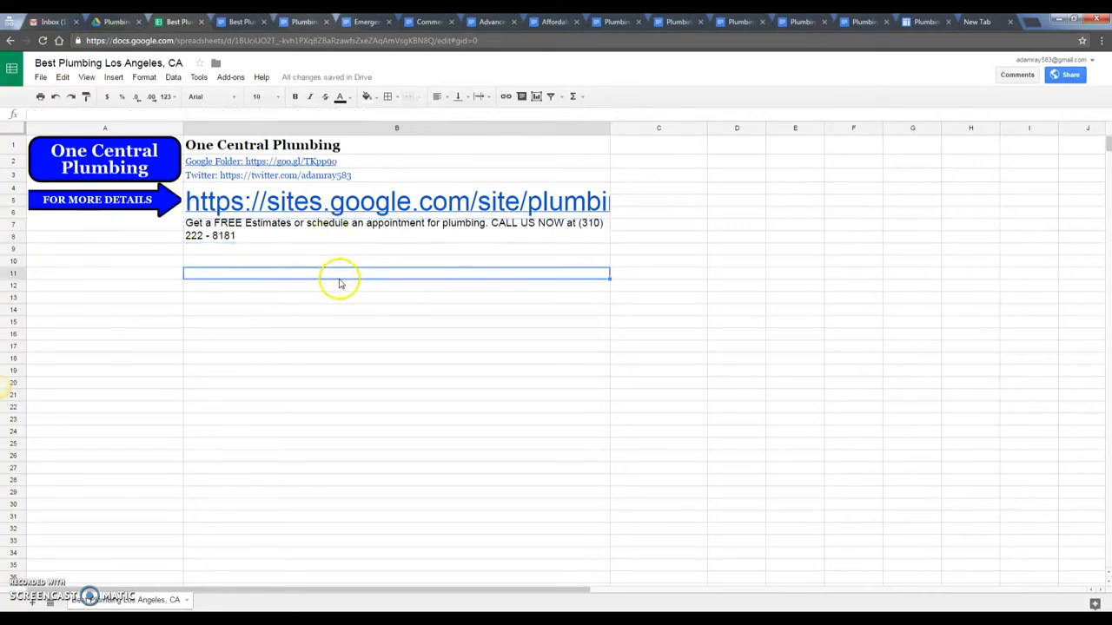
- Enlarge the call-to-action to size 18, merge B7:B9 and make it bold
{"action": "left_click", "coordinate": [300, 240]}
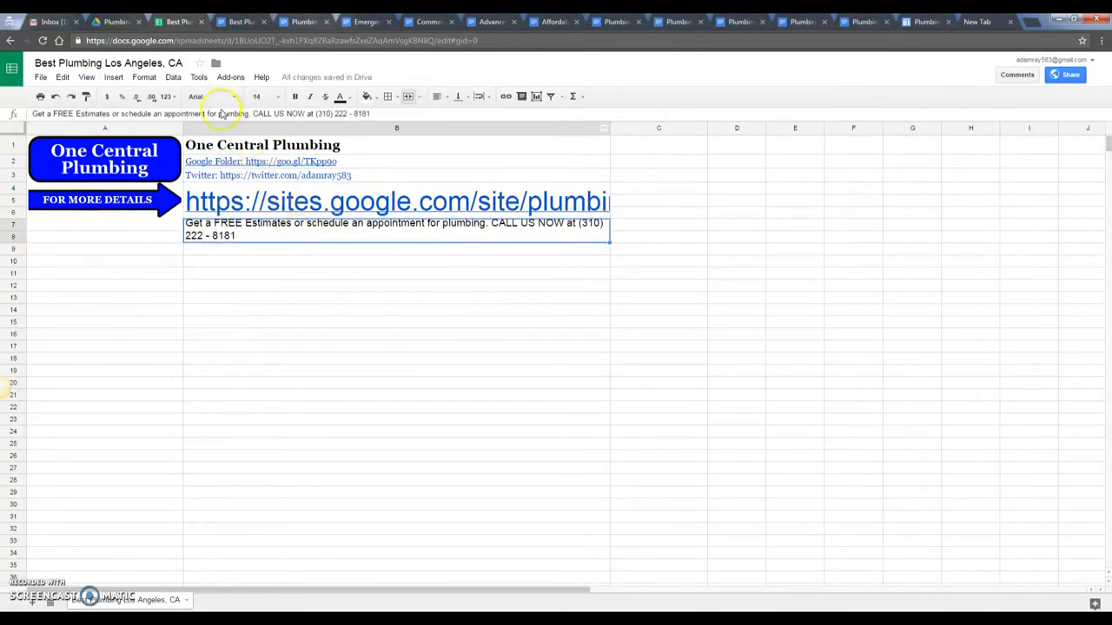
{"action": "left_click", "coordinate": [260, 97]}
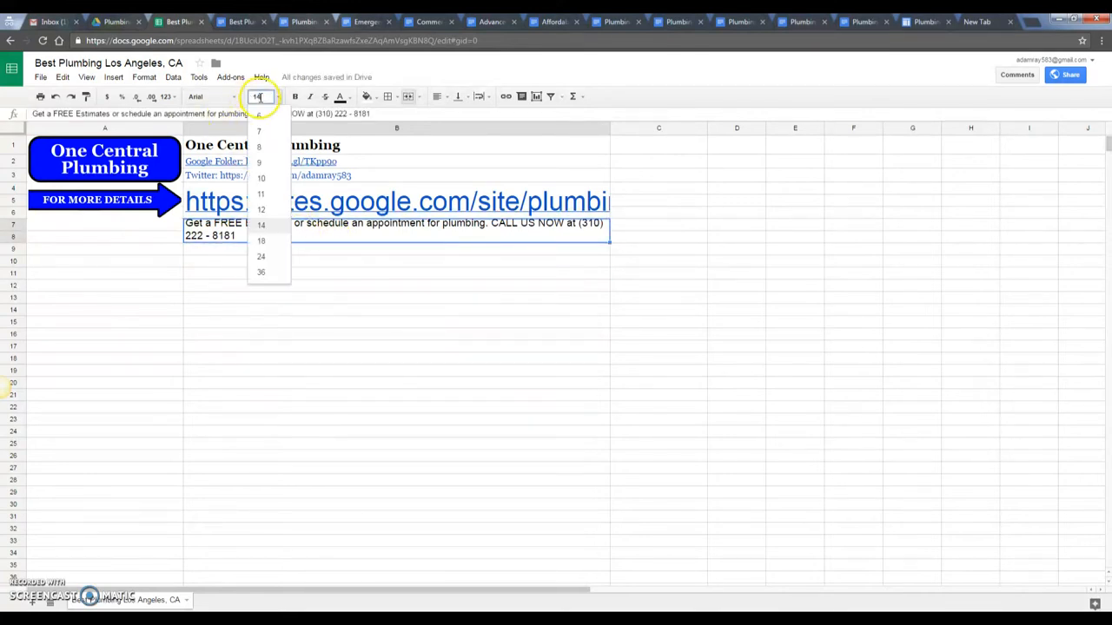
{"action": "left_click", "coordinate": [262, 241]}
{"action": "left_click", "coordinate": [292, 292]}
{"action": "left_click_drag", "start_coordinate": [281, 235], "coordinate": [280, 249]}
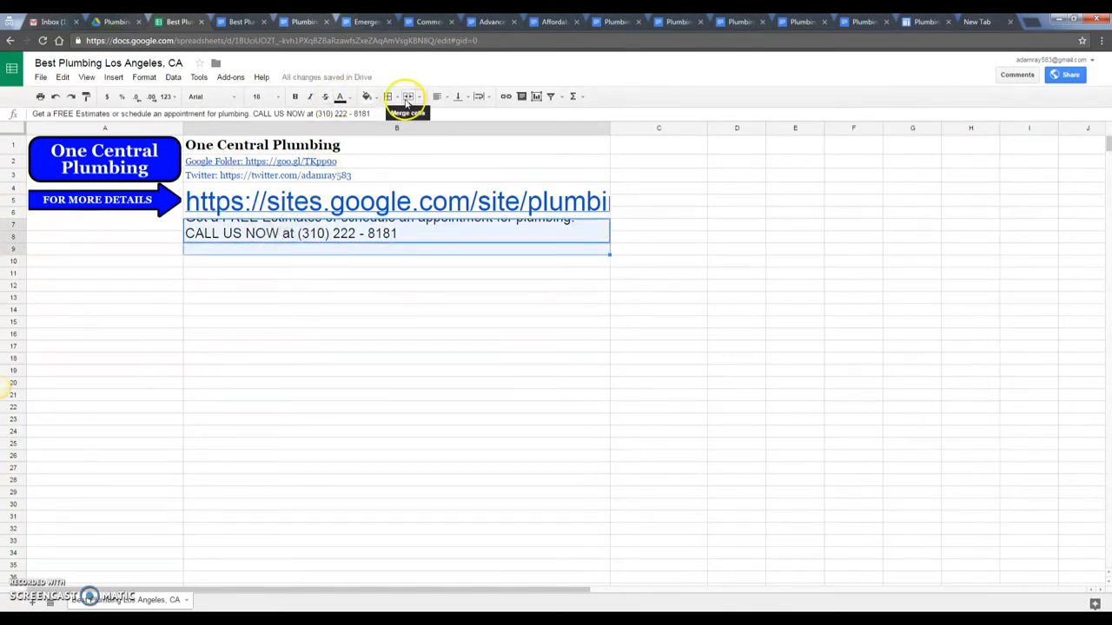
{"action": "left_click", "coordinate": [407, 98]}
{"action": "left_click", "coordinate": [434, 324]}
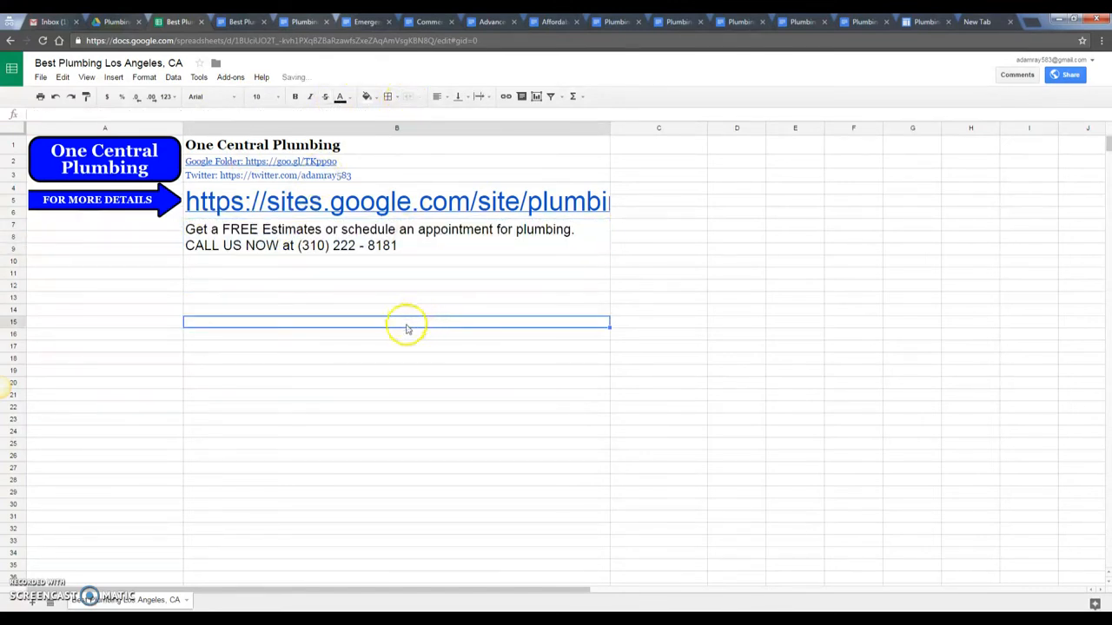
{"action": "left_click", "coordinate": [308, 247]}
{"action": "left_click", "coordinate": [323, 290]}
{"action": "left_click", "coordinate": [303, 241]}
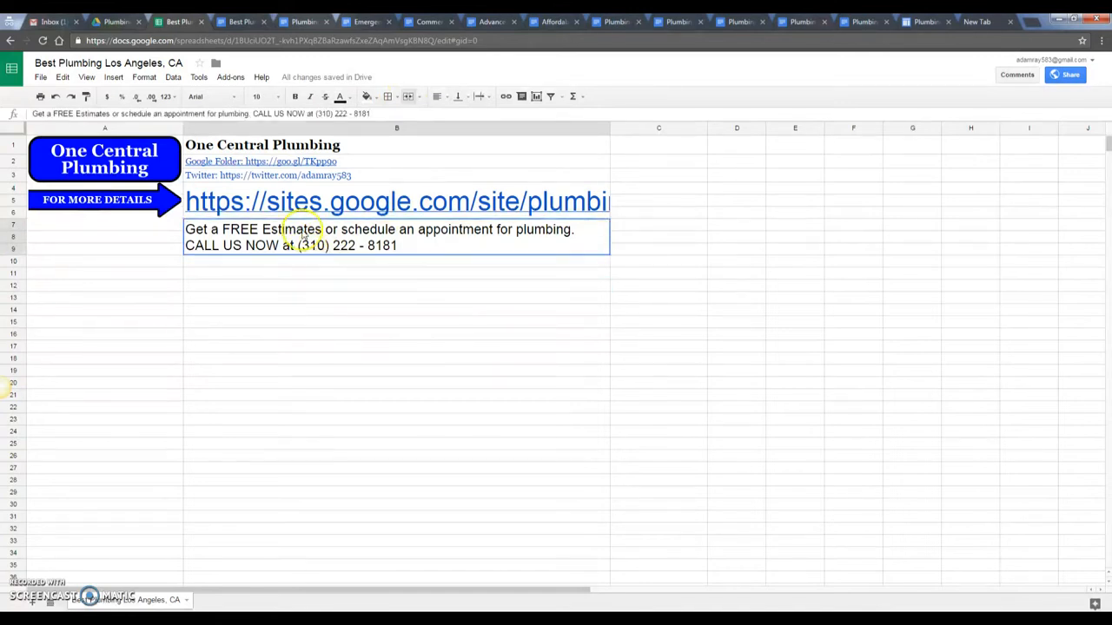
{"action": "left_click", "coordinate": [295, 97]}
{"action": "left_click", "coordinate": [403, 381]}
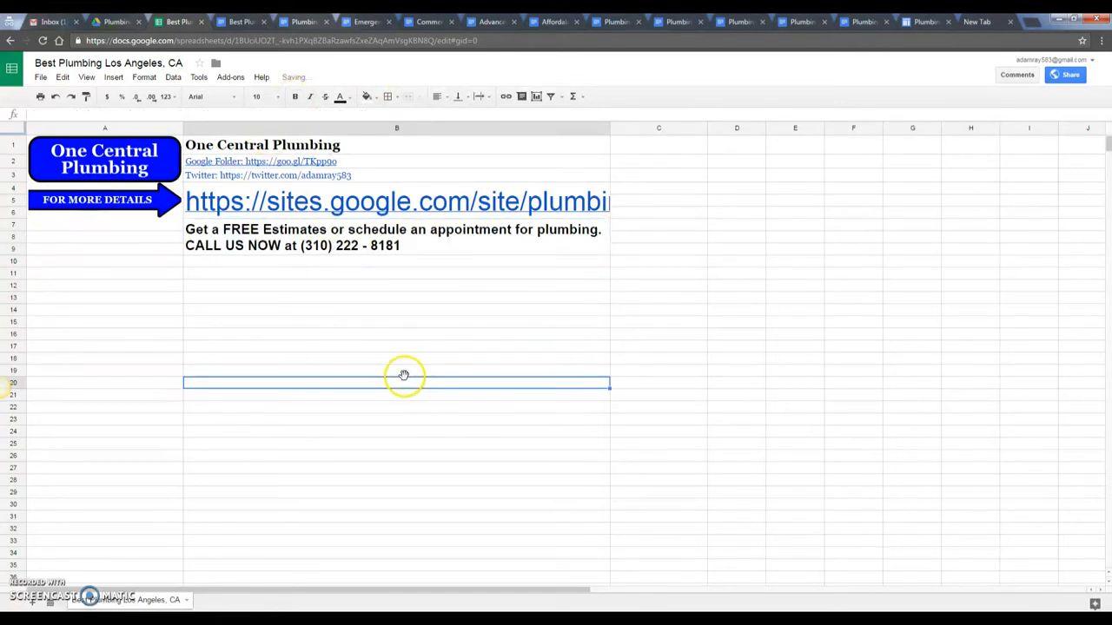
{"action": "left_click", "coordinate": [143, 169]}
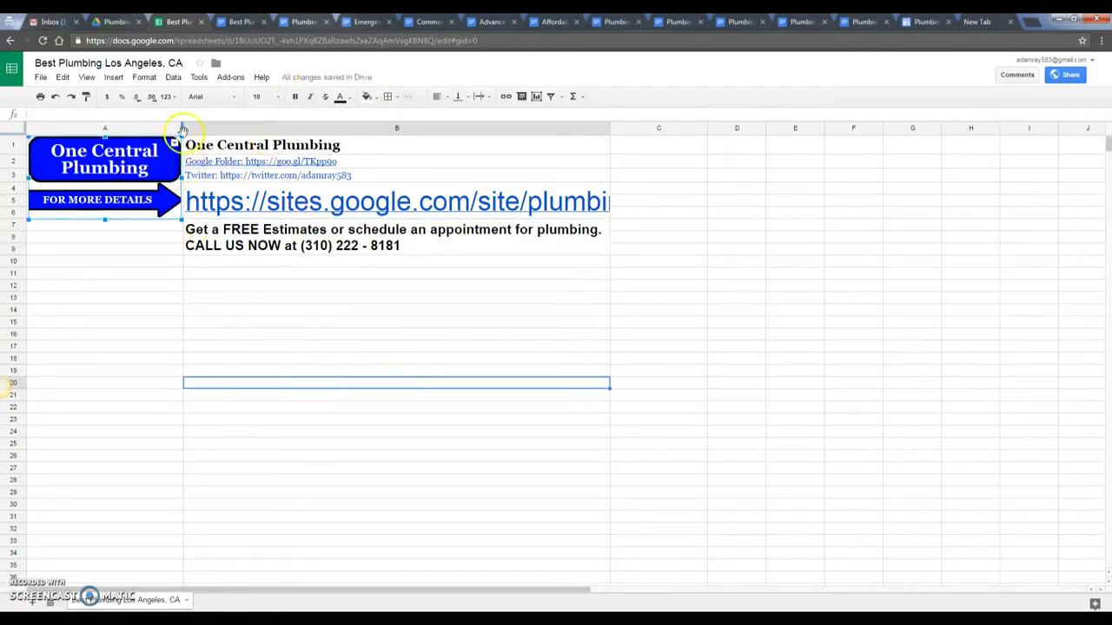
- Widen column A slightly and nudge the One Central Plumbing logo beside the contact details
{"action": "left_click_drag", "start_coordinate": [181, 128], "coordinate": [187, 128]}
{"action": "left_click", "coordinate": [292, 322]}
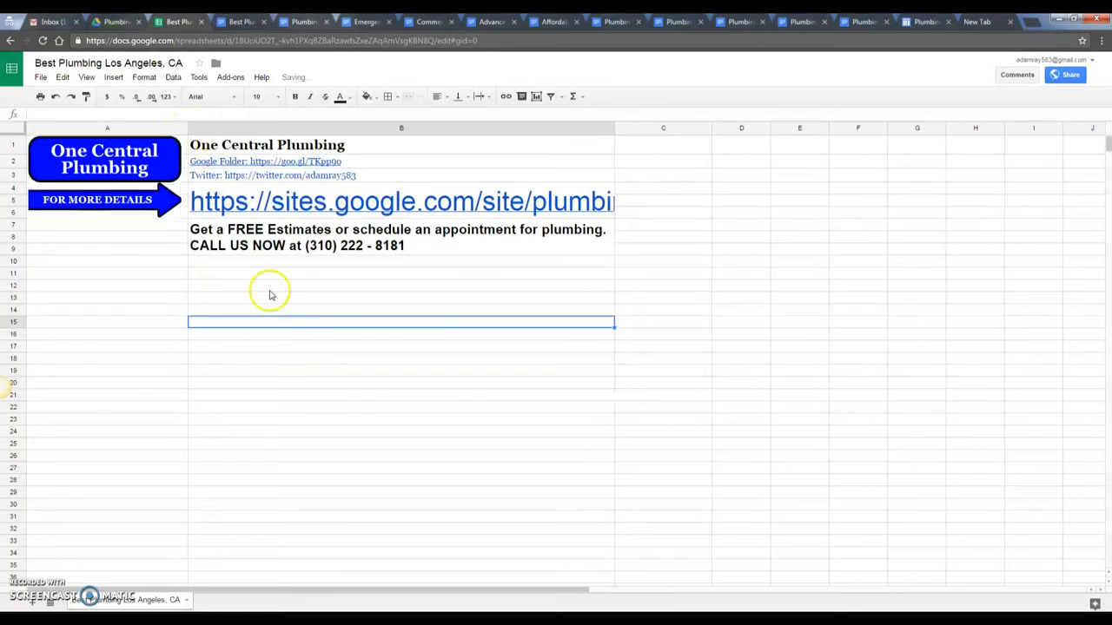
{"action": "left_click", "coordinate": [208, 272]}
{"action": "left_click", "coordinate": [127, 172]}
{"action": "left_click_drag", "start_coordinate": [127, 172], "coordinate": [118, 156]}
{"action": "left_click", "coordinate": [217, 325]}
{"action": "left_click", "coordinate": [121, 157]}
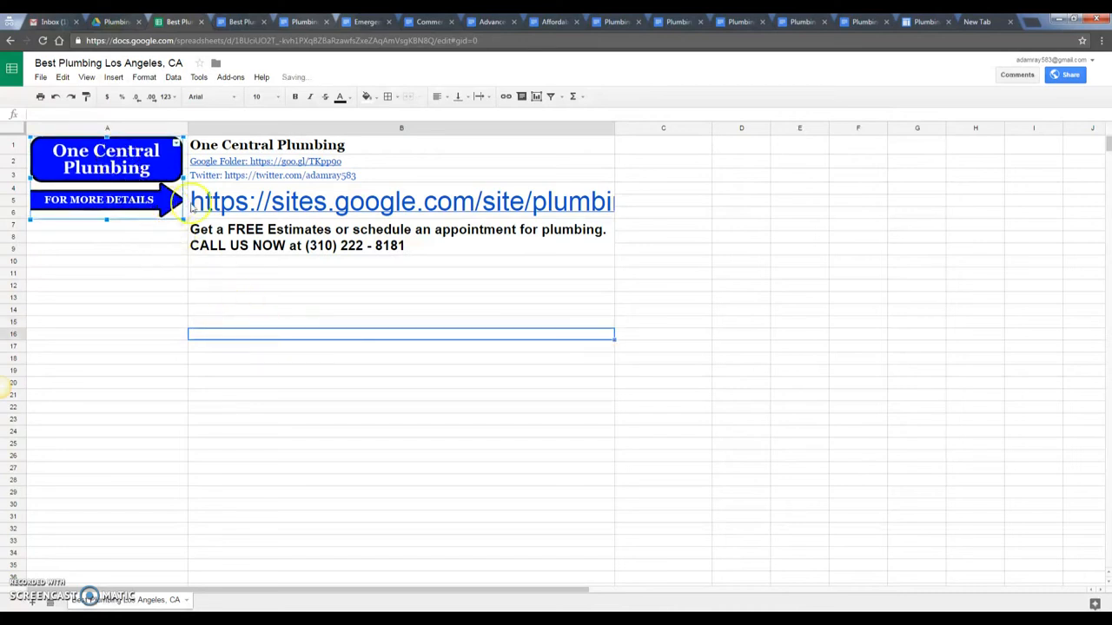
- Review the website URL, title, Google Folder, Twitter and call-to-action cells
{"action": "left_click", "coordinate": [258, 205]}
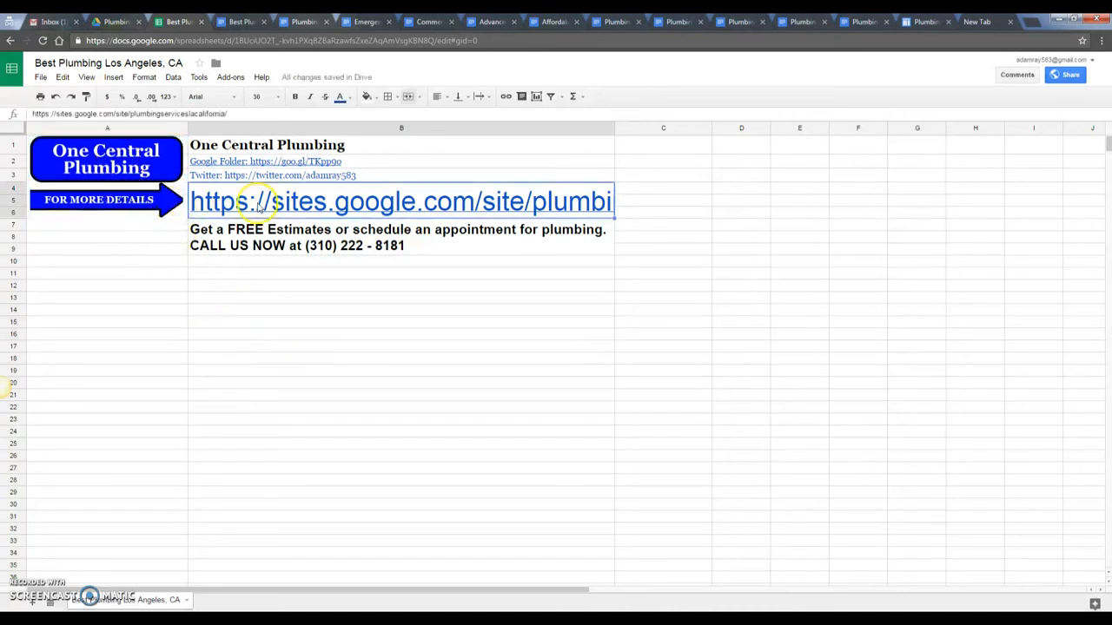
{"action": "left_click", "coordinate": [350, 296]}
{"action": "mouse_move", "coordinate": [363, 153]}
{"action": "left_mouse_down"}
{"action": "mouse_move", "coordinate": [367, 174]}
{"action": "mouse_move", "coordinate": [346, 147]}
{"action": "left_mouse_up"}
{"action": "left_click", "coordinate": [373, 165]}
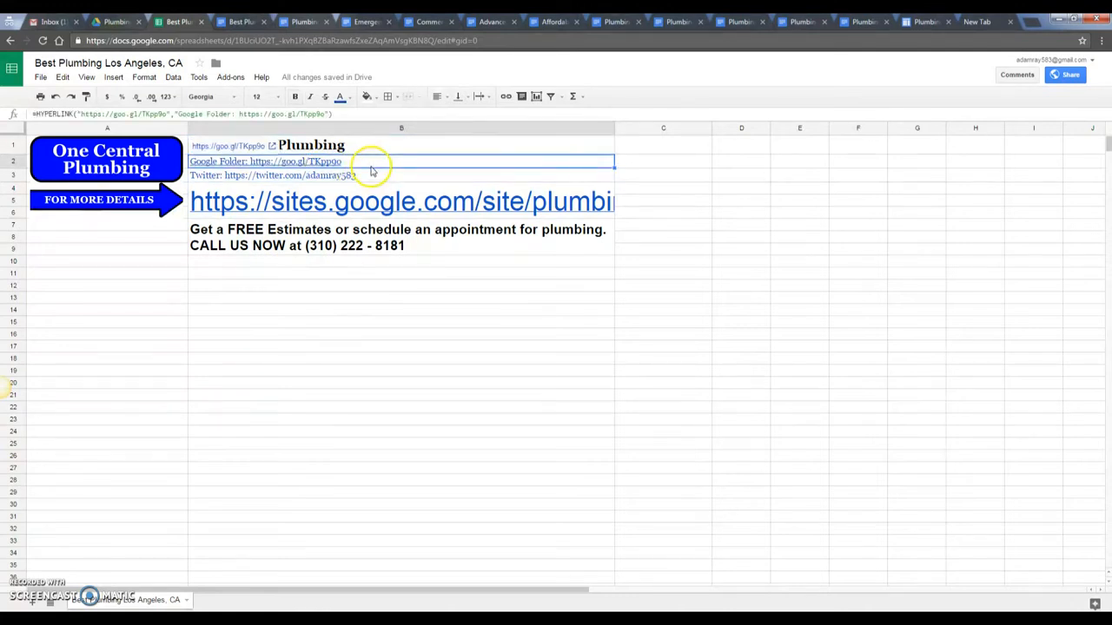
{"action": "left_click", "coordinate": [377, 174]}
{"action": "left_click", "coordinate": [365, 274]}
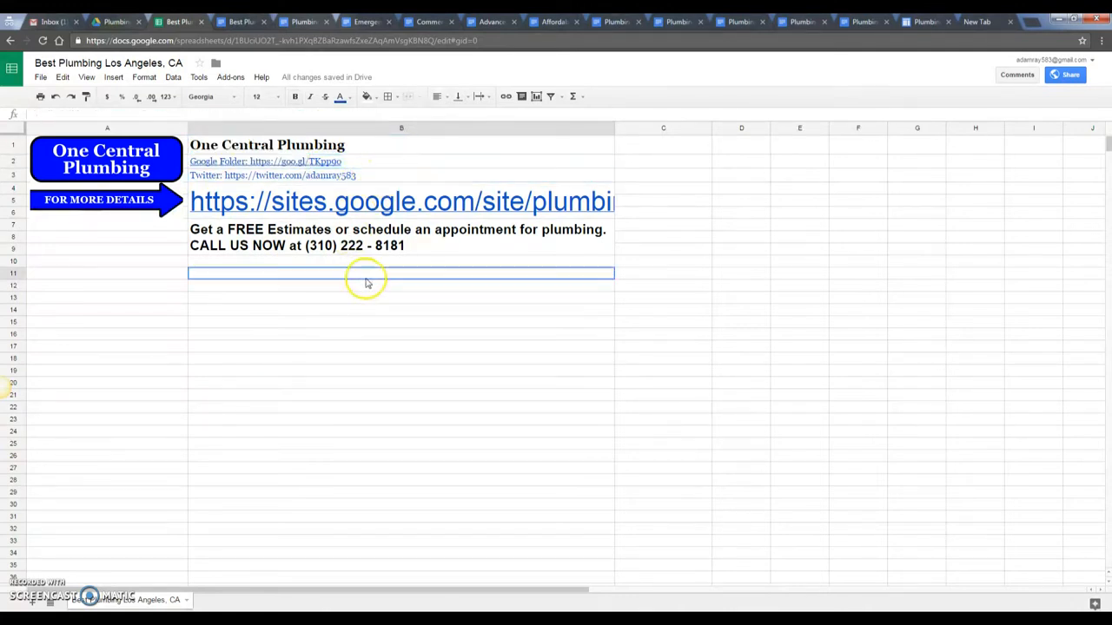
{"action": "left_click", "coordinate": [283, 247]}
{"action": "left_click", "coordinate": [368, 269]}
{"action": "left_click", "coordinate": [369, 246]}
{"action": "left_click", "coordinate": [401, 286]}
{"action": "left_click", "coordinate": [390, 240]}
{"action": "left_click", "coordinate": [397, 286]}
{"action": "left_click", "coordinate": [378, 253]}
{"action": "left_click", "coordinate": [343, 313]}
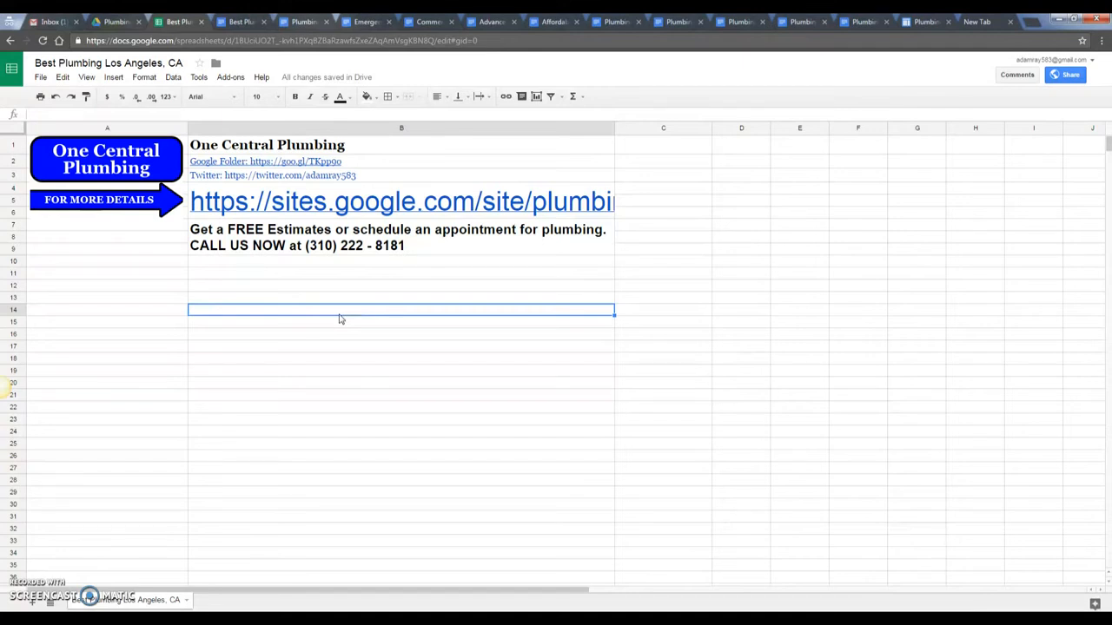
- Enter the headers Name, URL and Shortened Links across row 11, starting at A11
{"action": "left_click", "coordinate": [138, 277]}
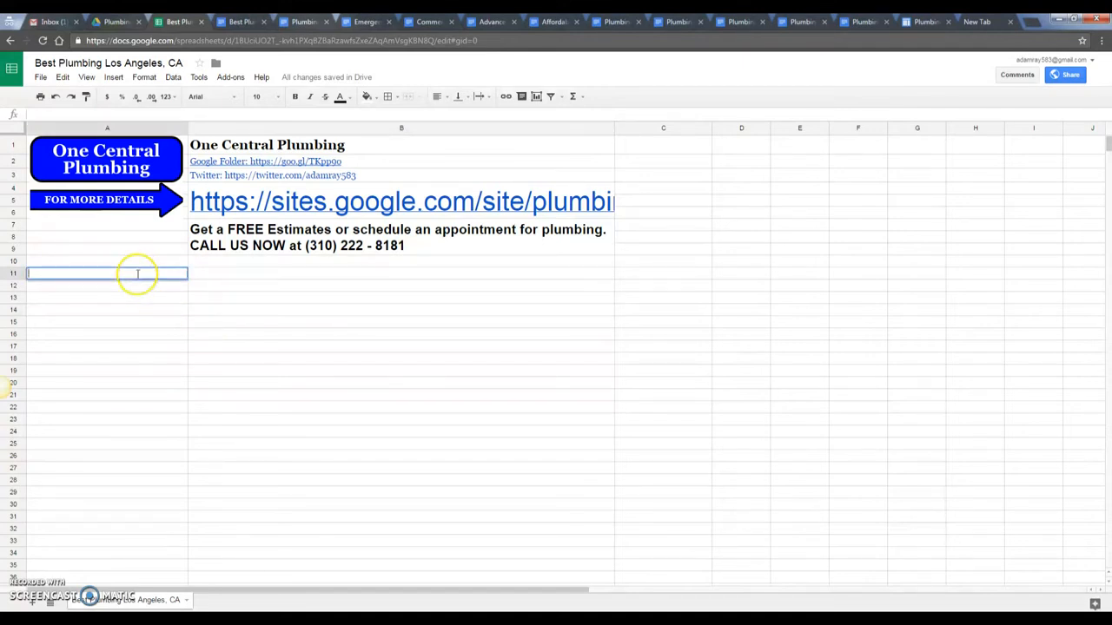
{"action": "type", "text": "Name"}
{"action": "key", "text": "Tab"}
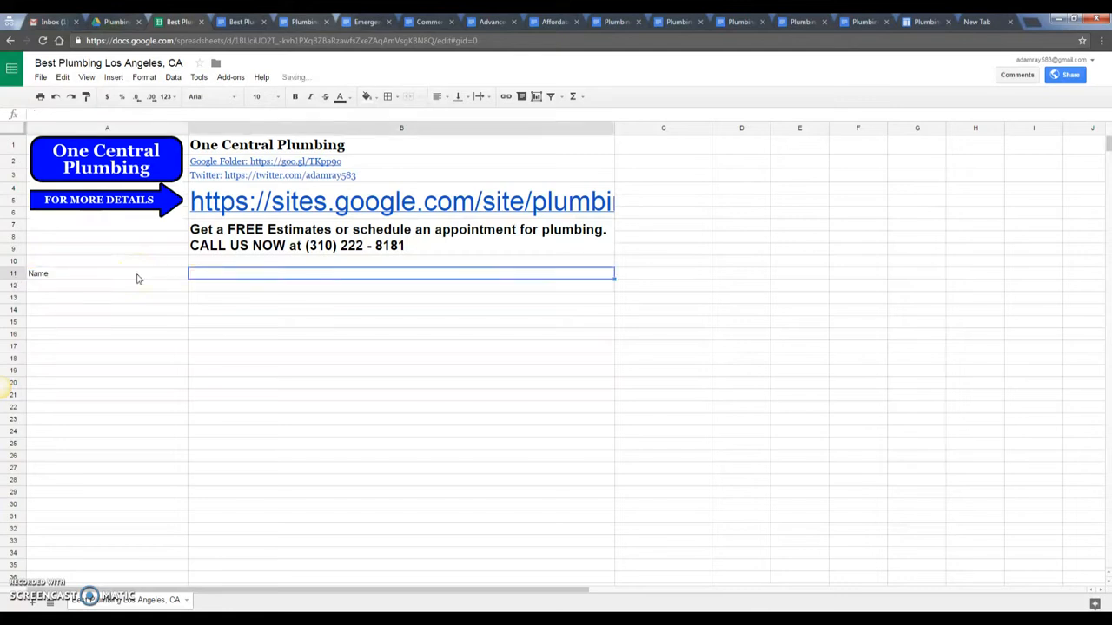
{"action": "type", "text": "URL"}
{"action": "key", "text": "Tab"}
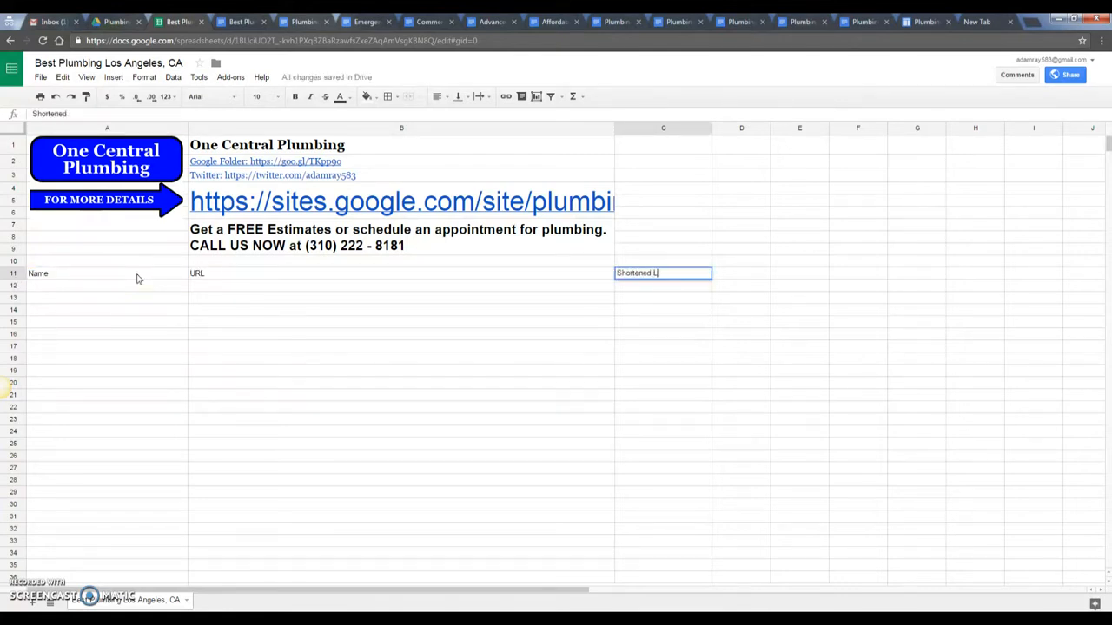
{"action": "key", "text": "Return"}
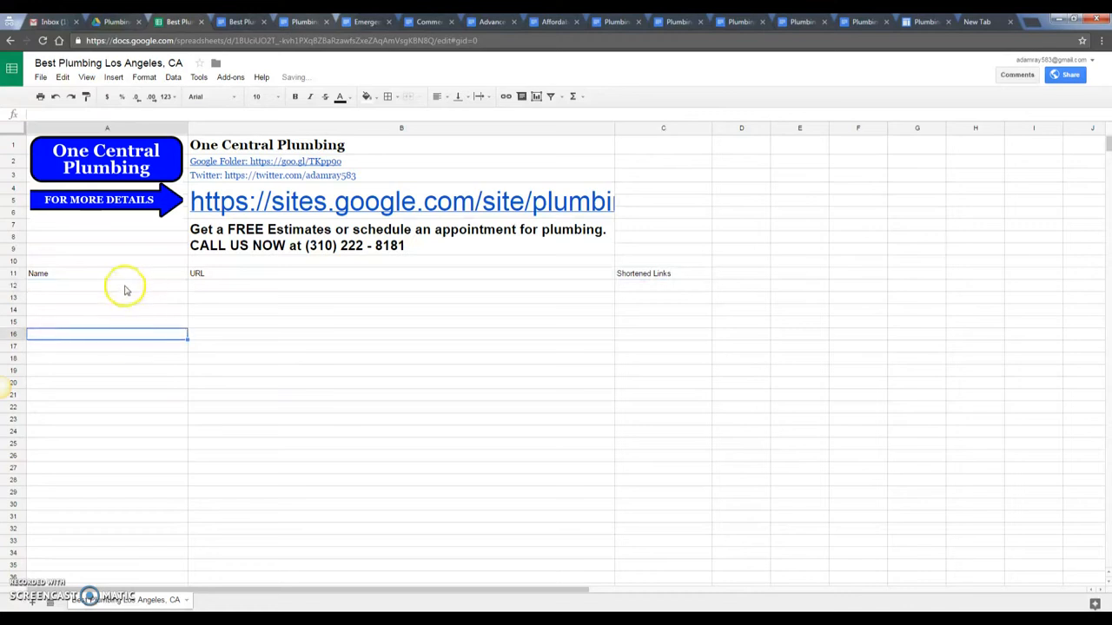
{"action": "left_click_drag", "start_coordinate": [130, 289], "coordinate": [645, 422]}
{"action": "left_click", "coordinate": [400, 432]}
{"action": "left_click", "coordinate": [110, 289]}
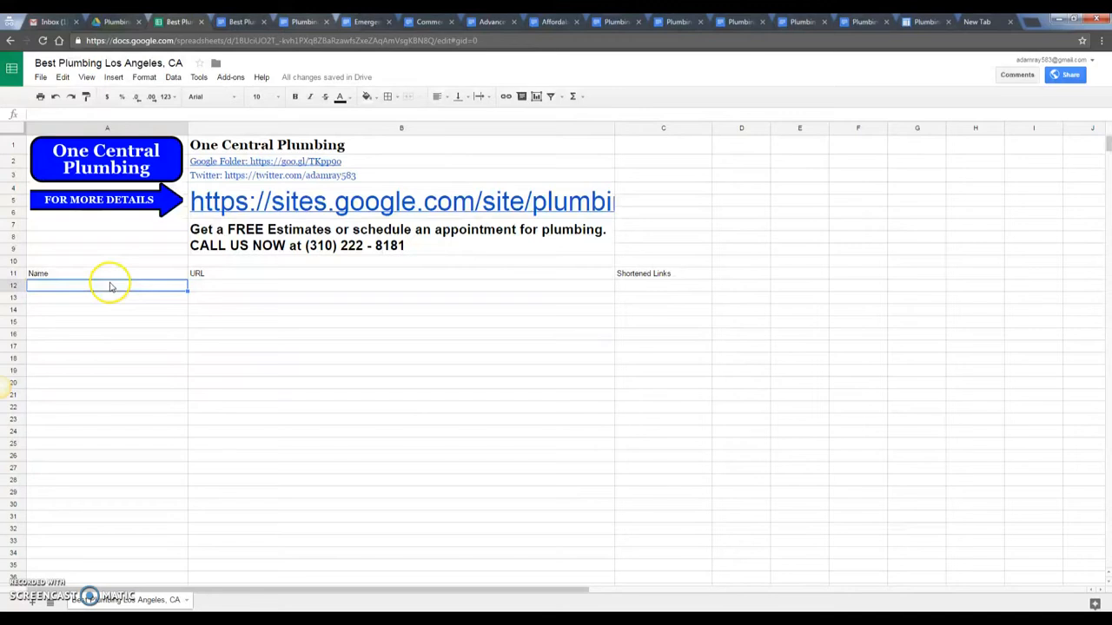
- Add a Website row in A12 with the site address from the logins notes pasted into B12
{"action": "mouse_move", "coordinate": [304, 608]}
{"action": "left_click", "coordinate": [200, 572]}
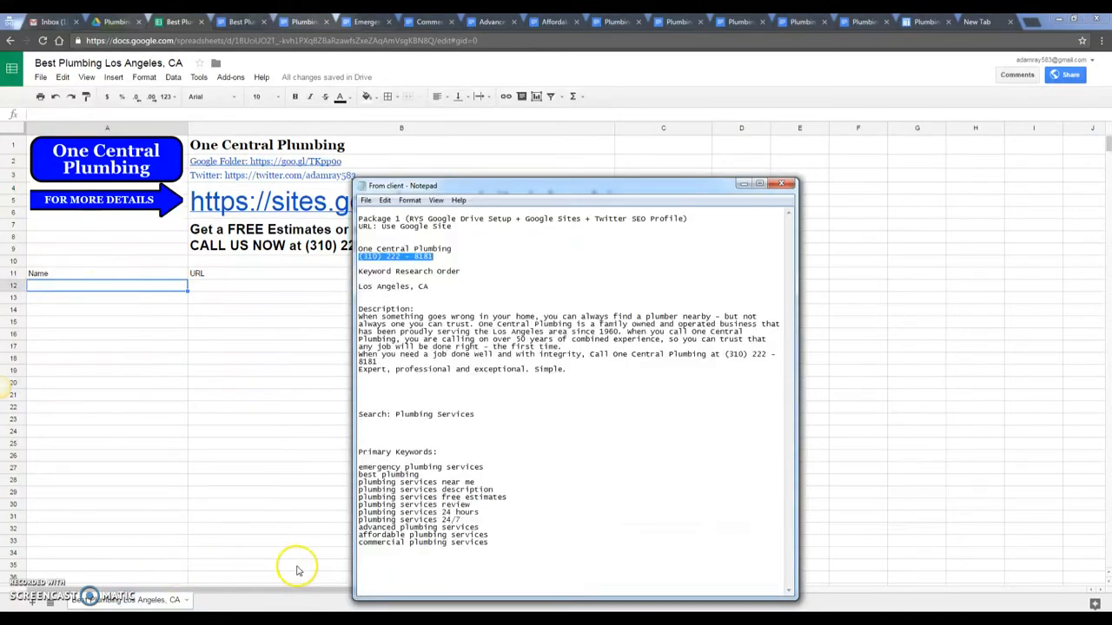
{"action": "left_click", "coordinate": [334, 565]}
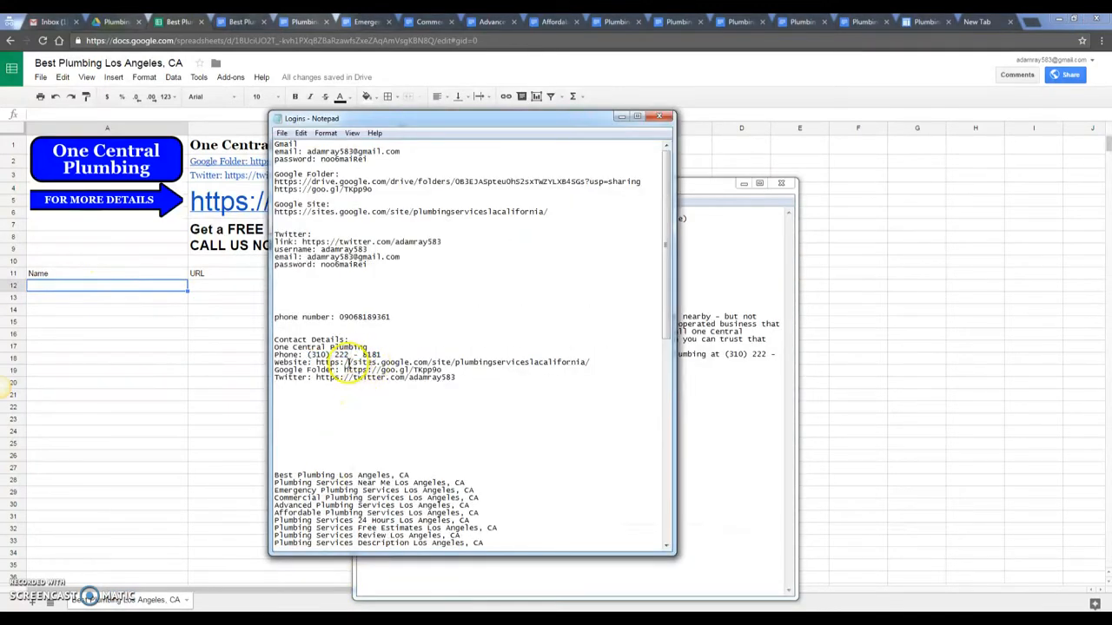
{"action": "left_click_drag", "start_coordinate": [317, 362], "coordinate": [596, 365]}
{"action": "key", "text": "ctrl+c"}
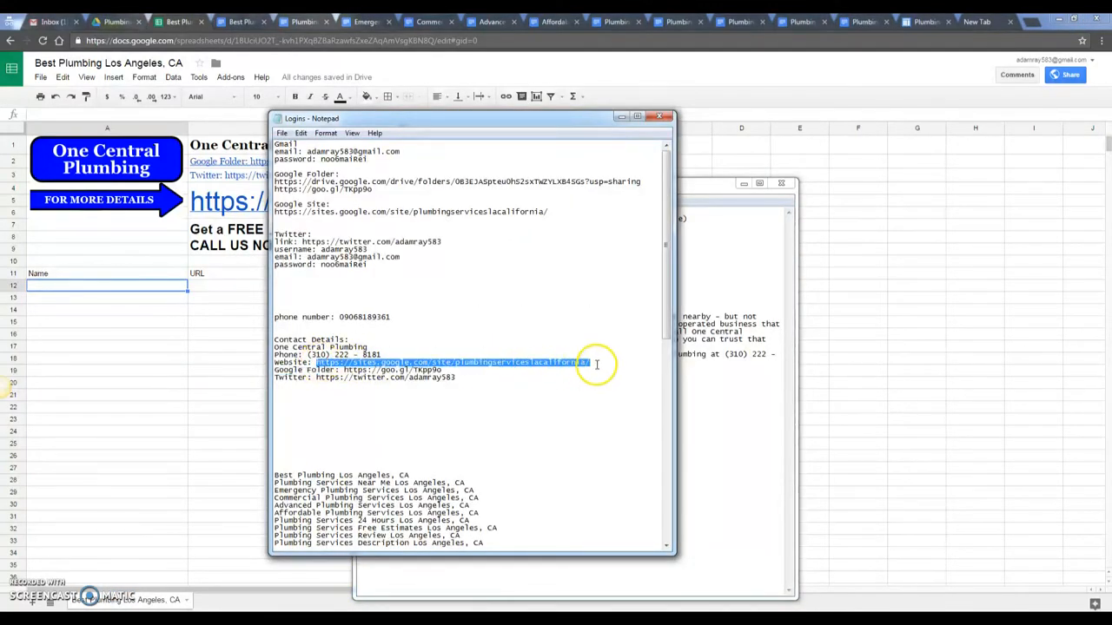
{"action": "double_click", "coordinate": [96, 284]}
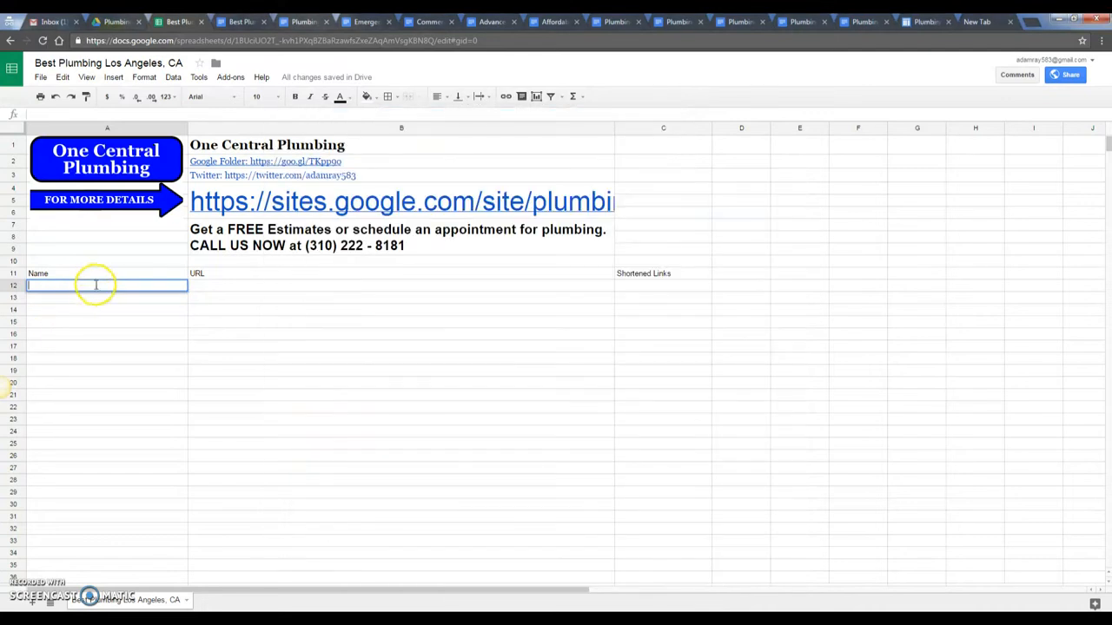
{"action": "key", "text": "Tab"}
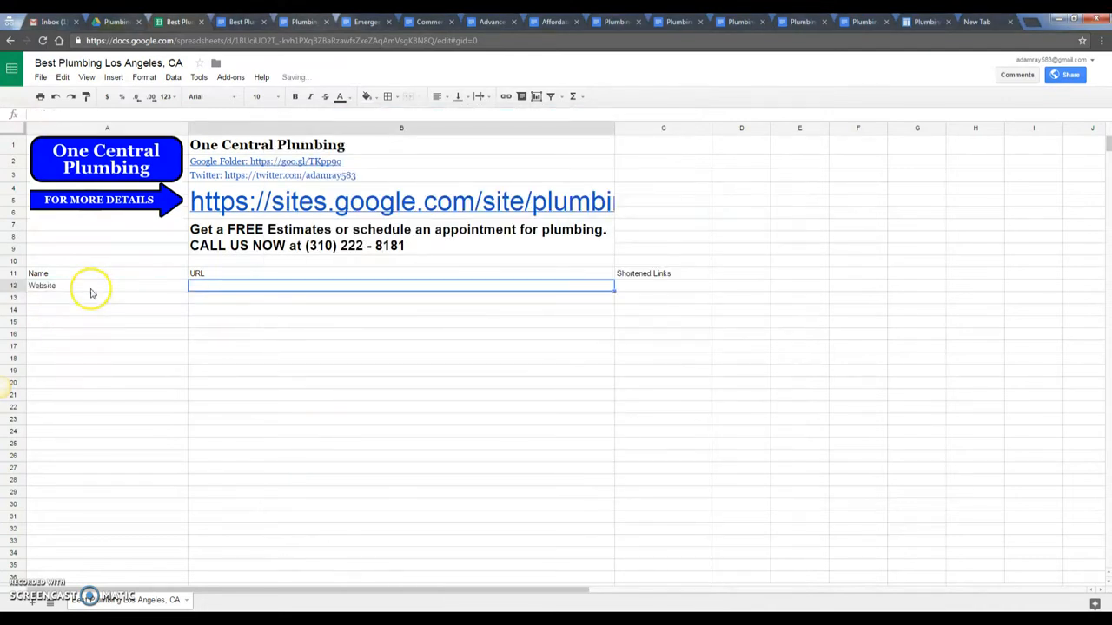
{"action": "key", "text": "ctrl+v"}
- Bold the Name, URL and Shortened Links headers and open a blank browser tab
{"action": "left_click_drag", "start_coordinate": [144, 276], "coordinate": [655, 273]}
{"action": "key", "text": "ctrl+b"}
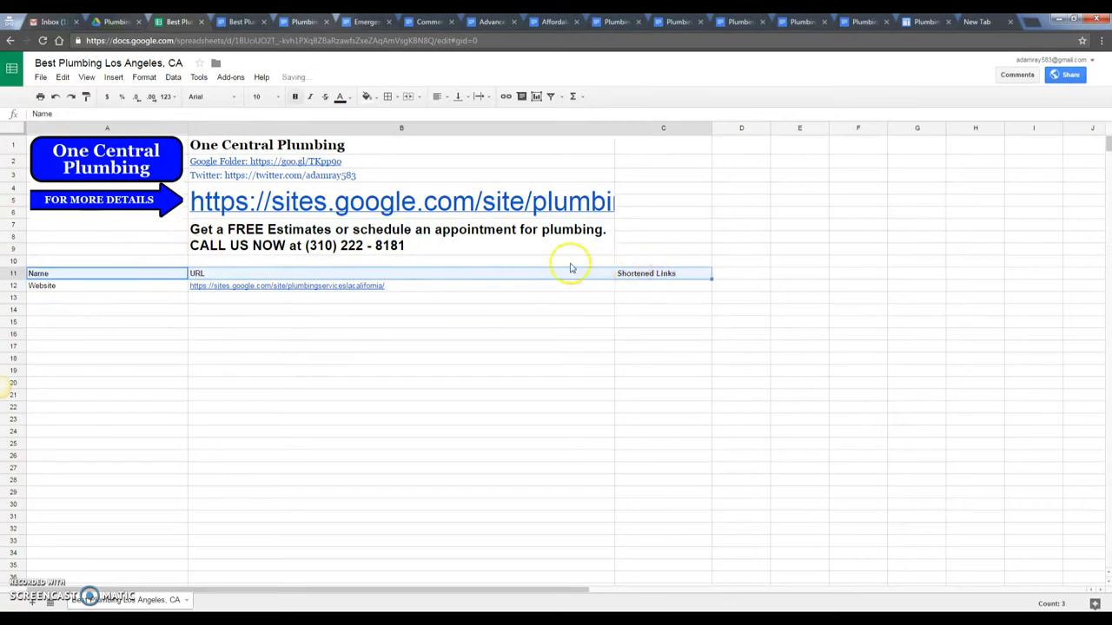
{"action": "left_click", "coordinate": [336, 358]}
{"action": "left_click_drag", "start_coordinate": [979, 22], "coordinate": [218, 38]}
- Shorten the plumbing site address on goo.gl to goo.gl/6mCxDm and paste it into C12
{"action": "type", "text": "goo.gl"}
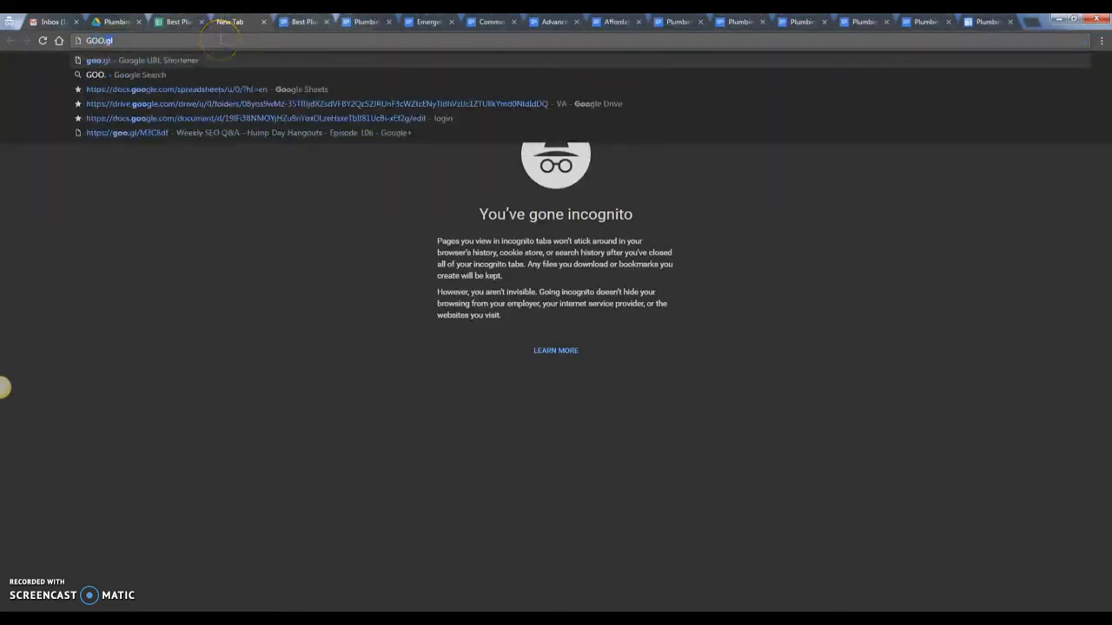
{"action": "key", "text": "Return"}
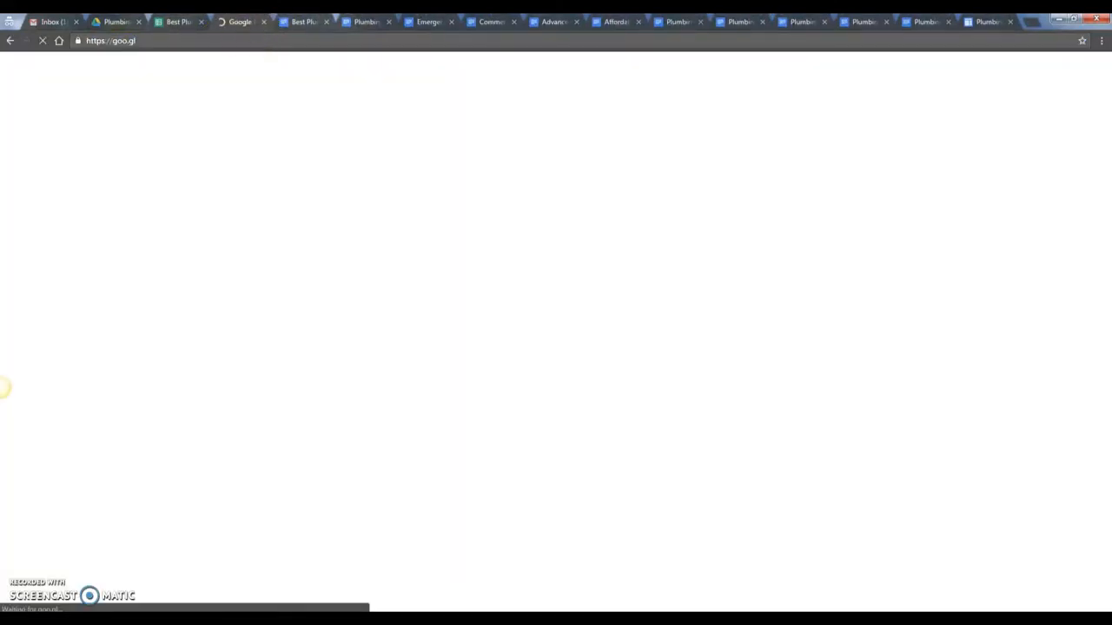
{"action": "key", "text": "ctrl+shift+Tab"}
{"action": "left_click", "coordinate": [397, 385]}
{"action": "left_click", "coordinate": [400, 280]}
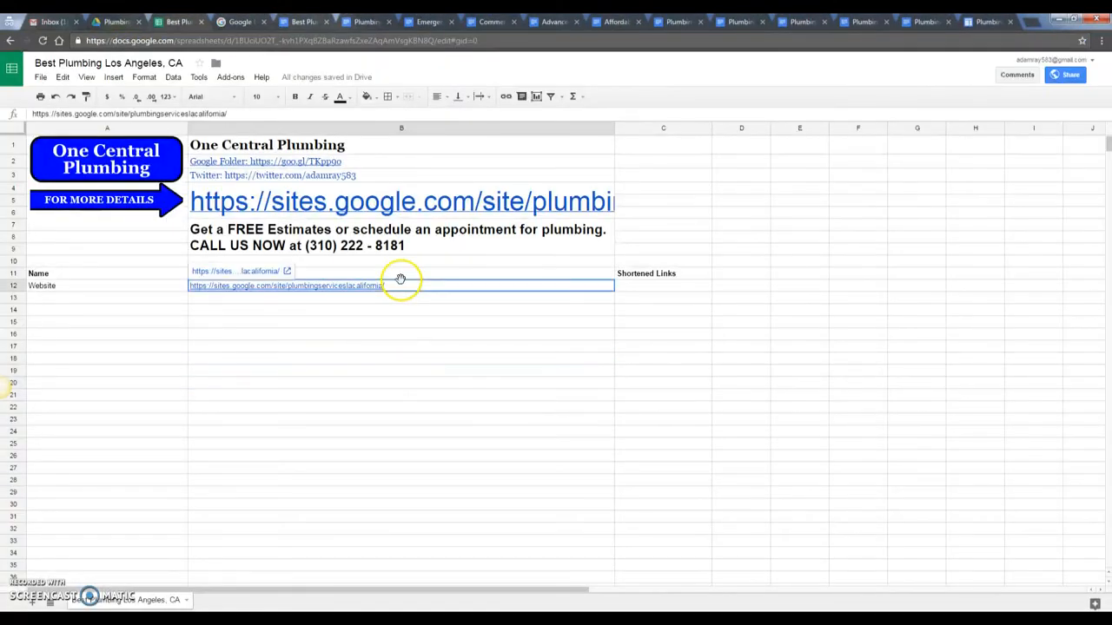
{"action": "key", "text": "ctrl+Tab"}
{"action": "type", "text": "https://sites.google.com/site/plumbingserviceslacalifornia"}
{"action": "left_click", "coordinate": [624, 149]}
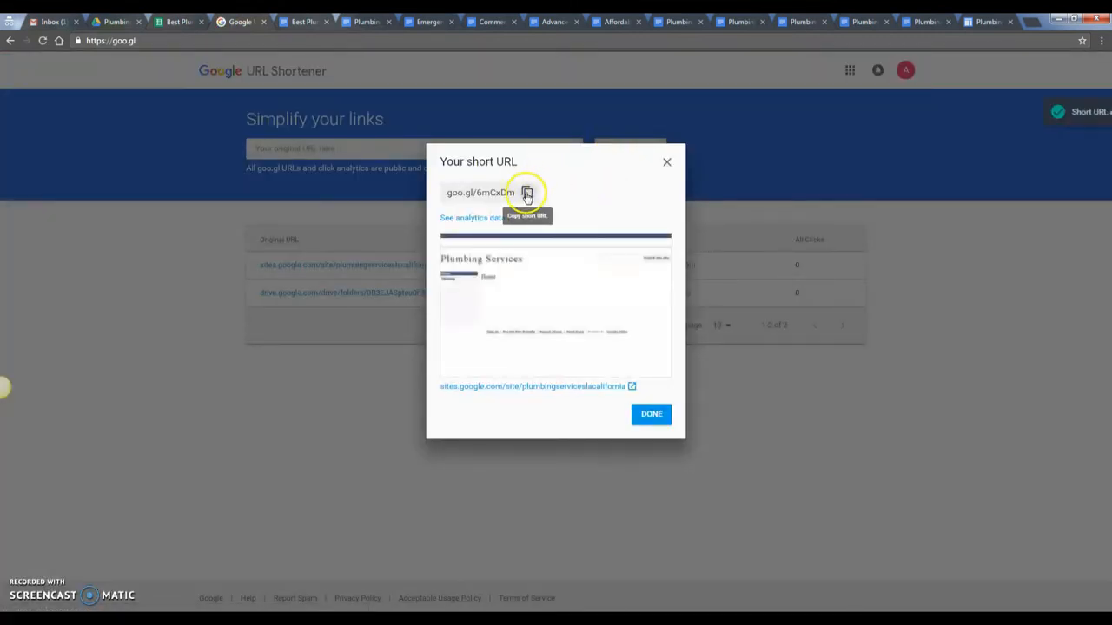
{"action": "left_click", "coordinate": [150, 24]}
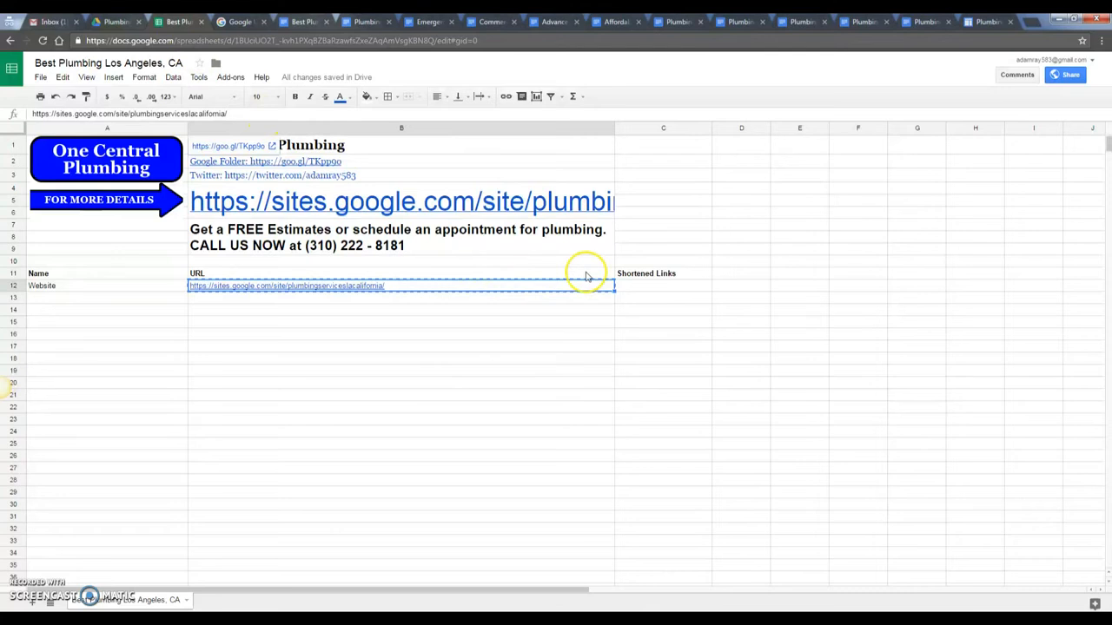
{"action": "left_click", "coordinate": [666, 285]}
{"action": "type", "text": "https://goo.gl/6mCxDm"}
- Add a Google Folder row in A13 with the Drive folder address from the notes in B13
{"action": "left_click", "coordinate": [664, 310]}
{"action": "left_click", "coordinate": [302, 618]}
{"action": "left_click", "coordinate": [214, 569]}
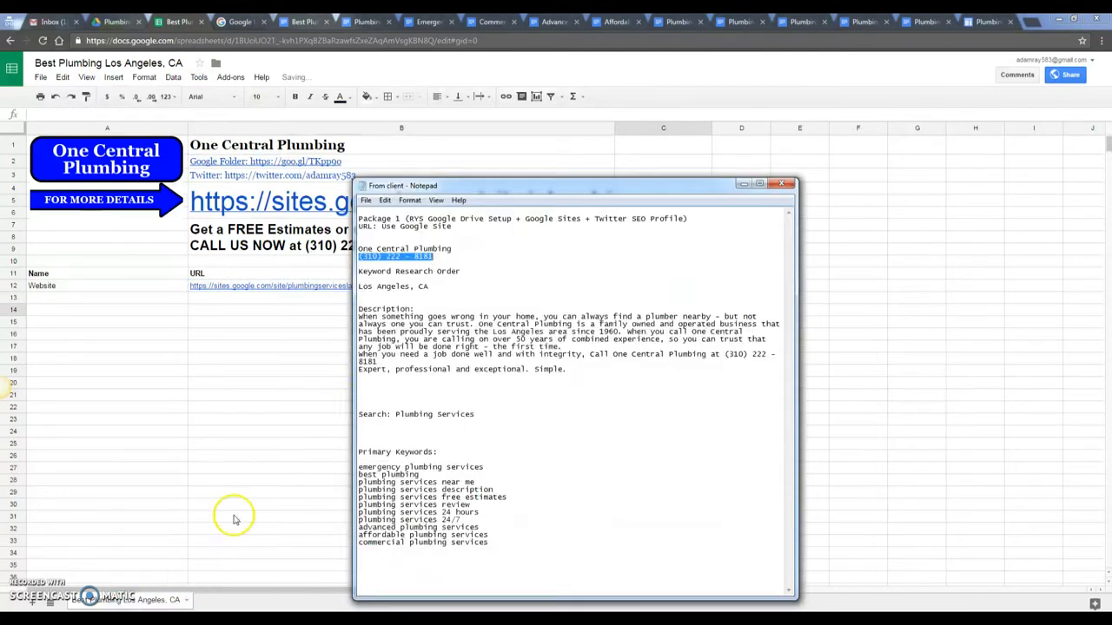
{"action": "left_click", "coordinate": [359, 598]}
{"action": "left_click", "coordinate": [347, 566]}
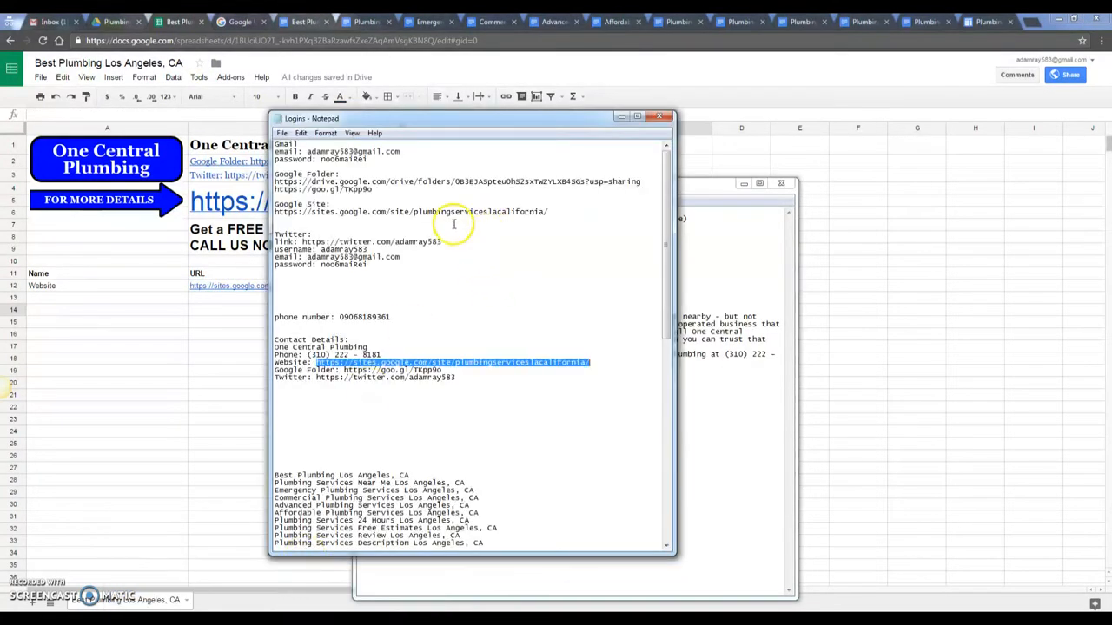
{"action": "left_click_drag", "start_coordinate": [640, 181], "coordinate": [252, 181]}
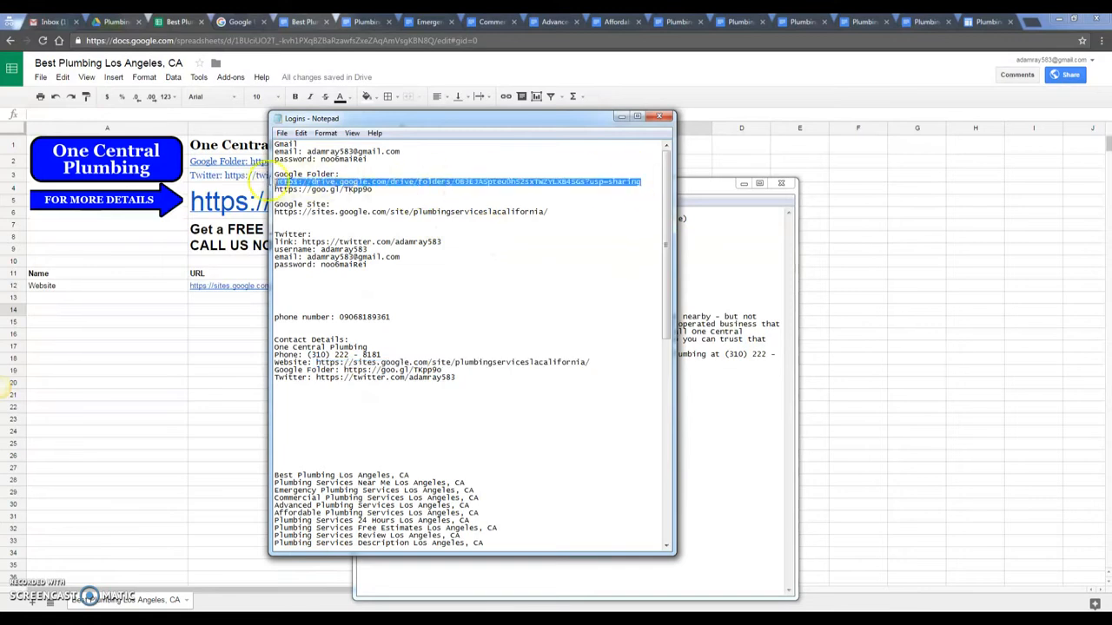
{"action": "left_click", "coordinate": [126, 293]}
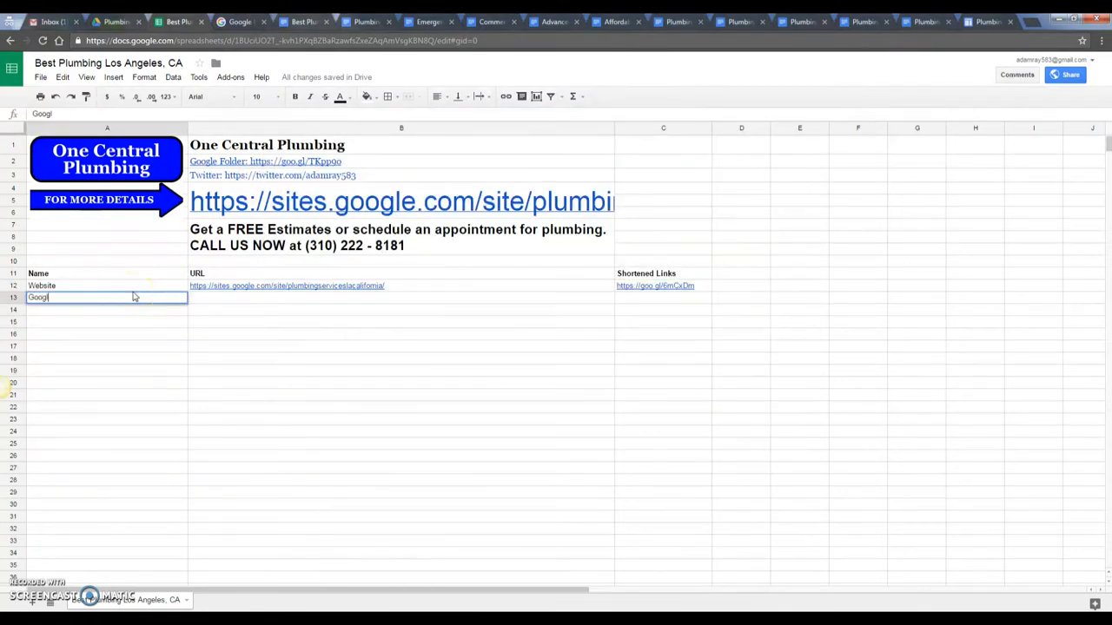
{"action": "type", "text": "Google Folder"}
{"action": "key", "text": "Tab"}
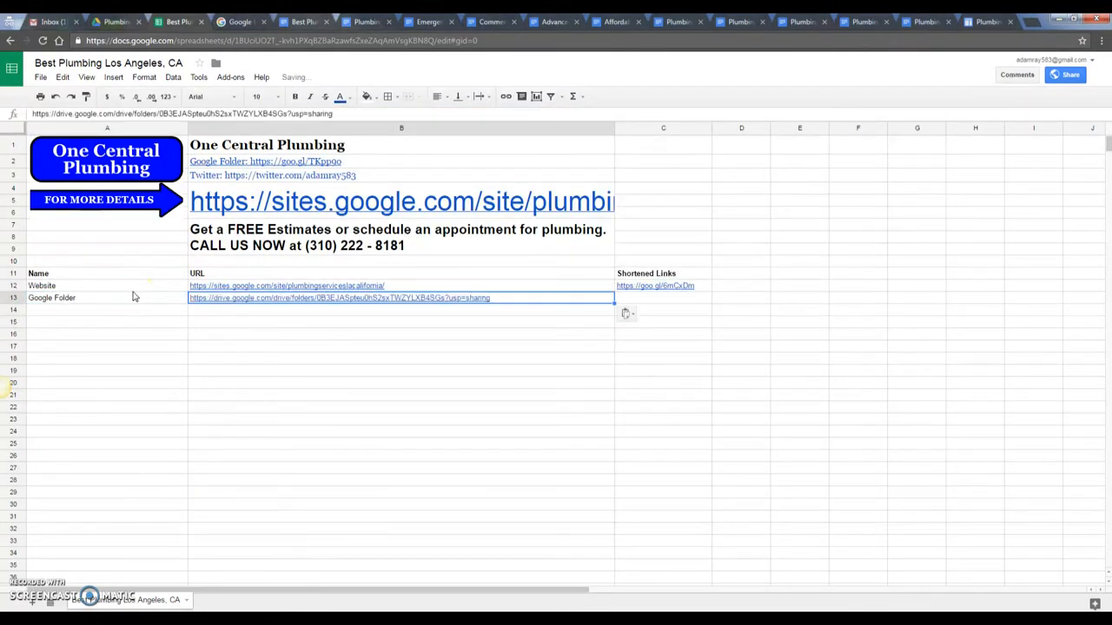
- Shorten the Drive folder address on goo.gl and paste the short link into C13
{"action": "key", "text": "ctrl+Tab"}
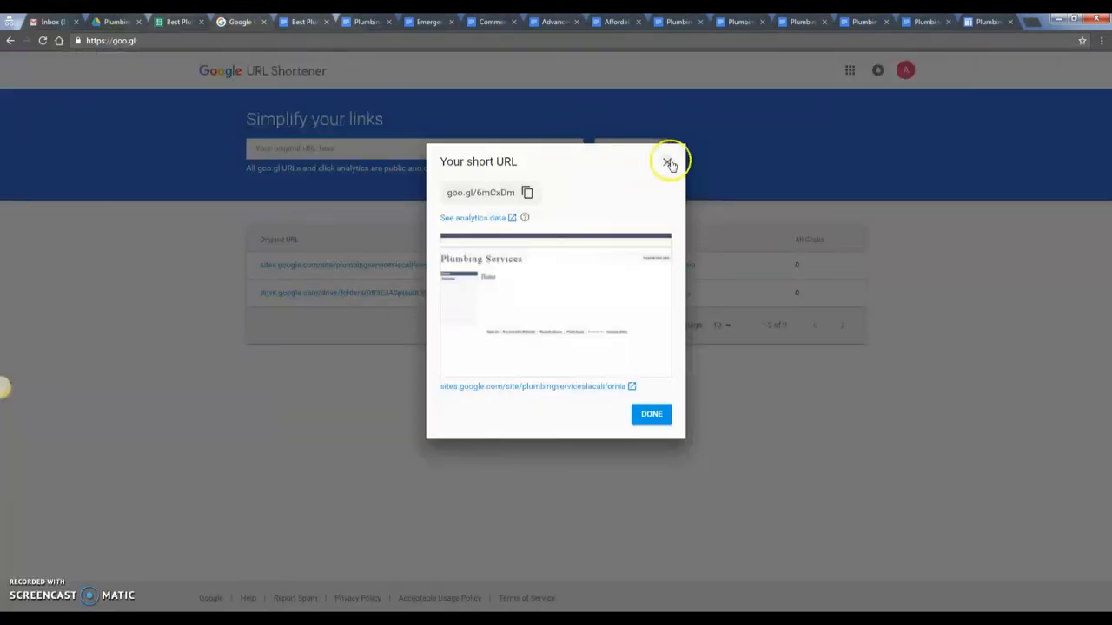
{"action": "left_click", "coordinate": [665, 160]}
{"action": "left_click", "coordinate": [533, 149]}
{"action": "left_click", "coordinate": [619, 150]}
{"action": "left_click", "coordinate": [524, 186]}
{"action": "left_click", "coordinate": [178, 21]}
{"action": "left_click", "coordinate": [658, 300]}
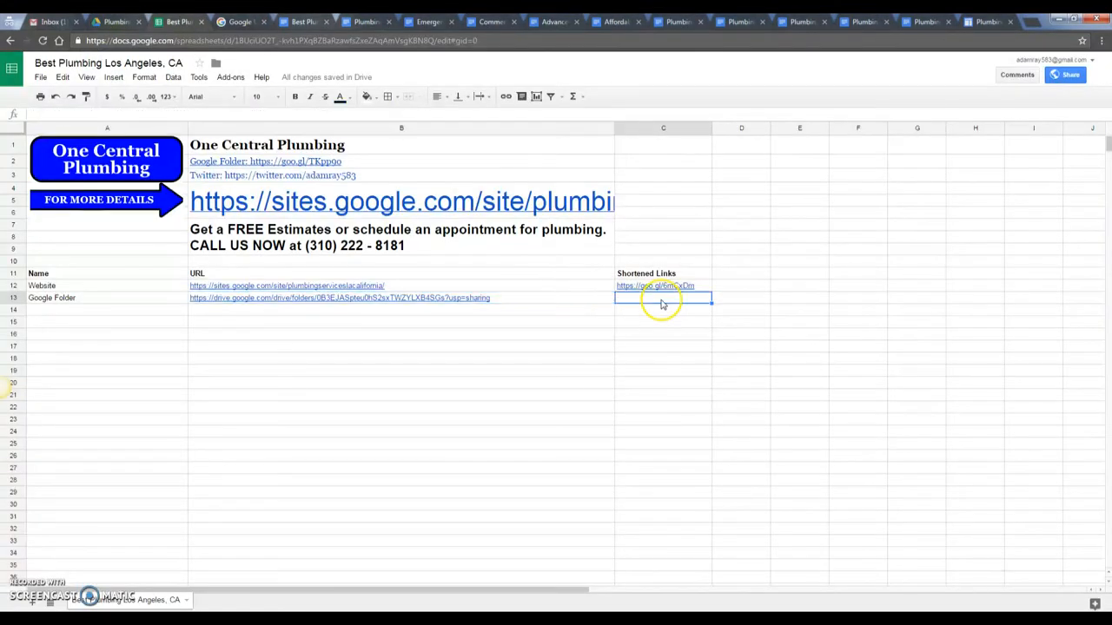
{"action": "key", "text": "ctrl+v"}
{"action": "left_click", "coordinate": [507, 333]}
{"action": "left_click", "coordinate": [133, 311]}
{"action": "mouse_move", "coordinate": [300, 619]}
{"action": "left_click", "coordinate": [300, 560]}
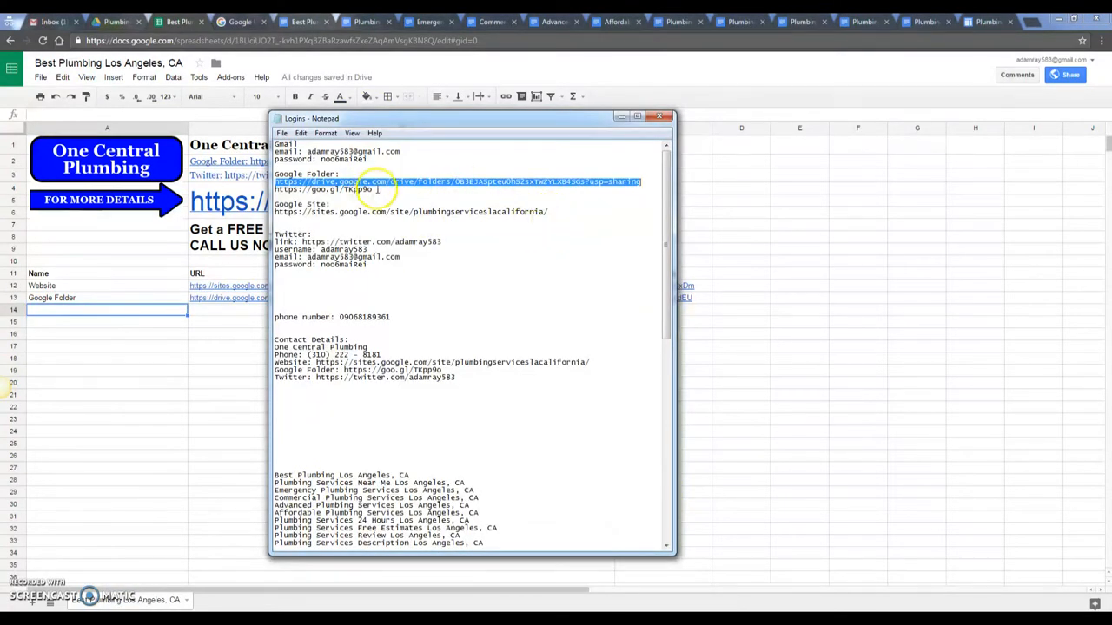
{"action": "left_click_drag", "start_coordinate": [377, 188], "coordinate": [275, 189]}
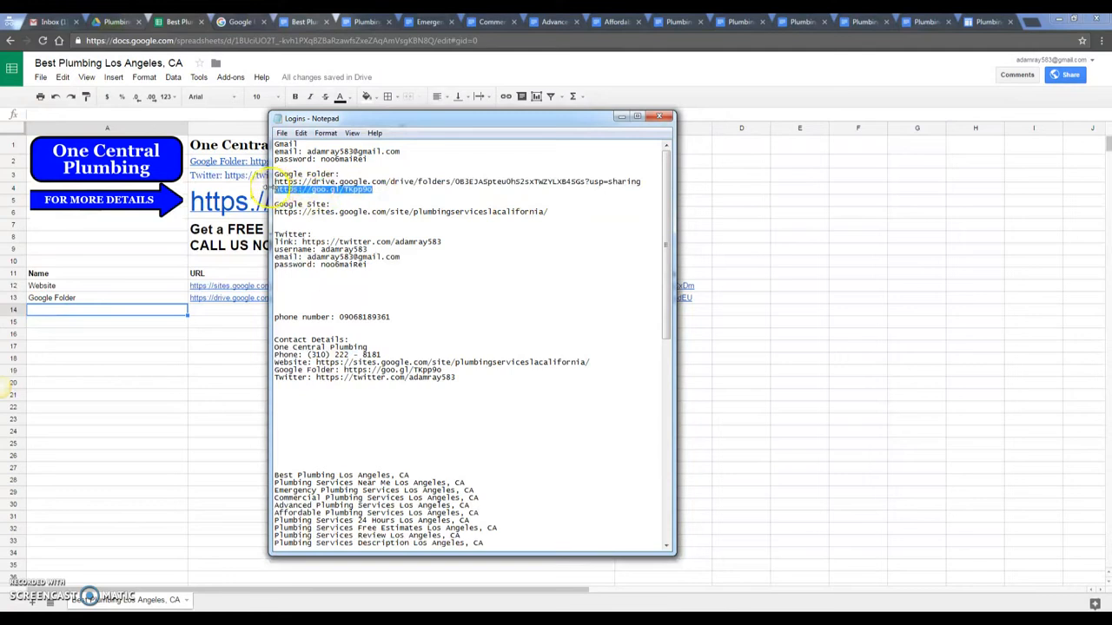
{"action": "left_click", "coordinate": [231, 385]}
{"action": "double_click", "coordinate": [687, 298]}
{"action": "left_click_drag", "start_coordinate": [687, 298], "coordinate": [579, 297]}
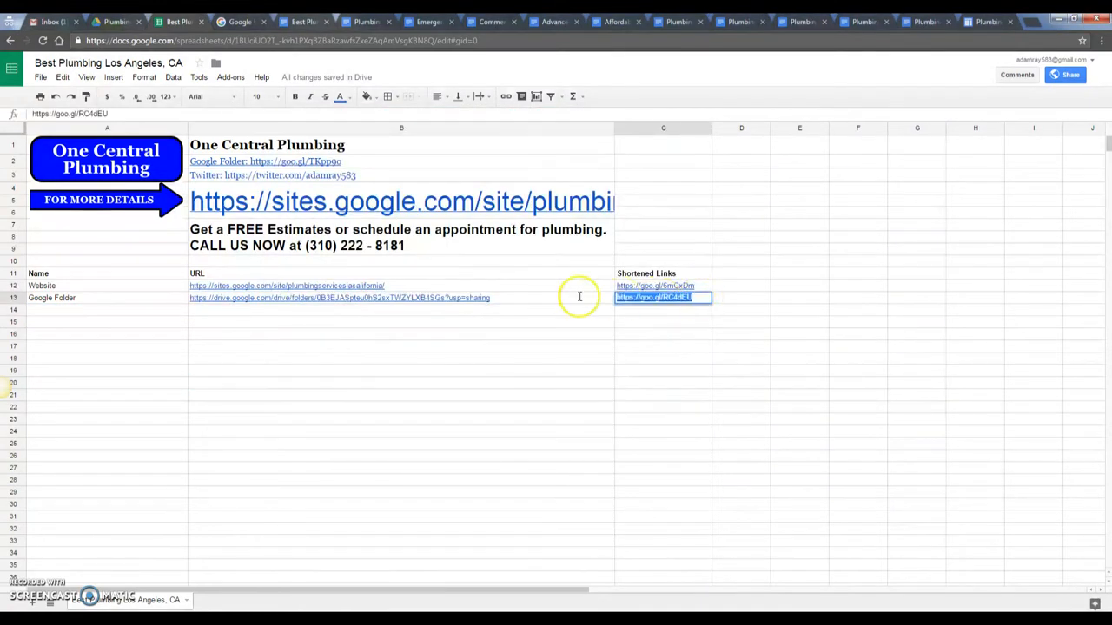
{"action": "key", "text": "ctrl+v"}
{"action": "key", "text": "Return"}
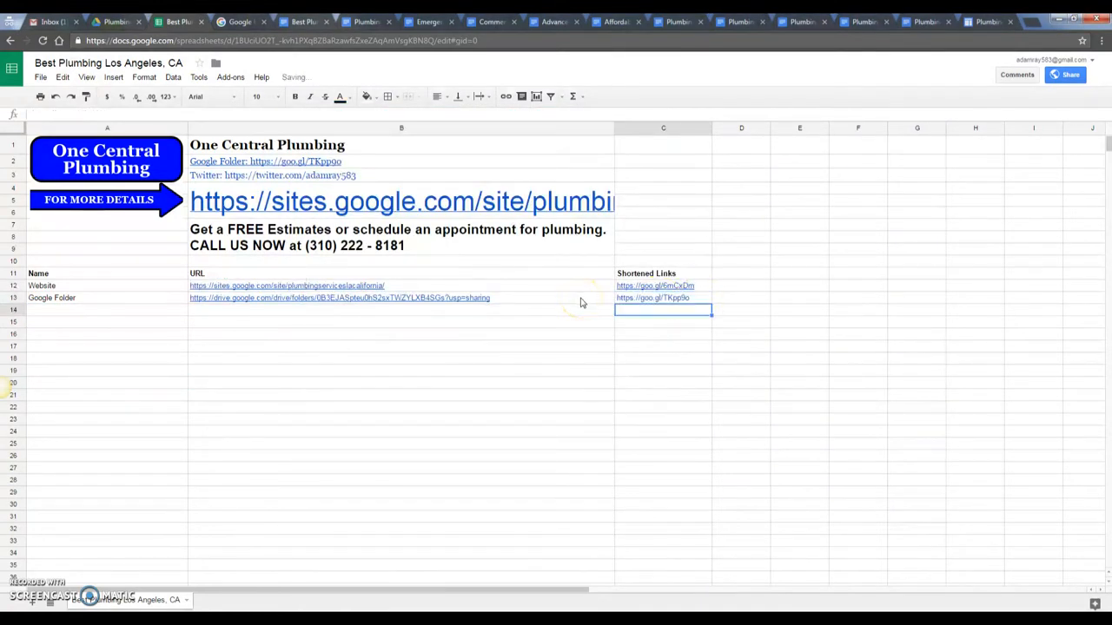
{"action": "left_click", "coordinate": [66, 311]}
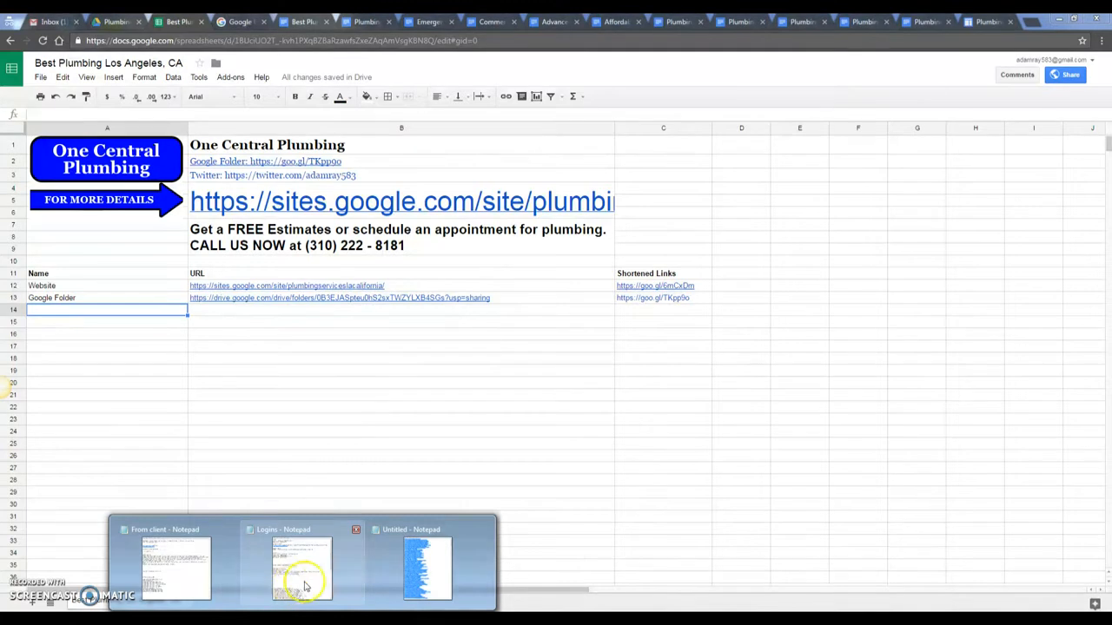
- Copy the Twitter link from the logins notes into row 14, clearing the misplaced pastes
{"action": "left_click", "coordinate": [305, 588]}
{"action": "left_click_drag", "start_coordinate": [442, 243], "coordinate": [309, 243]}
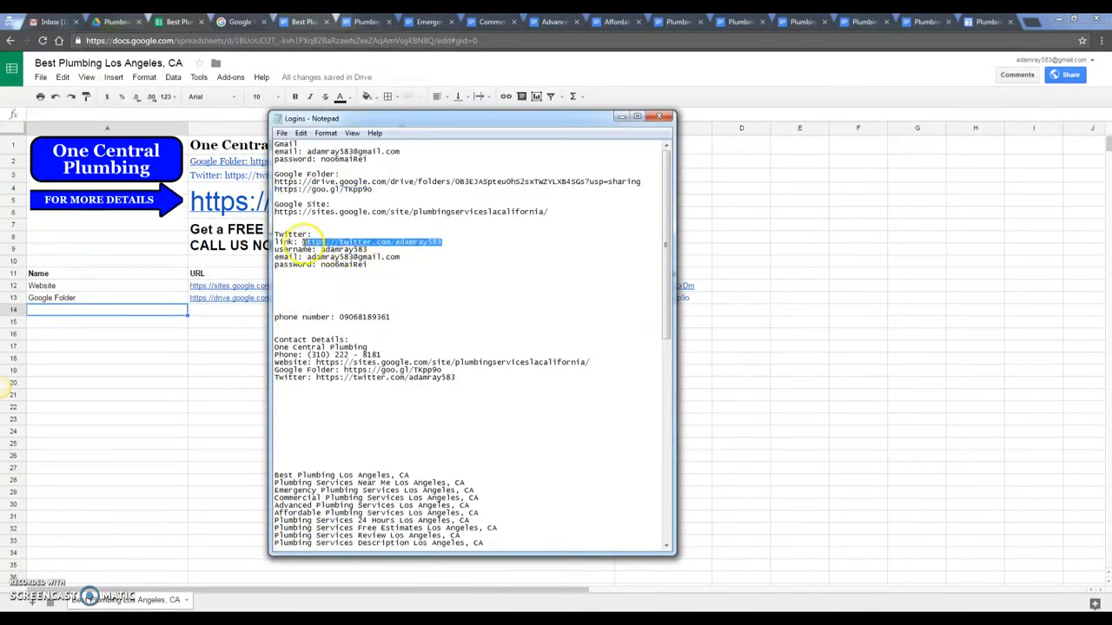
{"action": "left_click", "coordinate": [250, 342]}
{"action": "left_click", "coordinate": [149, 310]}
{"action": "key", "text": "ctrl+v"}
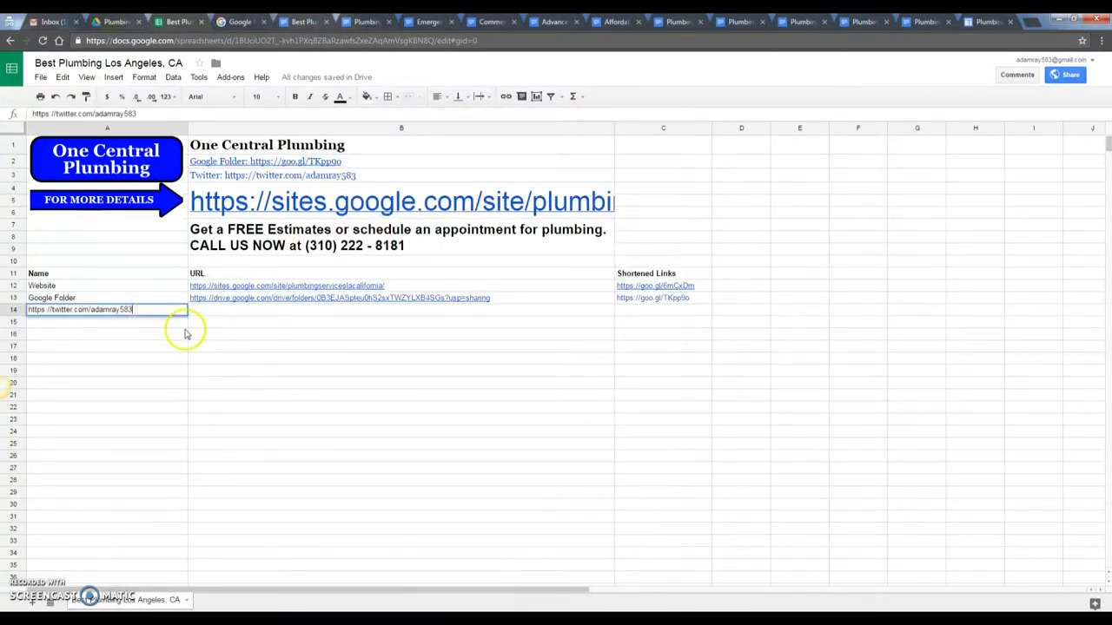
{"action": "left_click_drag", "start_coordinate": [153, 310], "coordinate": [27, 311]}
{"action": "key", "text": "BackSpace"}
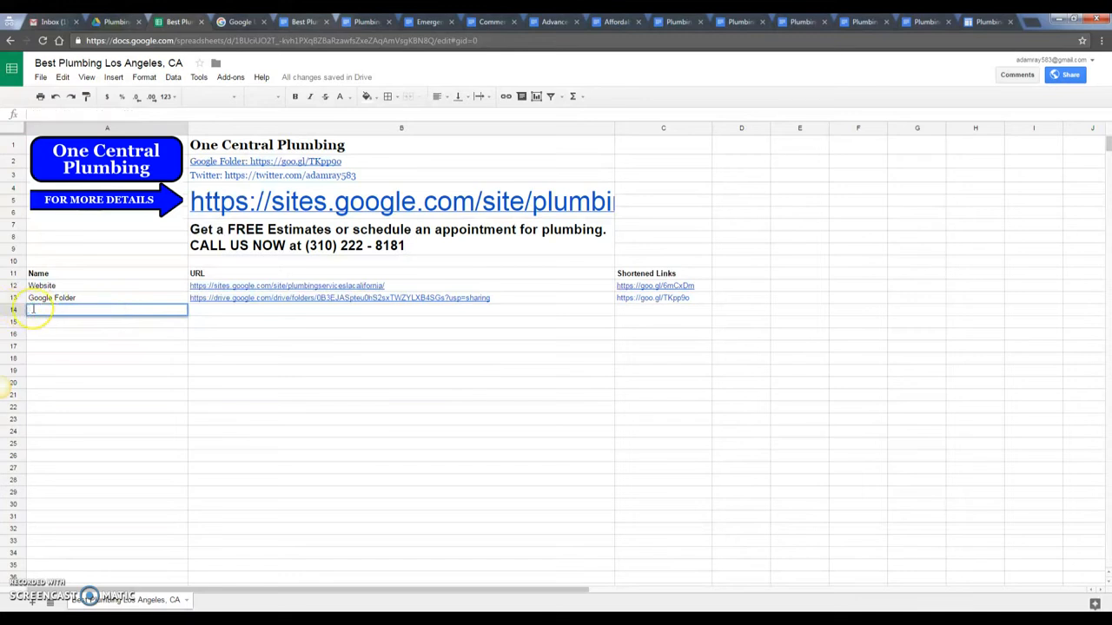
{"action": "key", "text": "ctrl+v"}
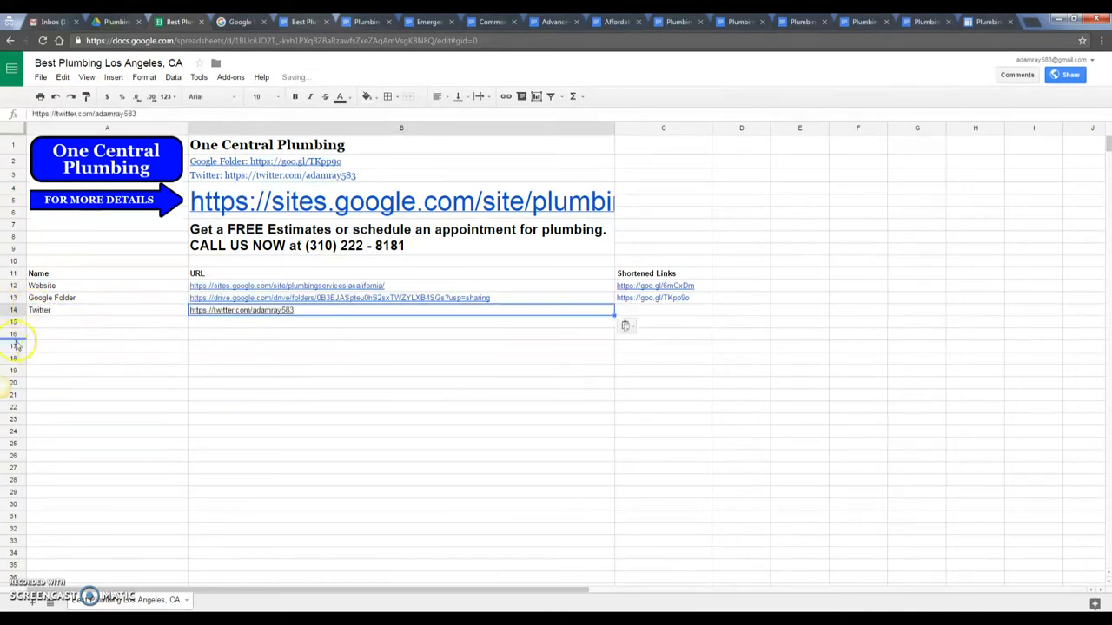
{"action": "left_click", "coordinate": [304, 346]}
{"action": "left_click", "coordinate": [317, 311]}
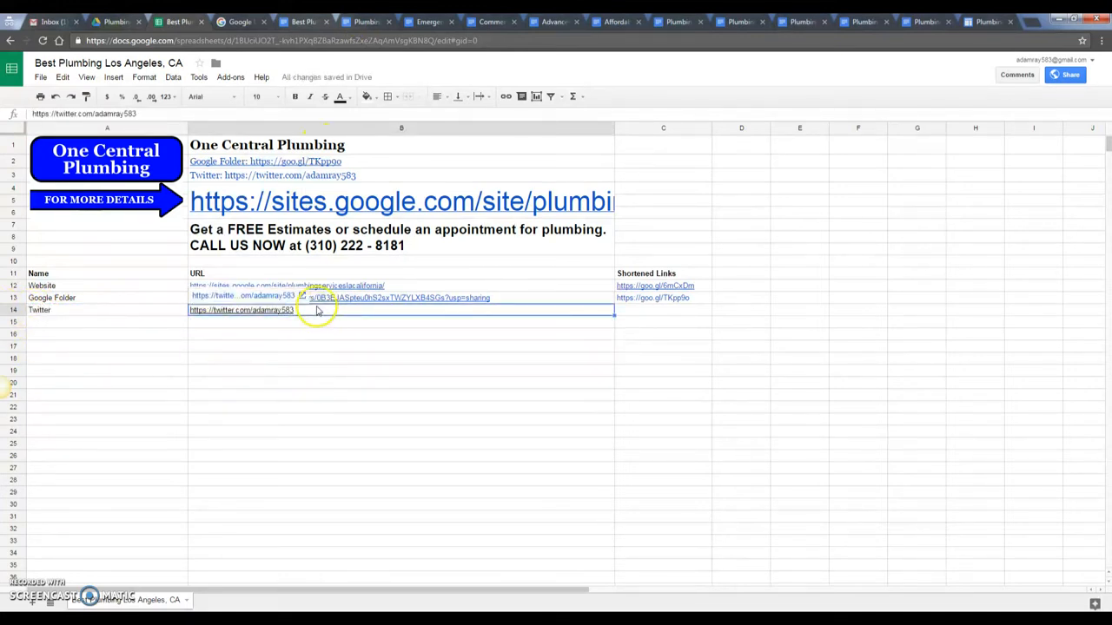
{"action": "key", "text": "Delete"}
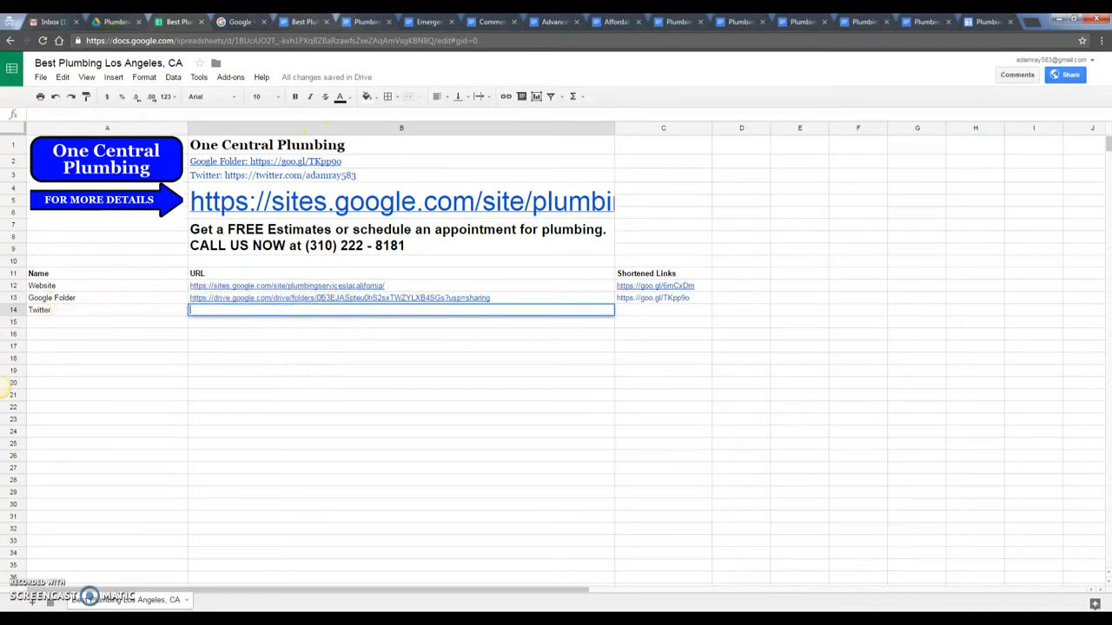
- Put the Twitter profile link in B14 and colour its text blue
{"action": "mouse_move", "coordinate": [312, 605]}
{"action": "left_click", "coordinate": [301, 569]}
{"action": "left_click", "coordinate": [209, 346]}
{"action": "left_click", "coordinate": [239, 311]}
{"action": "key", "text": "ctrl+v"}
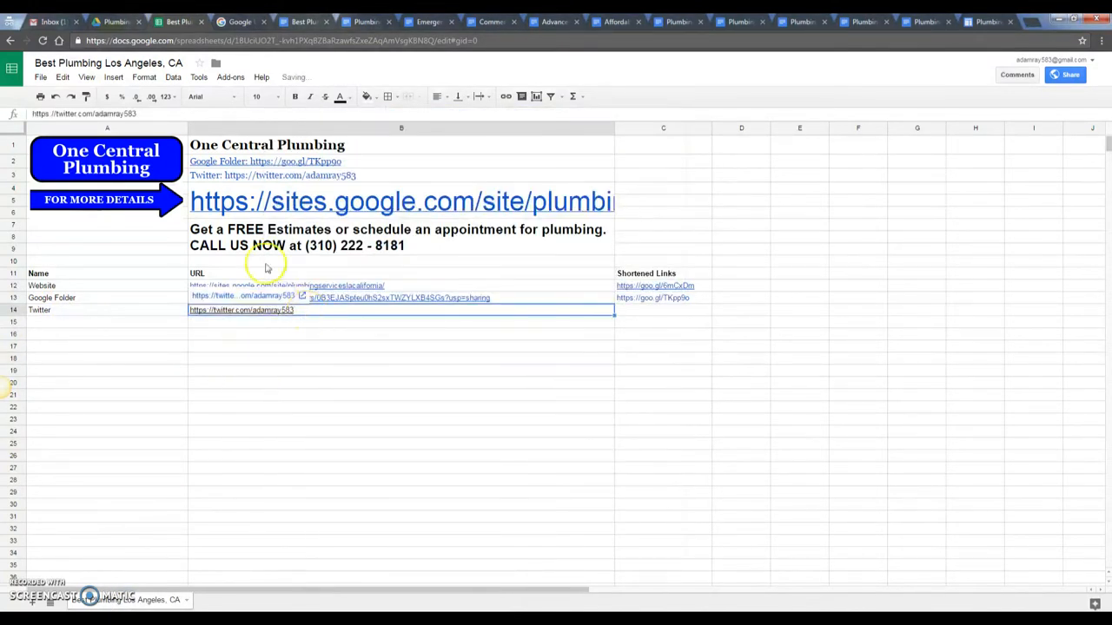
{"action": "left_click", "coordinate": [365, 96]}
{"action": "left_click", "coordinate": [340, 97]}
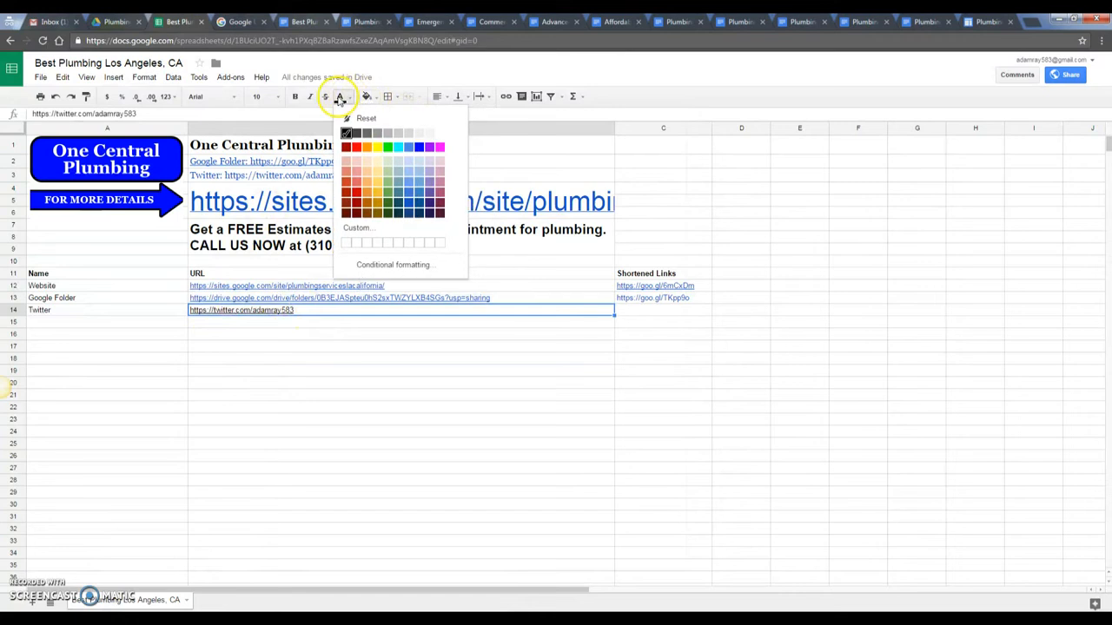
{"action": "left_click", "coordinate": [413, 207]}
{"action": "left_click", "coordinate": [412, 432]}
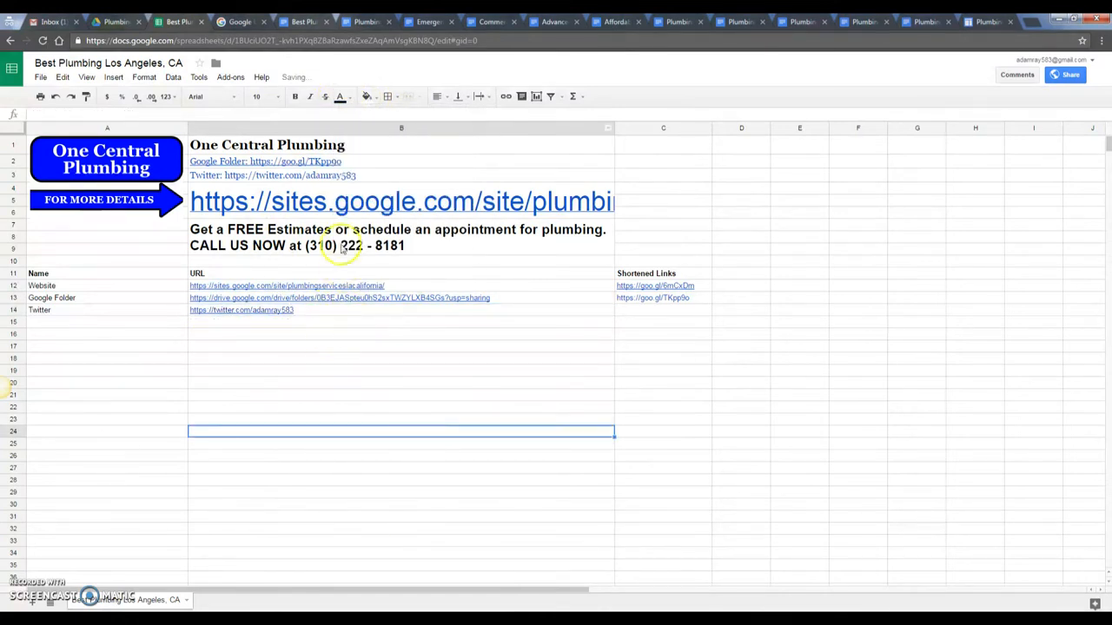
- Shorten the Twitter link on goo.gl to goo.gl/UbqzRr and paste it into C14
{"action": "left_click", "coordinate": [315, 310]}
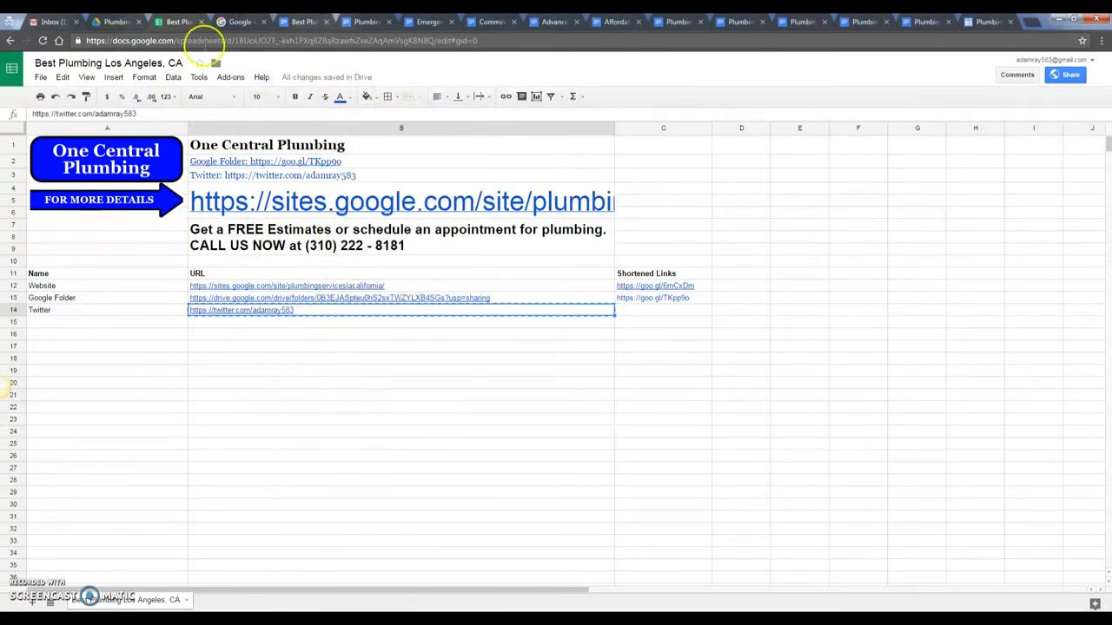
{"action": "left_click", "coordinate": [232, 22]}
{"action": "left_click", "coordinate": [667, 156]}
{"action": "left_click", "coordinate": [440, 146]}
{"action": "key", "text": "ctrl+v"}
{"action": "left_click", "coordinate": [595, 149]}
{"action": "left_click", "coordinate": [518, 192]}
{"action": "key", "text": "ctrl+shift+Tab"}
{"action": "left_click", "coordinate": [658, 310]}
{"action": "key", "text": "ctrl+v"}
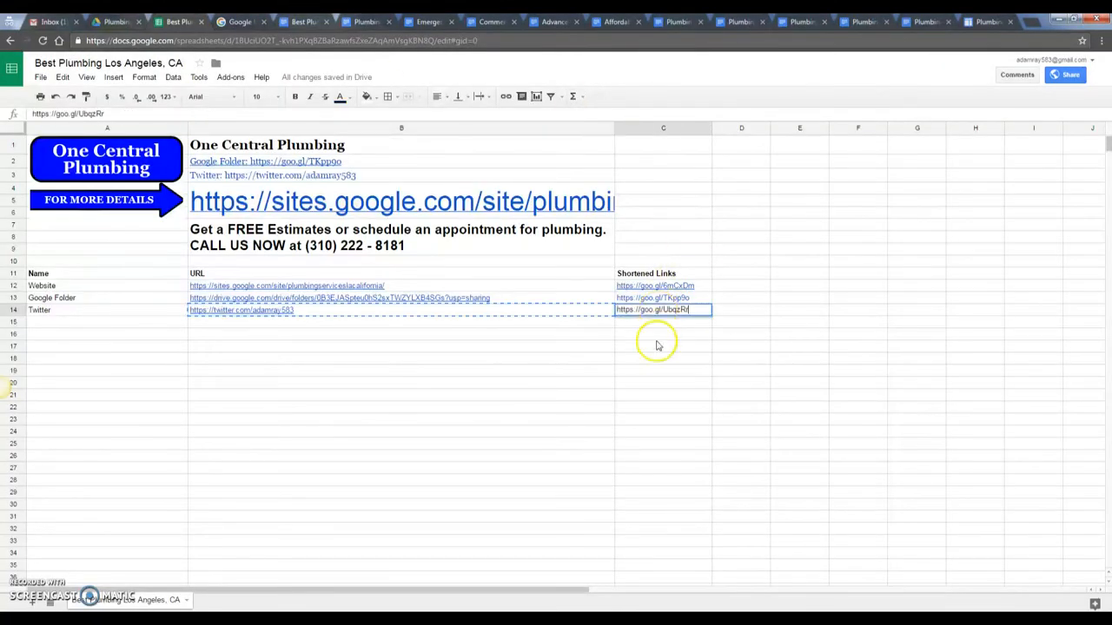
{"action": "left_click", "coordinate": [660, 344]}
{"action": "left_click", "coordinate": [116, 320]}
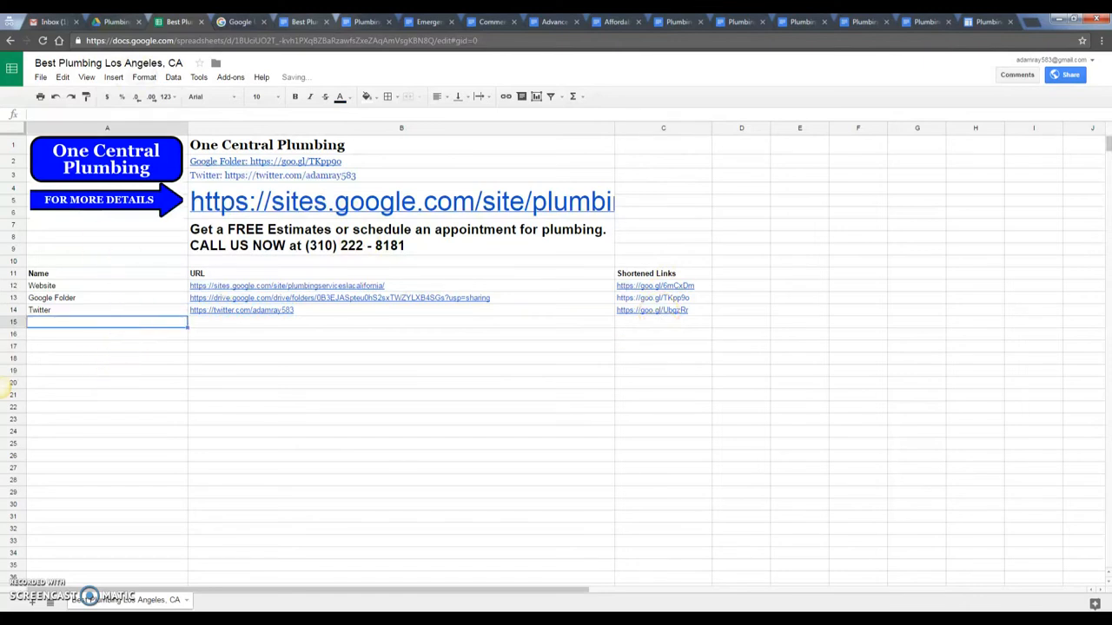
{"action": "key", "text": "ctrl+shift+Tab"}
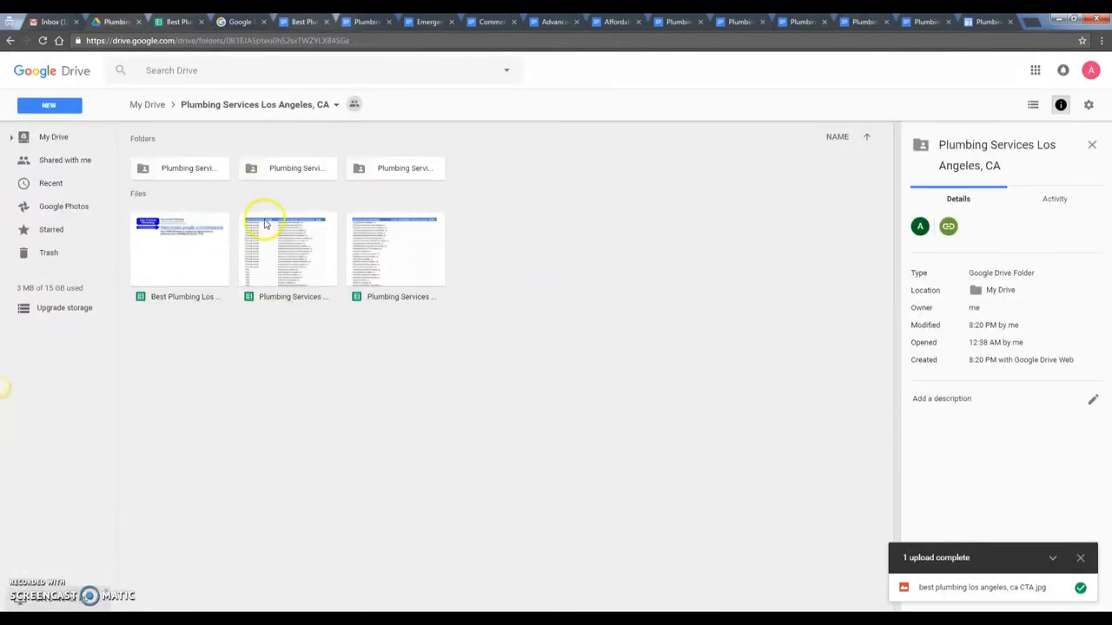
- Copy the Articles folder name 'Plumbing Services Los Angeles, CA Articles' into cell A15
{"action": "left_click", "coordinate": [174, 169]}
{"action": "right_click", "coordinate": [170, 168]}
{"action": "left_click", "coordinate": [217, 319]}
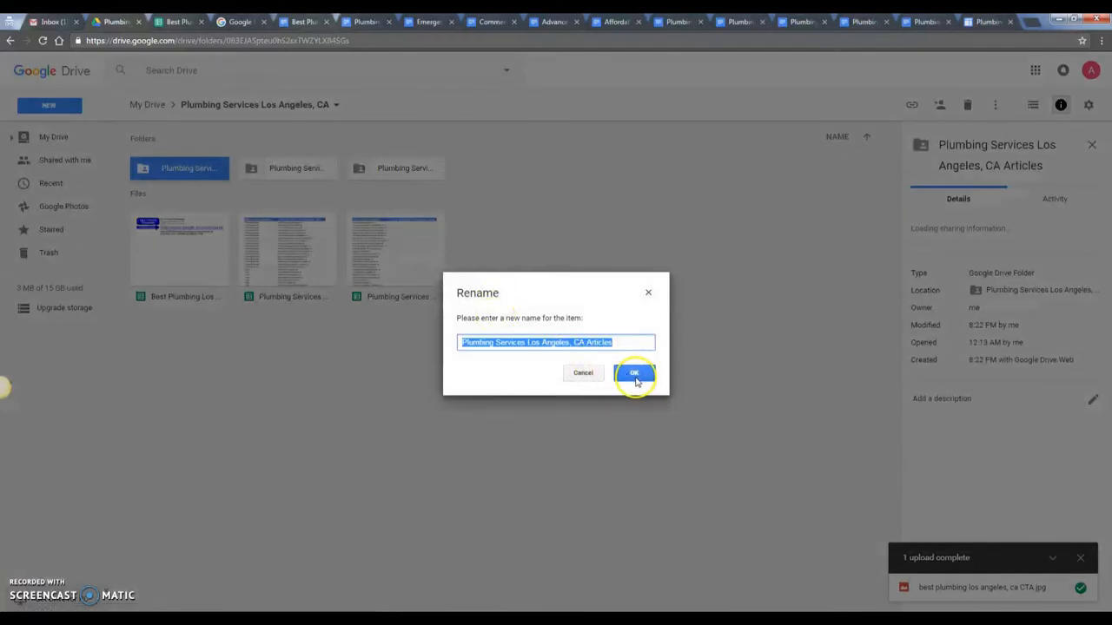
{"action": "left_click", "coordinate": [634, 372]}
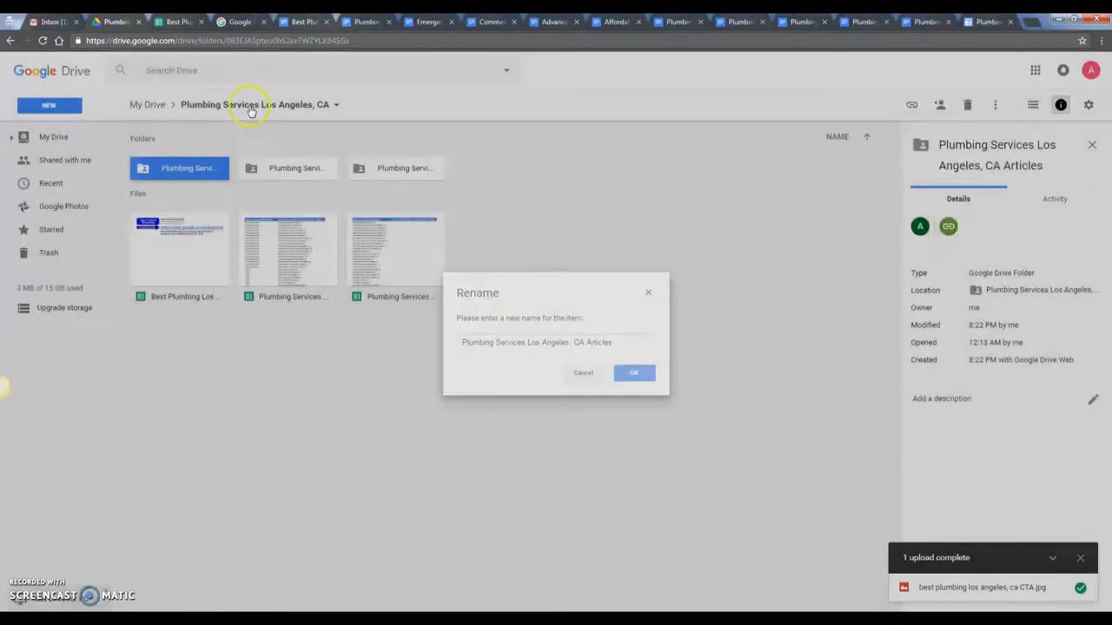
{"action": "left_click", "coordinate": [240, 22]}
{"action": "left_click", "coordinate": [179, 23]}
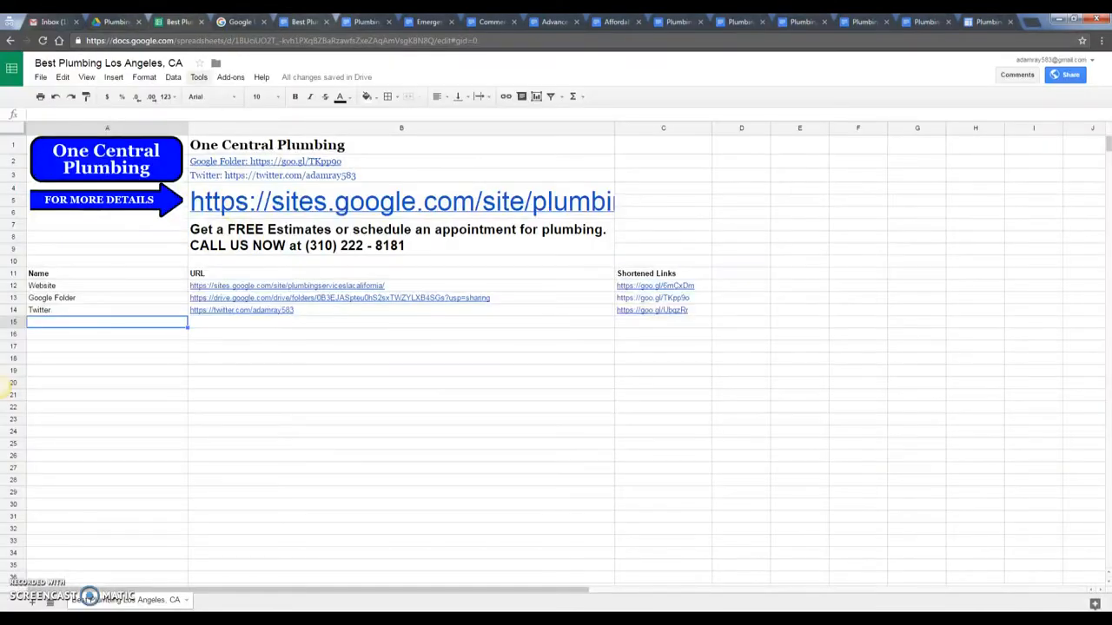
{"action": "left_click", "coordinate": [116, 22]}
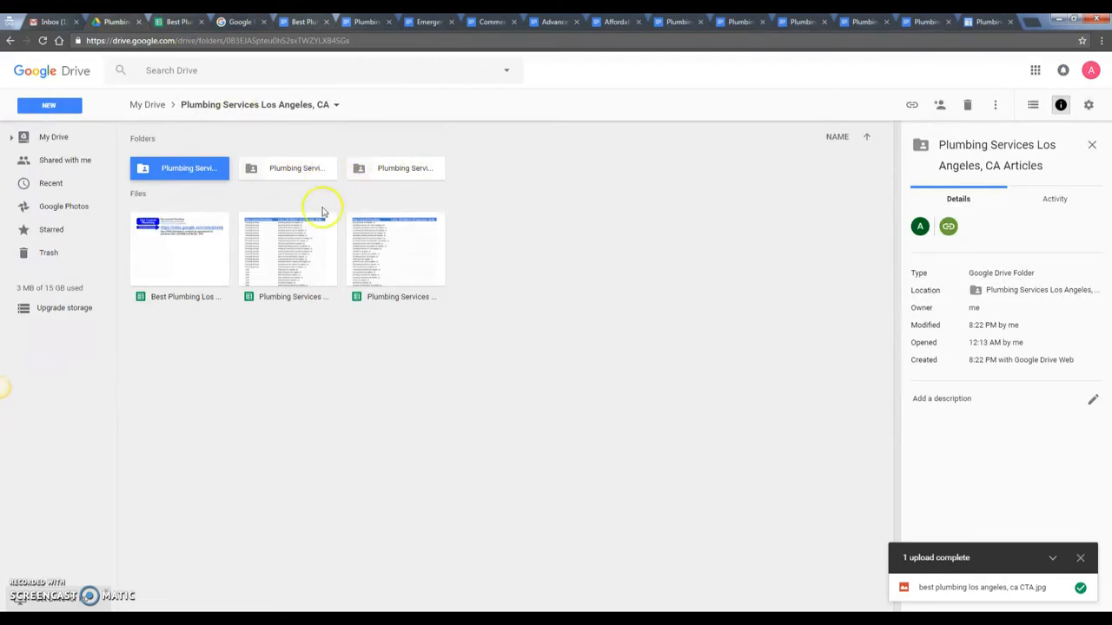
{"action": "left_click", "coordinate": [179, 23]}
{"action": "double_click", "coordinate": [134, 326]}
{"action": "key", "text": "ctrl+v"}
{"action": "key", "text": "Return"}
- Paste the Articles folder's Drive share link into cell B15
{"action": "left_click", "coordinate": [116, 22]}
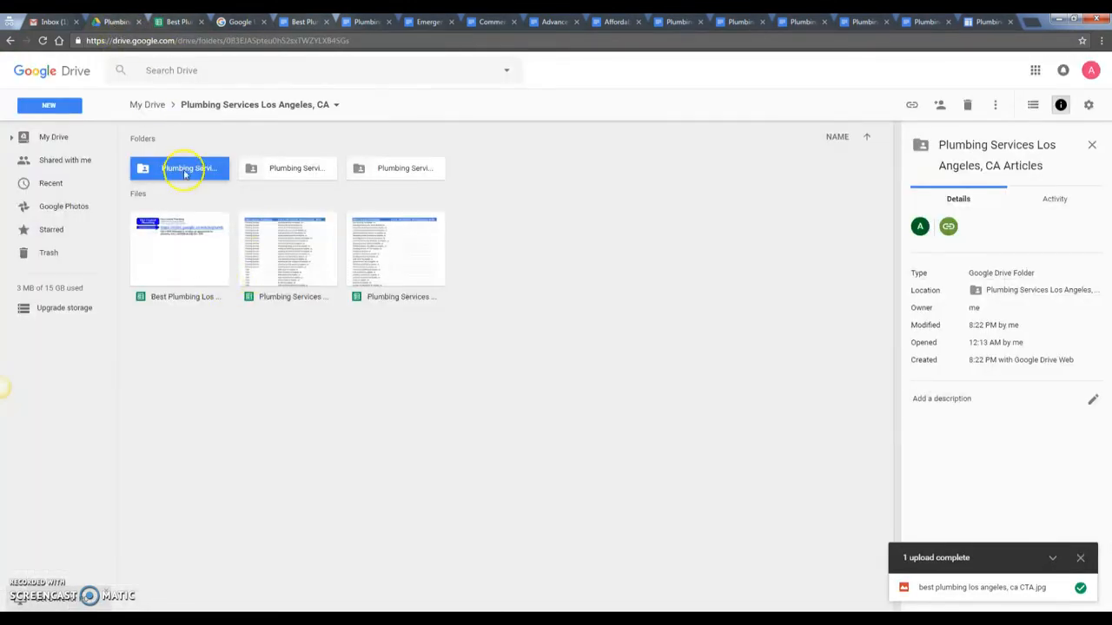
{"action": "left_click", "coordinate": [938, 105]}
{"action": "left_click", "coordinate": [633, 305]}
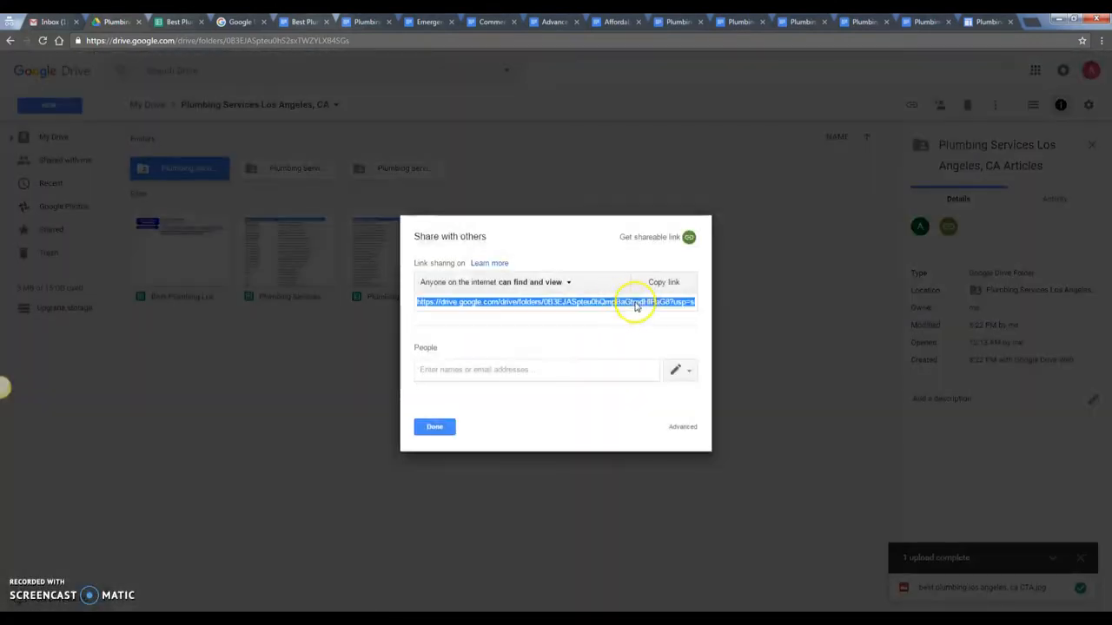
{"action": "left_click", "coordinate": [179, 23]}
{"action": "left_click", "coordinate": [292, 322]}
{"action": "key", "text": "ctrl+v"}
{"action": "left_click", "coordinate": [241, 24]}
{"action": "left_click", "coordinate": [666, 162]}
{"action": "left_click", "coordinate": [526, 150]}
{"action": "key", "text": "ctrl+v"}
{"action": "left_click", "coordinate": [630, 148]}
{"action": "left_click", "coordinate": [522, 185]}
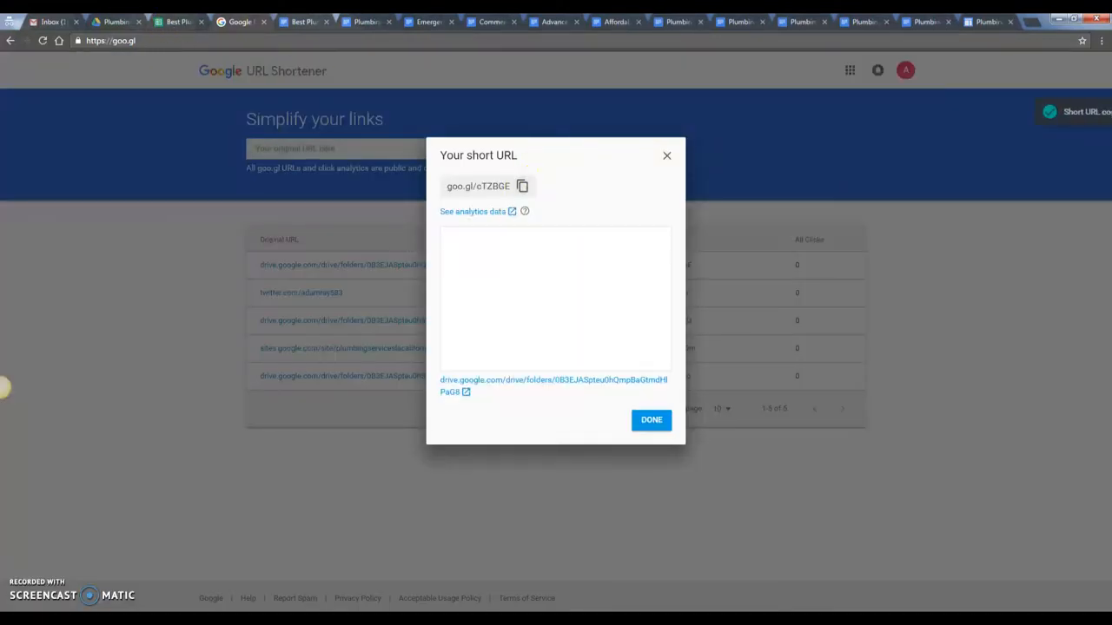
{"action": "left_click", "coordinate": [179, 23]}
{"action": "left_click", "coordinate": [676, 328]}
{"action": "key", "text": "ctrl+v"}
{"action": "key", "text": "Return"}
{"action": "left_click", "coordinate": [148, 328]}
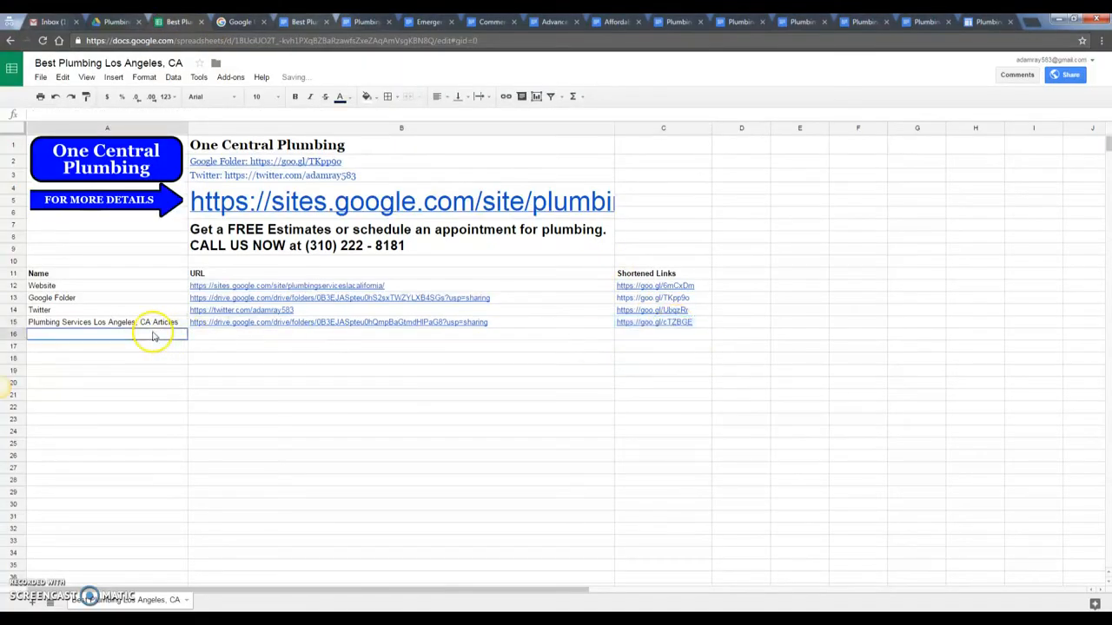
{"action": "left_click", "coordinate": [117, 21]}
- Copy the PDF folder name 'Plumbing Services Los Angeles, CA PDF' into cell A16
{"action": "left_click", "coordinate": [434, 426]}
{"action": "right_click", "coordinate": [292, 167]}
{"action": "left_click", "coordinate": [329, 312]}
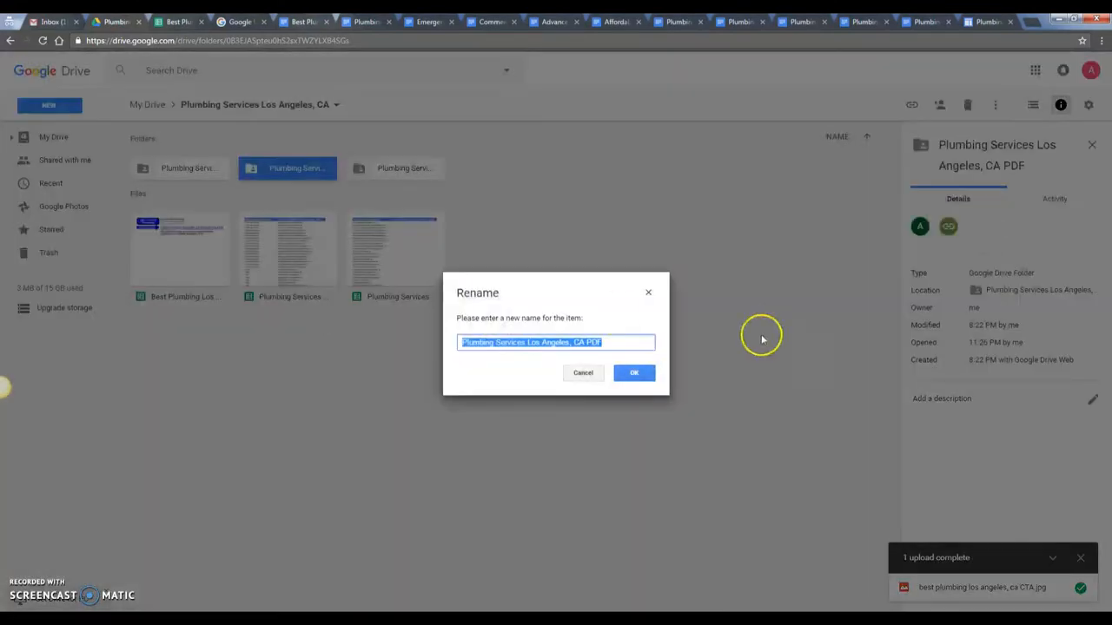
{"action": "left_click", "coordinate": [633, 375]}
{"action": "left_click", "coordinate": [179, 22]}
{"action": "key", "text": "ctrl+v"}
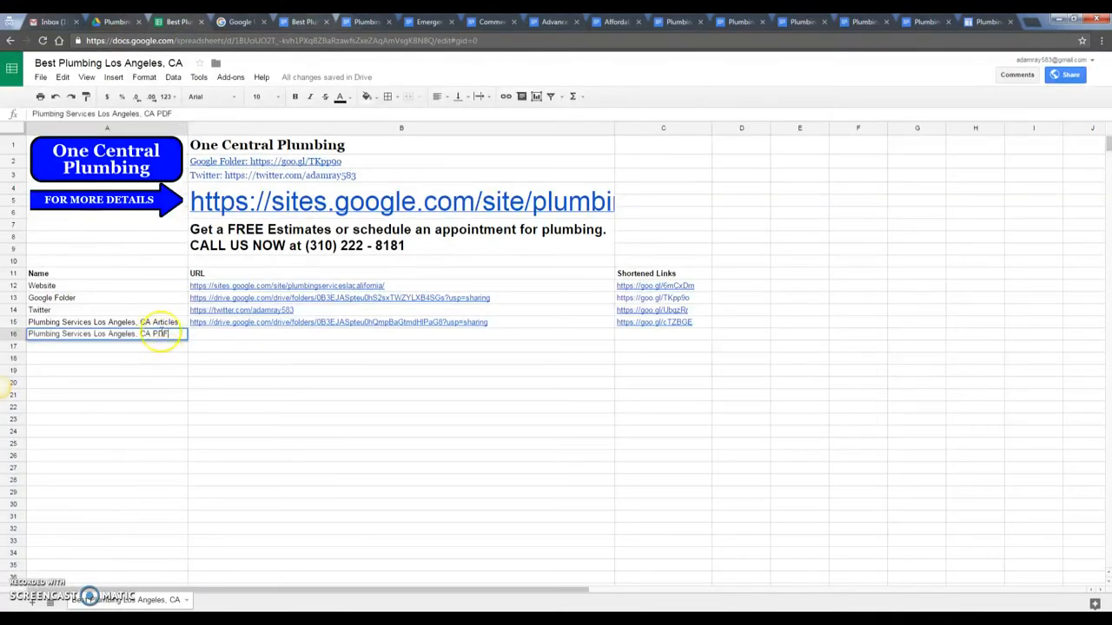
- Paste the PDF folder's Drive share link into cell B16
{"action": "left_click", "coordinate": [117, 22]}
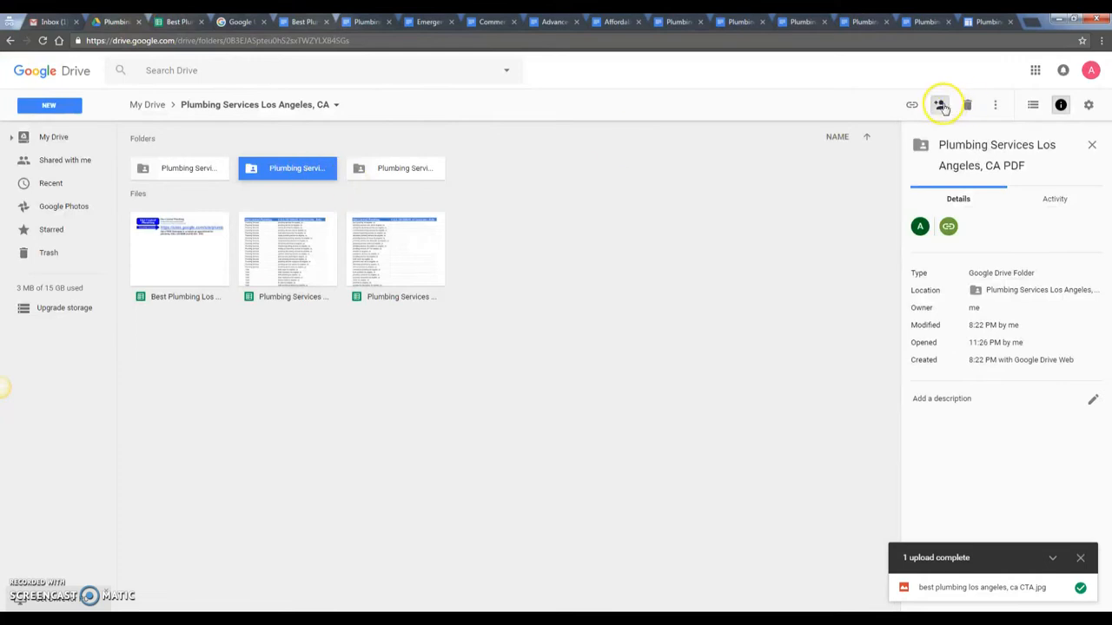
{"action": "left_click", "coordinate": [941, 105]}
{"action": "left_click", "coordinate": [559, 304]}
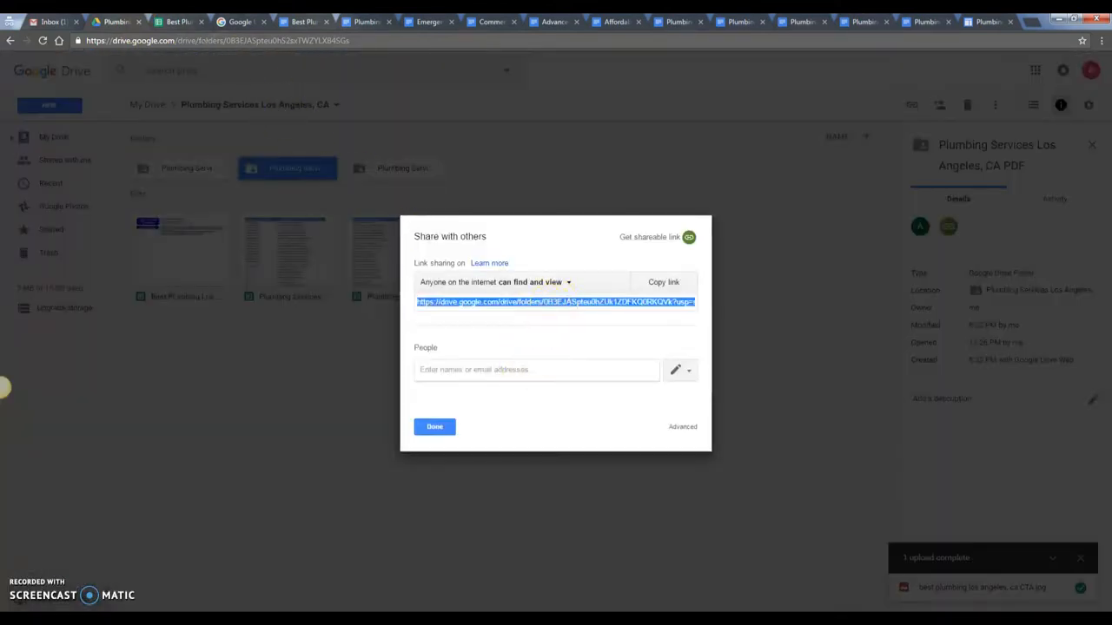
{"action": "left_click", "coordinate": [179, 23]}
{"action": "left_click", "coordinate": [313, 334]}
{"action": "key", "text": "ctrl+v"}
{"action": "left_click", "coordinate": [236, 23]}
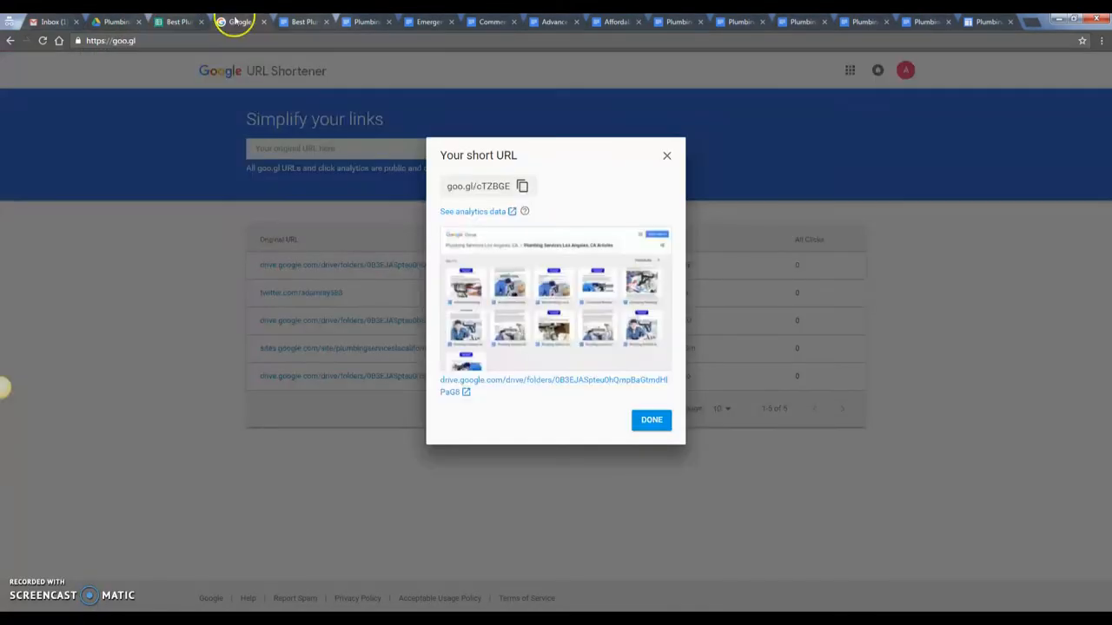
{"action": "left_click", "coordinate": [662, 156]}
{"action": "left_click", "coordinate": [442, 148]}
{"action": "key", "text": "ctrl+v"}
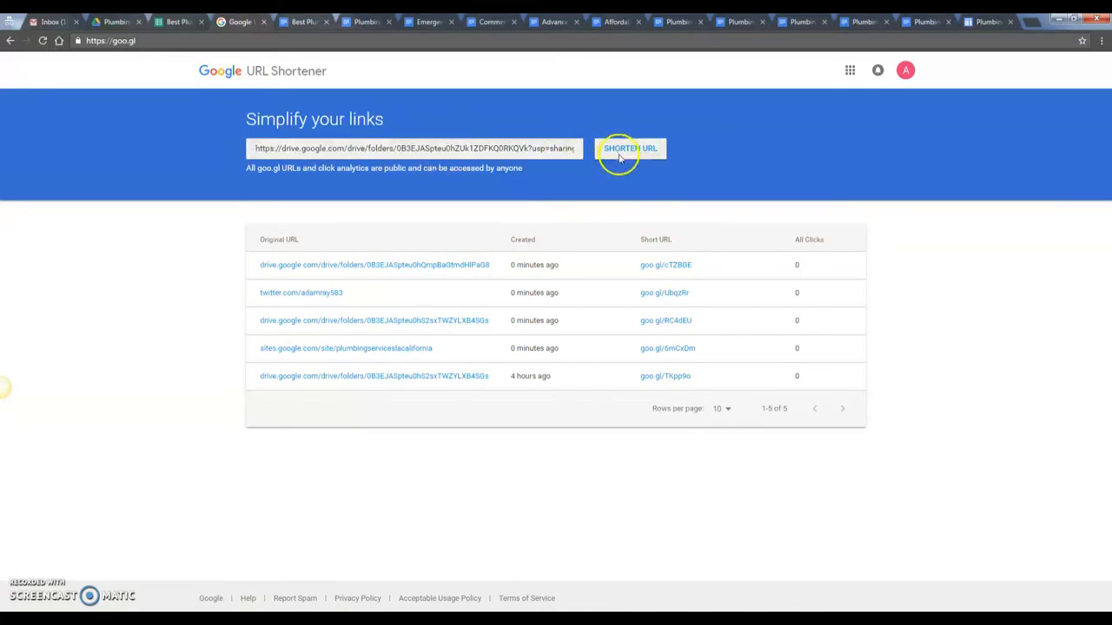
{"action": "left_click", "coordinate": [628, 149]}
{"action": "left_click", "coordinate": [519, 186]}
{"action": "key", "text": "ctrl+shift+Tab"}
{"action": "left_click", "coordinate": [645, 337]}
{"action": "key", "text": "ctrl+v"}
{"action": "key", "text": "ctrl+shift+Tab"}
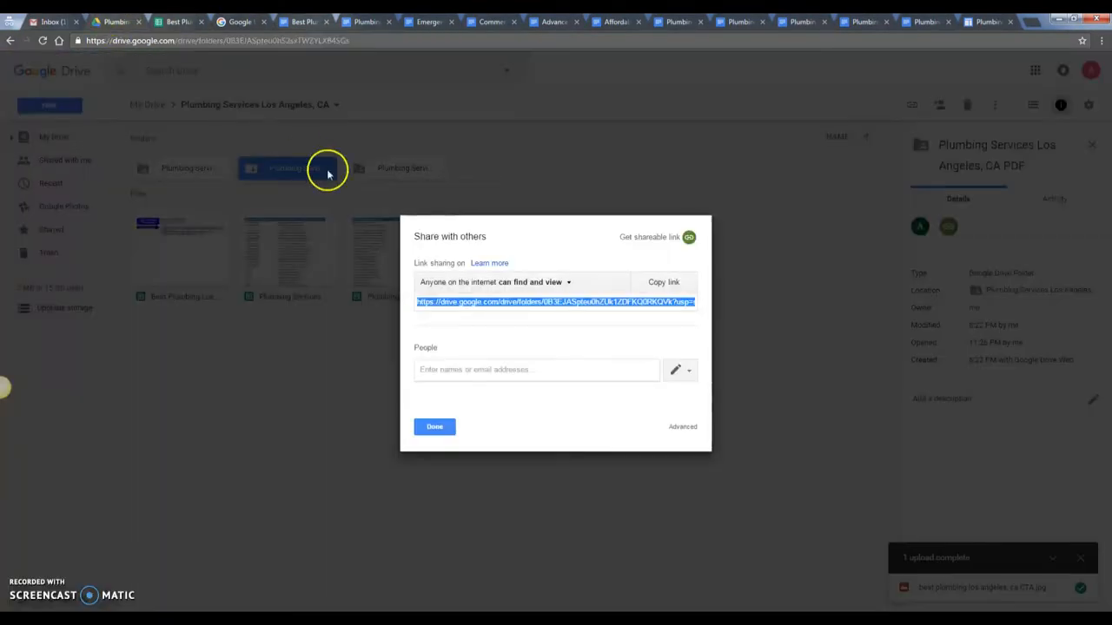
{"action": "left_click", "coordinate": [425, 425]}
{"action": "left_click", "coordinate": [405, 174]}
- Copy the Photos folder name into cell A17
{"action": "right_click", "coordinate": [405, 178]}
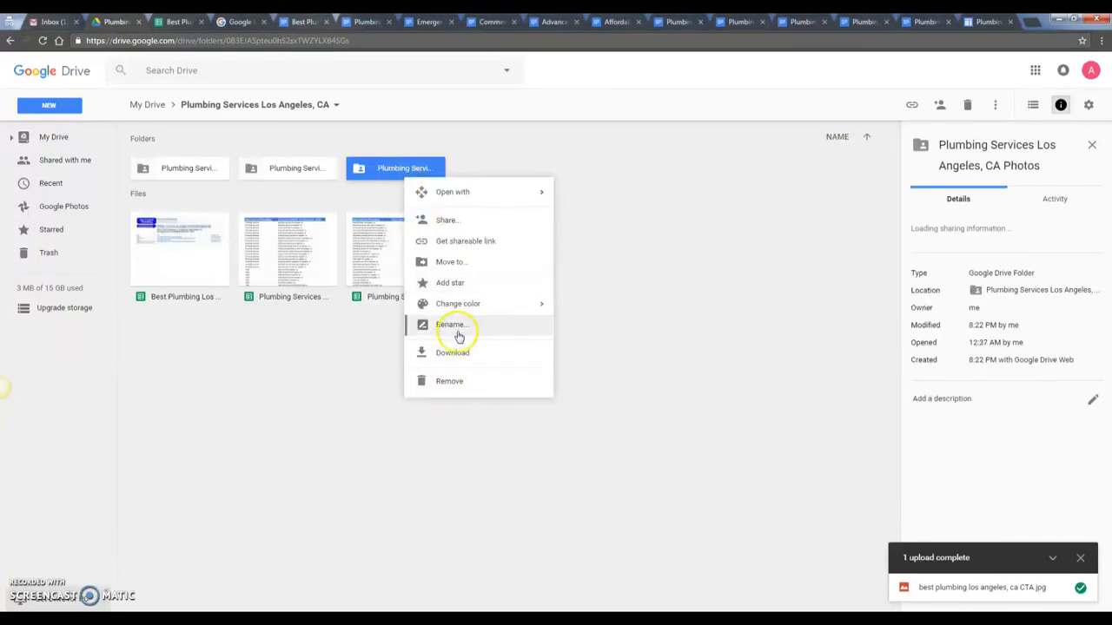
{"action": "left_click", "coordinate": [425, 327]}
{"action": "left_click", "coordinate": [634, 373]}
{"action": "left_click", "coordinate": [154, 21]}
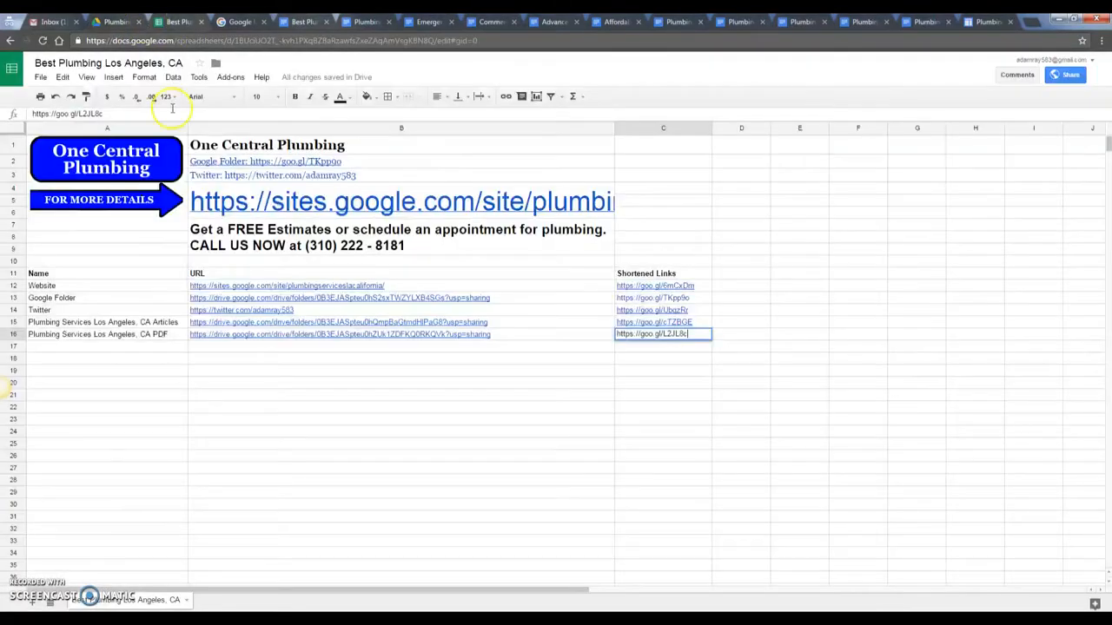
{"action": "left_click", "coordinate": [165, 351]}
{"action": "key", "text": "ctrl+v"}
- Paste the Photos folder's Drive share link into cell B17
{"action": "key", "text": "ctrl+shift+Tab"}
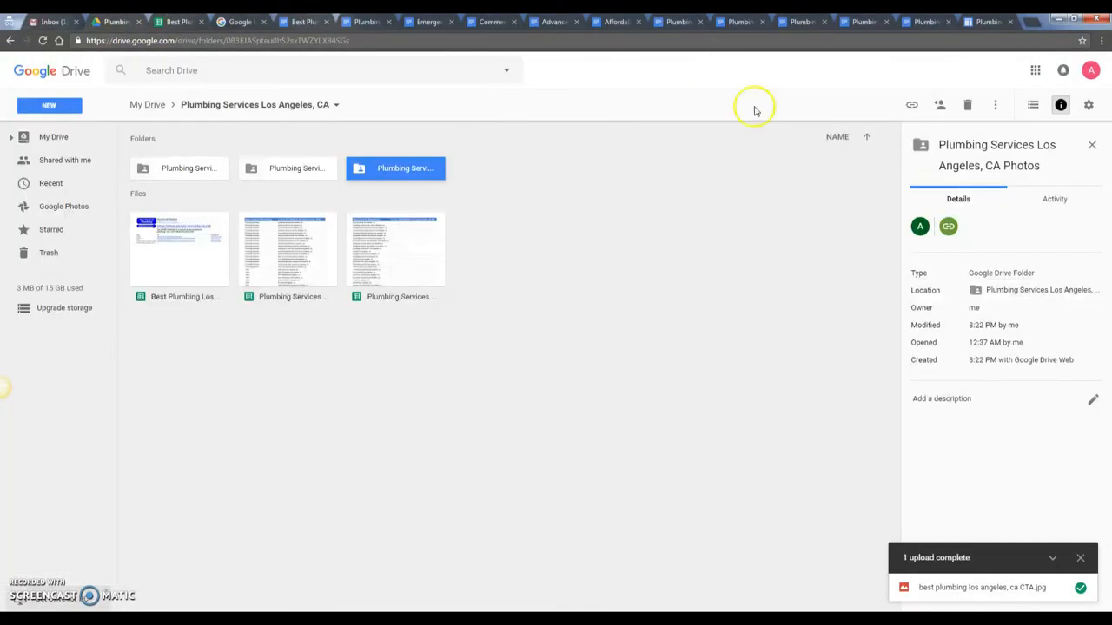
{"action": "left_click", "coordinate": [940, 106]}
{"action": "left_click", "coordinate": [617, 301]}
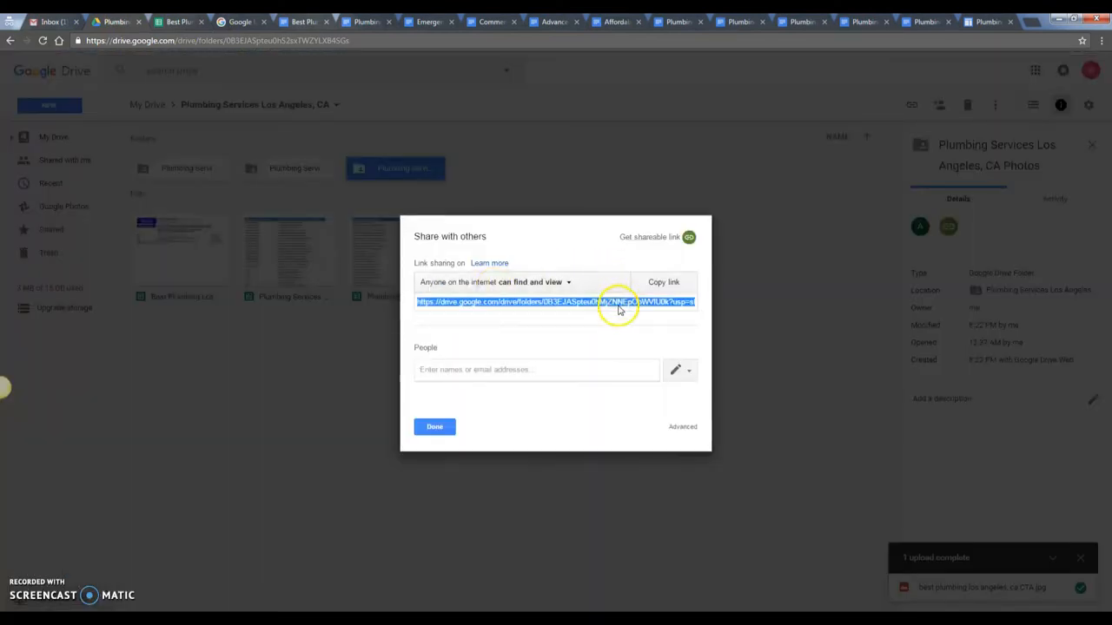
{"action": "key", "text": "ctrl+shift+Tab"}
{"action": "left_click", "coordinate": [294, 349]}
{"action": "key", "text": "ctrl+v"}
{"action": "left_click", "coordinate": [239, 22]}
{"action": "left_click", "coordinate": [665, 156]}
{"action": "left_click", "coordinate": [504, 148]}
{"action": "key", "text": "ctrl+v"}
{"action": "left_click", "coordinate": [629, 148]}
{"action": "left_click", "coordinate": [514, 183]}
{"action": "left_click", "coordinate": [183, 22]}
{"action": "left_click", "coordinate": [636, 346]}
{"action": "key", "text": "ctrl+v"}
{"action": "key", "text": "Return"}
{"action": "left_click", "coordinate": [301, 465]}
- Scroll back to the top of the sheet and select the URL heading in B11
{"action": "scroll", "coordinate": [304, 447], "scroll_direction": "down", "scroll_amount": 5}
{"action": "scroll", "coordinate": [304, 448], "scroll_direction": "up", "scroll_amount": 4}
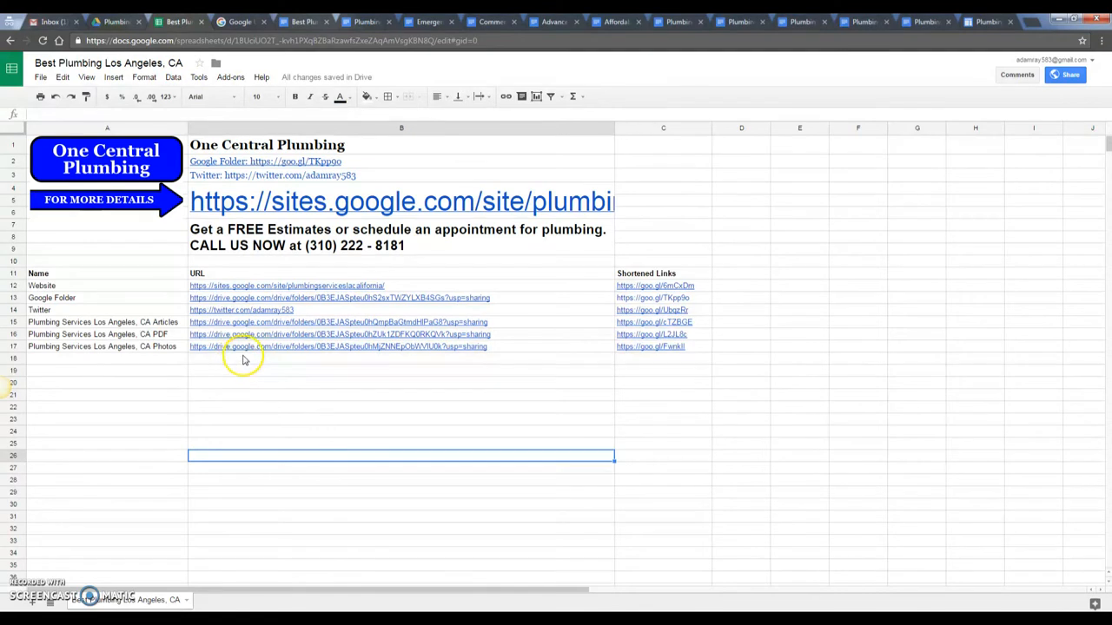
{"action": "scroll", "coordinate": [144, 415], "scroll_direction": "down", "scroll_amount": 4}
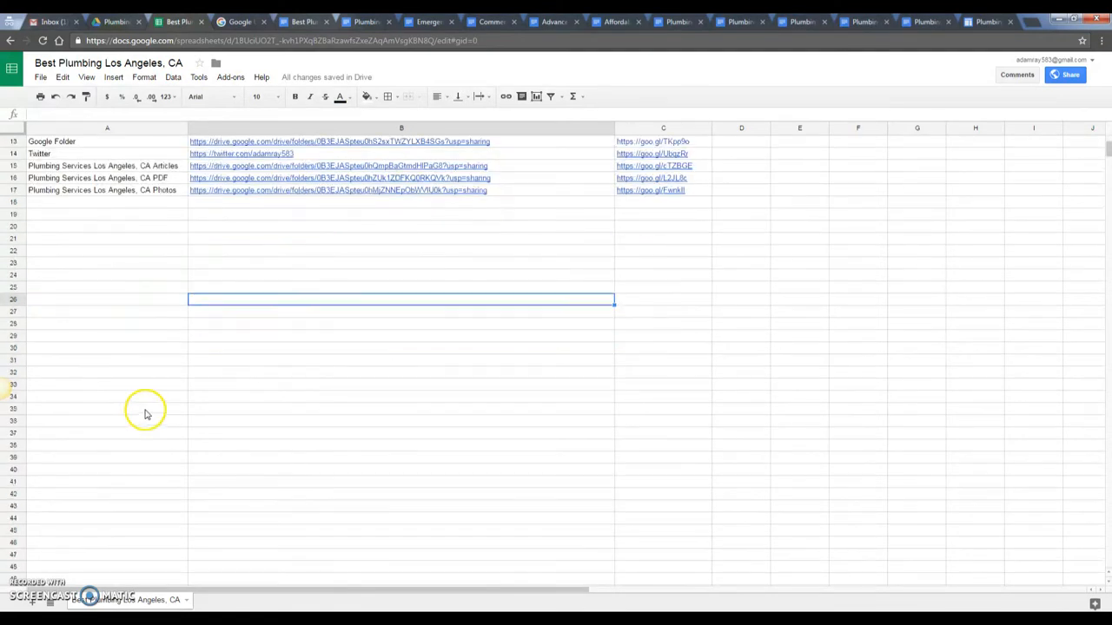
{"action": "scroll", "coordinate": [147, 406], "scroll_direction": "up", "scroll_amount": 3}
{"action": "scroll", "coordinate": [347, 421], "scroll_direction": "up", "scroll_amount": 1}
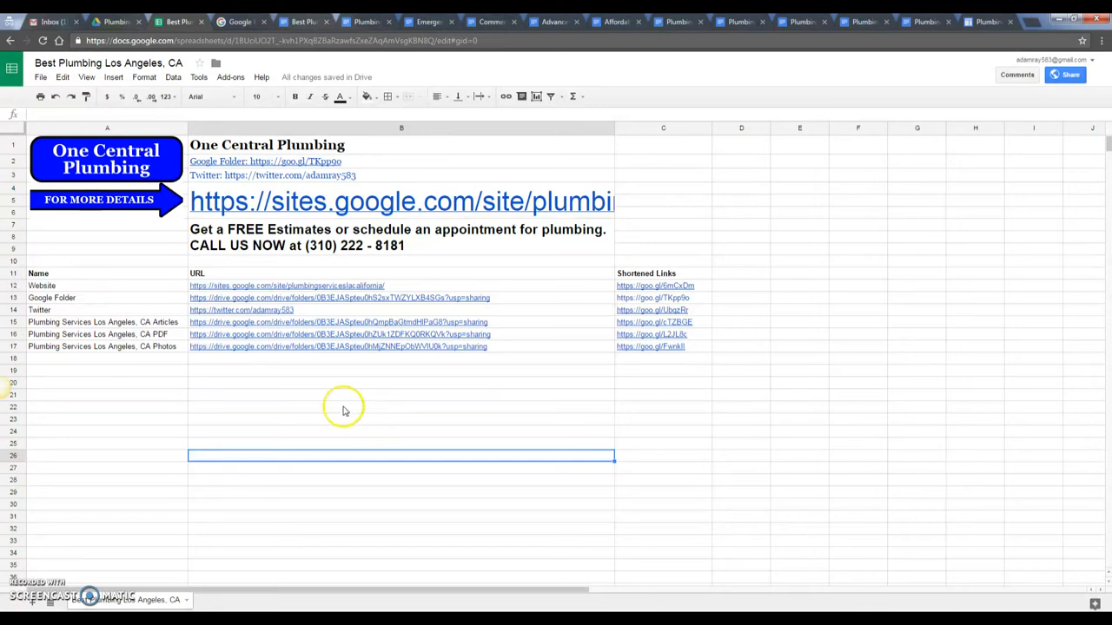
{"action": "left_click", "coordinate": [221, 276]}
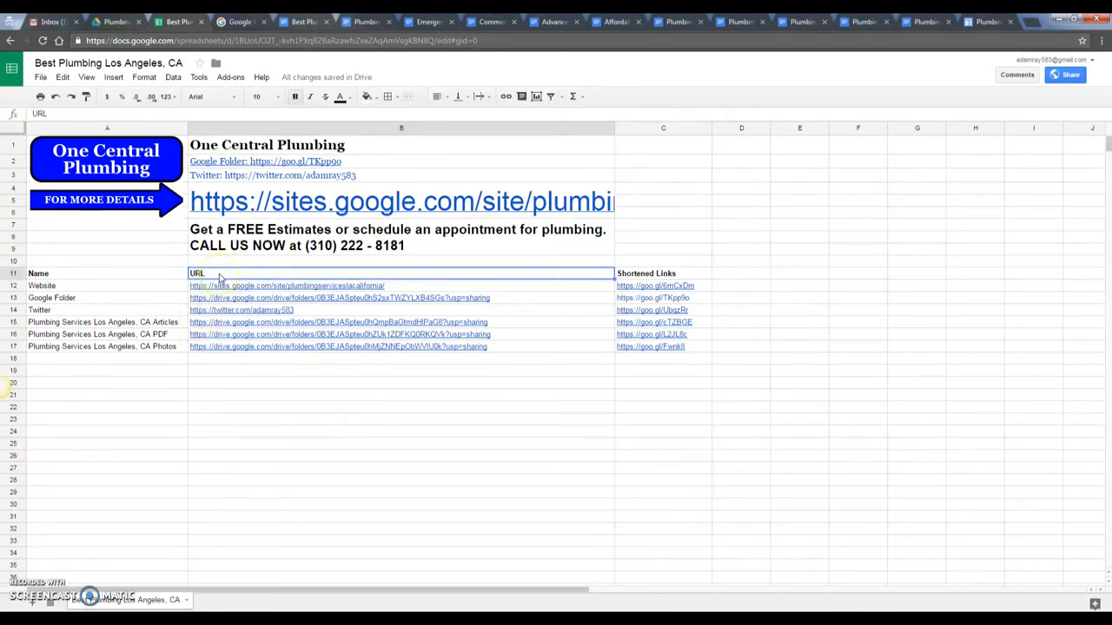
{"action": "scroll", "coordinate": [330, 347], "scroll_direction": "down", "scroll_amount": 3}
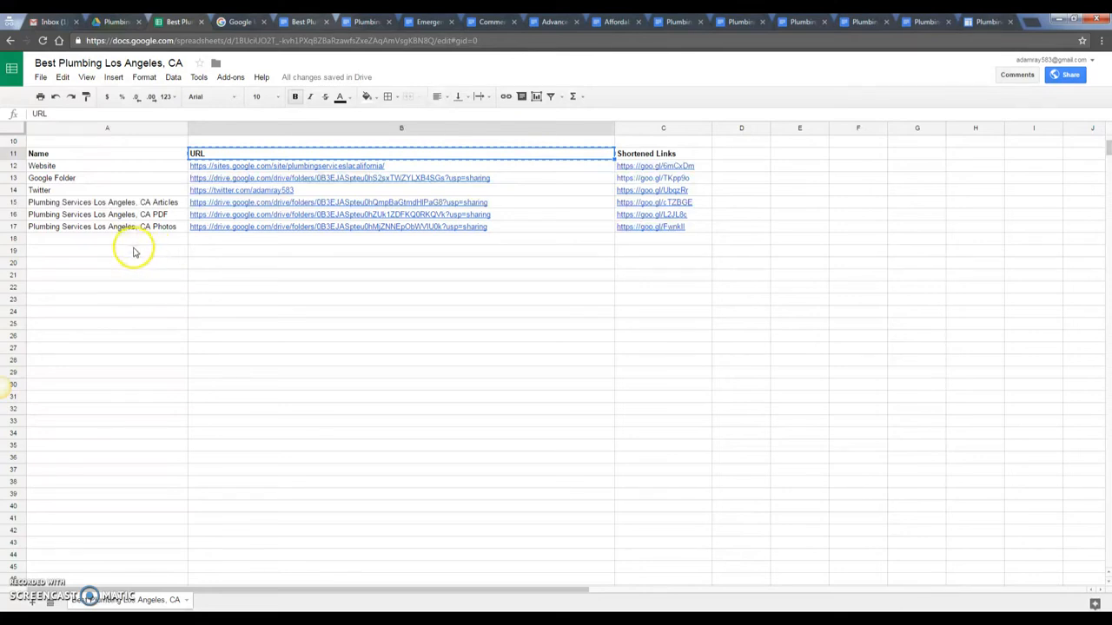
- Paste the URL heading into B29 and change its text to ARTICLES
{"action": "left_click_drag", "start_coordinate": [130, 239], "coordinate": [655, 337]}
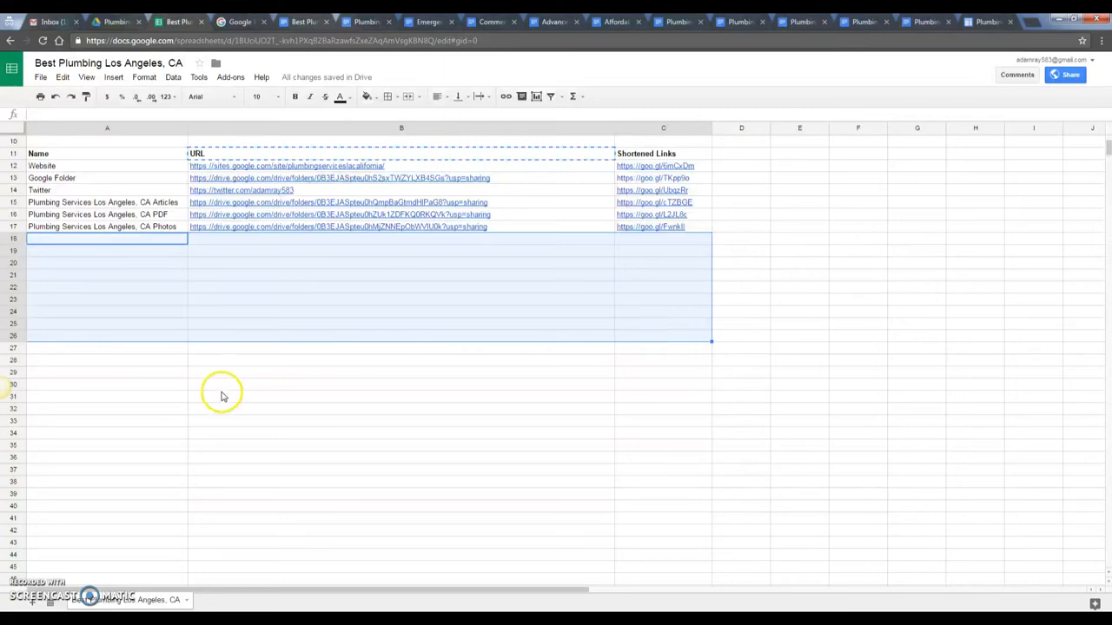
{"action": "left_click", "coordinate": [222, 396]}
{"action": "left_click", "coordinate": [213, 374]}
{"action": "key", "text": "ctrl+v"}
{"action": "double_click", "coordinate": [211, 373]}
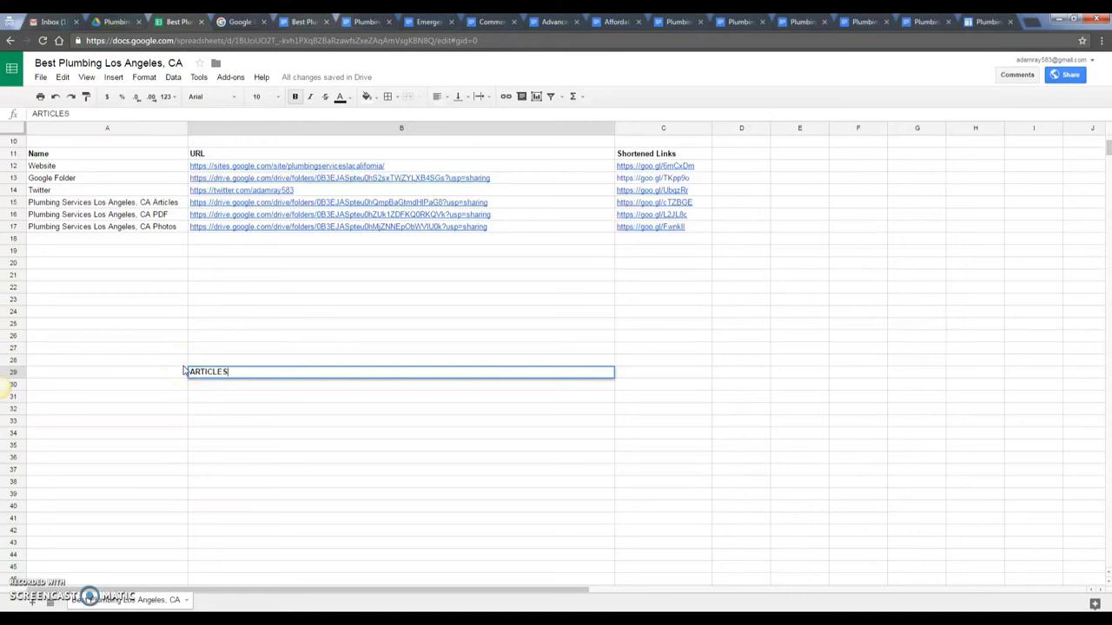
{"action": "type", "text": "ARTICLES"}
{"action": "key", "text": "Return"}
- Move the bold ARTICLES heading down from B29 to B30
{"action": "left_click", "coordinate": [298, 432]}
{"action": "left_click", "coordinate": [261, 384]}
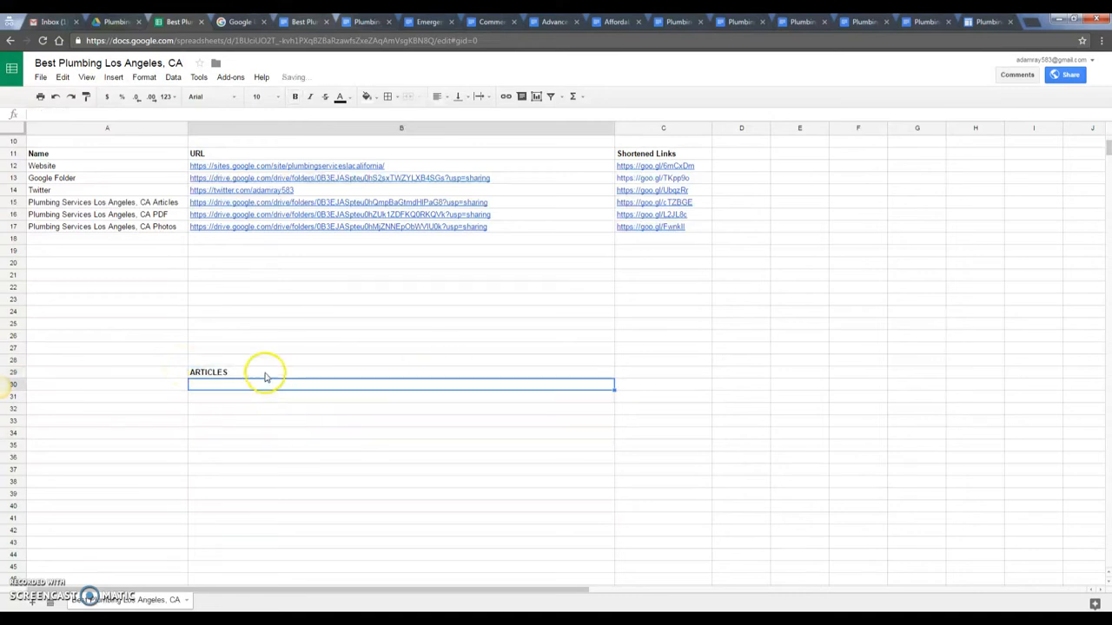
{"action": "key", "text": "ctrl+c"}
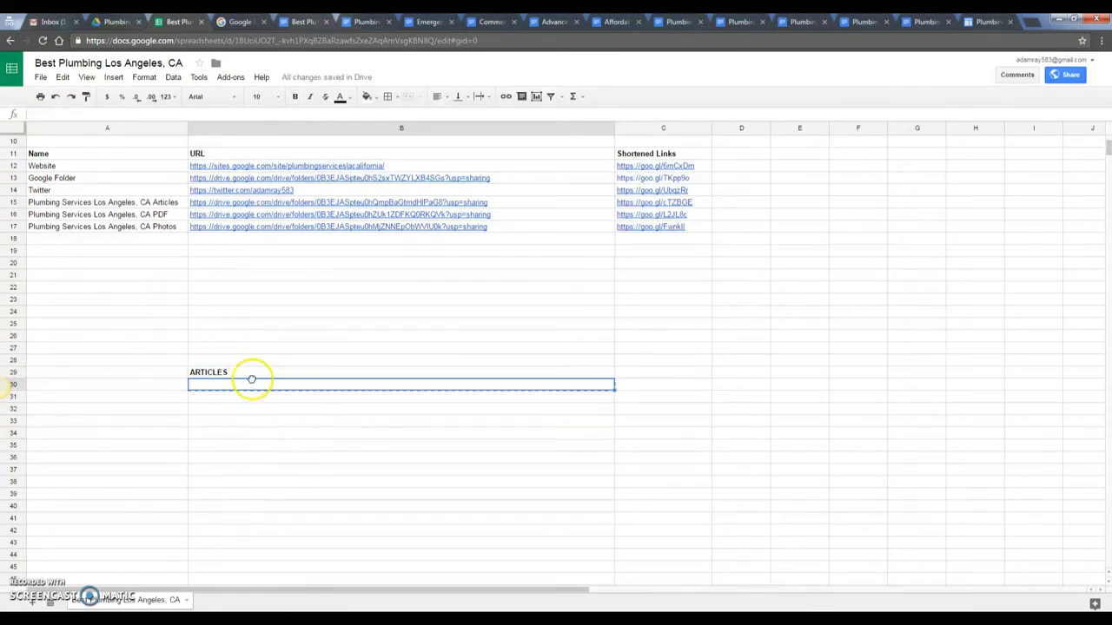
{"action": "left_click", "coordinate": [257, 373]}
{"action": "left_click_drag", "start_coordinate": [260, 378], "coordinate": [263, 382]}
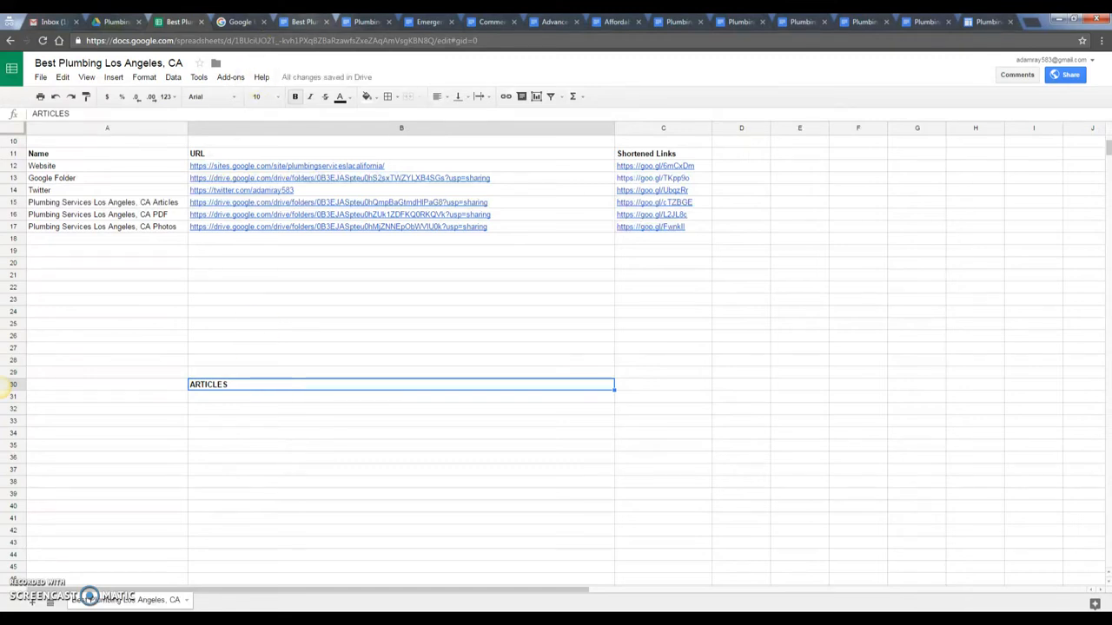
{"action": "key", "text": "ctrl+Tab"}
{"action": "key", "text": "ctrl+Tab"}
{"action": "key", "text": "ctrl+Tab"}
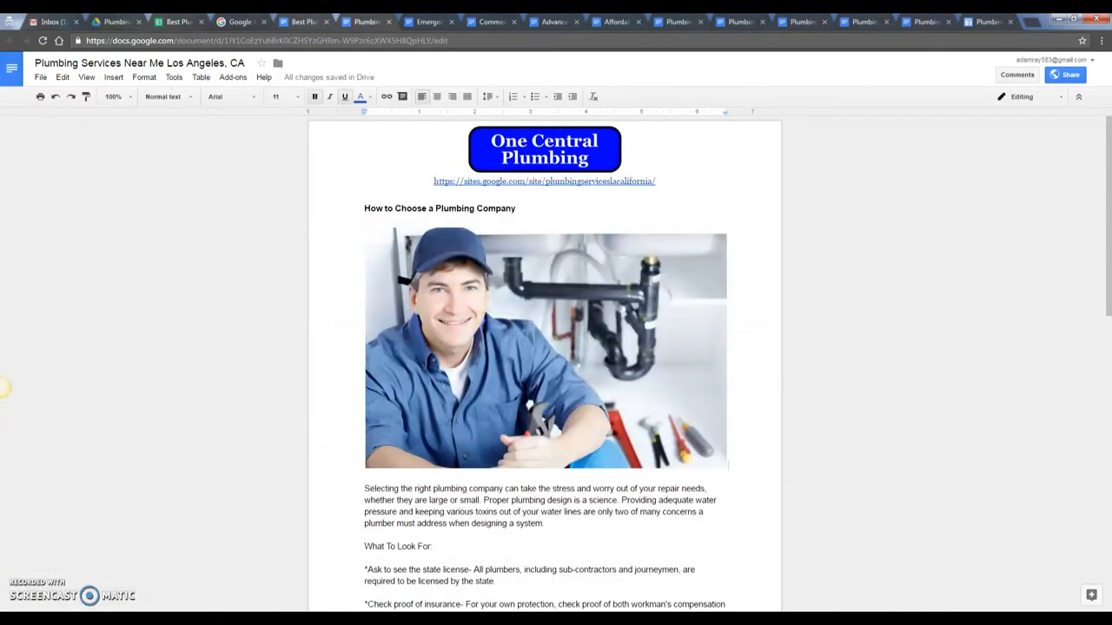
- Copy the Best Plumbing Los Angeles, CA article's share link into cell B31
{"action": "left_click", "coordinate": [437, 19]}
{"action": "left_click", "coordinate": [304, 21]}
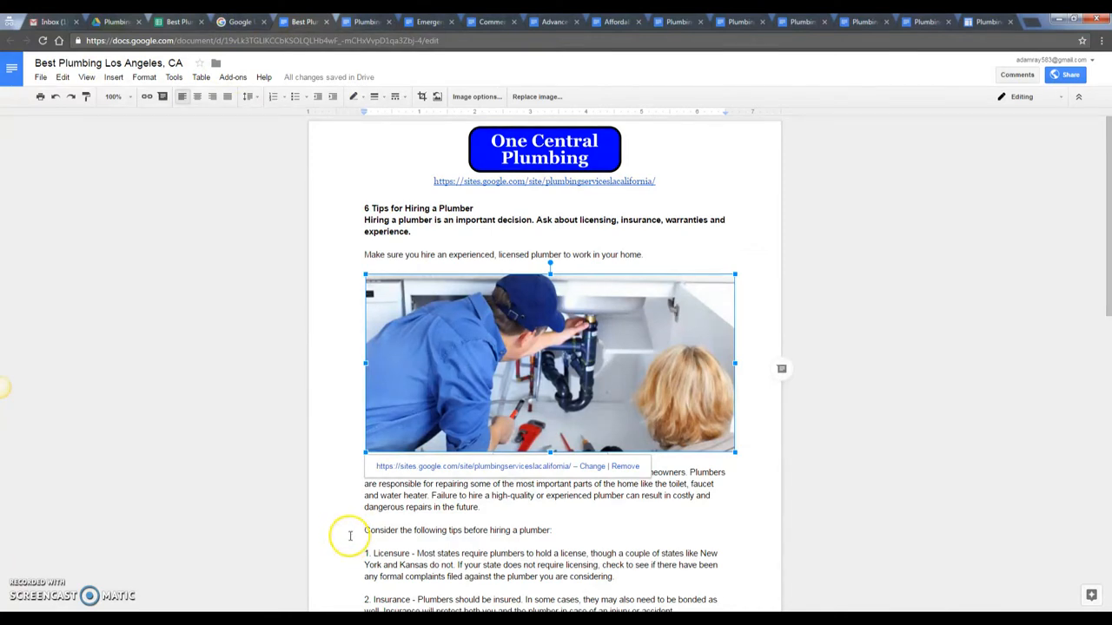
{"action": "left_click", "coordinate": [182, 22]}
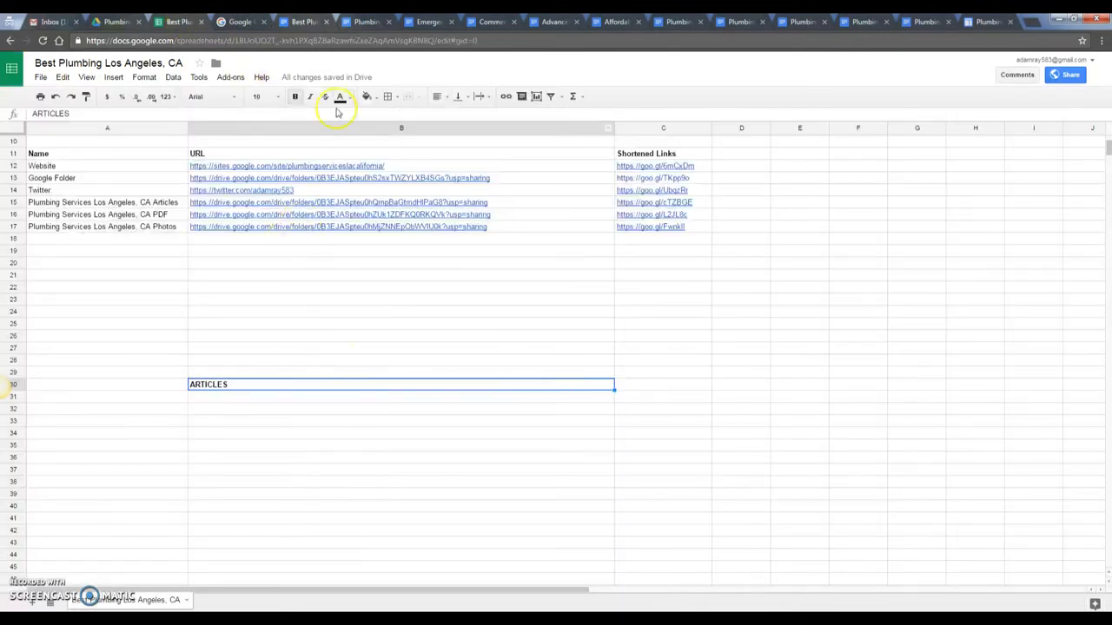
{"action": "left_click", "coordinate": [304, 22]}
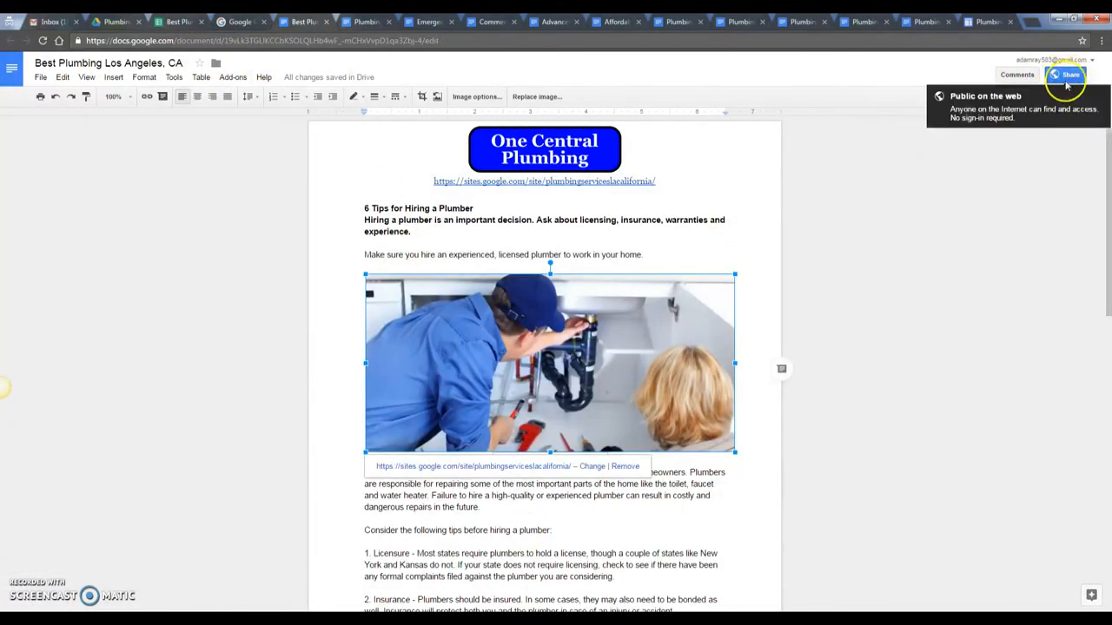
{"action": "left_click", "coordinate": [1071, 76]}
{"action": "left_click", "coordinate": [591, 304]}
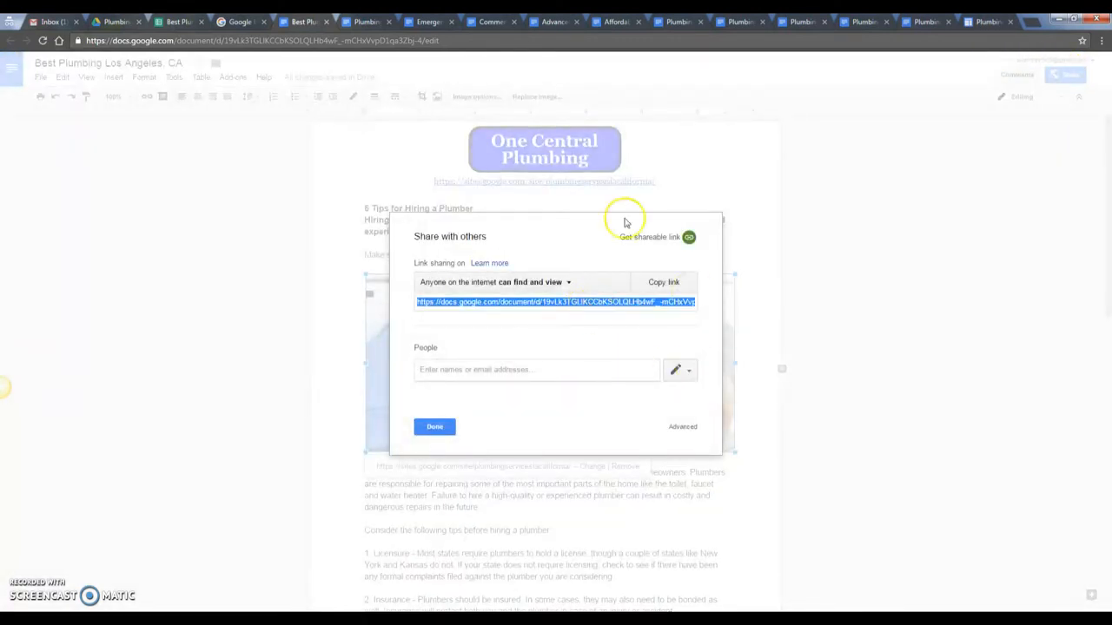
{"action": "left_click", "coordinate": [193, 26]}
{"action": "left_click", "coordinate": [266, 402]}
{"action": "key", "text": "ctrl+v"}
{"action": "key", "text": "Return"}
{"action": "left_click", "coordinate": [239, 23]}
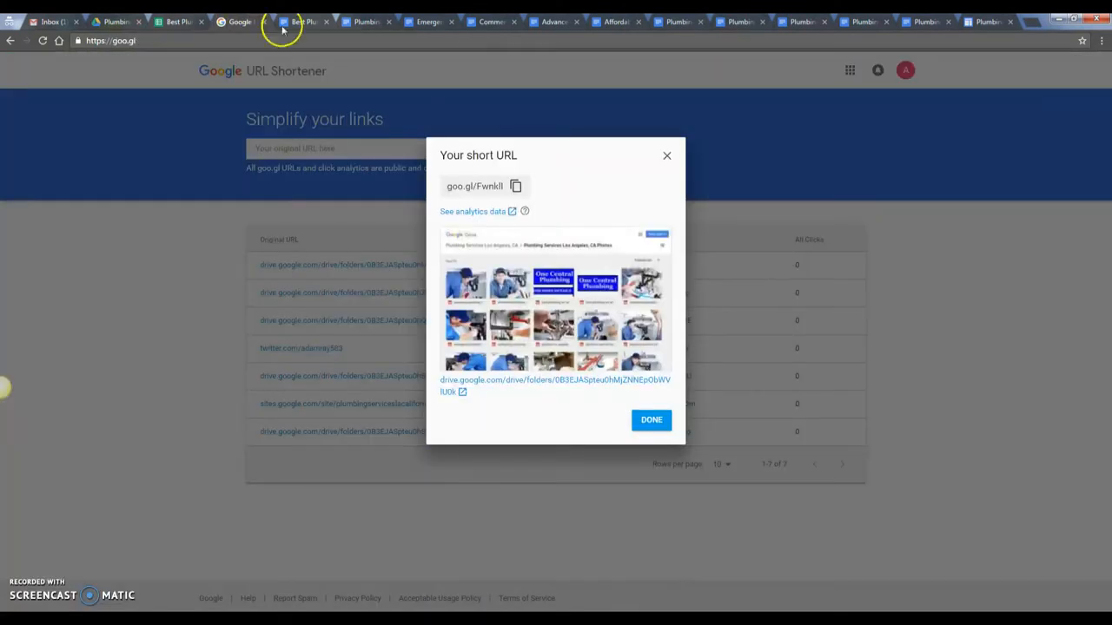
- Shorten the article link on goo.gl and paste the short URL into C31
{"action": "left_click", "coordinate": [666, 156]}
{"action": "left_click", "coordinate": [483, 152]}
{"action": "key", "text": "ctrl+v"}
{"action": "left_click", "coordinate": [631, 150]}
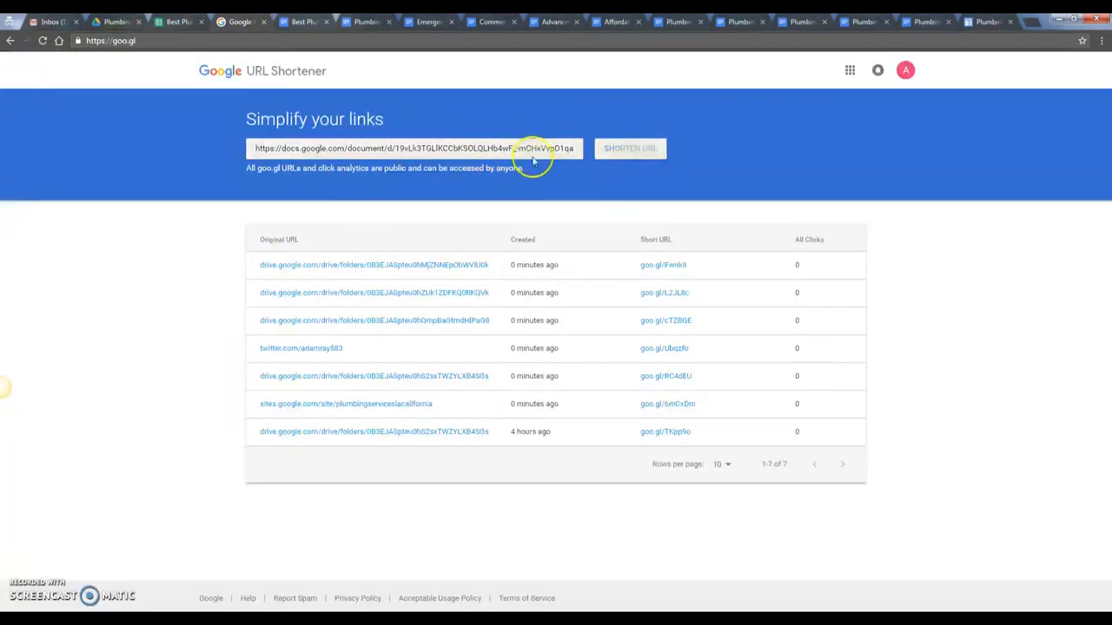
{"action": "left_click", "coordinate": [522, 186]}
{"action": "left_click", "coordinate": [178, 23]}
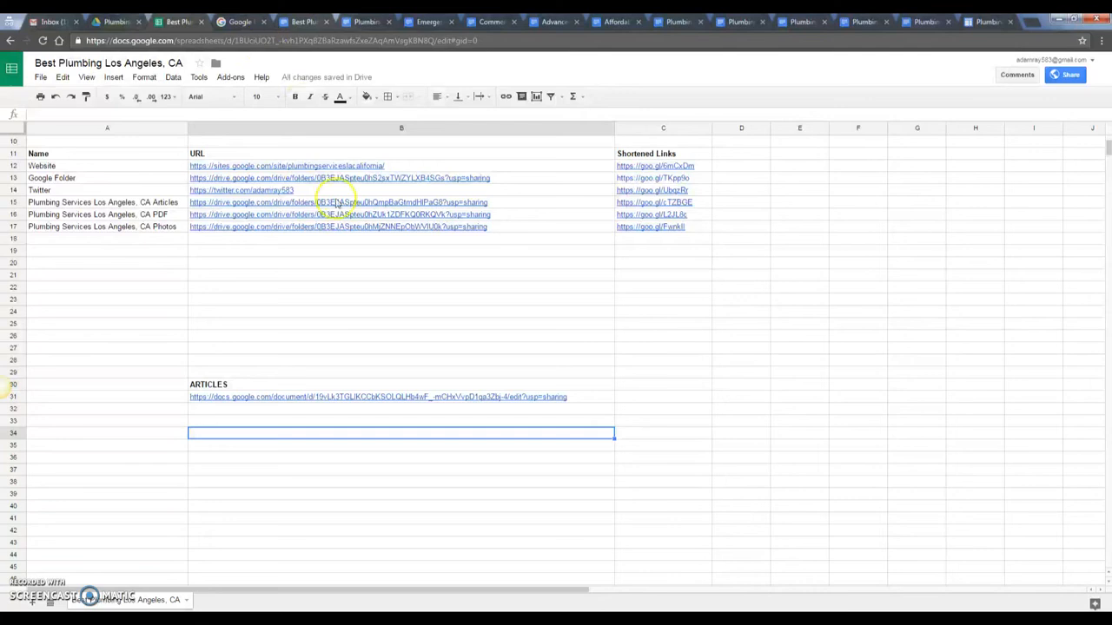
{"action": "left_click", "coordinate": [633, 400]}
{"action": "key", "text": "ctrl+v"}
{"action": "left_click", "coordinate": [557, 443]}
{"action": "left_click", "coordinate": [491, 413]}
- Open the Plumbing Services Near Me article and scroll through it
{"action": "left_click", "coordinate": [361, 23]}
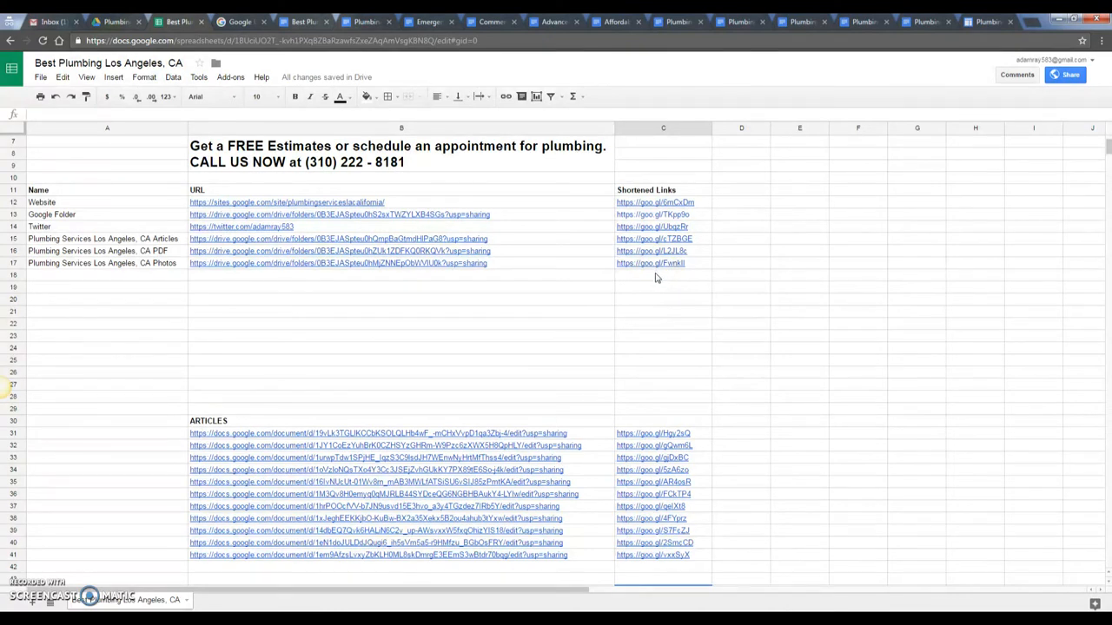
{"action": "scroll", "coordinate": [689, 323], "scroll_direction": "down", "scroll_amount": 2}
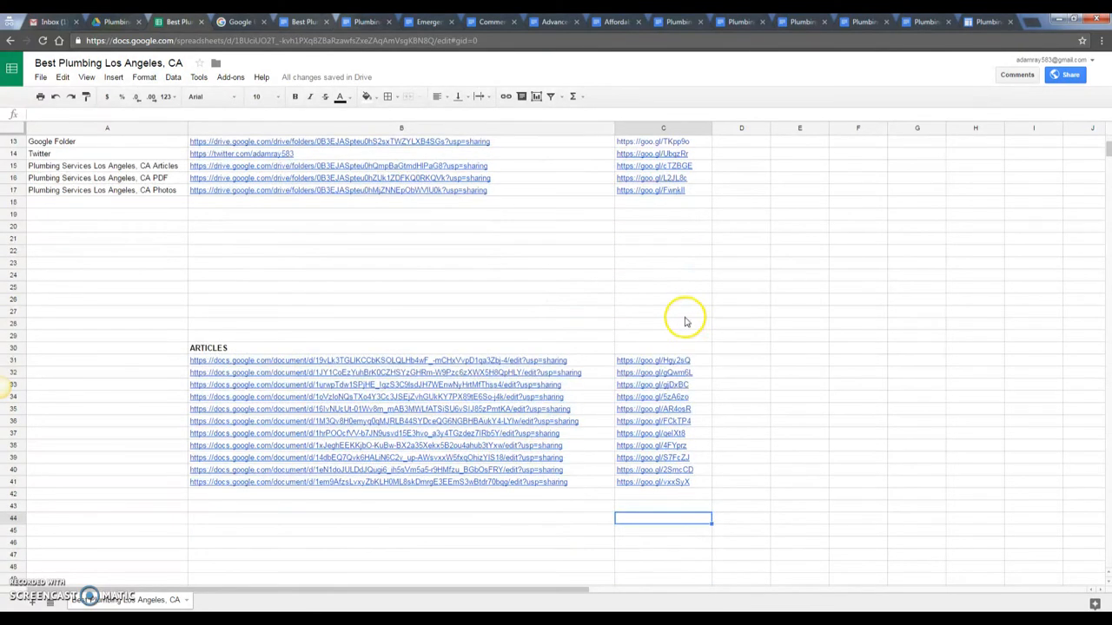
{"action": "scroll", "coordinate": [683, 327], "scroll_direction": "up", "scroll_amount": 2}
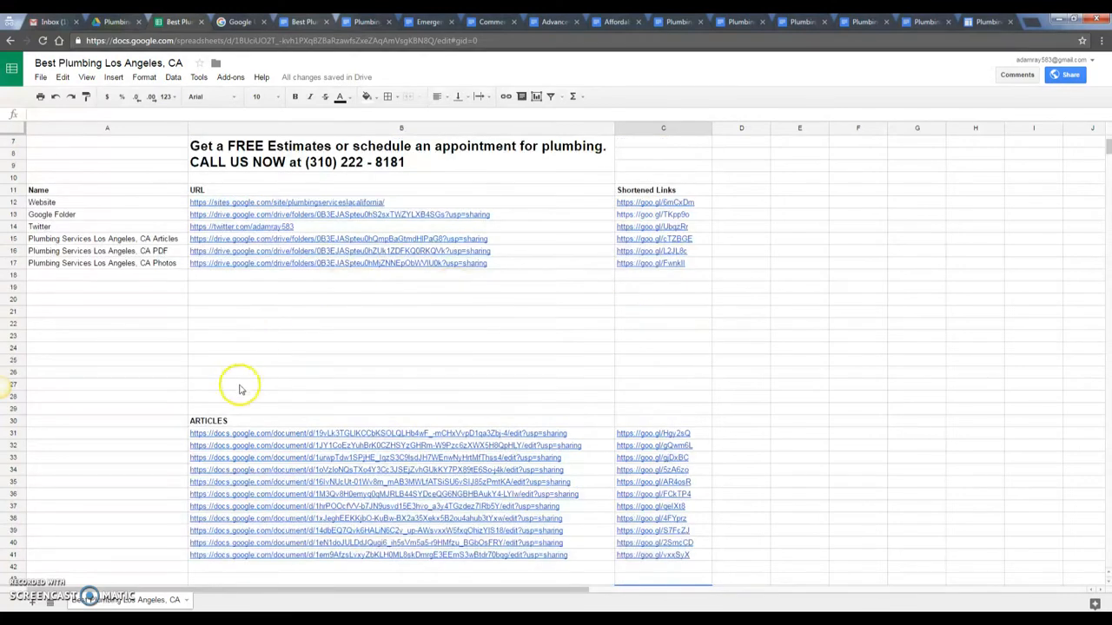
{"action": "mouse_move", "coordinate": [342, 232]}
- Paste the Contact Details block below tip 6 and bold 'One Central Plumbing'
{"action": "left_click", "coordinate": [303, 21]}
{"action": "left_click", "coordinate": [489, 275]}
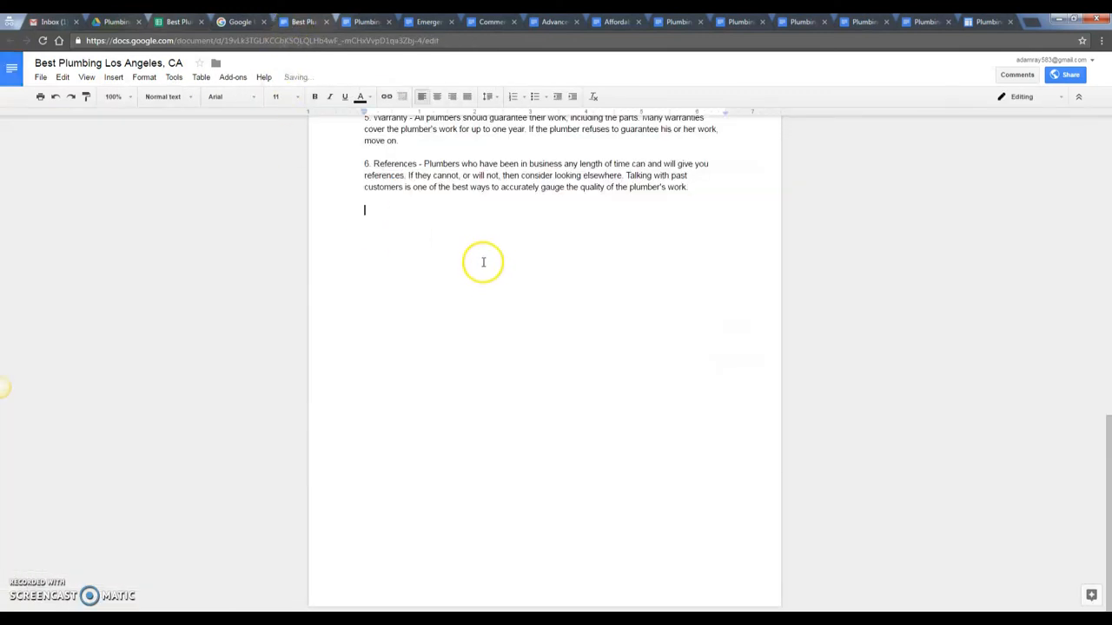
{"action": "mouse_move", "coordinate": [246, 605]}
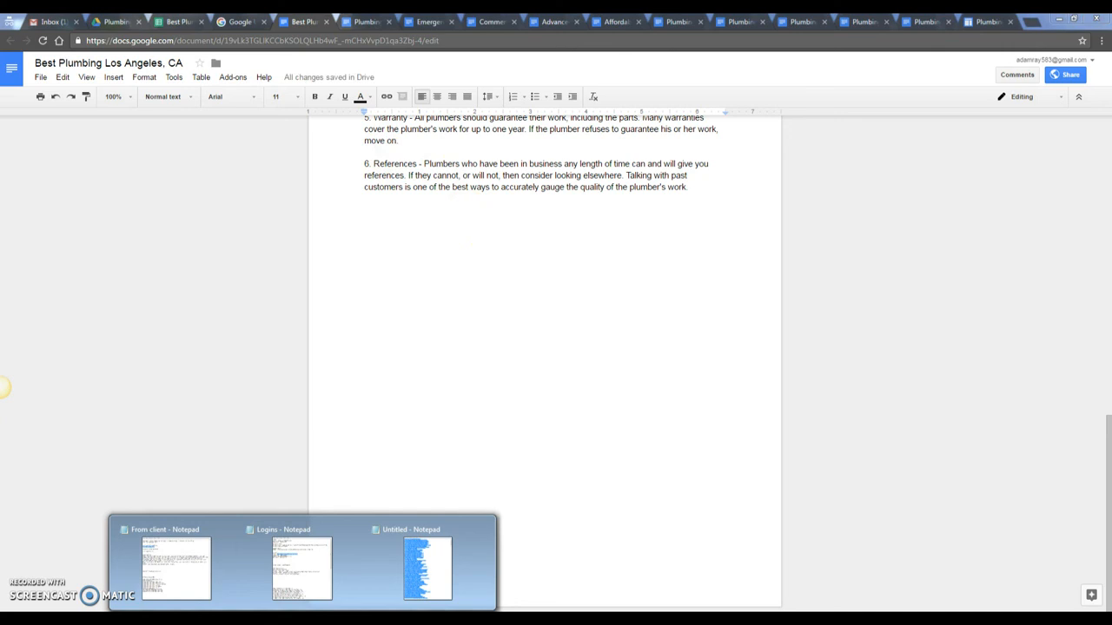
{"action": "left_click", "coordinate": [283, 569]}
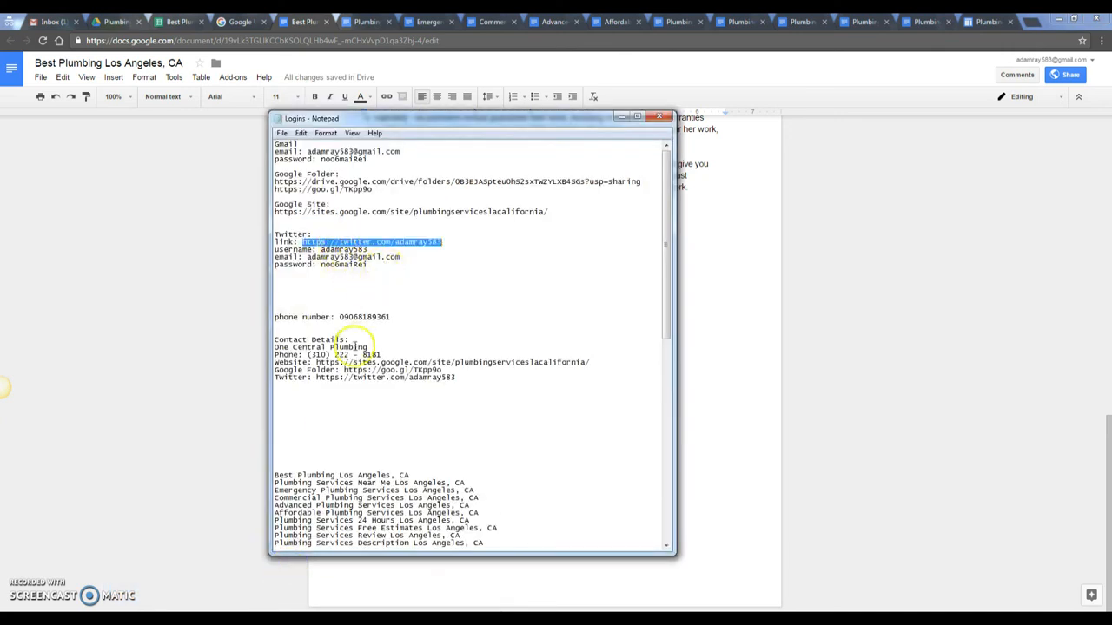
{"action": "left_click_drag", "start_coordinate": [471, 379], "coordinate": [248, 340]}
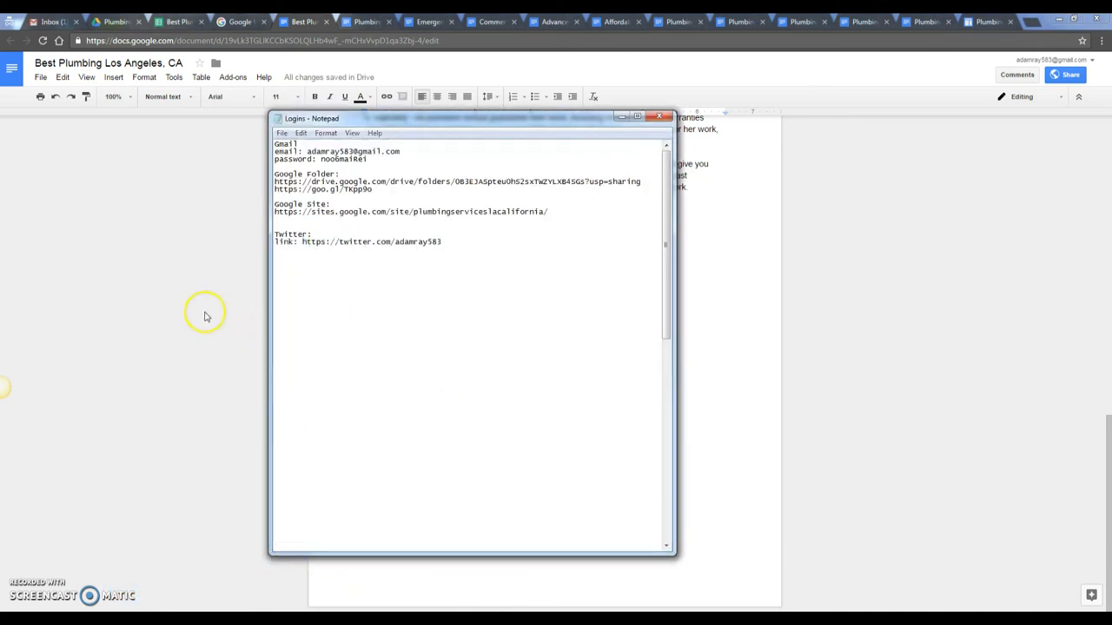
{"action": "left_click", "coordinate": [205, 316]}
{"action": "key", "text": "ctrl+v"}
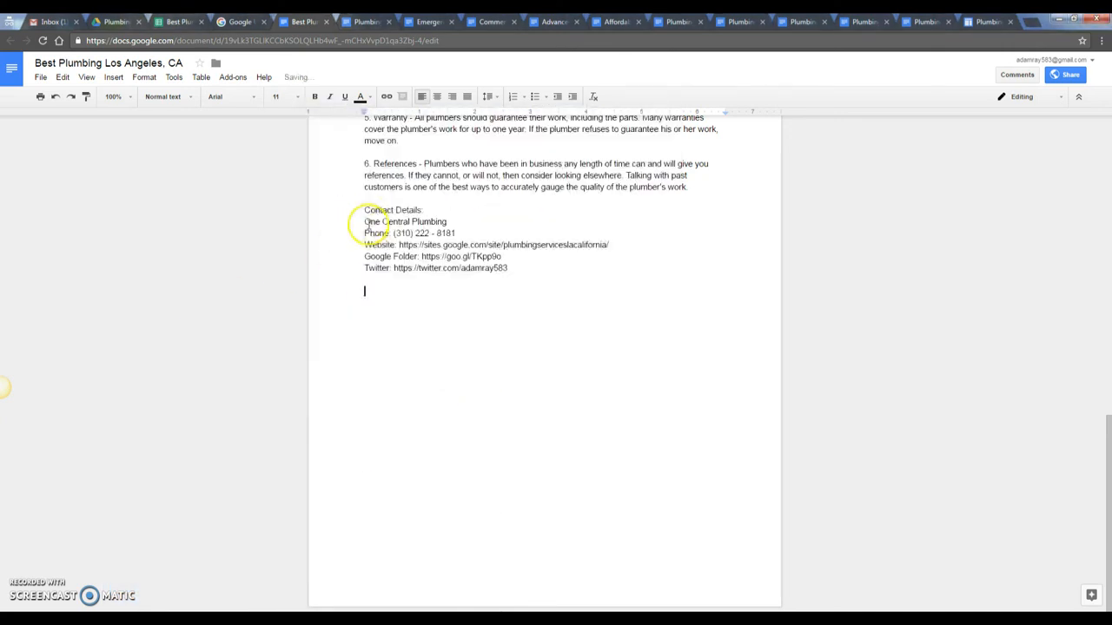
{"action": "left_click_drag", "start_coordinate": [450, 222], "coordinate": [340, 220]}
{"action": "key", "text": "ctrl+b"}
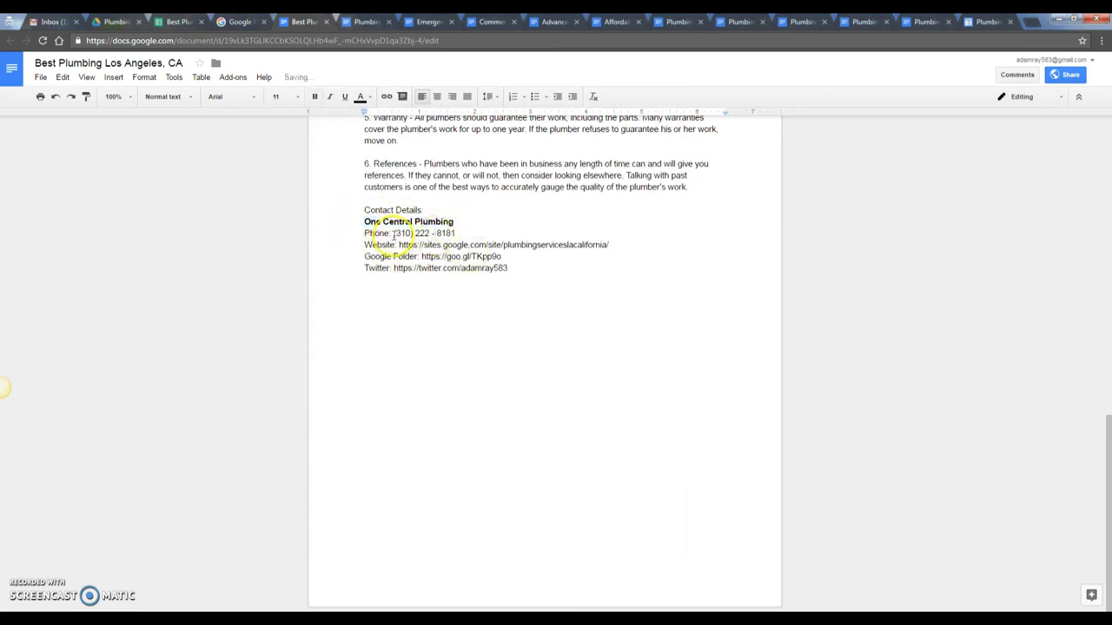
- Turn the Website, Google Folder and Twitter URLs into clickable hyperlinks
{"action": "left_click_drag", "start_coordinate": [394, 233], "coordinate": [625, 242]}
{"action": "left_click", "coordinate": [441, 244]}
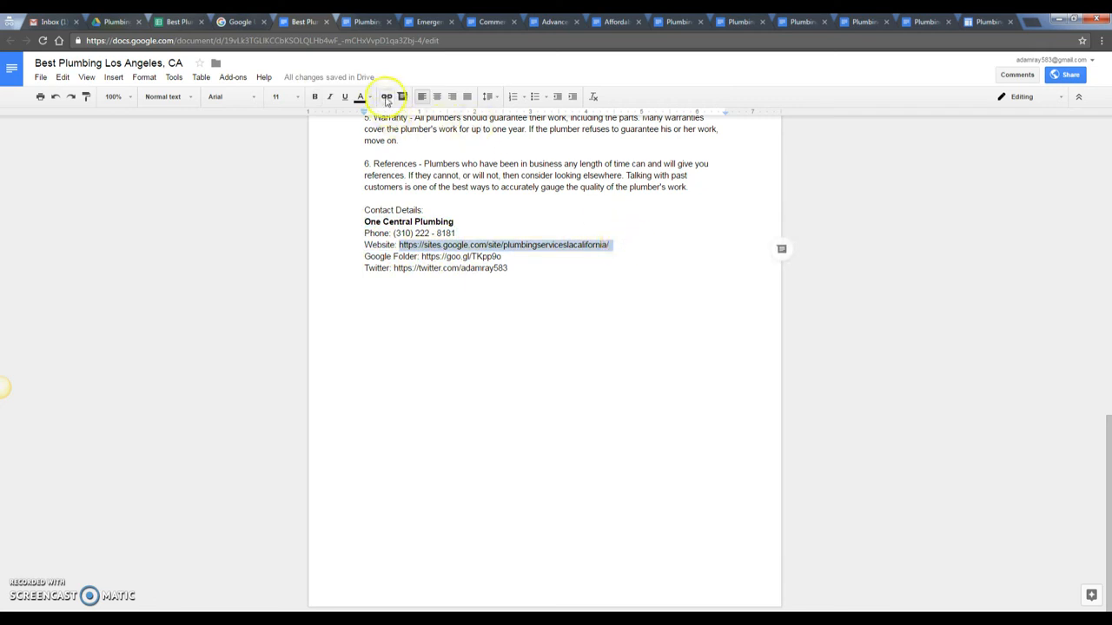
{"action": "left_click", "coordinate": [386, 98]}
{"action": "left_click_drag", "start_coordinate": [421, 256], "coordinate": [501, 257]}
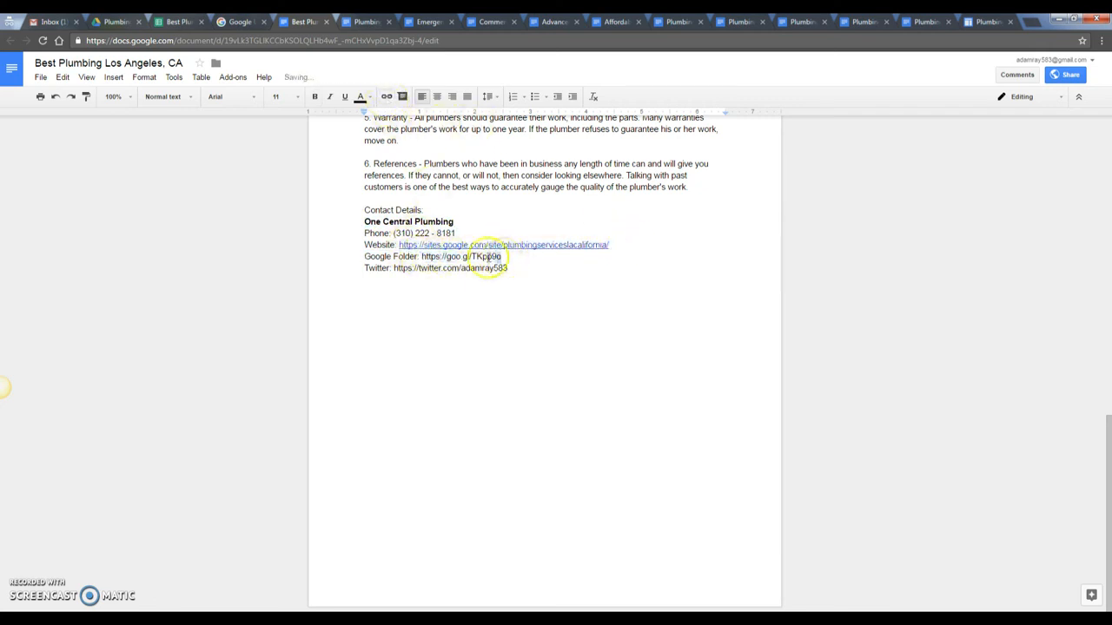
{"action": "left_click", "coordinate": [386, 98]}
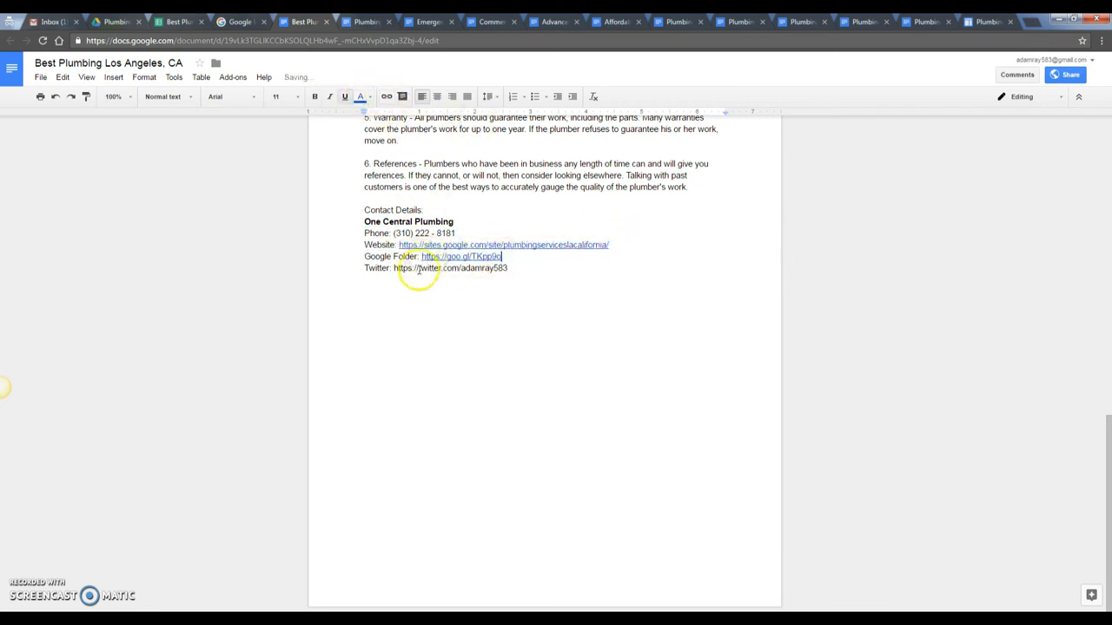
{"action": "left_click_drag", "start_coordinate": [393, 268], "coordinate": [512, 268]}
{"action": "left_click", "coordinate": [387, 98]}
{"action": "left_click", "coordinate": [519, 310]}
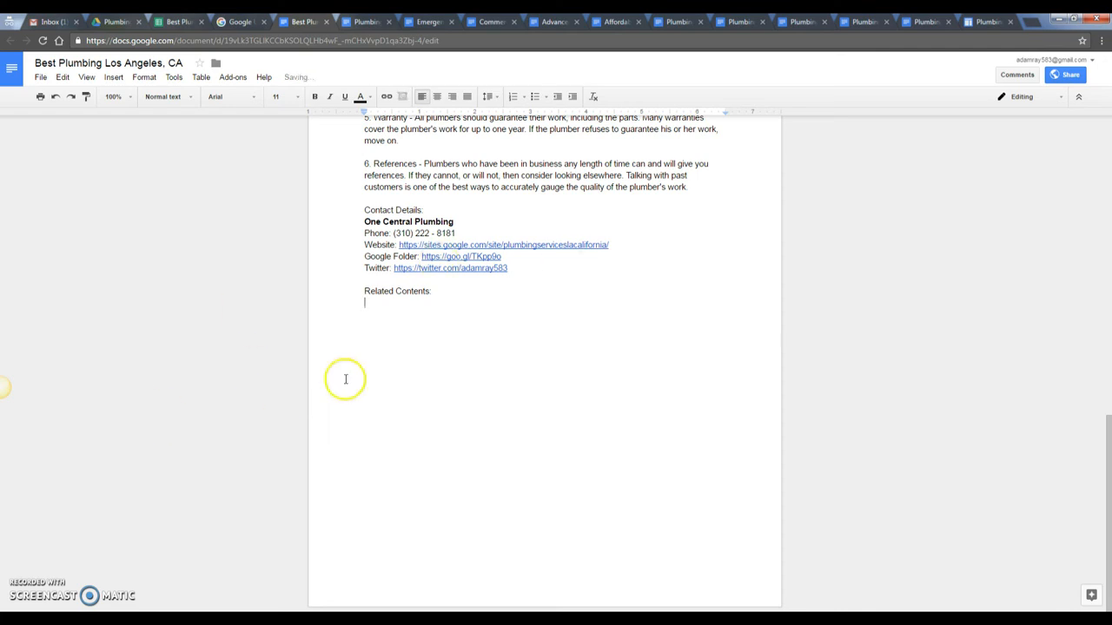
- Copy the first 25 Los Angeles plumbing keyword lines from the Notepad list
{"action": "mouse_move", "coordinate": [302, 621]}
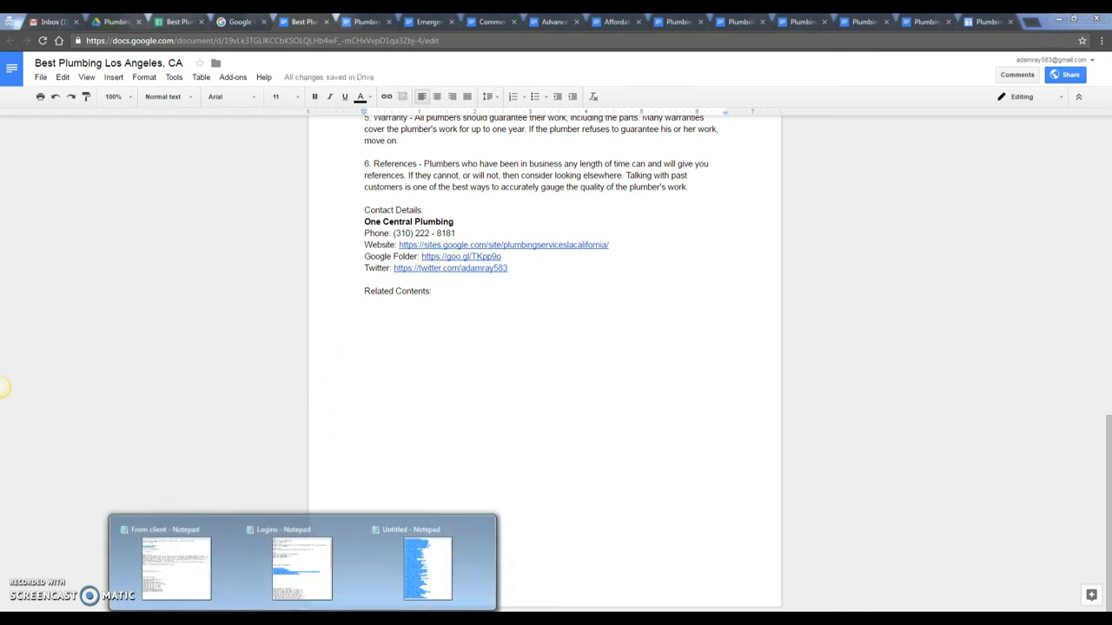
{"action": "left_click", "coordinate": [427, 569]}
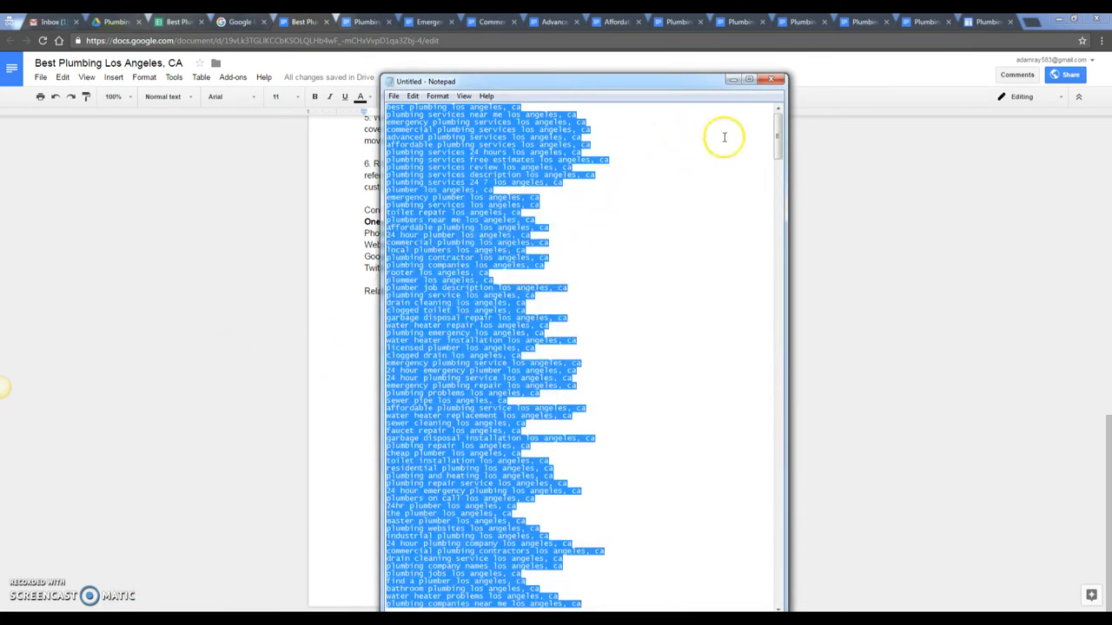
{"action": "left_click_drag", "start_coordinate": [657, 91], "coordinate": [691, 98]}
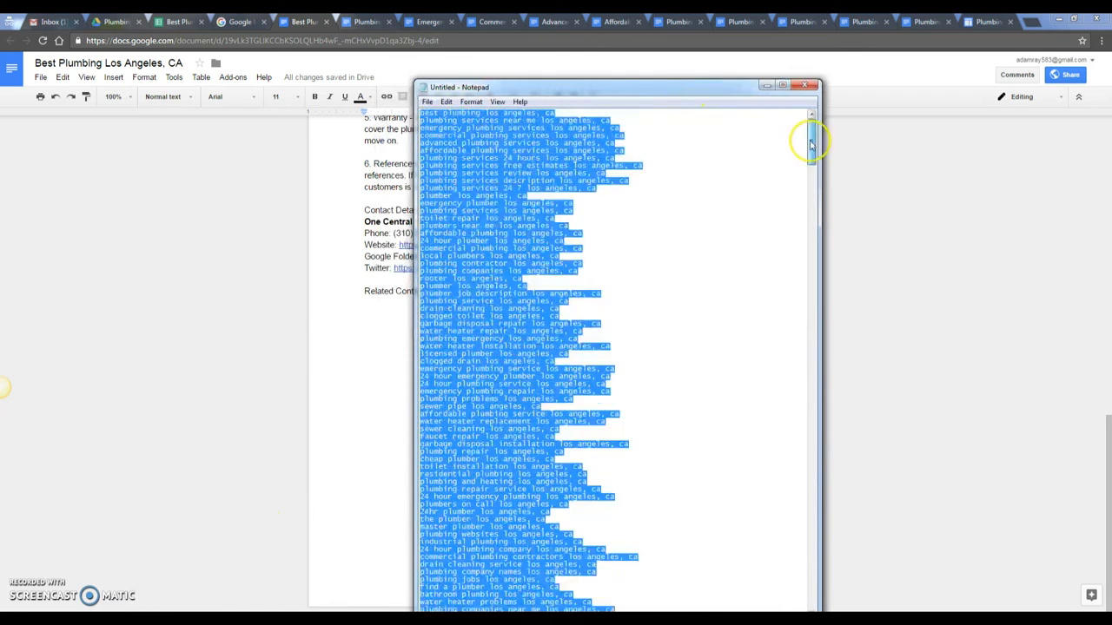
{"action": "left_click", "coordinate": [677, 141]}
{"action": "left_click_drag", "start_coordinate": [599, 294], "coordinate": [379, 106]}
{"action": "left_click_drag", "start_coordinate": [613, 293], "coordinate": [422, 110]}
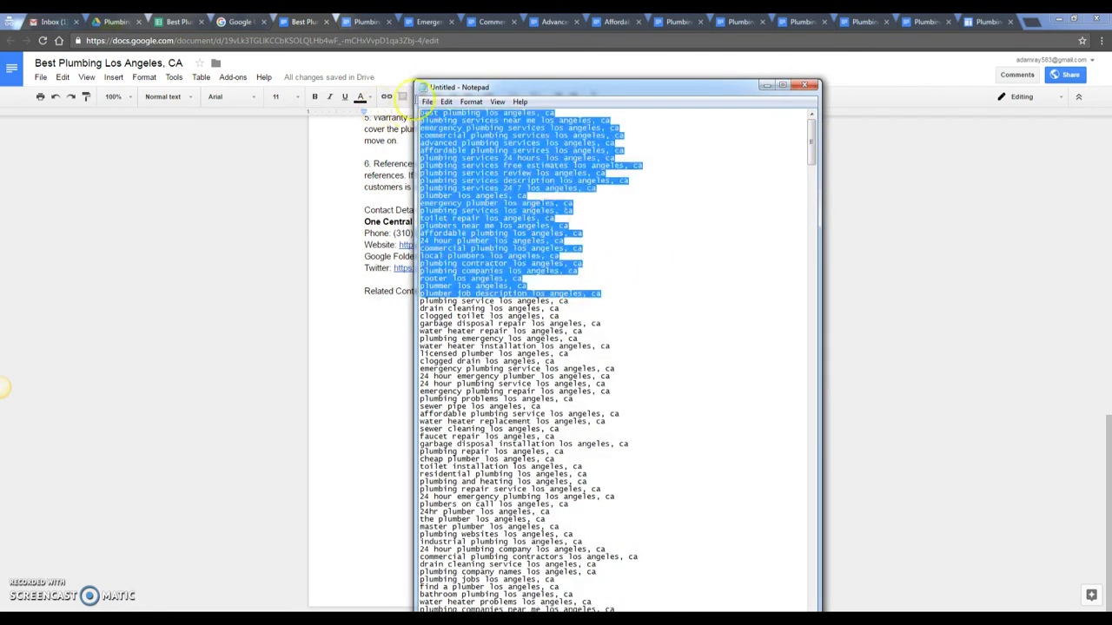
- Paste the keywords under 'Related Contents:' and select the first line, 'best plumbing los angeles, ca'
{"action": "left_click", "coordinate": [378, 303]}
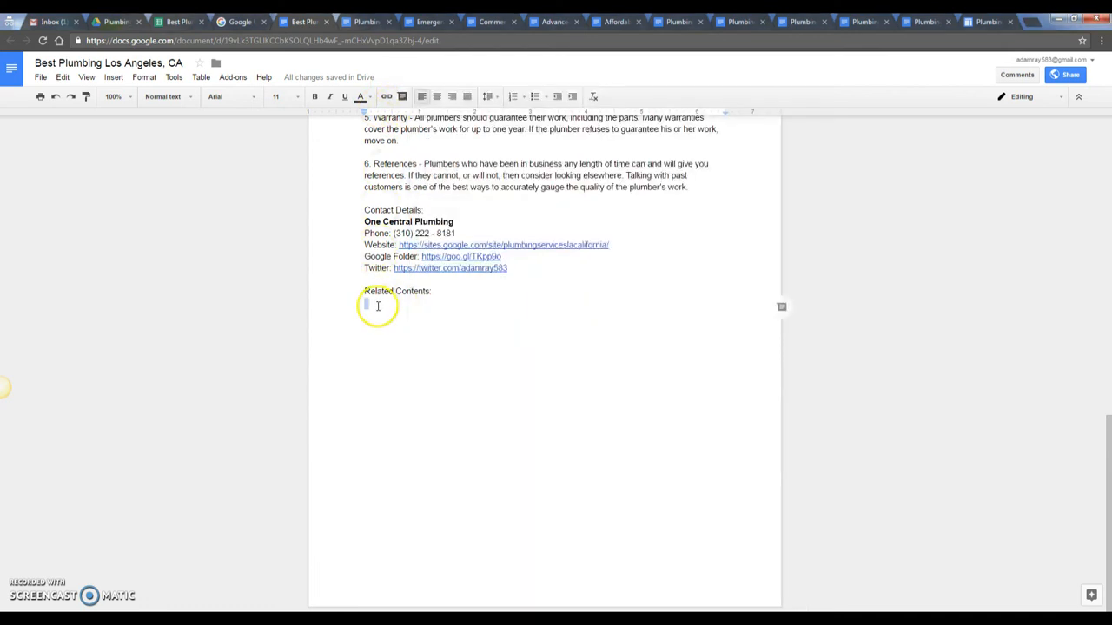
{"action": "key", "text": "ctrl+v"}
{"action": "scroll", "coordinate": [466, 313], "scroll_direction": "up", "scroll_amount": 3}
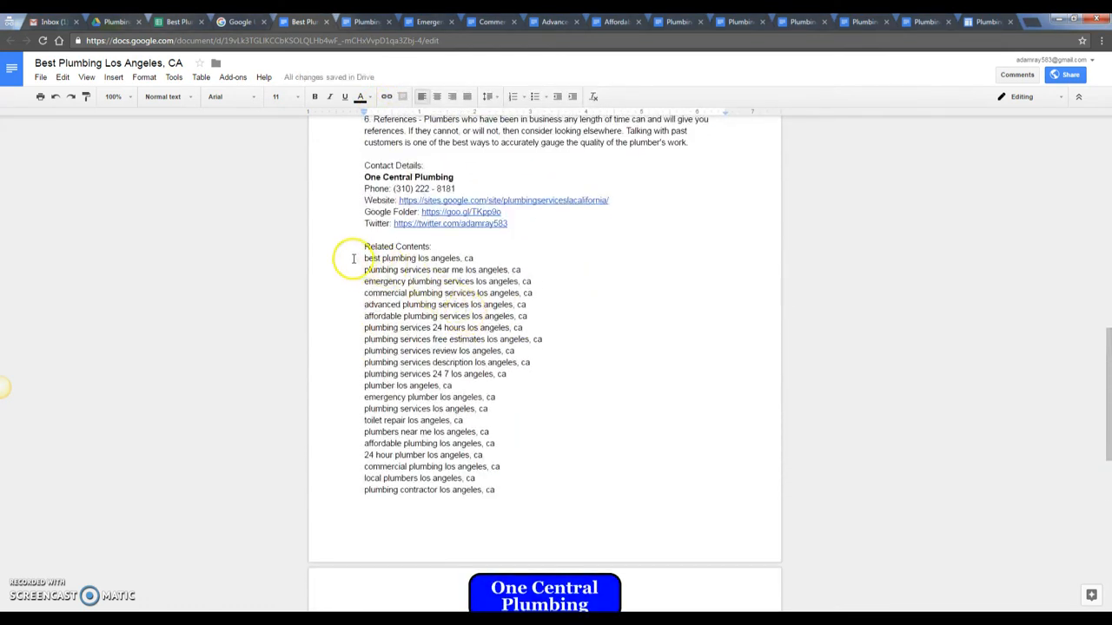
{"action": "left_click_drag", "start_coordinate": [354, 258], "coordinate": [505, 258]}
{"action": "left_click", "coordinate": [433, 280]}
{"action": "left_click_drag", "start_coordinate": [355, 261], "coordinate": [506, 258]}
{"action": "left_click_drag", "start_coordinate": [354, 261], "coordinate": [499, 262]}
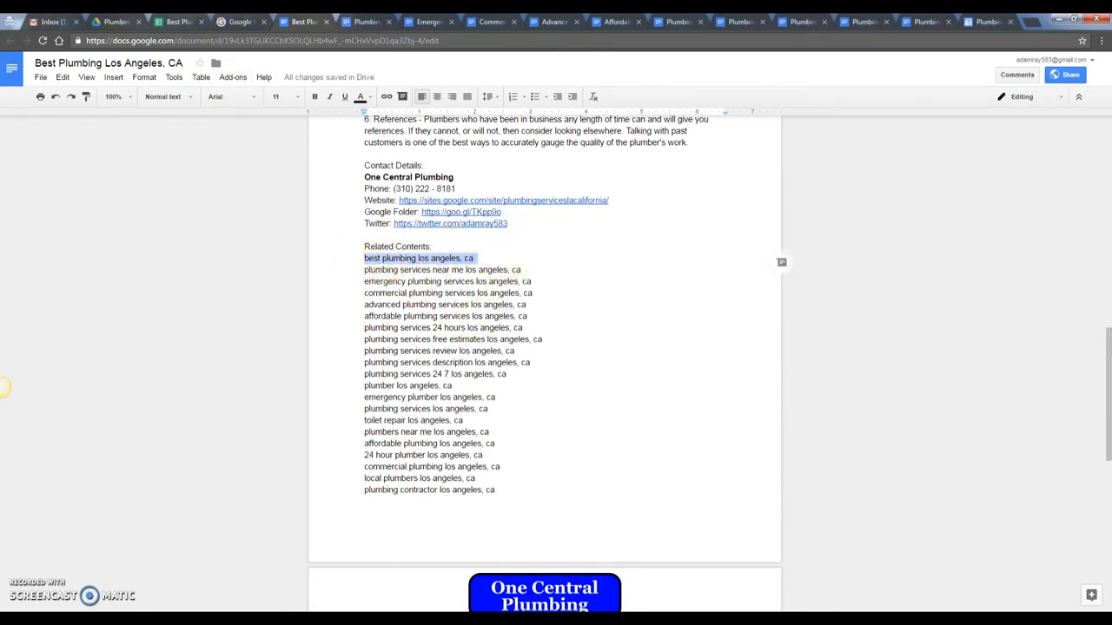
- Link 'best plumbing los angeles, ca' to the article URL in cell B31
{"action": "left_click", "coordinate": [184, 23]}
{"action": "left_click", "coordinate": [357, 435]}
{"action": "key", "text": "ctrl+c"}
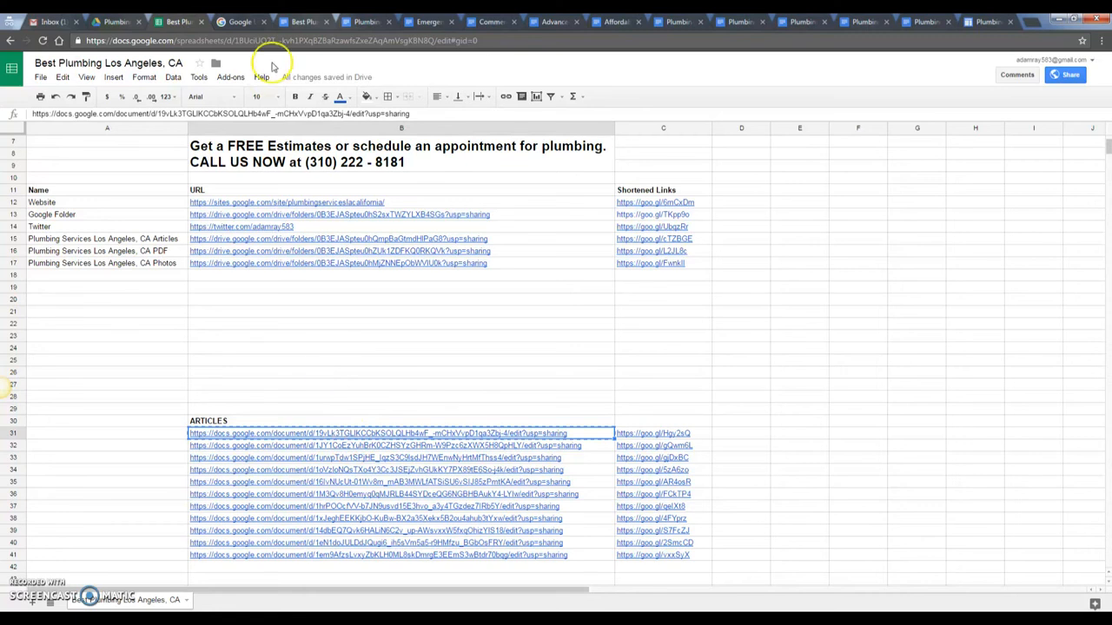
{"action": "left_click", "coordinate": [299, 21]}
{"action": "left_click_drag", "start_coordinate": [300, 22], "coordinate": [228, 20]}
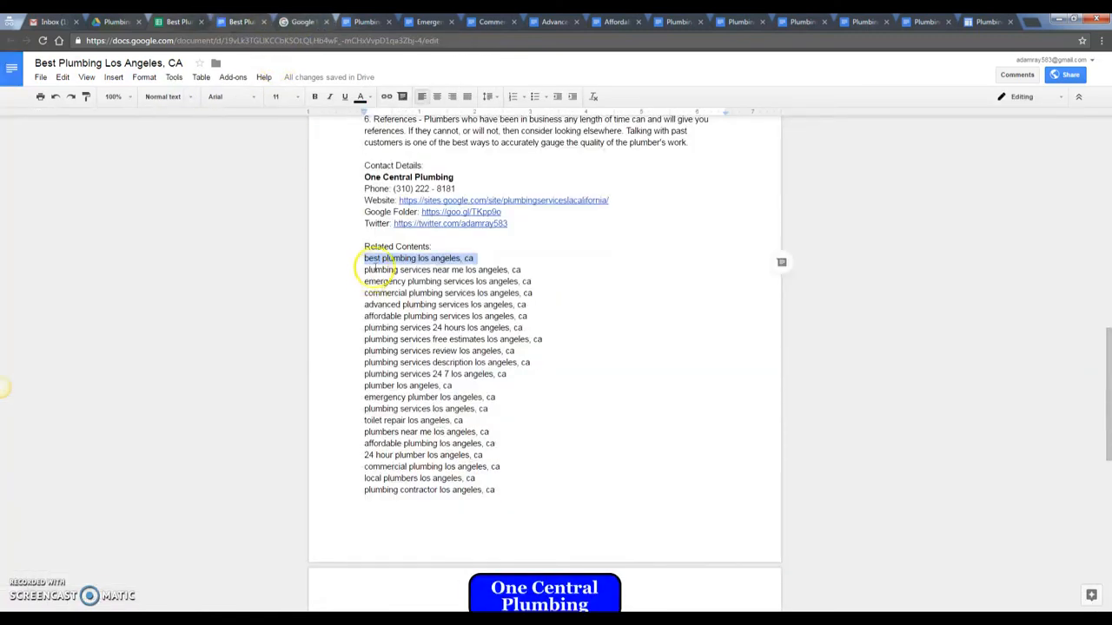
{"action": "left_click", "coordinate": [388, 96]}
{"action": "key", "text": "ctrl+v"}
{"action": "left_click", "coordinate": [561, 298]}
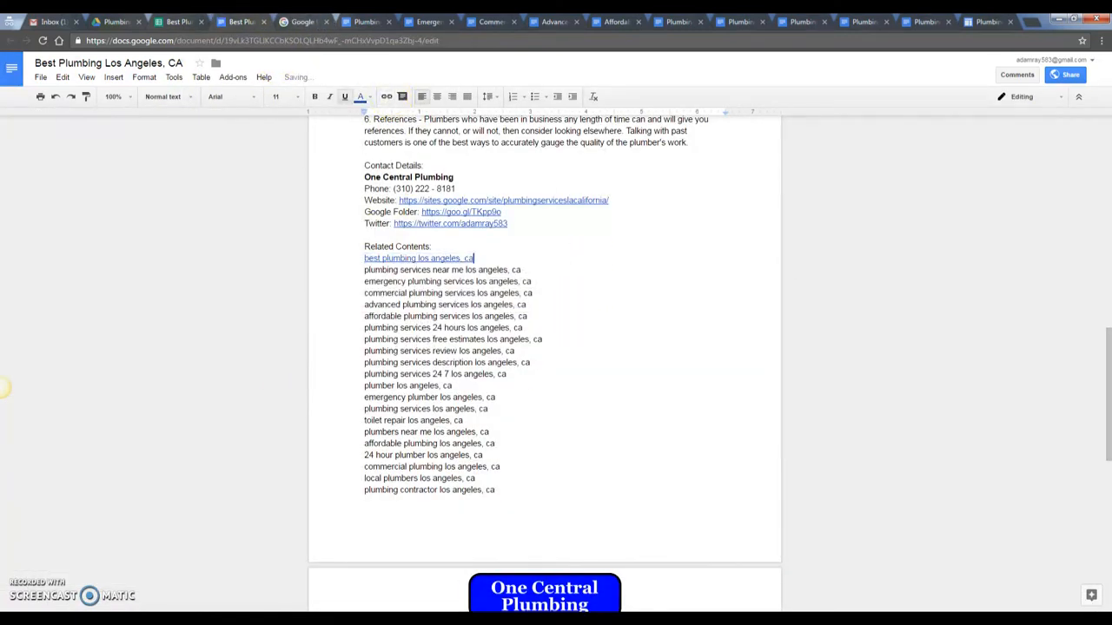
- Link 'plumbing services near me los angeles, ca' to the B32 article URL
{"action": "key", "text": "ctrl+shift+Tab"}
{"action": "left_click", "coordinate": [361, 446]}
{"action": "key", "text": "ctrl+c"}
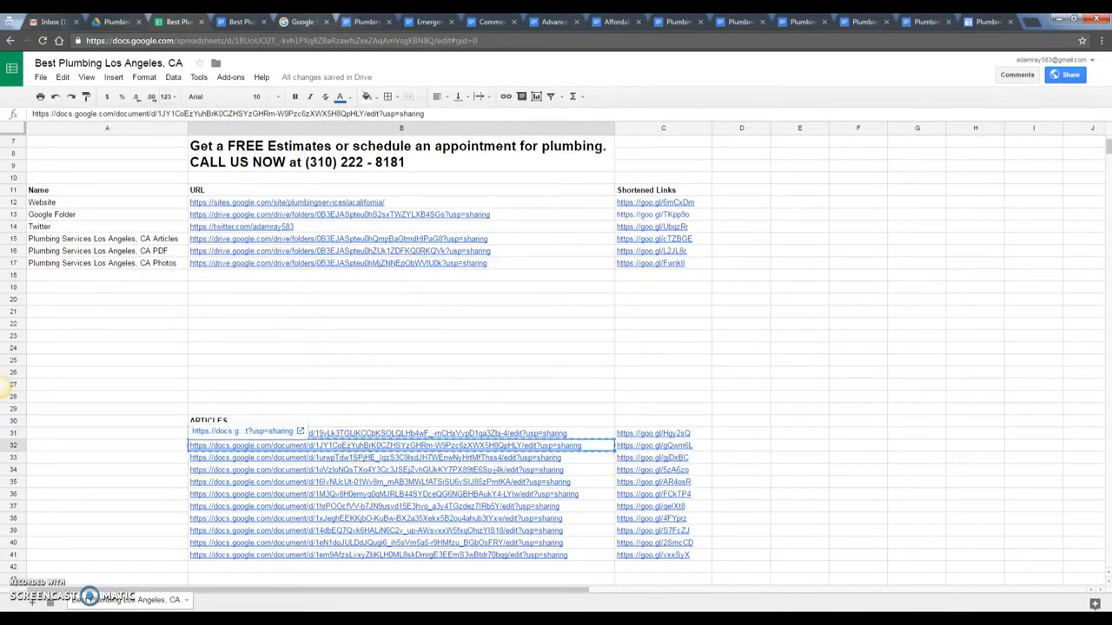
{"action": "key", "text": "ctrl+Tab"}
{"action": "left_click_drag", "start_coordinate": [362, 271], "coordinate": [570, 272]}
{"action": "left_click", "coordinate": [387, 96]}
{"action": "key", "text": "ctrl+v"}
{"action": "left_click", "coordinate": [560, 313]}
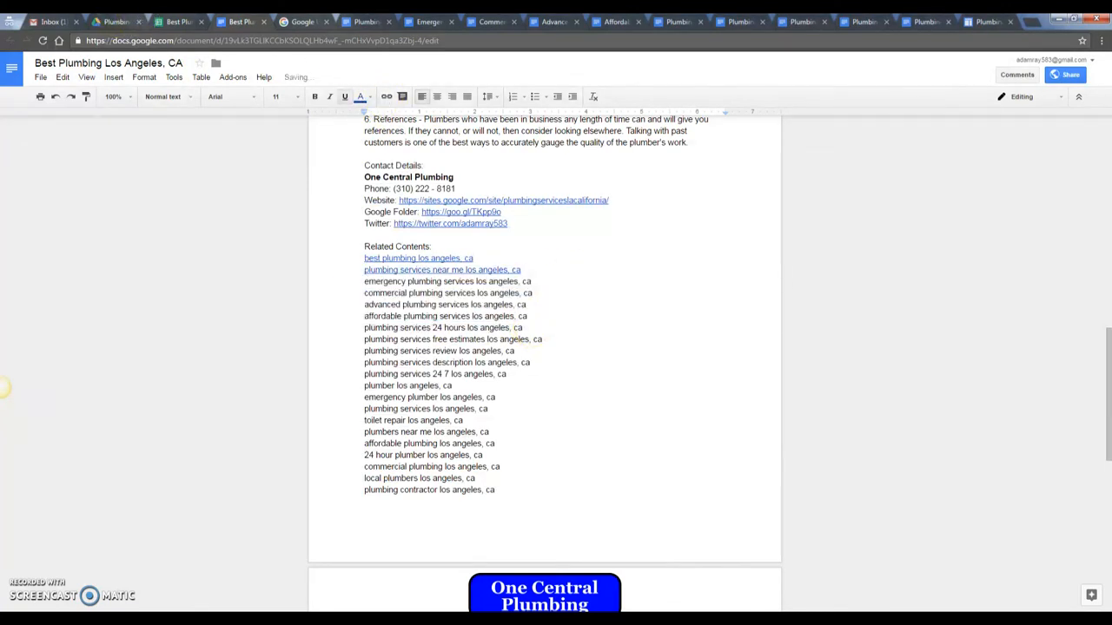
- Link 'emergency plumbing services los angeles, ca' to the B33 article URL
{"action": "key", "text": "ctrl+shift+Tab"}
{"action": "left_click", "coordinate": [330, 458]}
{"action": "key", "text": "ctrl+c"}
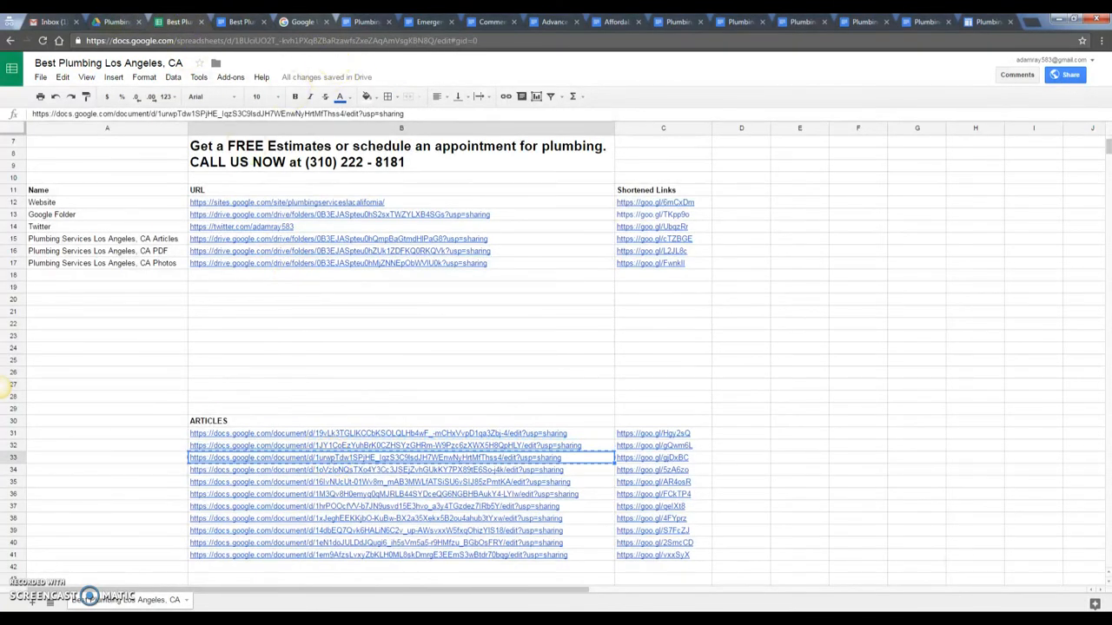
{"action": "key", "text": "ctrl+Tab"}
{"action": "left_click_drag", "start_coordinate": [363, 281], "coordinate": [540, 282]}
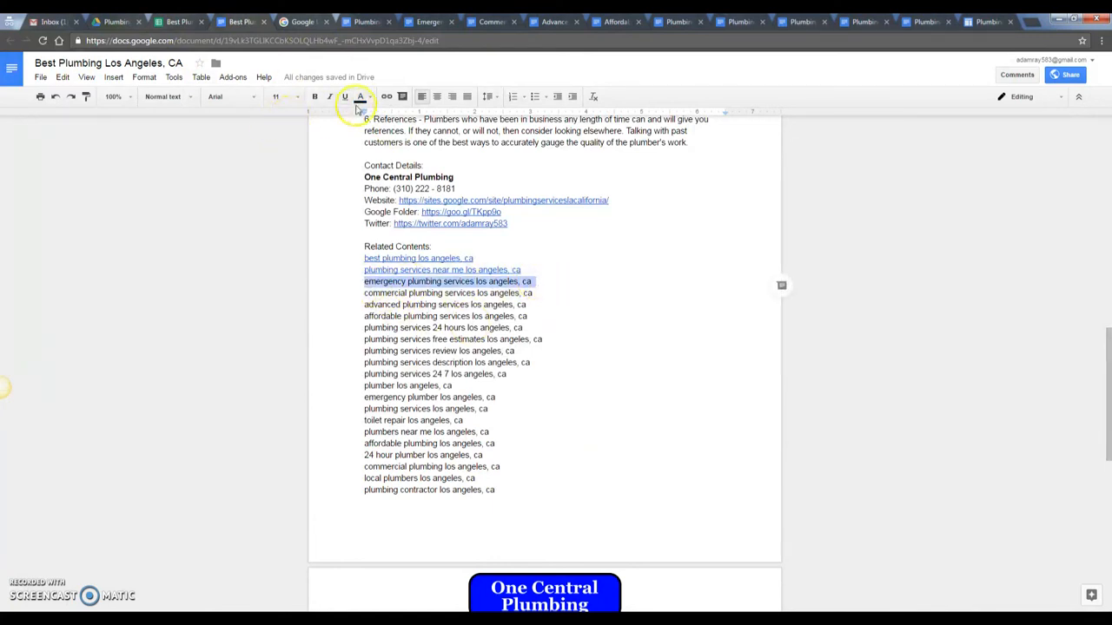
{"action": "left_click", "coordinate": [386, 97]}
{"action": "key", "text": "ctrl+v"}
{"action": "left_click", "coordinate": [555, 323]}
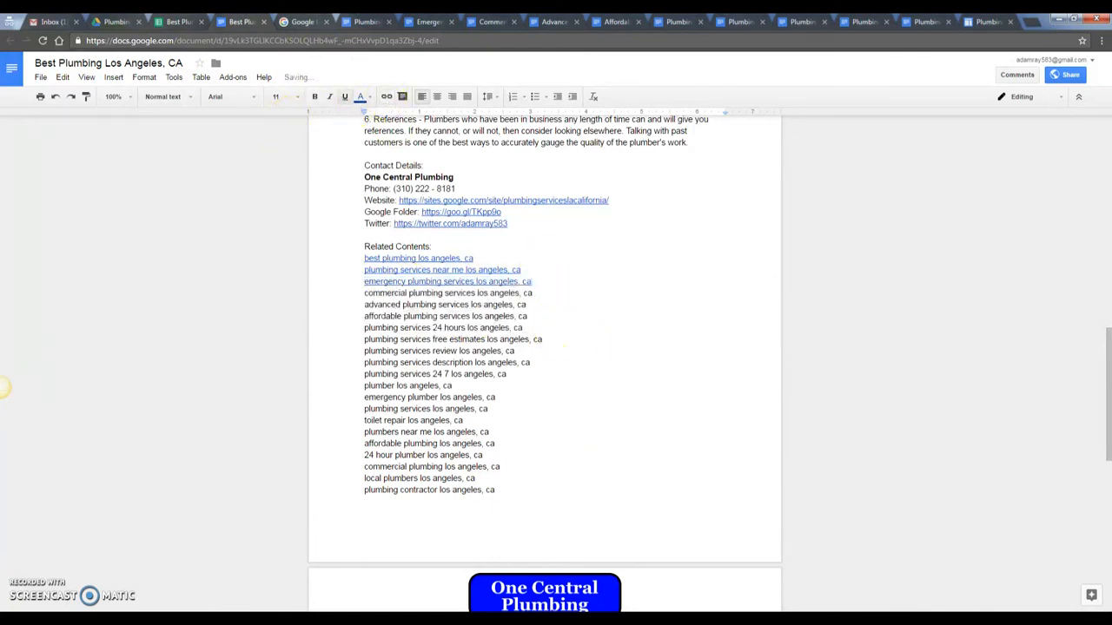
- Link 'commercial plumbing services los angeles, ca' to the next article URL
{"action": "key", "text": "ctrl+shift+Tab"}
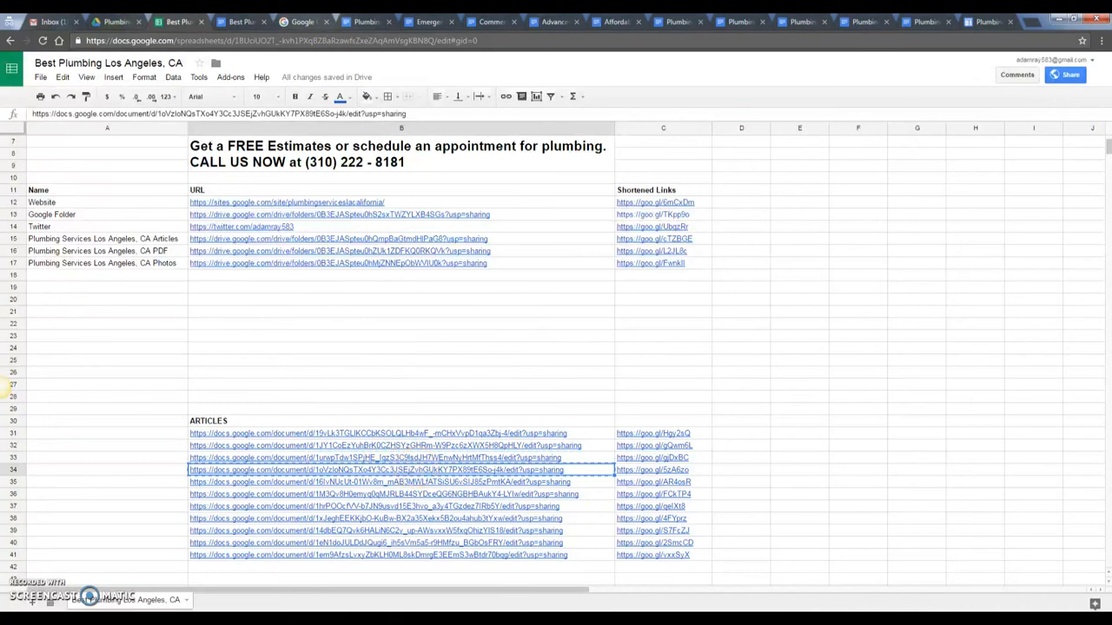
{"action": "key", "text": "ctrl+Tab"}
{"action": "left_click_drag", "start_coordinate": [364, 293], "coordinate": [533, 293]}
{"action": "left_click", "coordinate": [386, 96]}
{"action": "key", "text": "ctrl+v"}
{"action": "left_click", "coordinate": [561, 335]}
- Link 'advanced plumbing services los angeles, ca' to the B35 article URL
{"action": "key", "text": "ctrl+shift+Tab"}
{"action": "left_click", "coordinate": [388, 483]}
{"action": "key", "text": "ctrl+Tab"}
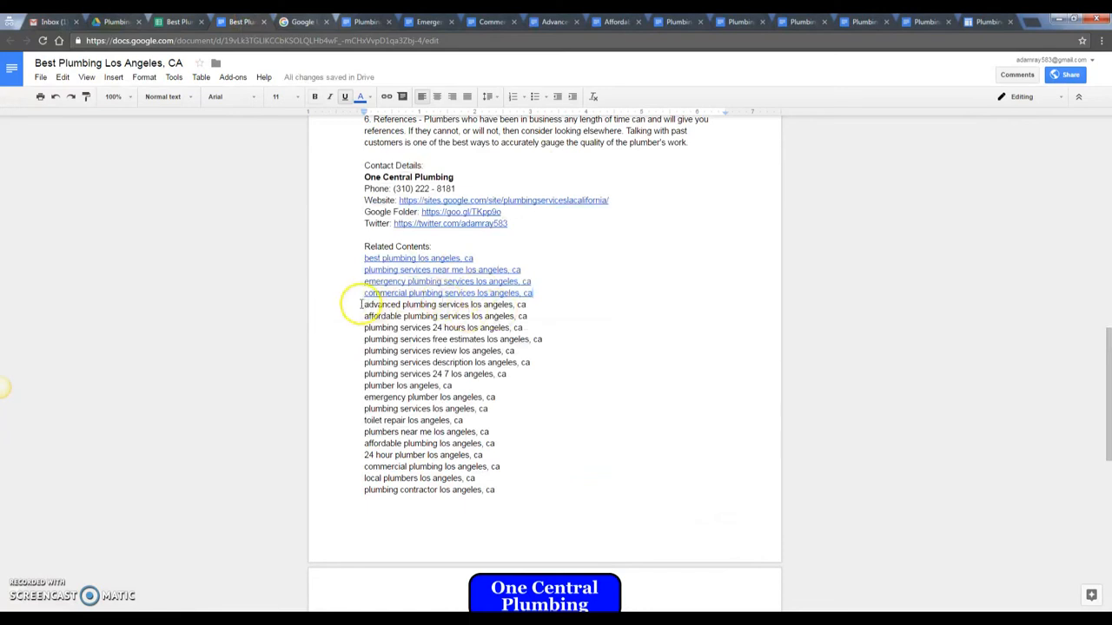
{"action": "left_click_drag", "start_coordinate": [360, 304], "coordinate": [528, 306]}
{"action": "left_click", "coordinate": [387, 96]}
{"action": "key", "text": "ctrl+v"}
{"action": "left_click", "coordinate": [563, 346]}
- Link 'affordable plumbing services los angeles, ca' to the B36 article URL
{"action": "key", "text": "ctrl+shift+Tab"}
{"action": "left_click", "coordinate": [383, 493]}
{"action": "key", "text": "ctrl+c"}
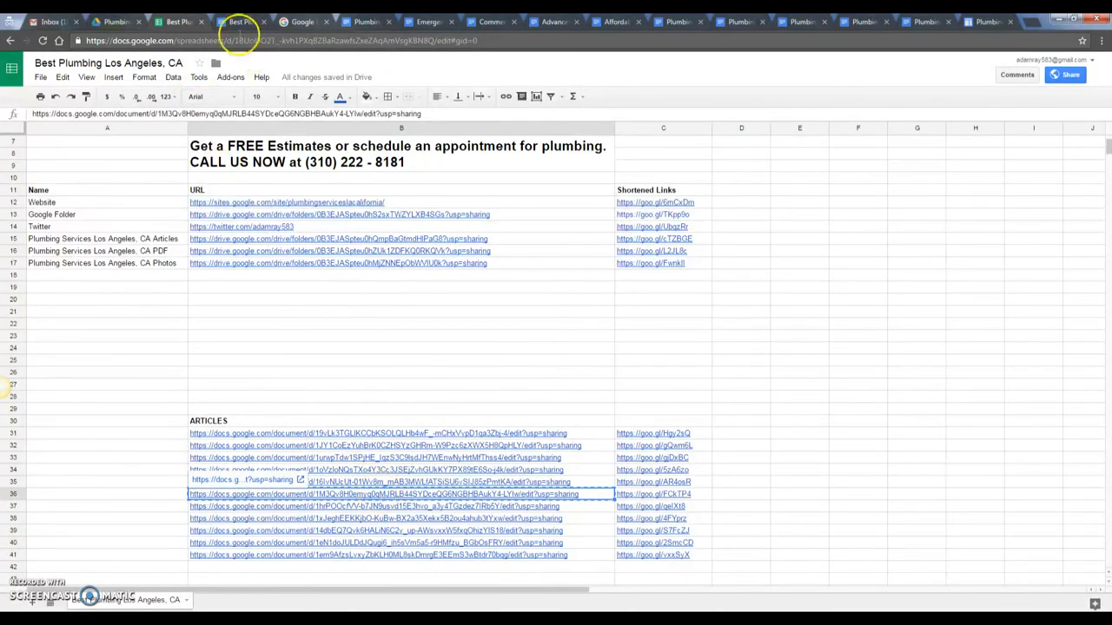
{"action": "left_click", "coordinate": [242, 21]}
{"action": "scroll", "coordinate": [350, 218], "scroll_direction": "down", "scroll_amount": 2}
{"action": "left_click_drag", "start_coordinate": [363, 201], "coordinate": [569, 201]}
{"action": "left_click", "coordinate": [387, 96]}
{"action": "key", "text": "ctrl+v"}
{"action": "left_click", "coordinate": [561, 240]}
- Link 'plumbing services 24 hours los angeles, ca' to the B37 article URL
{"action": "key", "text": "ctrl+shift+Tab"}
{"action": "left_click", "coordinate": [332, 512]}
{"action": "key", "text": "ctrl+Tab"}
{"action": "left_click_drag", "start_coordinate": [356, 212], "coordinate": [576, 211]}
{"action": "left_click", "coordinate": [387, 97]}
{"action": "key", "text": "ctrl+v"}
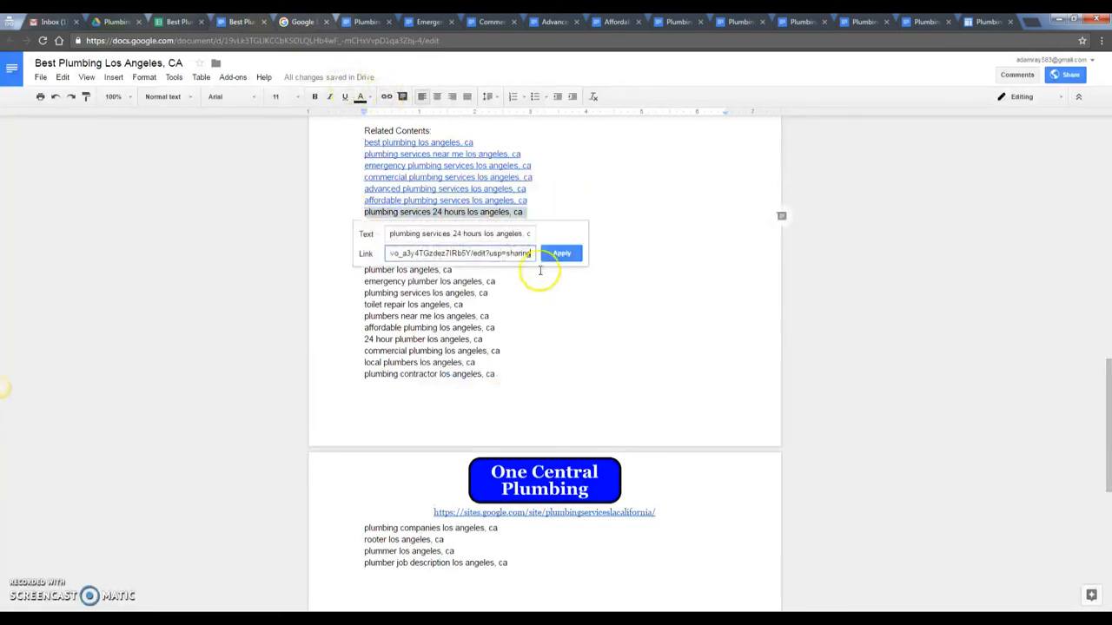
{"action": "left_click", "coordinate": [561, 253]}
- Link 'plumbing services free estimates los angeles, ca' to the B38 article URL
{"action": "key", "text": "ctrl+shift+Tab"}
{"action": "left_click", "coordinate": [359, 518]}
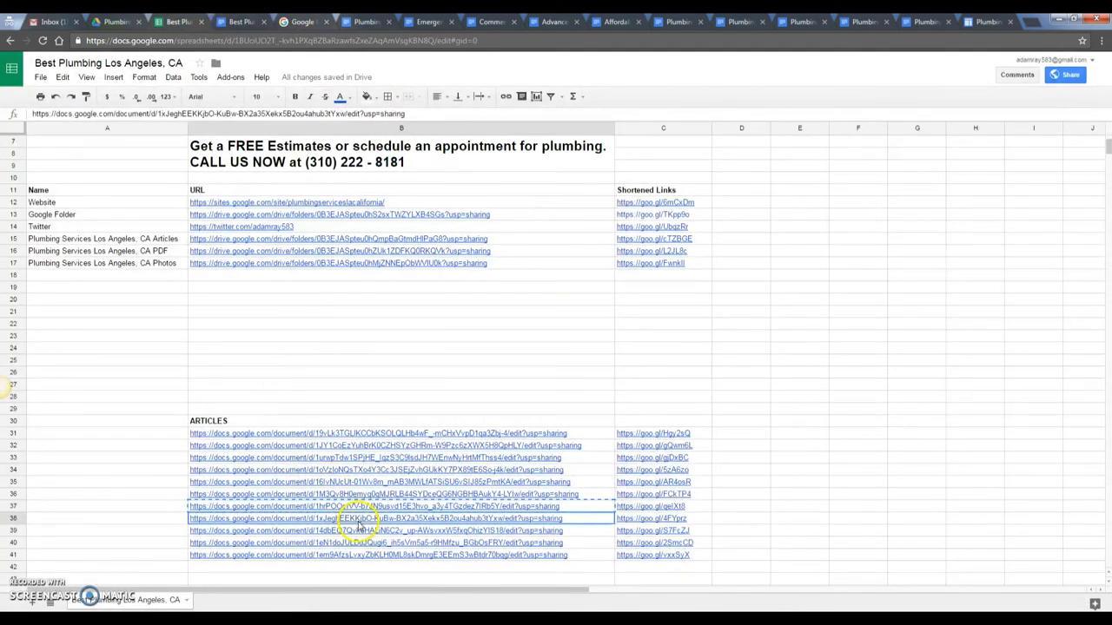
{"action": "left_click", "coordinate": [232, 23]}
{"action": "left_click_drag", "start_coordinate": [358, 224], "coordinate": [577, 224]}
{"action": "left_click", "coordinate": [386, 97]}
{"action": "key", "text": "ctrl+v"}
{"action": "left_click", "coordinate": [562, 263]}
- Link 'plumbing services review los angeles, ca' to the next article URL
{"action": "key", "text": "ctrl+shift+Tab"}
{"action": "scroll", "coordinate": [544, 367], "scroll_direction": "down", "scroll_amount": 3}
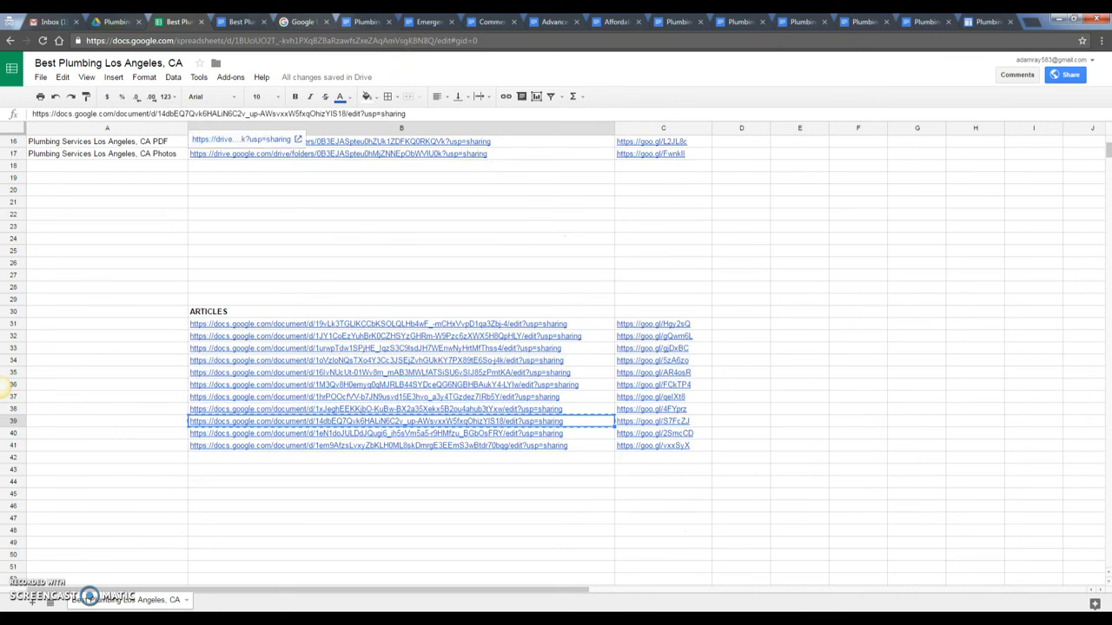
{"action": "left_click", "coordinate": [241, 23]}
{"action": "left_click_drag", "start_coordinate": [349, 235], "coordinate": [531, 235]}
{"action": "left_click", "coordinate": [387, 96]}
{"action": "key", "text": "Return"}
{"action": "key", "text": "ctrl+shift+Tab"}
- Link 'plumbing services description los angeles, ca' to the B40 article URL
{"action": "left_click", "coordinate": [436, 434]}
{"action": "key", "text": "ctrl+Tab"}
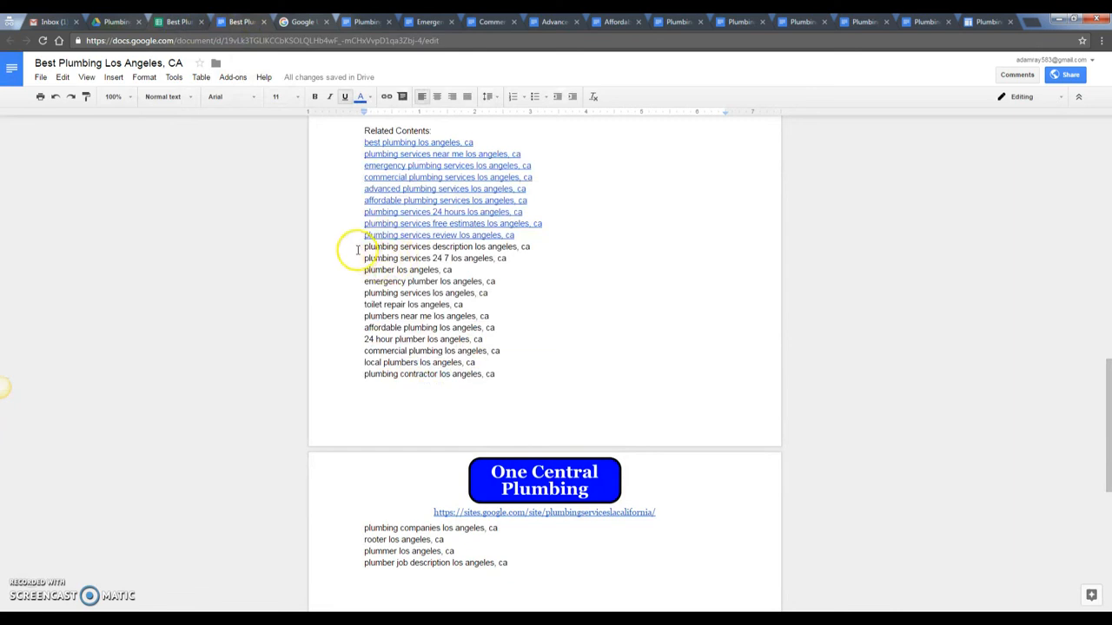
{"action": "left_click_drag", "start_coordinate": [347, 249], "coordinate": [578, 249]}
{"action": "left_click", "coordinate": [387, 96]}
{"action": "key", "text": "ctrl+v"}
{"action": "left_click", "coordinate": [561, 288]}
- Link 'plumbing services 24 7 los angeles, ca' to the last article URL in B41
{"action": "key", "text": "ctrl+shift+Tab"}
{"action": "left_click", "coordinate": [403, 444]}
{"action": "key", "text": "ctrl+c"}
{"action": "left_click", "coordinate": [248, 21]}
{"action": "left_click_drag", "start_coordinate": [365, 258], "coordinate": [593, 258]}
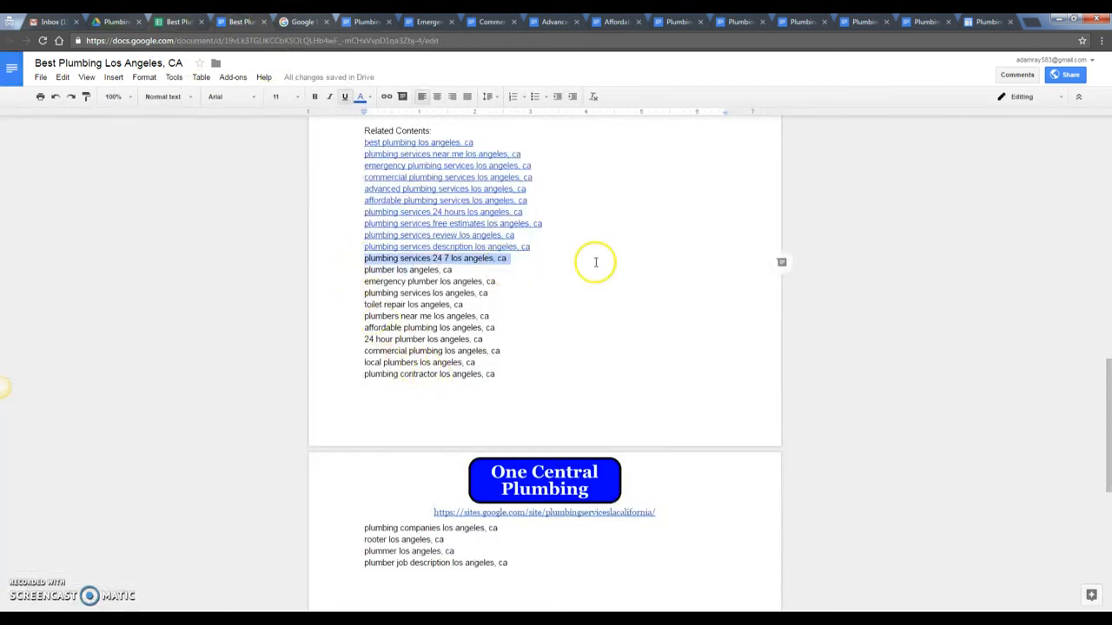
{"action": "left_click", "coordinate": [387, 96]}
{"action": "key", "text": "ctrl+v"}
{"action": "left_click", "coordinate": [562, 298]}
{"action": "left_click", "coordinate": [183, 21]}
- Link 'plumber', 'emergency plumber' and 'plumbing services los angeles, ca' to the URLs in B12–B14
{"action": "scroll", "coordinate": [352, 373], "scroll_direction": "up", "scroll_amount": 5}
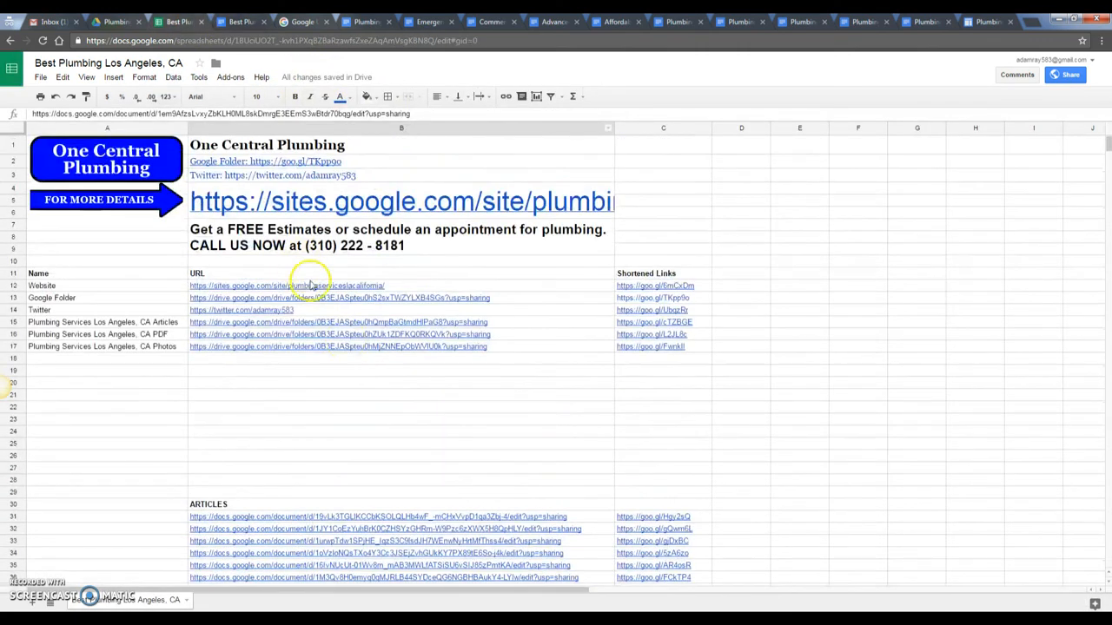
{"action": "left_click", "coordinate": [350, 290]}
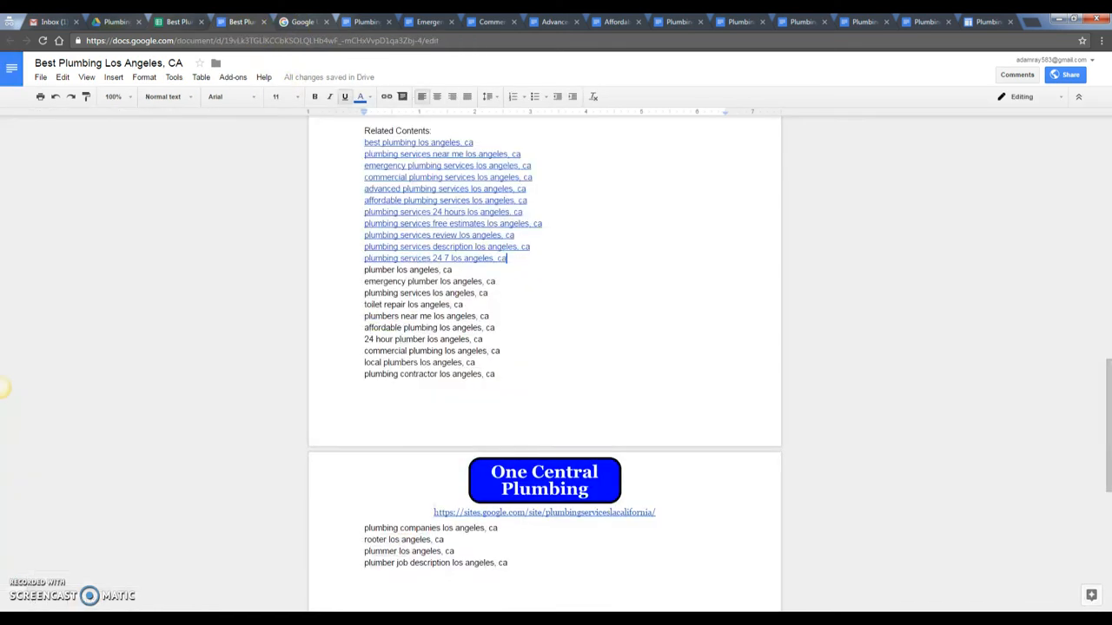
{"action": "left_click", "coordinate": [243, 22]}
{"action": "triple_click", "coordinate": [354, 272]}
{"action": "left_click", "coordinate": [386, 97]}
{"action": "key", "text": "ctrl+v"}
{"action": "left_click", "coordinate": [566, 310]}
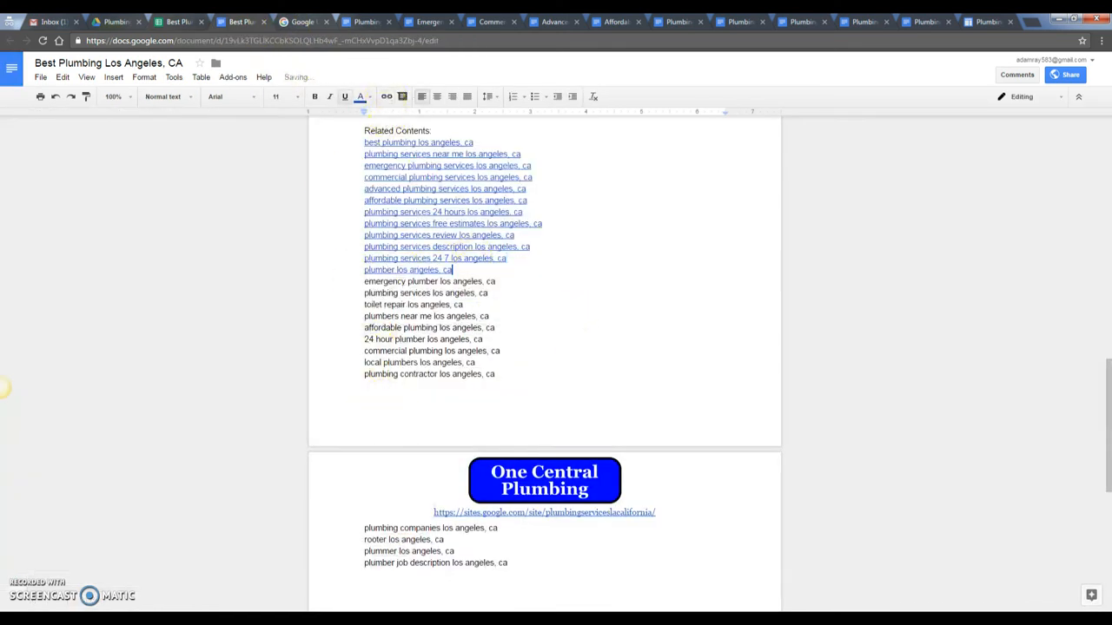
{"action": "left_click", "coordinate": [178, 21]}
{"action": "left_click", "coordinate": [267, 300]}
{"action": "key", "text": "ctrl+c"}
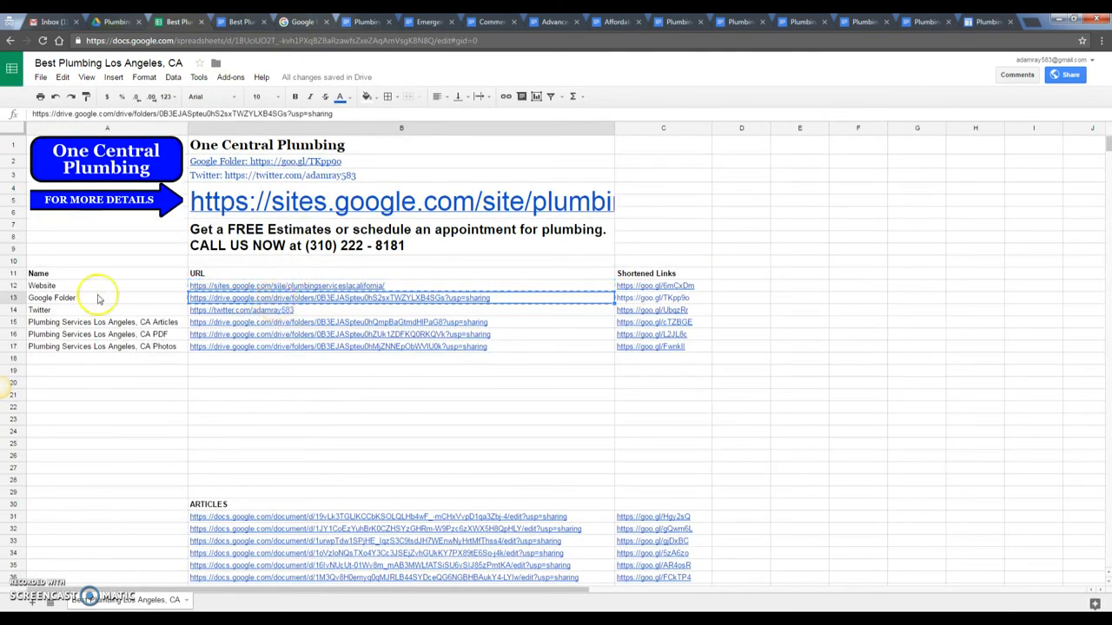
{"action": "left_click", "coordinate": [248, 21]}
{"action": "left_click_drag", "start_coordinate": [363, 281], "coordinate": [498, 282]}
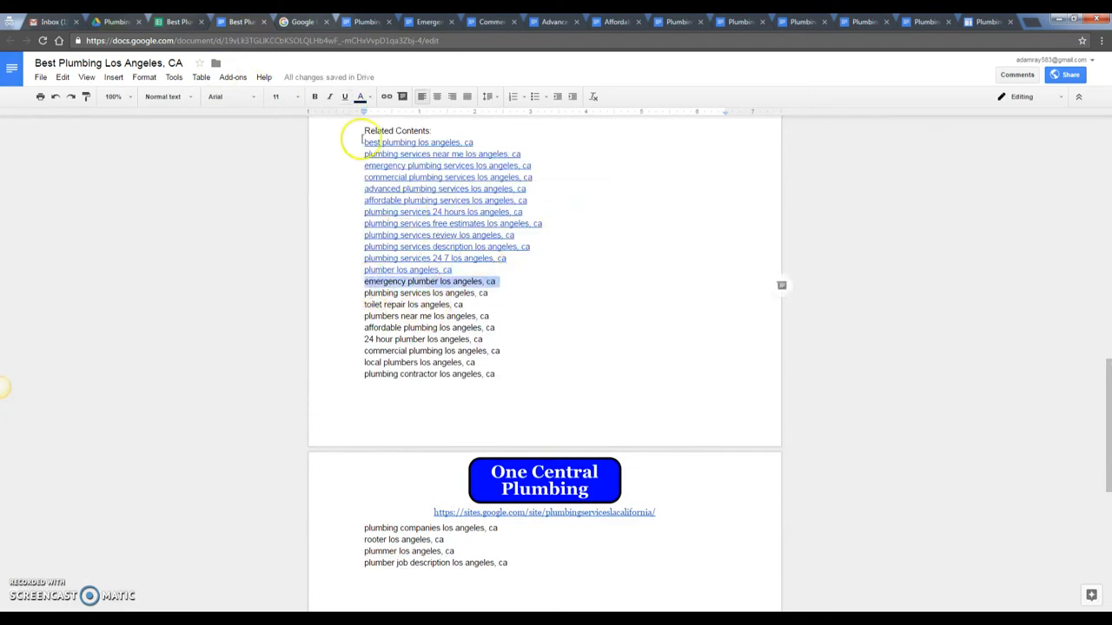
{"action": "left_click", "coordinate": [387, 97]}
{"action": "key", "text": "ctrl+v"}
{"action": "left_click", "coordinate": [560, 322]}
{"action": "key", "text": "ctrl+shift+Tab"}
{"action": "left_click", "coordinate": [330, 313]}
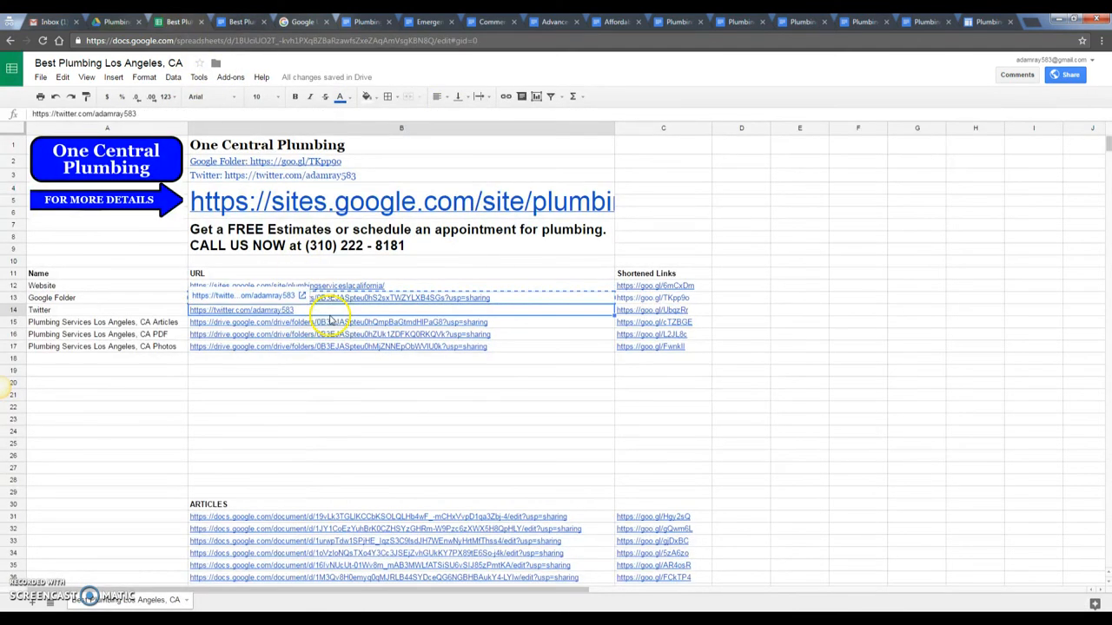
{"action": "left_click", "coordinate": [244, 20]}
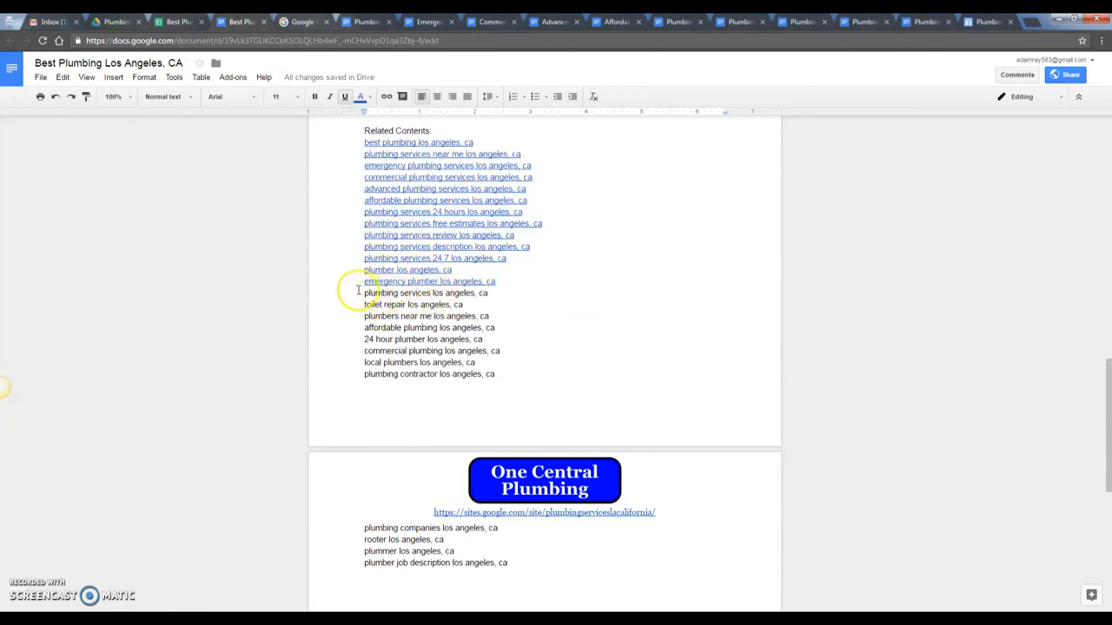
{"action": "left_click_drag", "start_coordinate": [358, 293], "coordinate": [490, 293]}
{"action": "left_click", "coordinate": [386, 96]}
{"action": "key", "text": "ctrl+v"}
{"action": "left_click", "coordinate": [556, 331]}
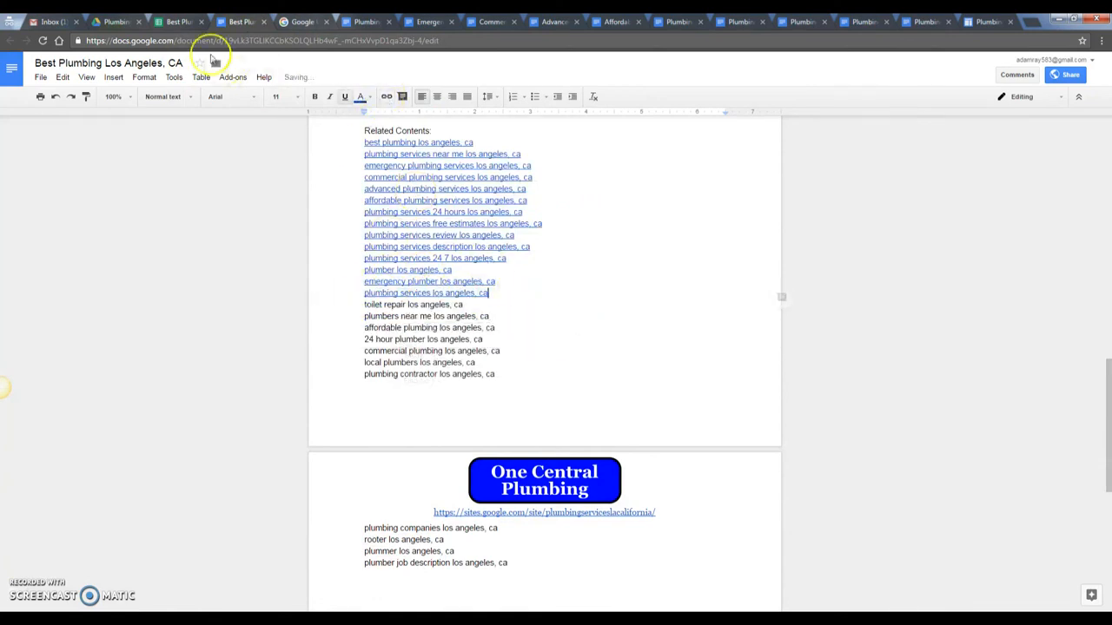
- Link 'toilet repair', 'plumbers near me' and 'affordable plumbing los angeles, ca' to the URLs in B15–B17
{"action": "key", "text": "ctrl+shift+Tab"}
{"action": "left_click", "coordinate": [328, 322]}
{"action": "key", "text": "ctrl+c"}
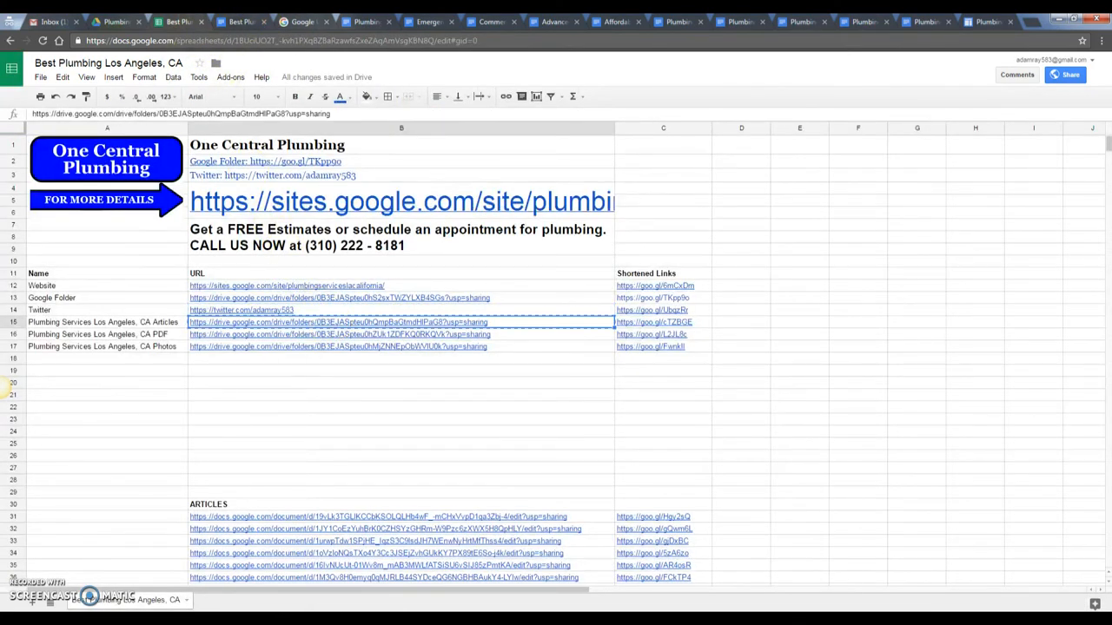
{"action": "left_click", "coordinate": [252, 21]}
{"action": "left_click_drag", "start_coordinate": [360, 305], "coordinate": [470, 311]}
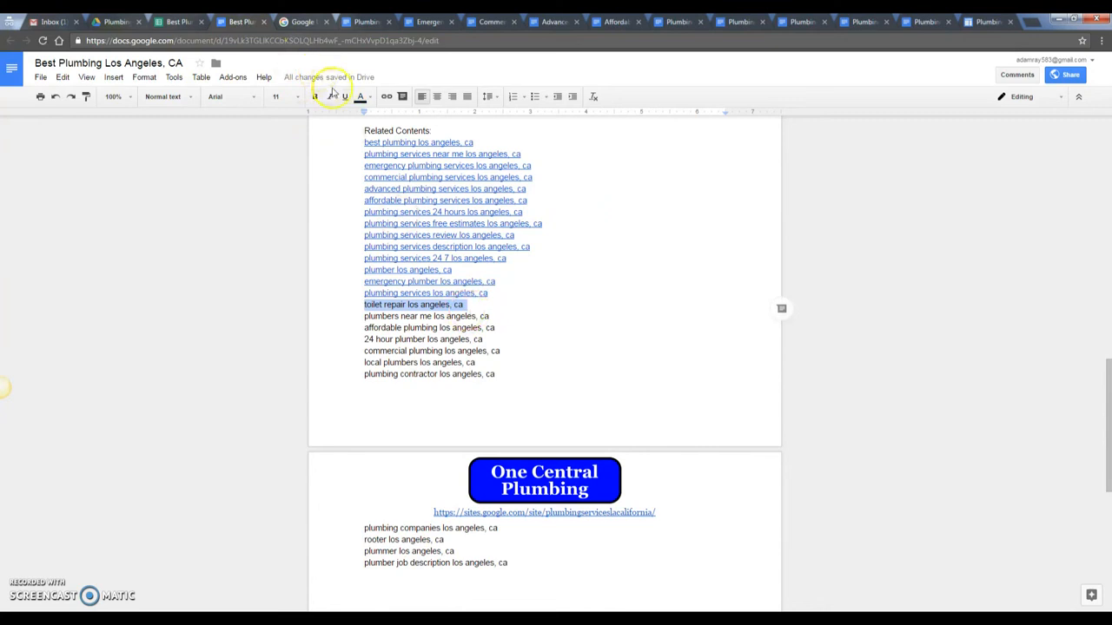
{"action": "left_click", "coordinate": [386, 97]}
{"action": "key", "text": "ctrl+v"}
{"action": "left_click", "coordinate": [560, 345]}
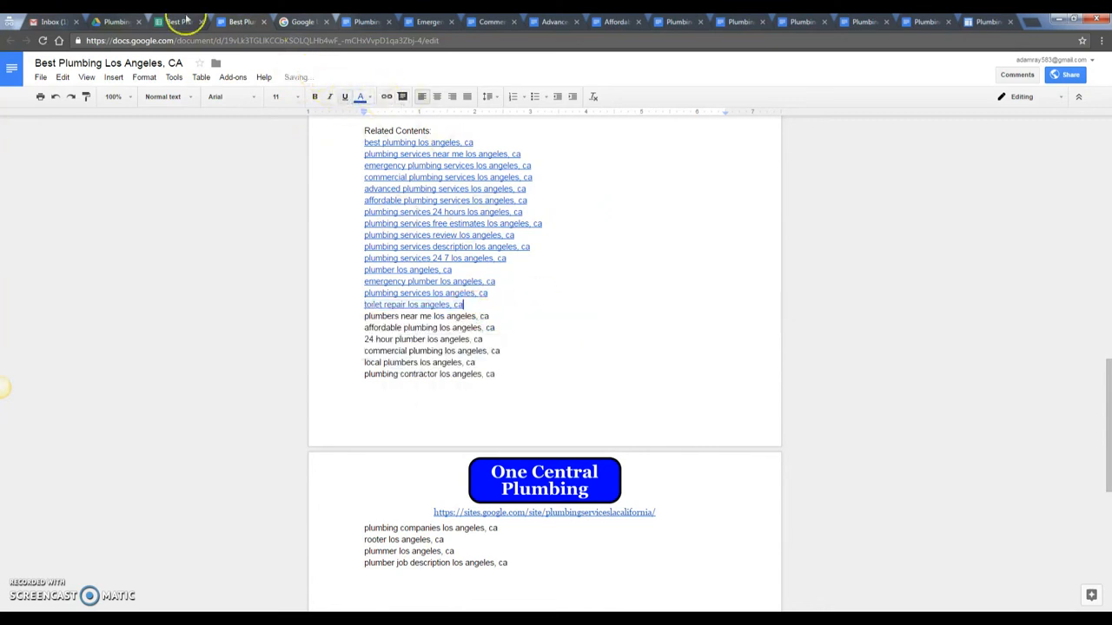
{"action": "left_click", "coordinate": [186, 19]}
{"action": "left_click", "coordinate": [340, 335]}
{"action": "key", "text": "ctrl+c"}
{"action": "left_click", "coordinate": [250, 21]}
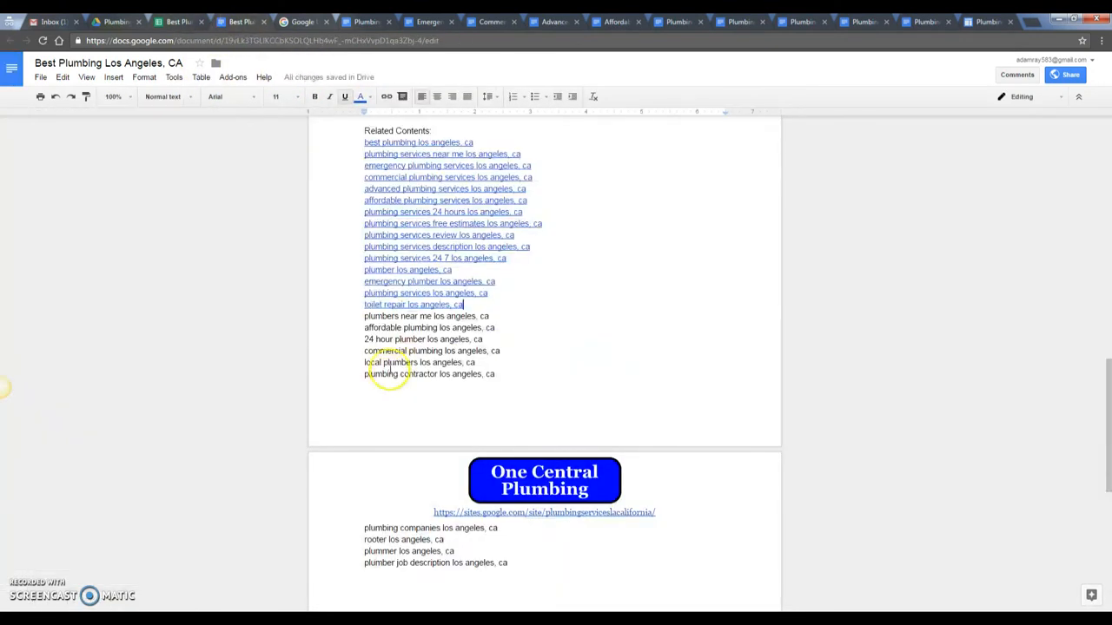
{"action": "left_click_drag", "start_coordinate": [359, 321], "coordinate": [506, 321]}
{"action": "left_click", "coordinate": [386, 96]}
{"action": "key", "text": "ctrl+v"}
{"action": "left_click", "coordinate": [561, 357]}
{"action": "left_click", "coordinate": [186, 19]}
{"action": "left_click", "coordinate": [344, 347]}
{"action": "key", "text": "ctrl+c"}
{"action": "left_click", "coordinate": [247, 22]}
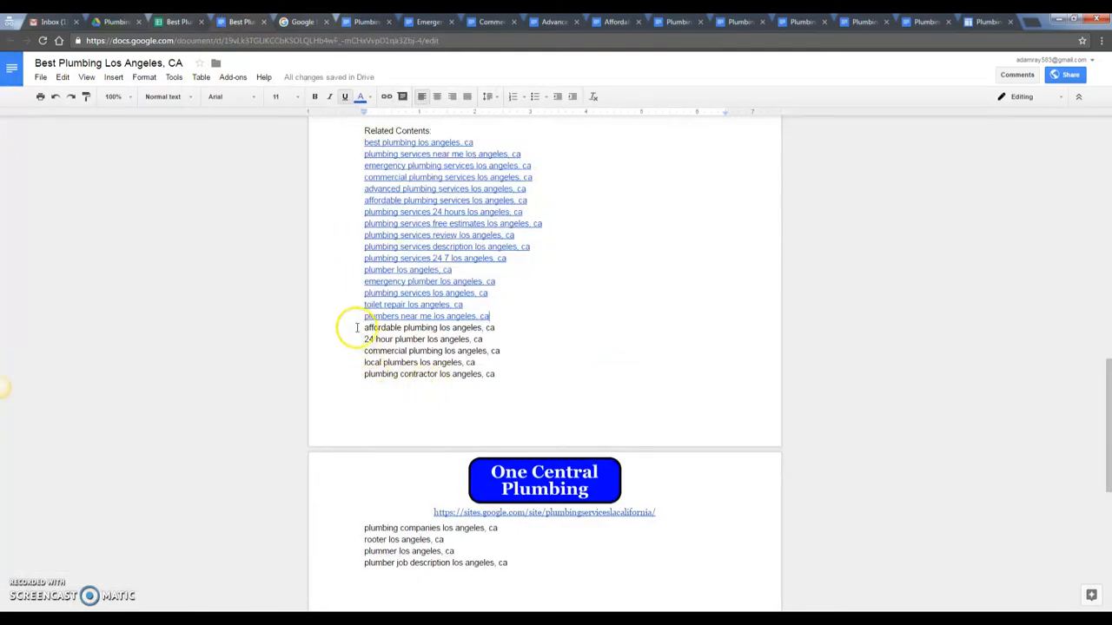
{"action": "left_click_drag", "start_coordinate": [357, 327], "coordinate": [496, 328]}
{"action": "left_click", "coordinate": [386, 97]}
{"action": "key", "text": "ctrl+v"}
{"action": "left_click", "coordinate": [561, 367]}
- Link '24 hour plumber' and 'commercial plumbing los angeles, ca' to the shortened links in C12 and C13
{"action": "key", "text": "ctrl+shift+Tab"}
{"action": "left_click", "coordinate": [650, 286]}
{"action": "key", "text": "ctrl+c"}
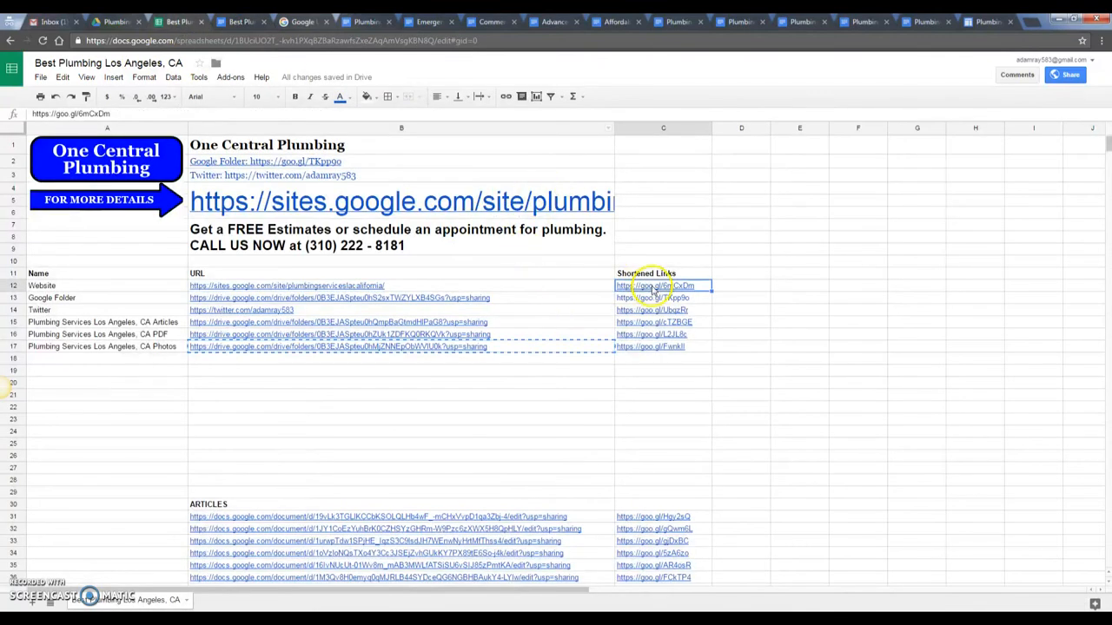
{"action": "key", "text": "ctrl+Tab"}
{"action": "left_click_drag", "start_coordinate": [362, 339], "coordinate": [507, 337]}
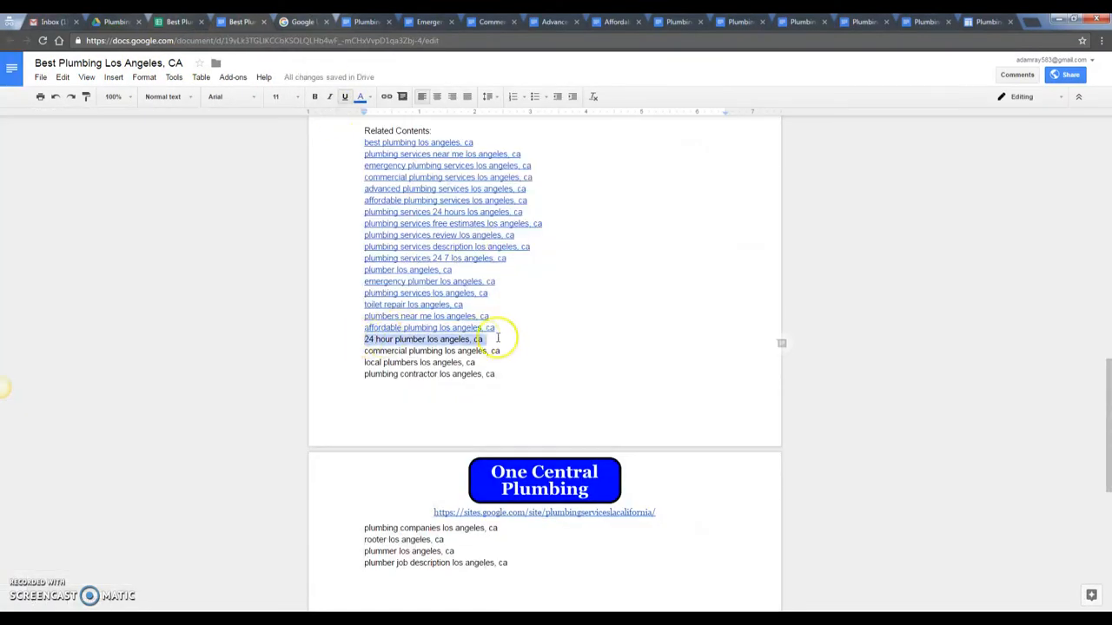
{"action": "left_click", "coordinate": [387, 96]}
{"action": "key", "text": "ctrl+v"}
{"action": "left_click", "coordinate": [561, 378]}
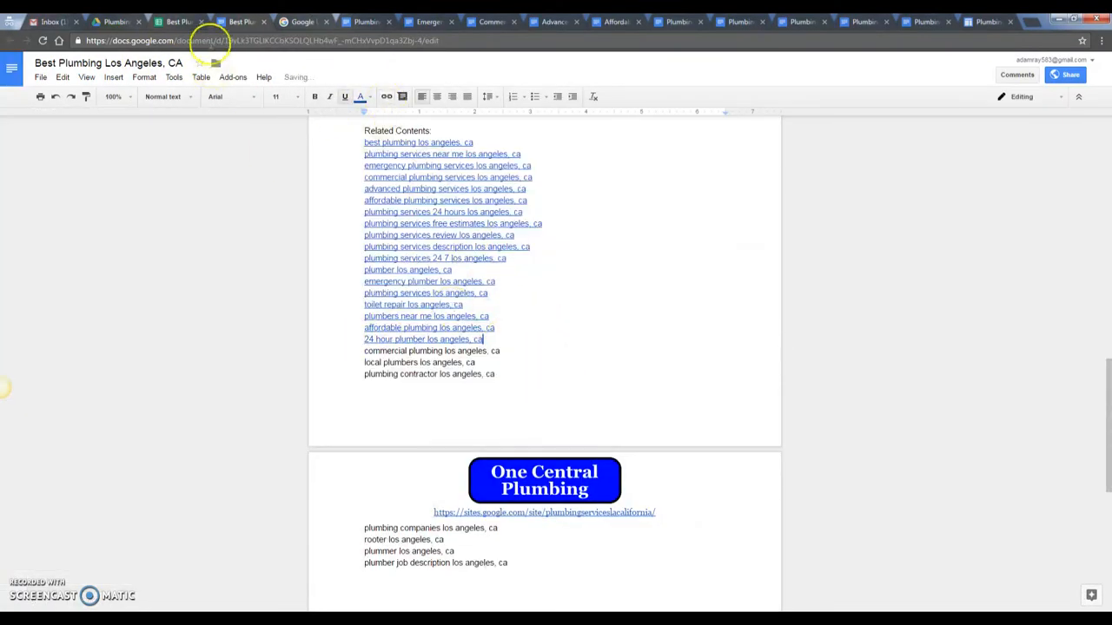
{"action": "key", "text": "ctrl+shift+Tab"}
{"action": "left_click", "coordinate": [628, 299]}
{"action": "key", "text": "ctrl+c"}
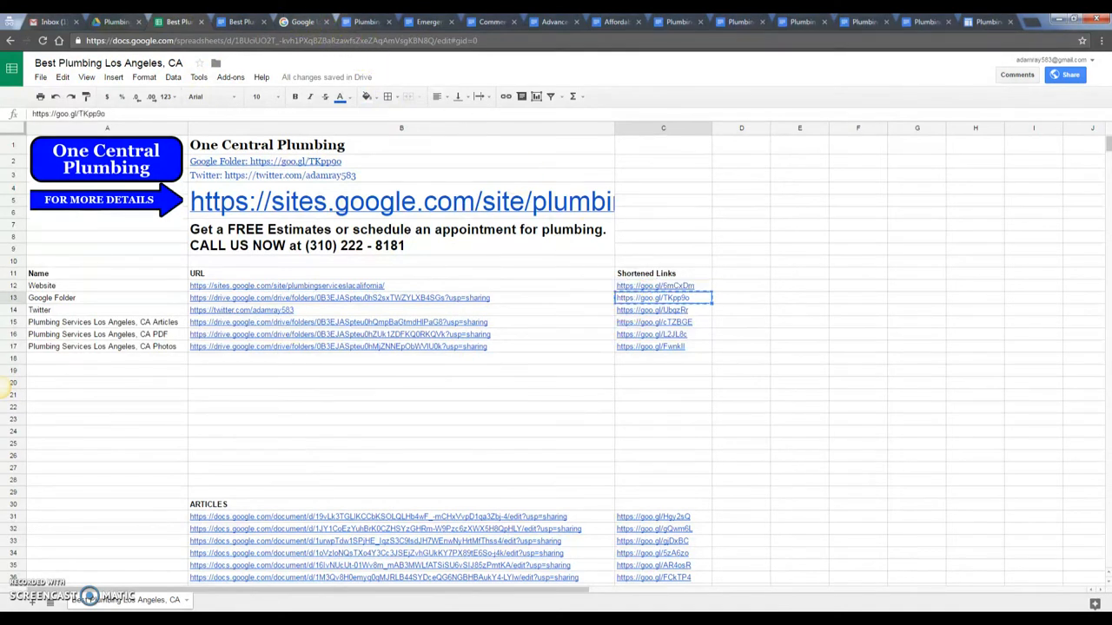
{"action": "left_click", "coordinate": [284, 20]}
{"action": "left_click", "coordinate": [247, 19]}
{"action": "left_click_drag", "start_coordinate": [364, 350], "coordinate": [537, 347]}
{"action": "left_click", "coordinate": [387, 96]}
{"action": "key", "text": "ctrl+v"}
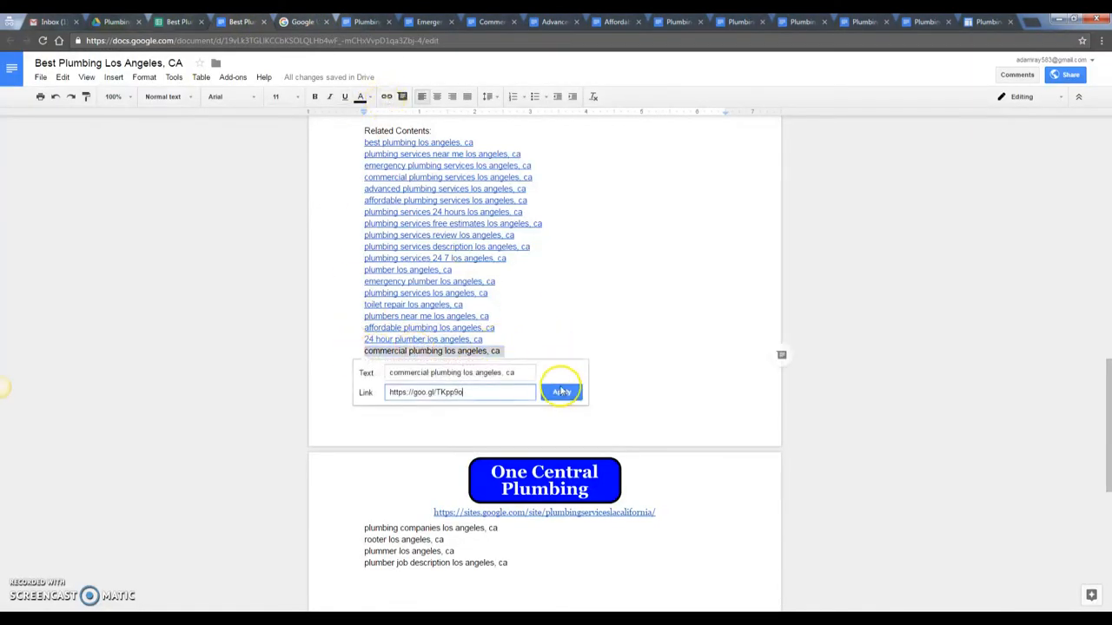
{"action": "left_click", "coordinate": [560, 390]}
- Link 'local plumbers', 'plumbing contractor' and 'plumbing companies los angeles, ca' to the short links in C14, C15, C17
{"action": "key", "text": "ctrl+shift+Tab"}
{"action": "left_click", "coordinate": [632, 310]}
{"action": "key", "text": "ctrl+Tab"}
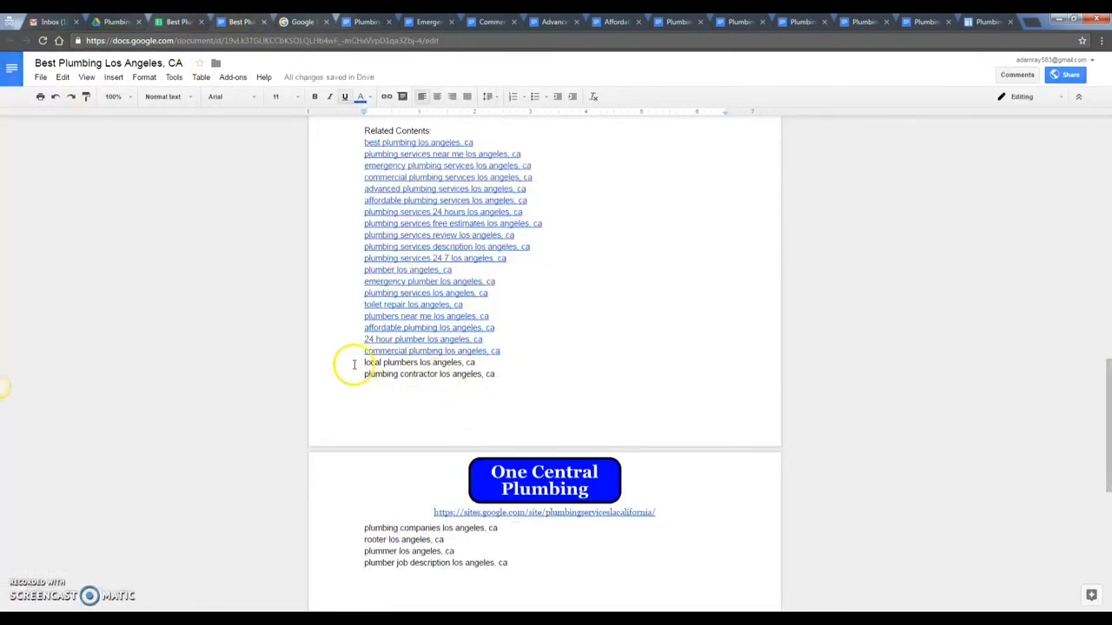
{"action": "left_click_drag", "start_coordinate": [350, 365], "coordinate": [478, 363]}
{"action": "left_click", "coordinate": [388, 97]}
{"action": "key", "text": "ctrl+v"}
{"action": "left_click", "coordinate": [560, 403]}
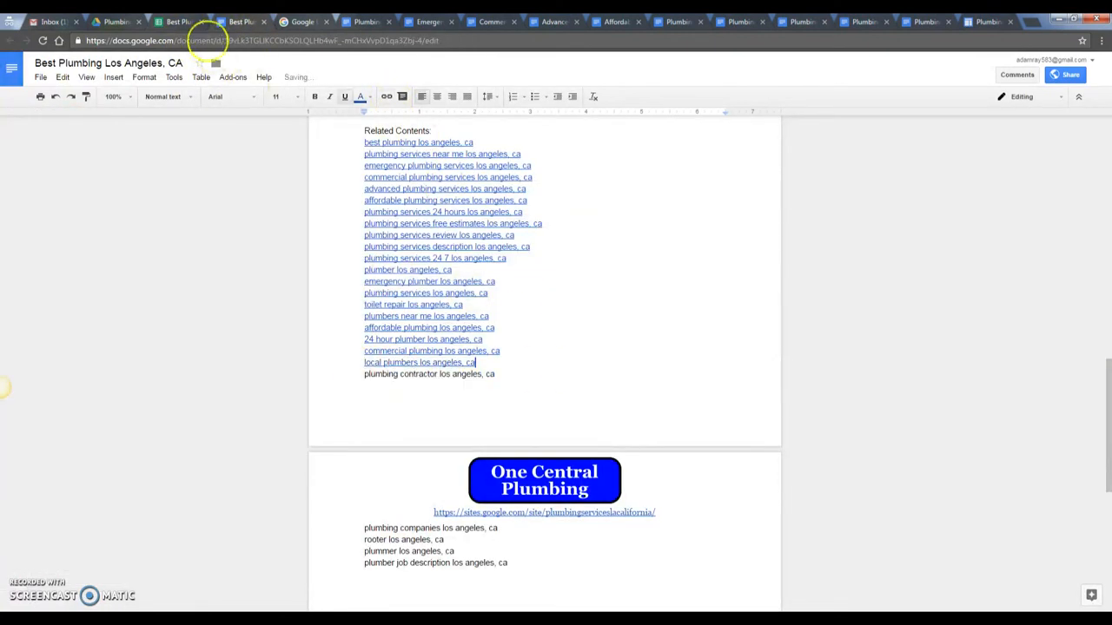
{"action": "left_click", "coordinate": [192, 24]}
{"action": "left_click", "coordinate": [647, 325]}
{"action": "key", "text": "ctrl+c"}
{"action": "key", "text": "ctrl+Tab"}
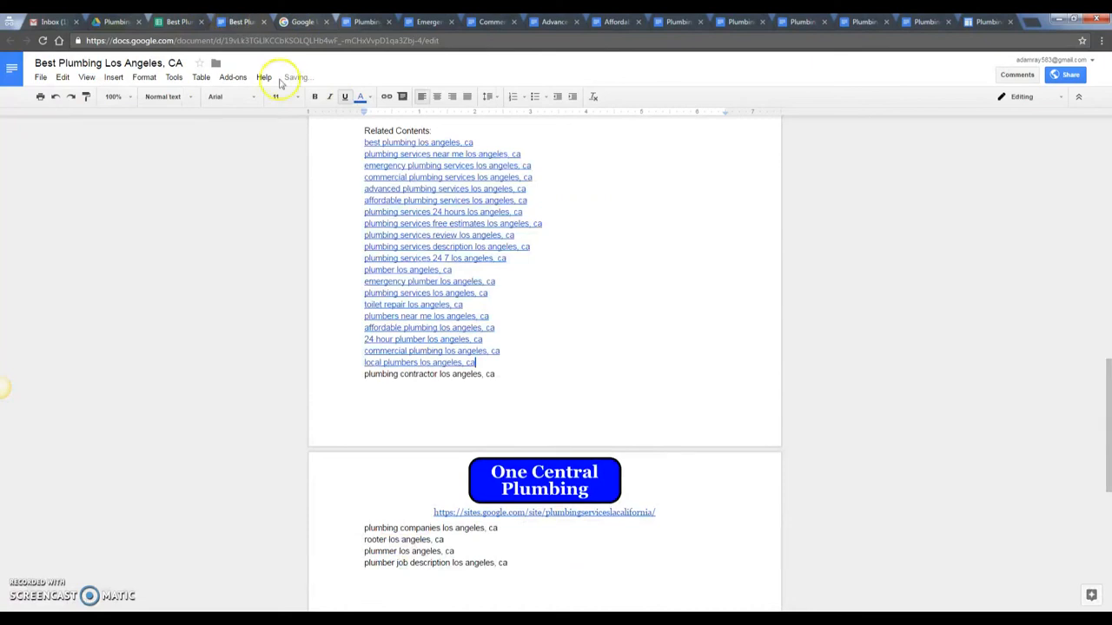
{"action": "left_click_drag", "start_coordinate": [359, 375], "coordinate": [515, 376]}
{"action": "left_click", "coordinate": [388, 97]}
{"action": "key", "text": "ctrl+v"}
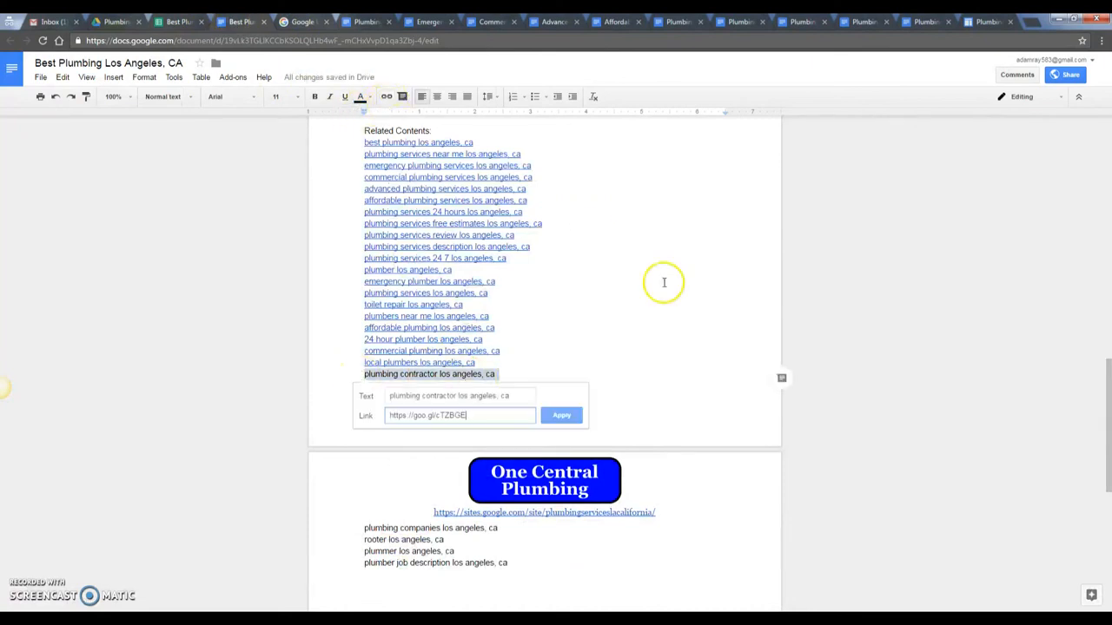
{"action": "left_click", "coordinate": [561, 414]}
{"action": "left_click", "coordinate": [174, 23]}
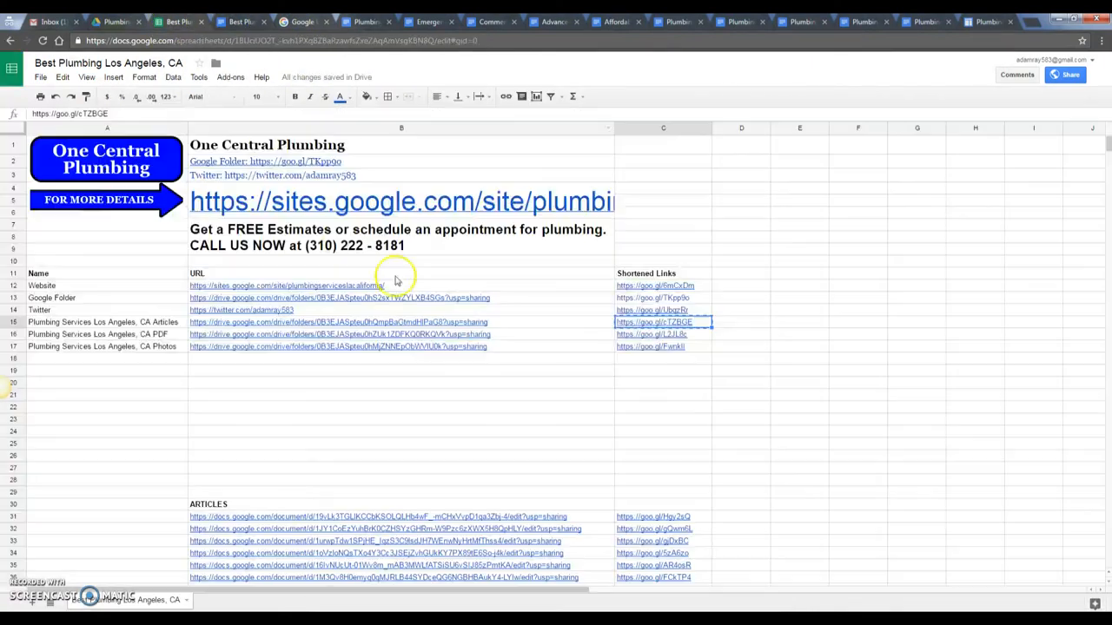
{"action": "left_click", "coordinate": [686, 346]}
{"action": "key", "text": "ctrl+c"}
{"action": "left_click", "coordinate": [259, 23]}
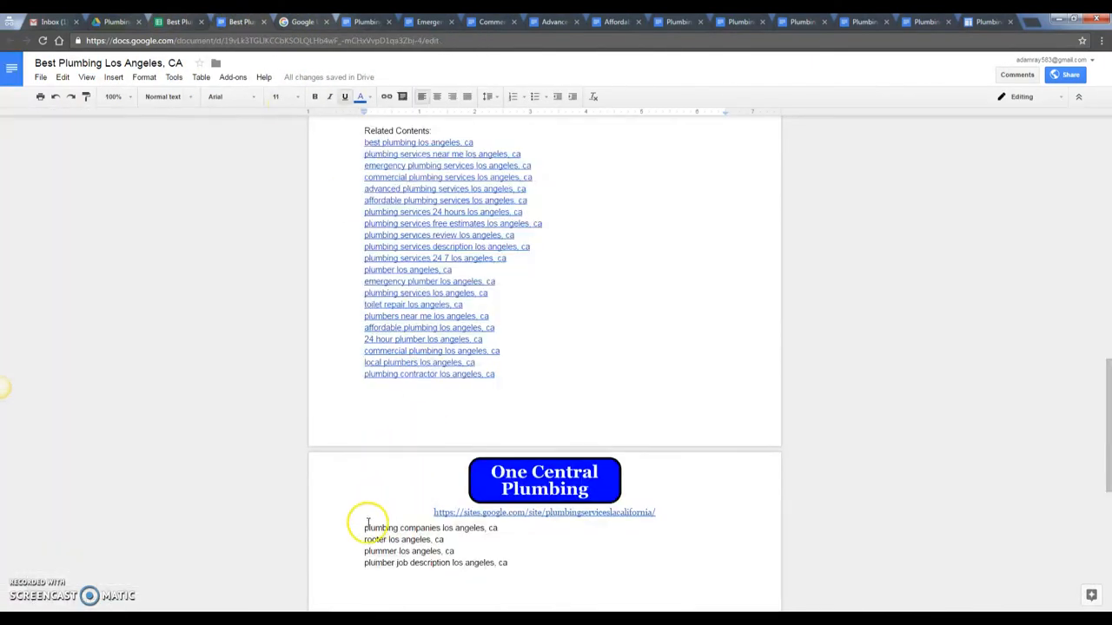
{"action": "left_click_drag", "start_coordinate": [366, 527], "coordinate": [519, 528]}
{"action": "left_click", "coordinate": [387, 99]}
{"action": "key", "text": "ctrl+v"}
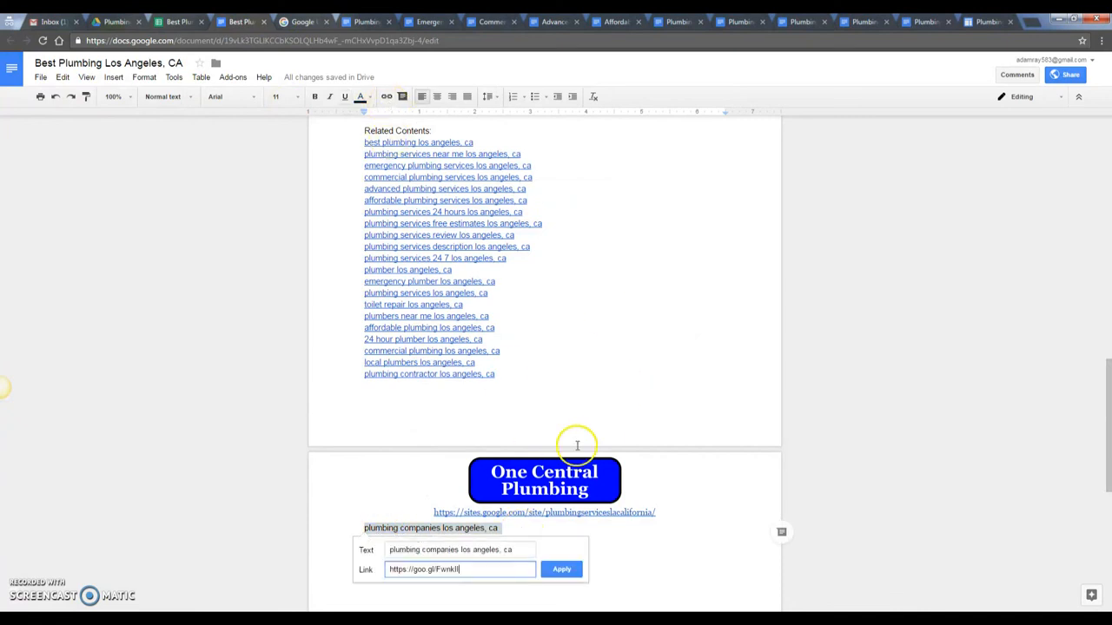
{"action": "left_click", "coordinate": [561, 569]}
{"action": "left_click_drag", "start_coordinate": [518, 563], "coordinate": [329, 542]}
- Delete the leftover keyword lines and paste column C's short links under Recommended Links:, without blank lines
{"action": "key", "text": "BackSpace"}
{"action": "scroll", "coordinate": [534, 494], "scroll_direction": "up", "scroll_amount": 3}
{"action": "scroll", "coordinate": [533, 495], "scroll_direction": "down", "scroll_amount": 4}
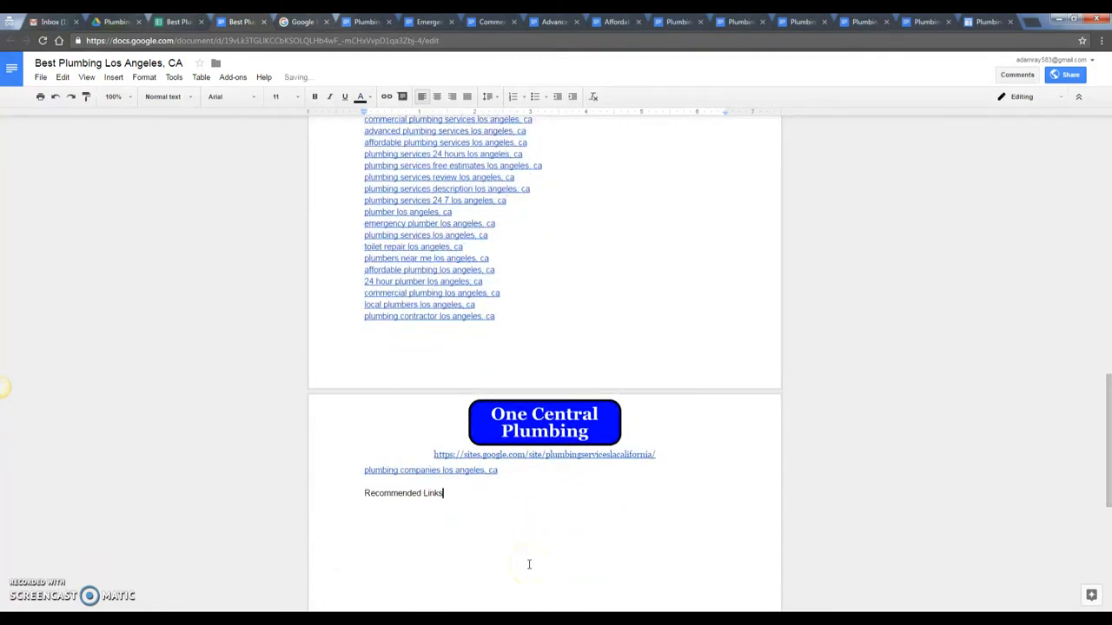
{"action": "key", "text": "ctrl+shift+Tab"}
{"action": "left_click_drag", "start_coordinate": [643, 286], "coordinate": [659, 449]}
{"action": "key", "text": "ctrl+c"}
{"action": "key", "text": "ctrl+Tab"}
{"action": "left_click", "coordinate": [392, 516]}
{"action": "key", "text": "ctrl+v"}
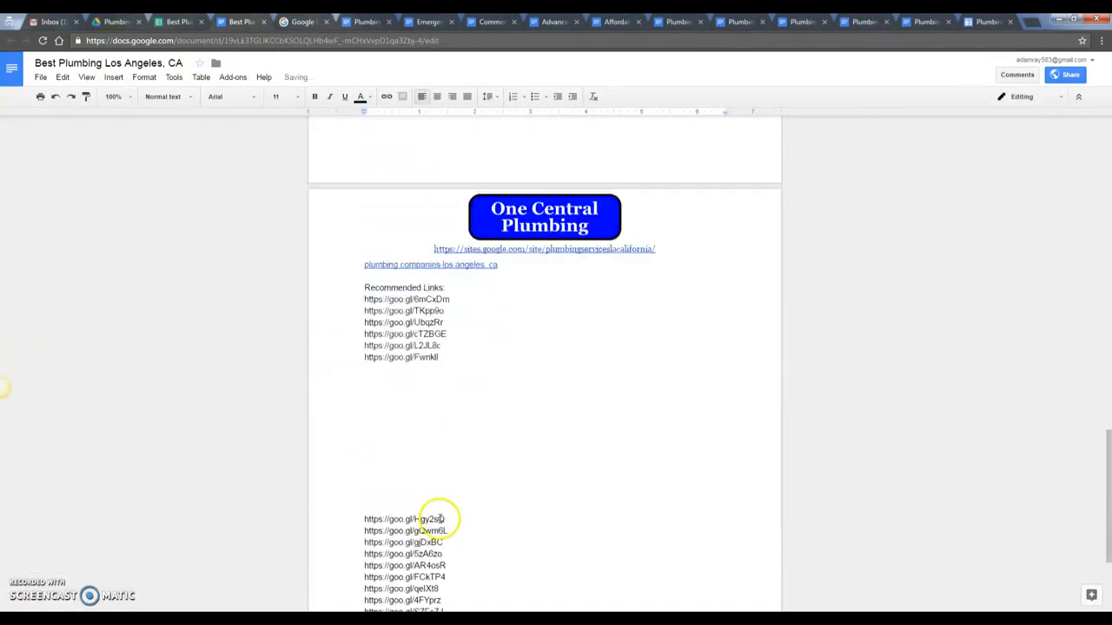
{"action": "left_click_drag", "start_coordinate": [452, 279], "coordinate": [454, 290]}
{"action": "key", "text": "BackSpace"}
{"action": "left_click_drag", "start_coordinate": [362, 225], "coordinate": [509, 224]}
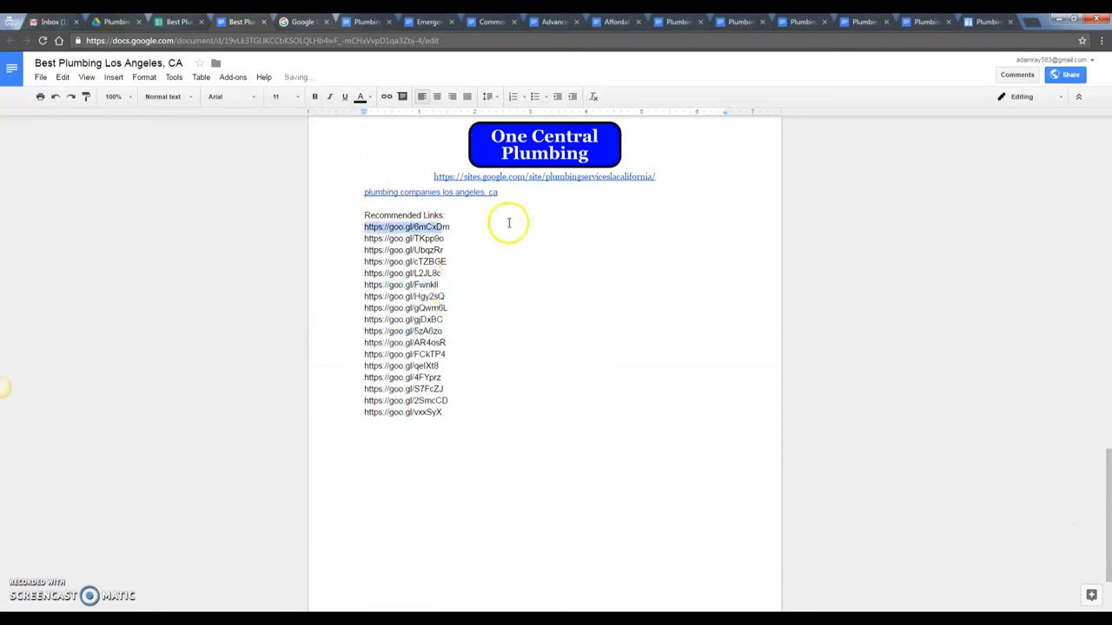
{"action": "key", "text": "ctrl+k"}
{"action": "left_click_drag", "start_coordinate": [363, 239], "coordinate": [467, 240]}
{"action": "key", "text": "ctrl+k"}
{"action": "left_click_drag", "start_coordinate": [350, 254], "coordinate": [453, 254]}
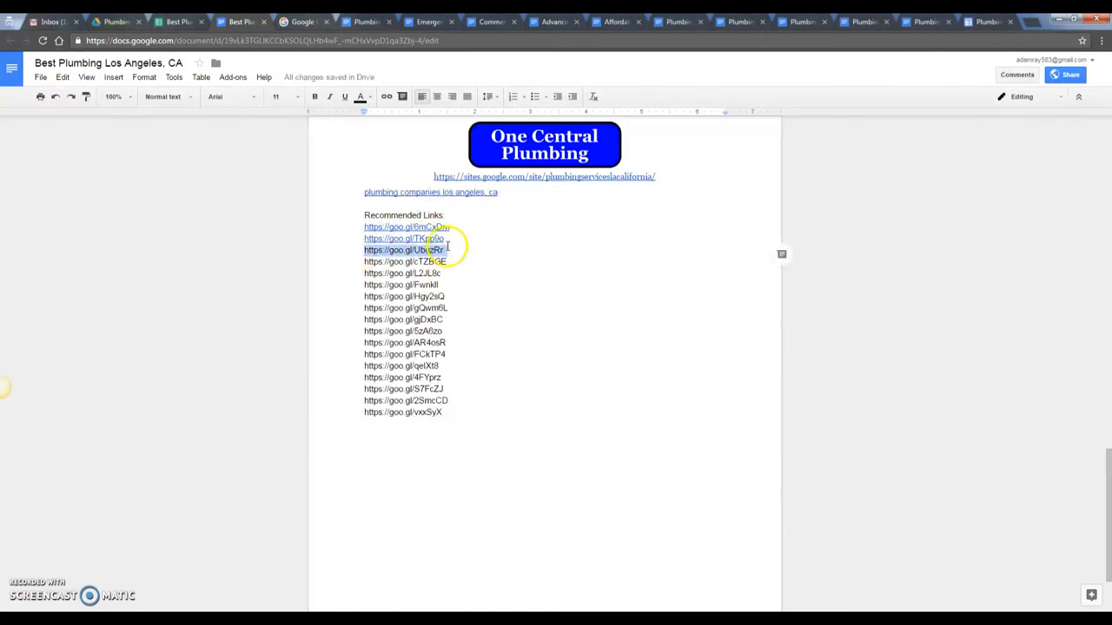
{"action": "key", "text": "ctrl+k"}
{"action": "left_click_drag", "start_coordinate": [361, 264], "coordinate": [455, 274]}
{"action": "key", "text": "ctrl+k"}
{"action": "key", "text": "ctrl+k"}
{"action": "key", "text": "ctrl+k"}
{"action": "left_click_drag", "start_coordinate": [343, 286], "coordinate": [442, 293]}
{"action": "key", "text": "ctrl+k"}
{"action": "left_click_drag", "start_coordinate": [352, 308], "coordinate": [463, 310]}
{"action": "key", "text": "ctrl+k"}
{"action": "left_click_drag", "start_coordinate": [347, 320], "coordinate": [454, 329]}
{"action": "key", "text": "ctrl+k"}
{"action": "key", "text": "ctrl+k"}
{"action": "left_click", "coordinate": [351, 350]}
{"action": "left_click_drag", "start_coordinate": [351, 349], "coordinate": [462, 362]}
{"action": "key", "text": "ctrl+k"}
{"action": "key", "text": "ctrl+k"}
{"action": "key", "text": "ctrl+k"}
{"action": "key", "text": "ctrl+k"}
{"action": "left_click_drag", "start_coordinate": [342, 380], "coordinate": [473, 389]}
{"action": "key", "text": "ctrl+k"}
{"action": "left_click_drag", "start_coordinate": [352, 402], "coordinate": [484, 397]}
{"action": "key", "text": "ctrl+k"}
{"action": "left_click_drag", "start_coordinate": [355, 415], "coordinate": [459, 408]}
{"action": "key", "text": "ctrl+k"}
{"action": "scroll", "coordinate": [528, 392], "scroll_direction": "up", "scroll_amount": 8}
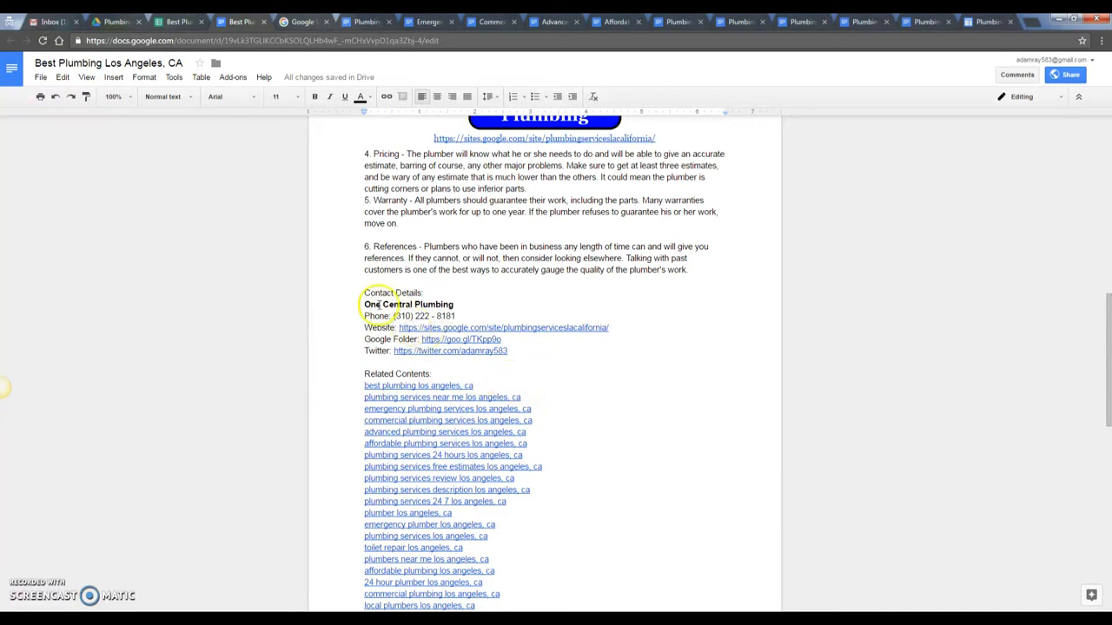
{"action": "scroll", "coordinate": [443, 369], "scroll_direction": "down", "scroll_amount": 5}
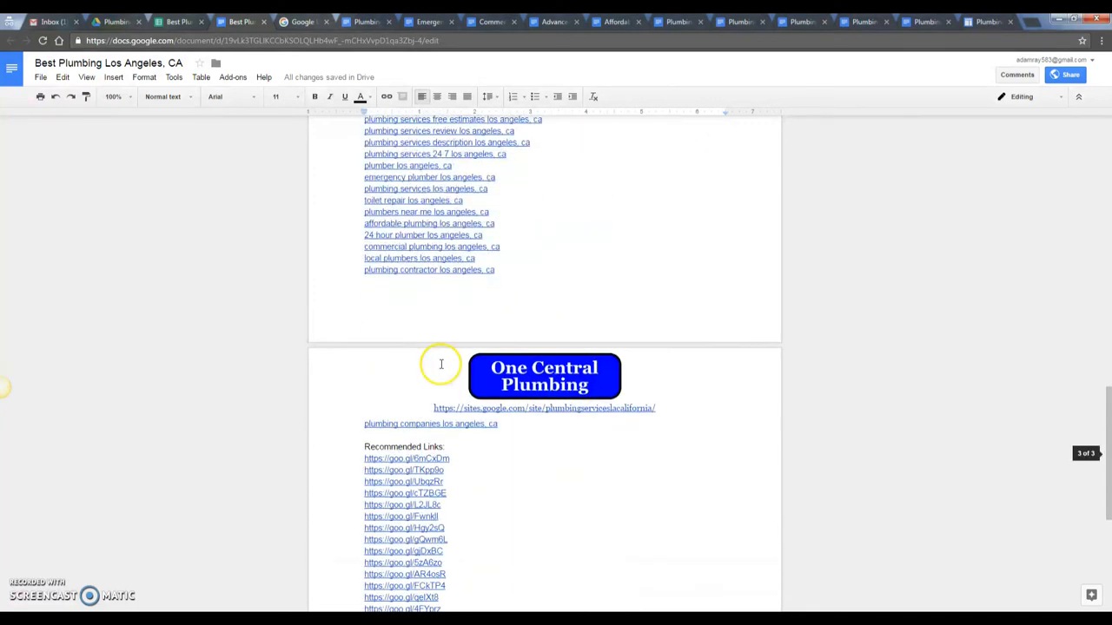
{"action": "scroll", "coordinate": [443, 369], "scroll_direction": "up", "scroll_amount": 3}
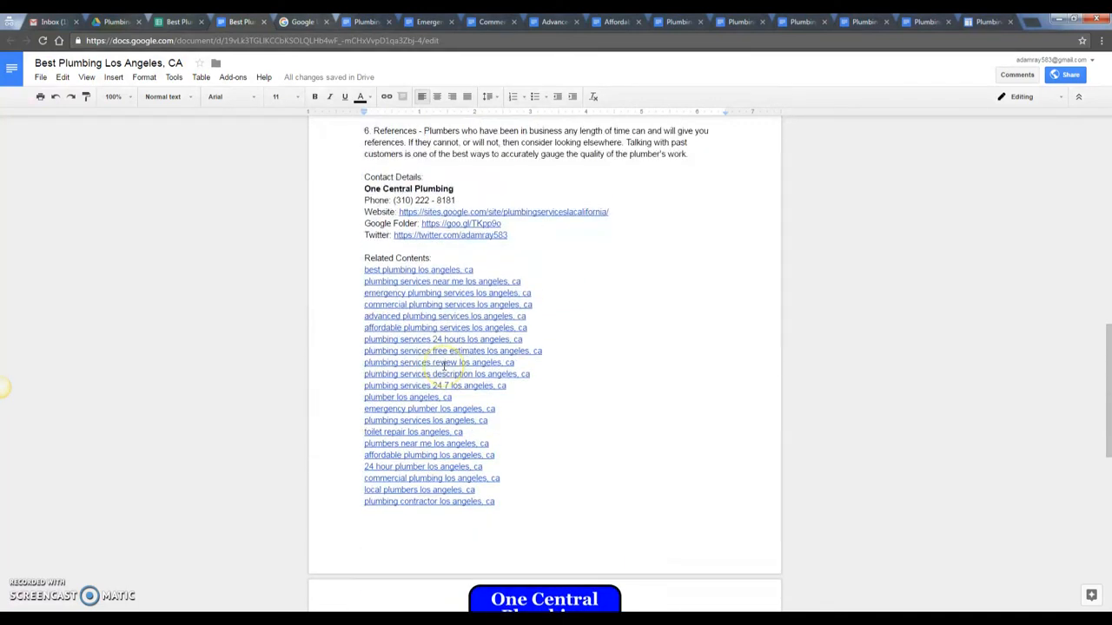
{"action": "scroll", "coordinate": [615, 373], "scroll_direction": "down", "scroll_amount": 6}
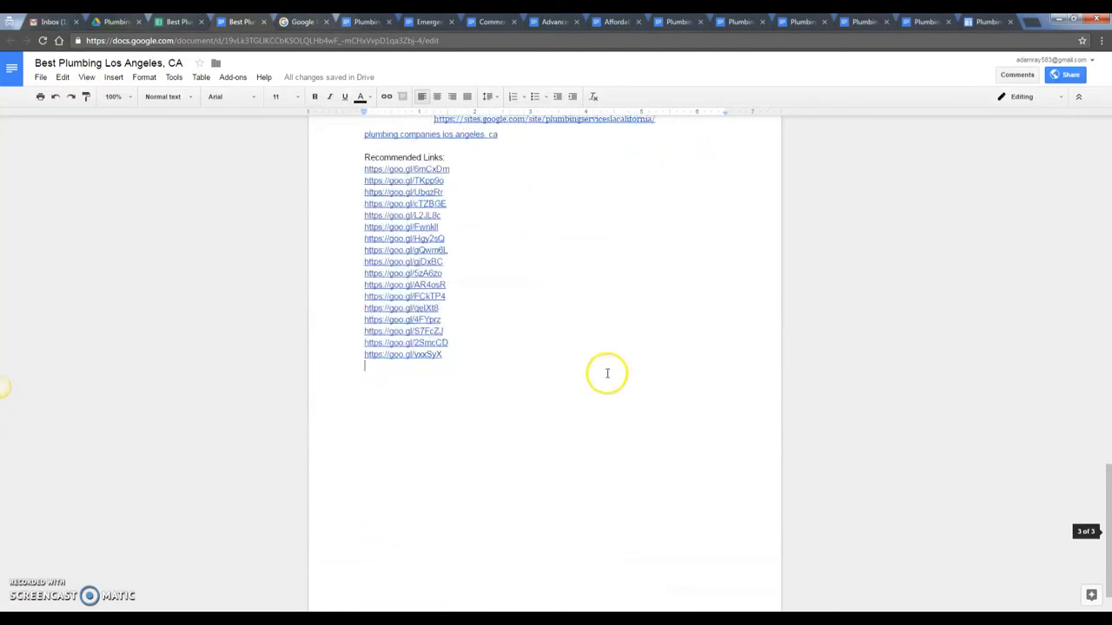
{"action": "scroll", "coordinate": [575, 408], "scroll_direction": "up", "scroll_amount": 5}
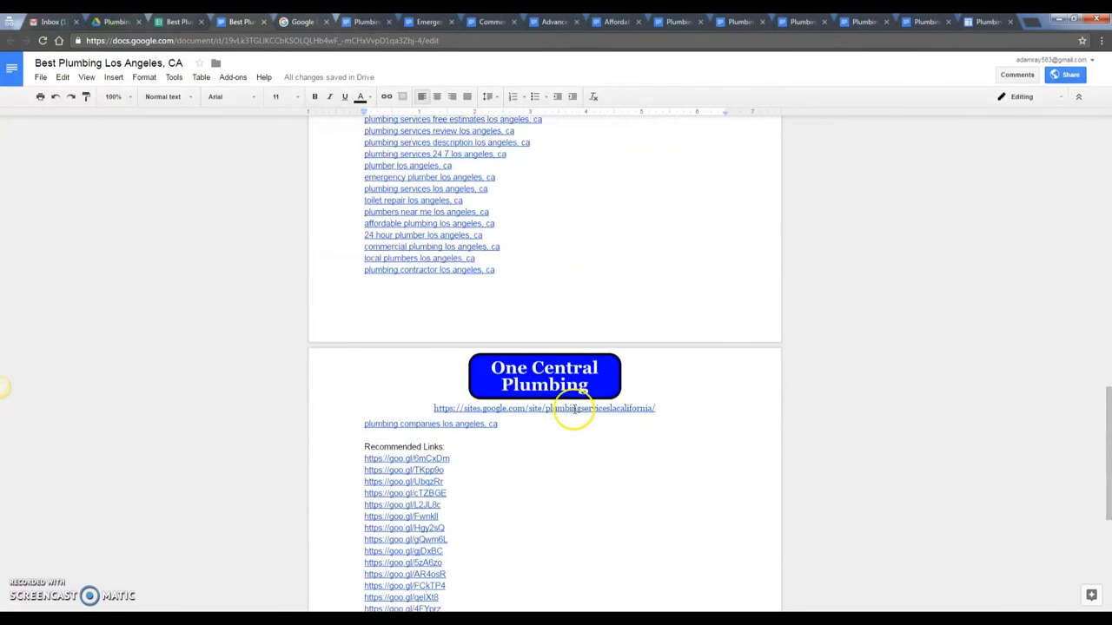
{"action": "scroll", "coordinate": [569, 408], "scroll_direction": "up", "scroll_amount": 3}
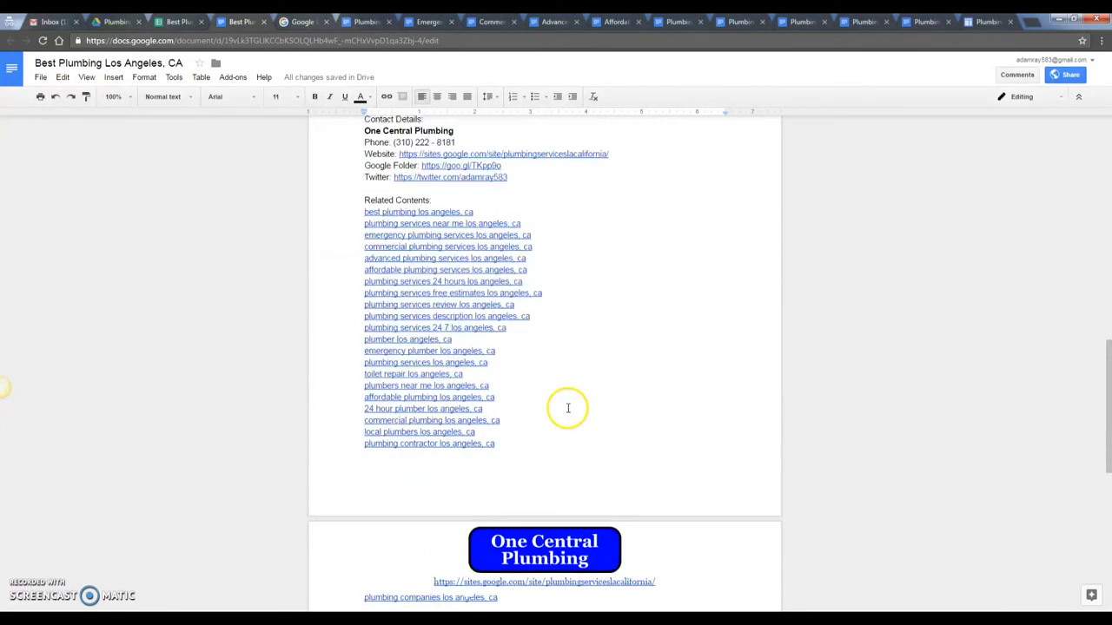
{"action": "left_click", "coordinate": [379, 23]}
{"action": "left_click", "coordinate": [429, 22]}
{"action": "key", "text": "ctrl+Tab"}
{"action": "key", "text": "ctrl+shift+Tab"}
{"action": "key", "text": "ctrl+shift+Tab"}
{"action": "key", "text": "ctrl+shift+Tab"}
{"action": "key", "text": "ctrl+shift+Tab"}
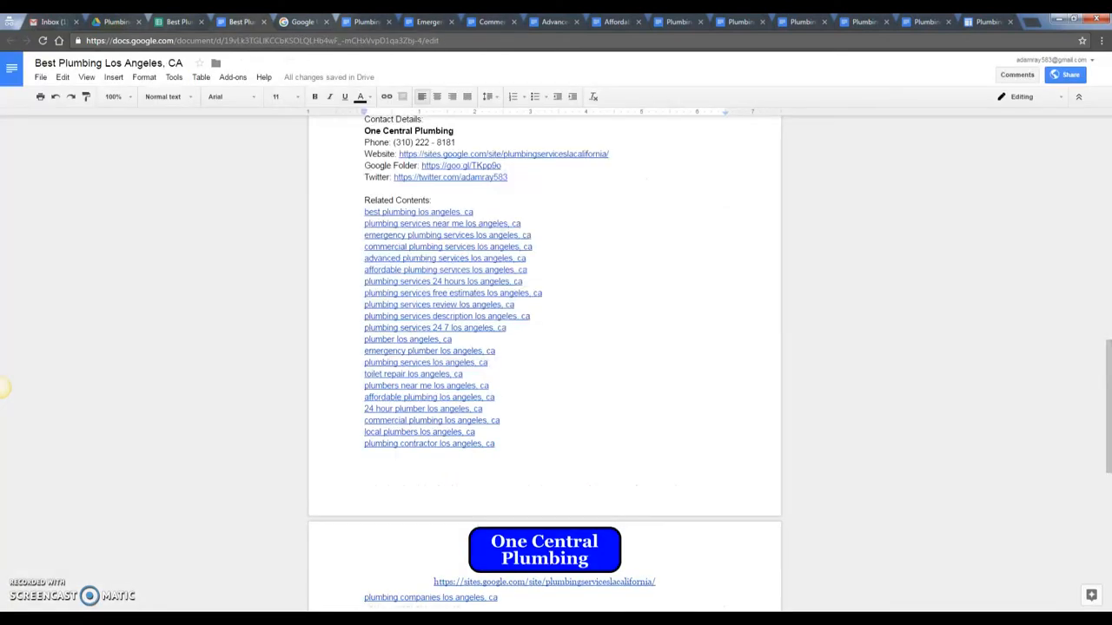